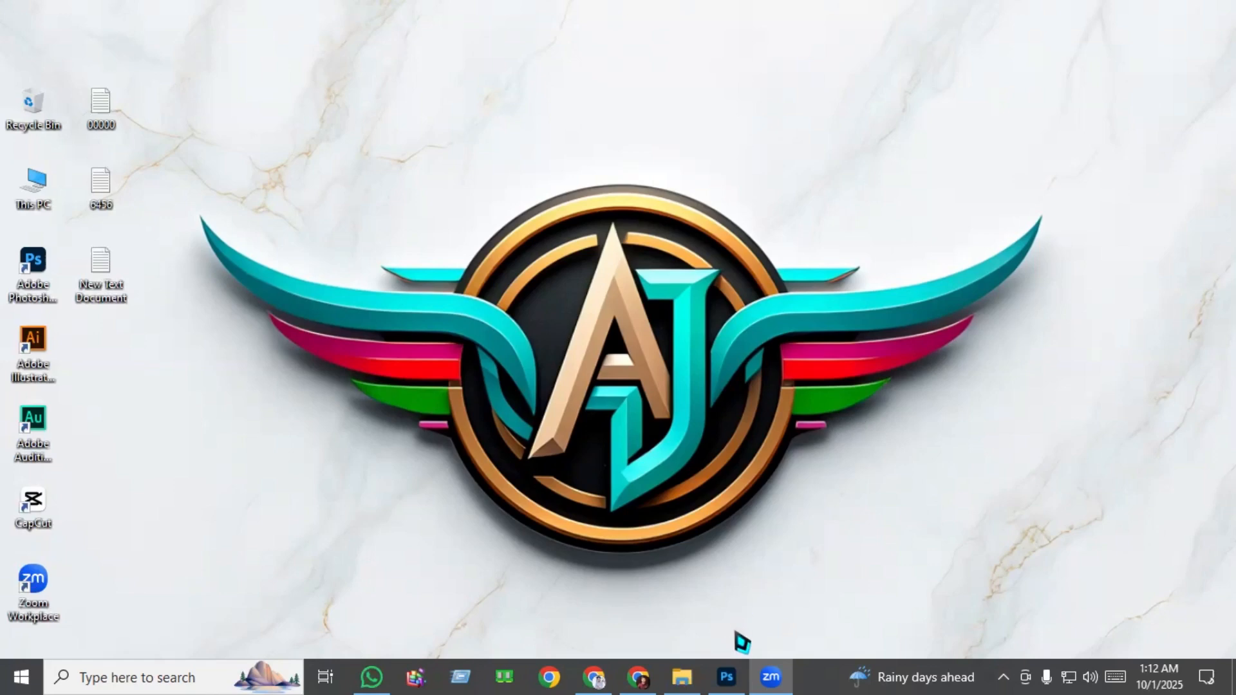
# Create a new 1080 x 1350 px Photoshop document at 300 pixels/inch in RGB Color with a white background.
pyautogui.click(726, 677)
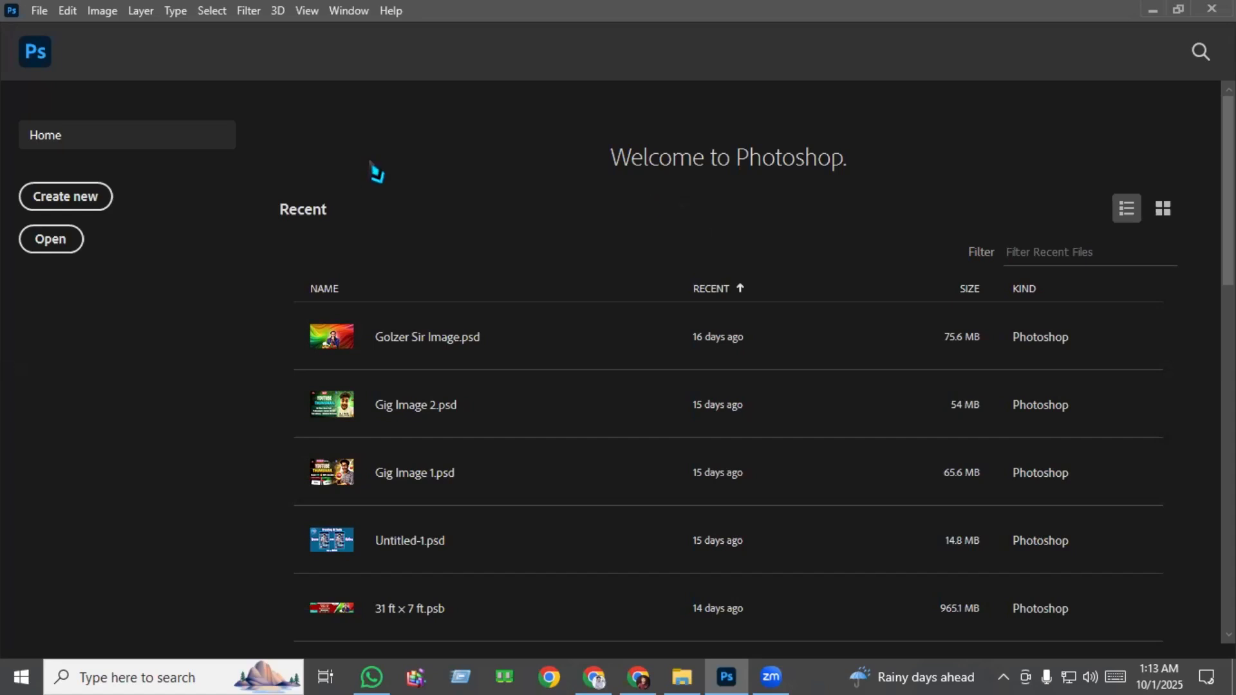
pyautogui.click(89, 200)
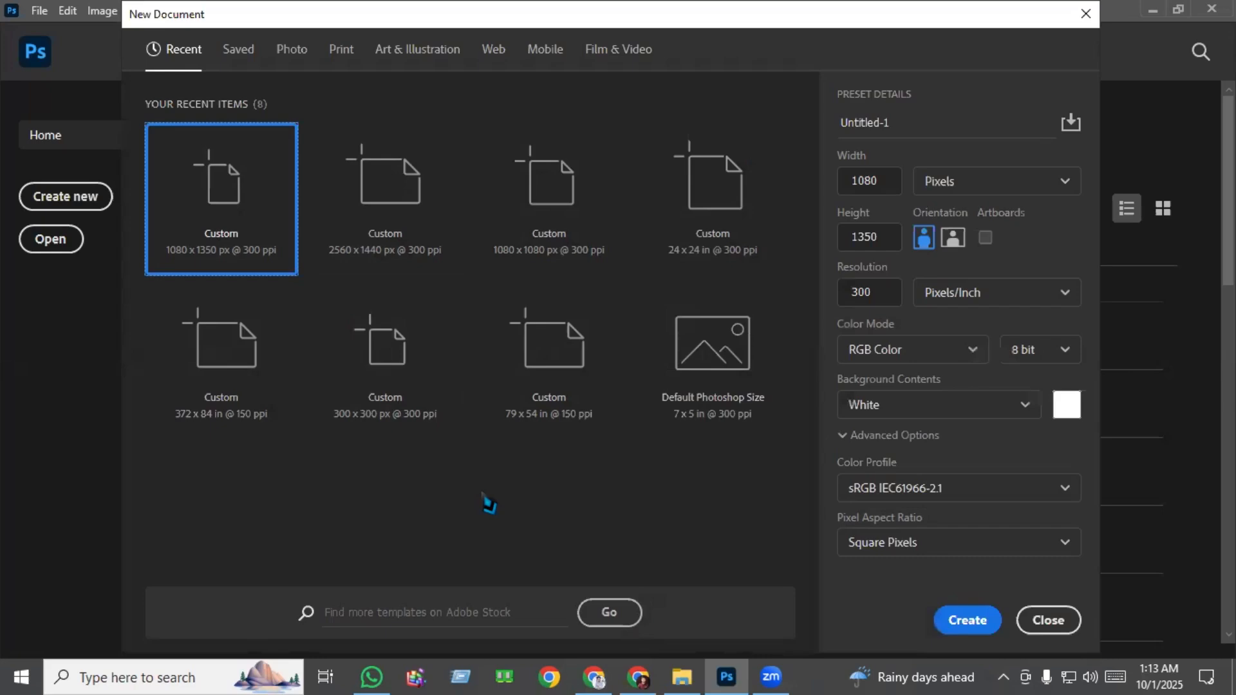
pyautogui.doubleClick(888, 185)
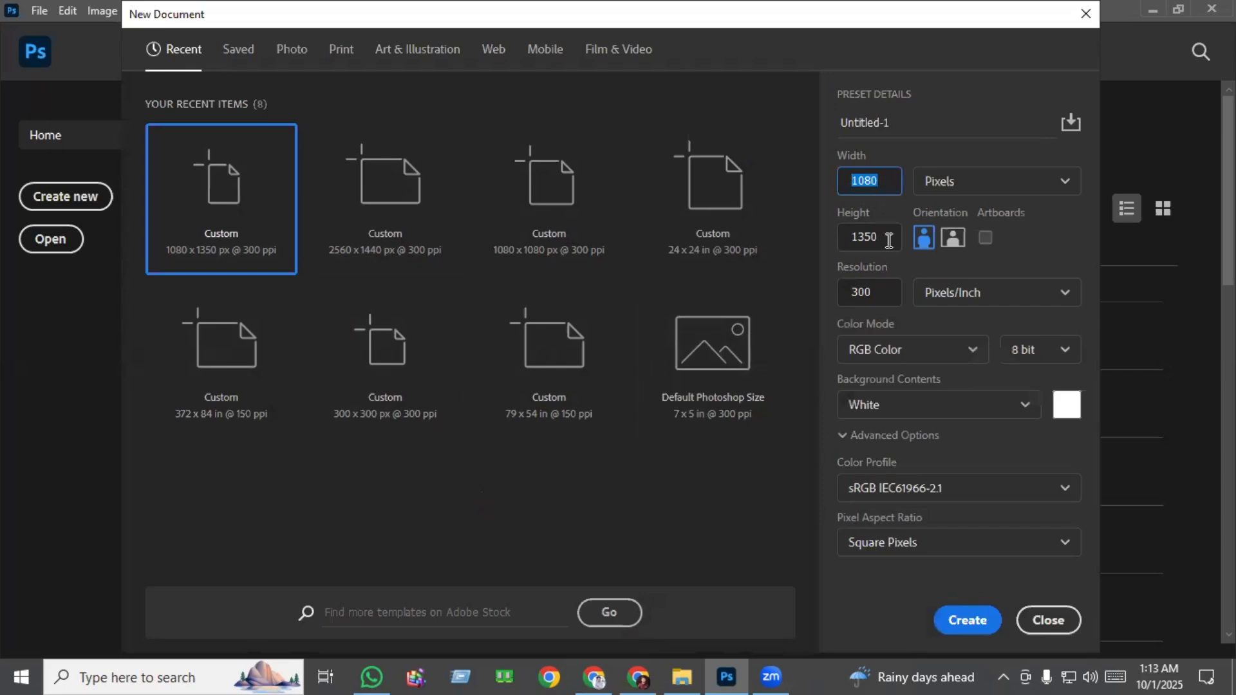
pyautogui.click(889, 294)
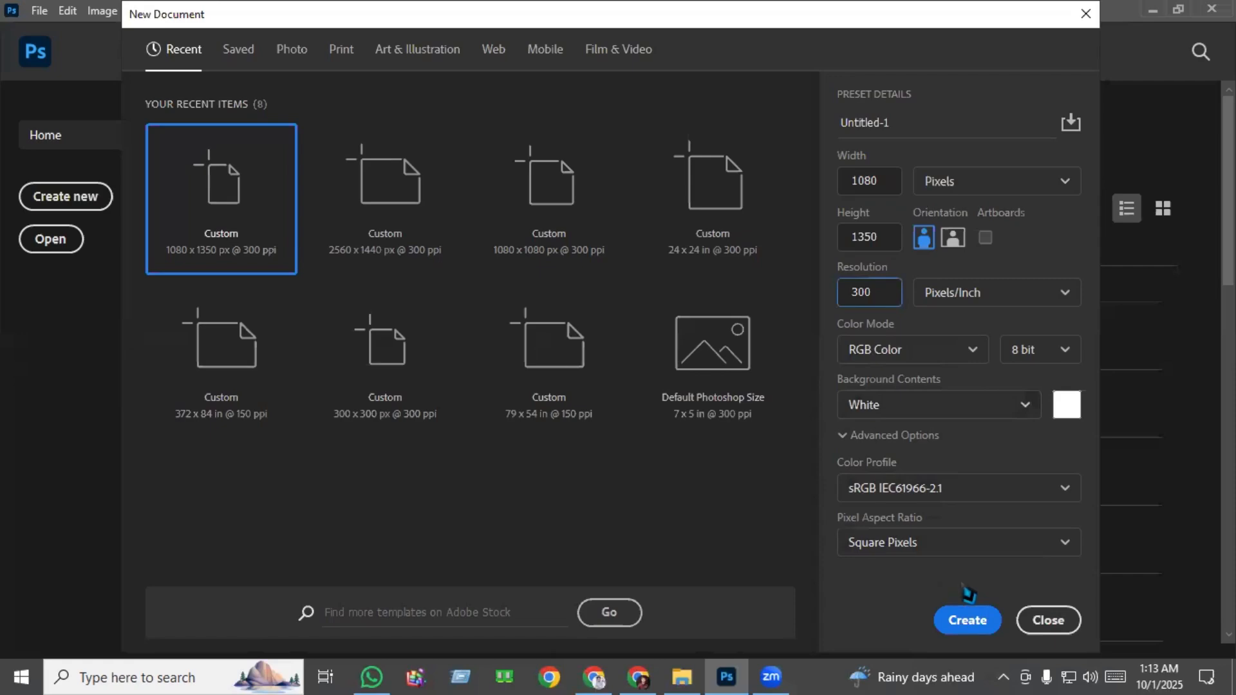
pyautogui.click(964, 622)
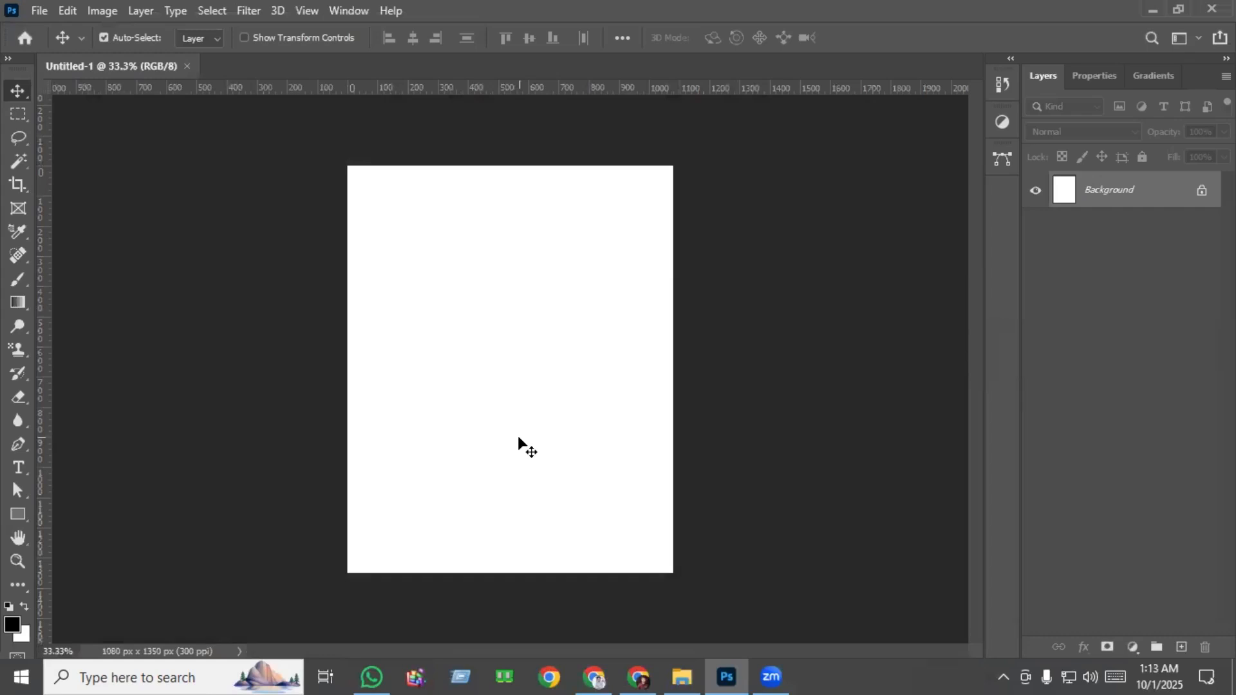
pyautogui.hotkey('ctrl', '0')
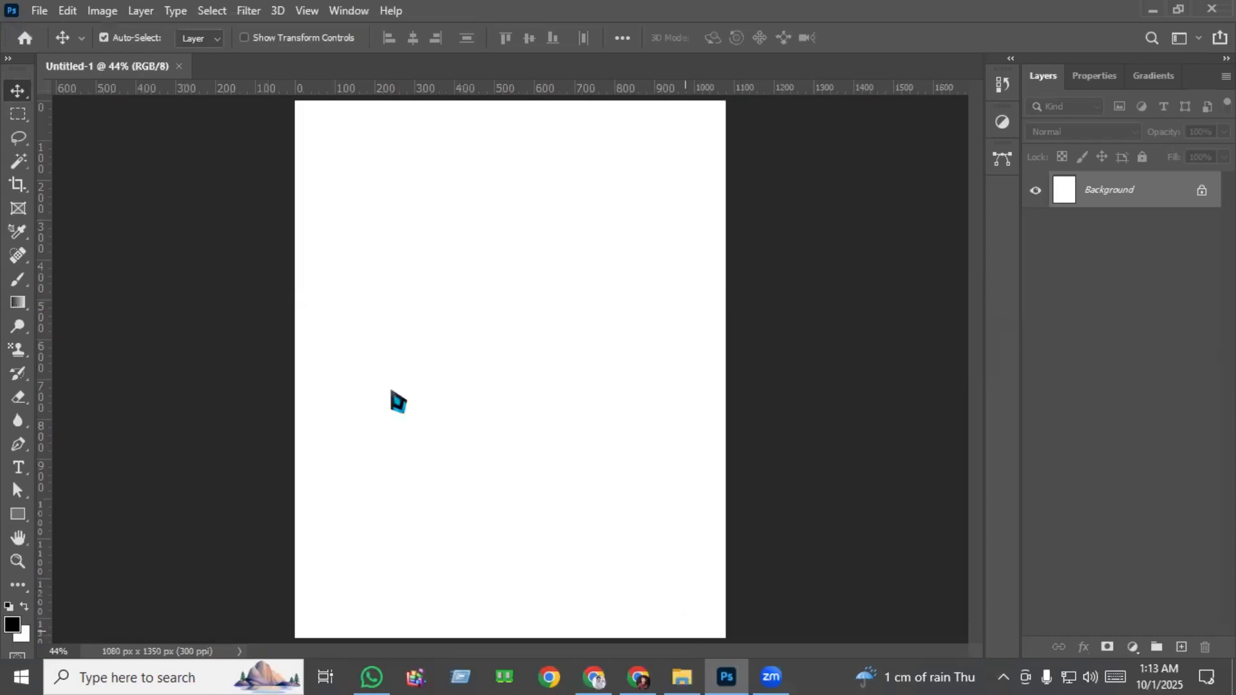
# Place image 1, the burning city, from the Part 3 folder and scale it to about 81% to cover the whole canvas.
pyautogui.hotkey('alt', 'Tab')
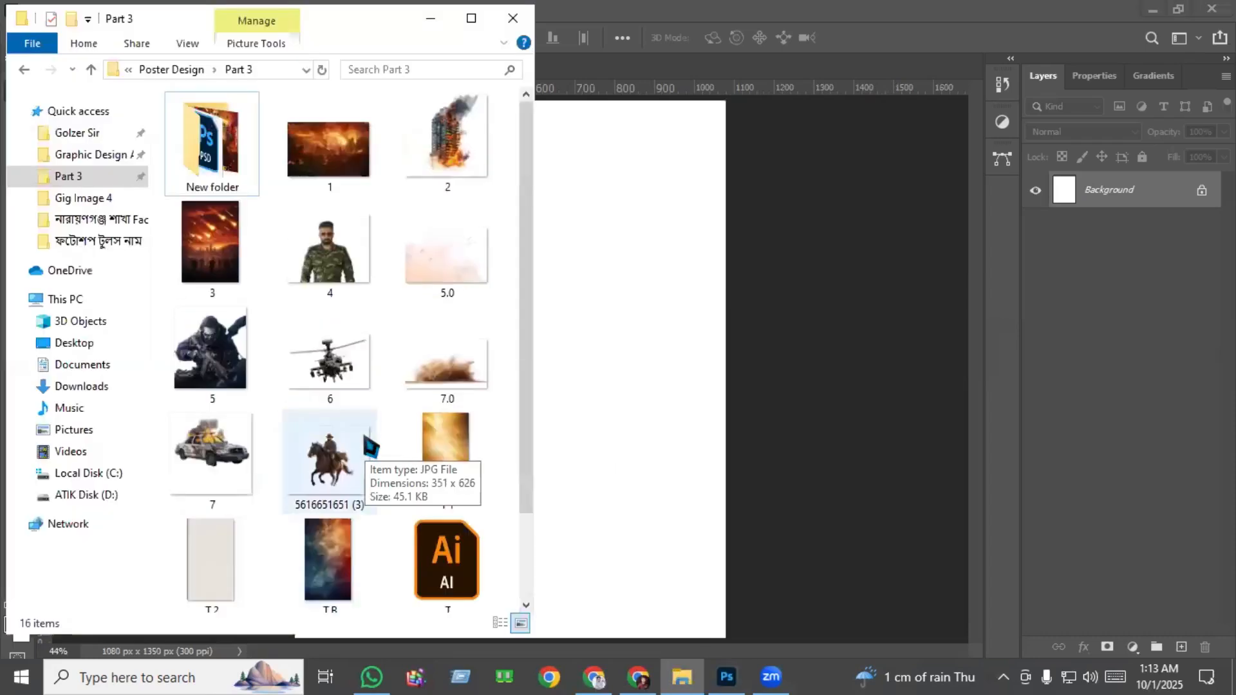
pyautogui.moveTo(335, 161); pyautogui.dragTo(665, 358)
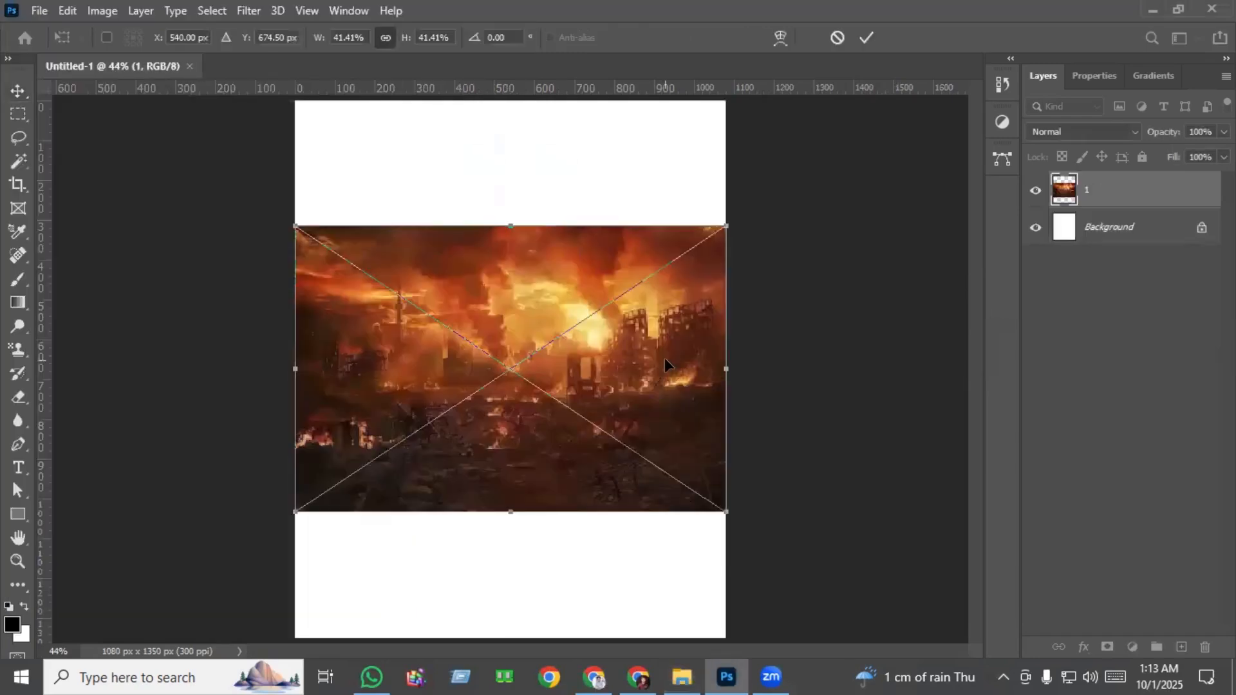
pyautogui.hotkey('ctrl', '-')
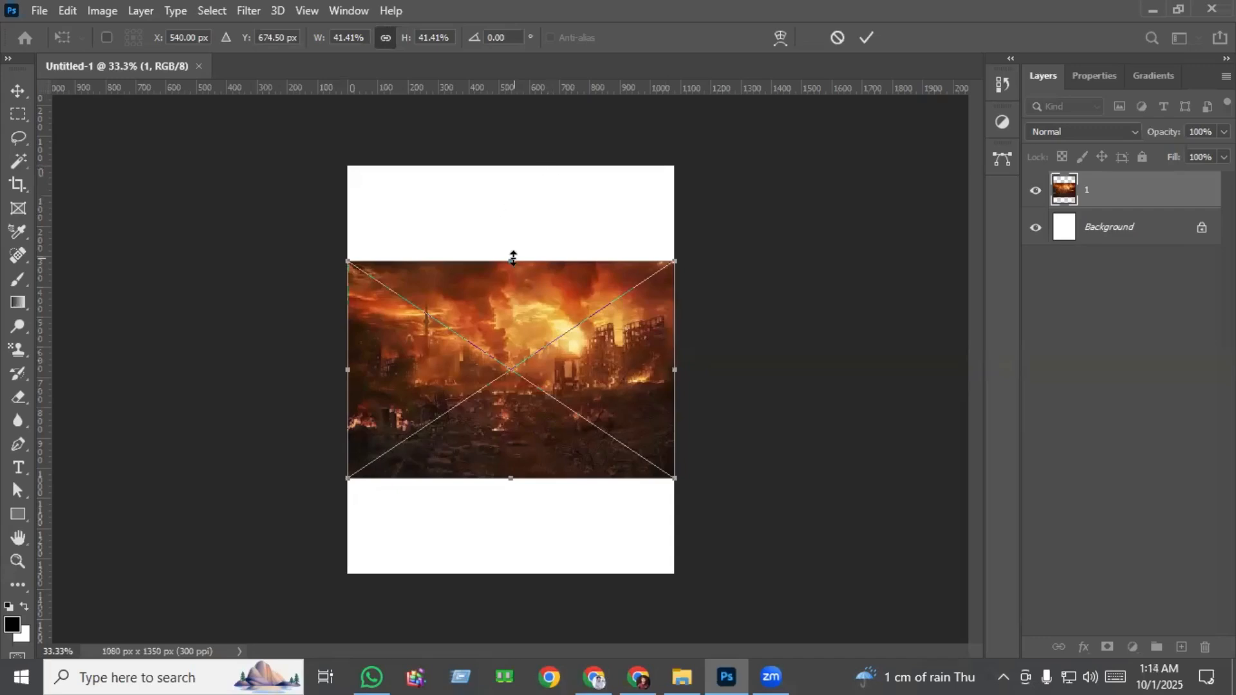
pyautogui.moveTo(513, 260); pyautogui.dragTo(513, 138)
pyautogui.moveTo(511, 478); pyautogui.dragTo(515, 582)
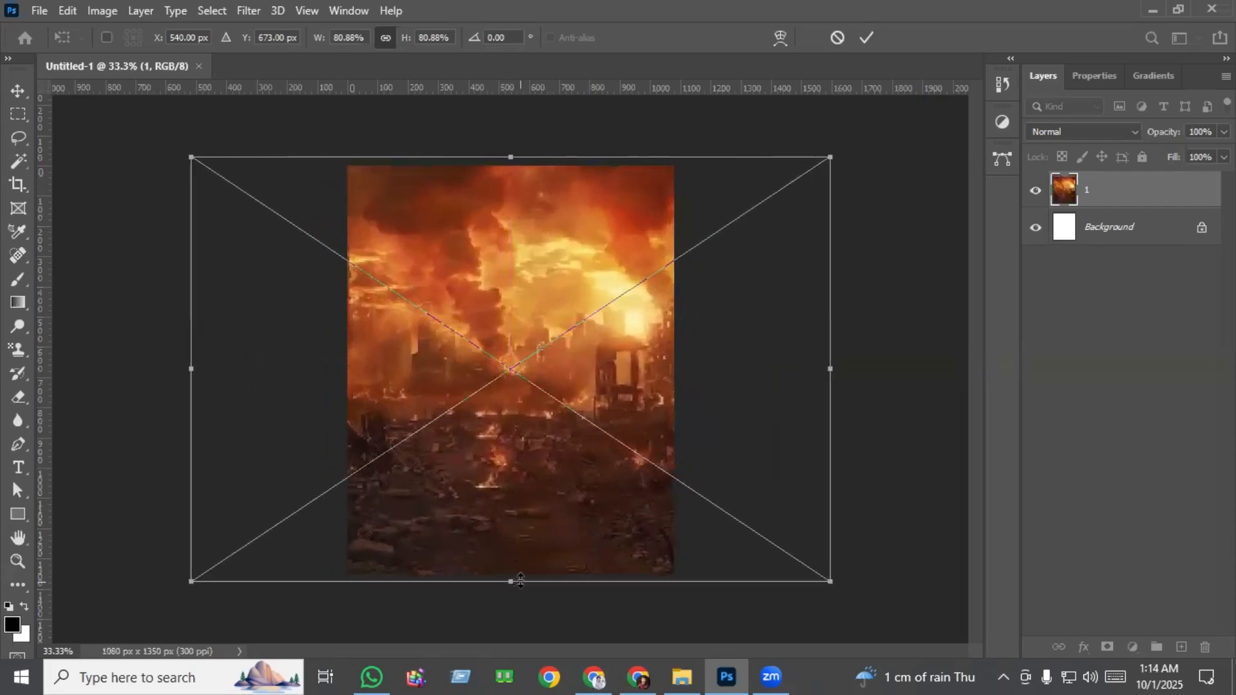
pyautogui.press('Return')
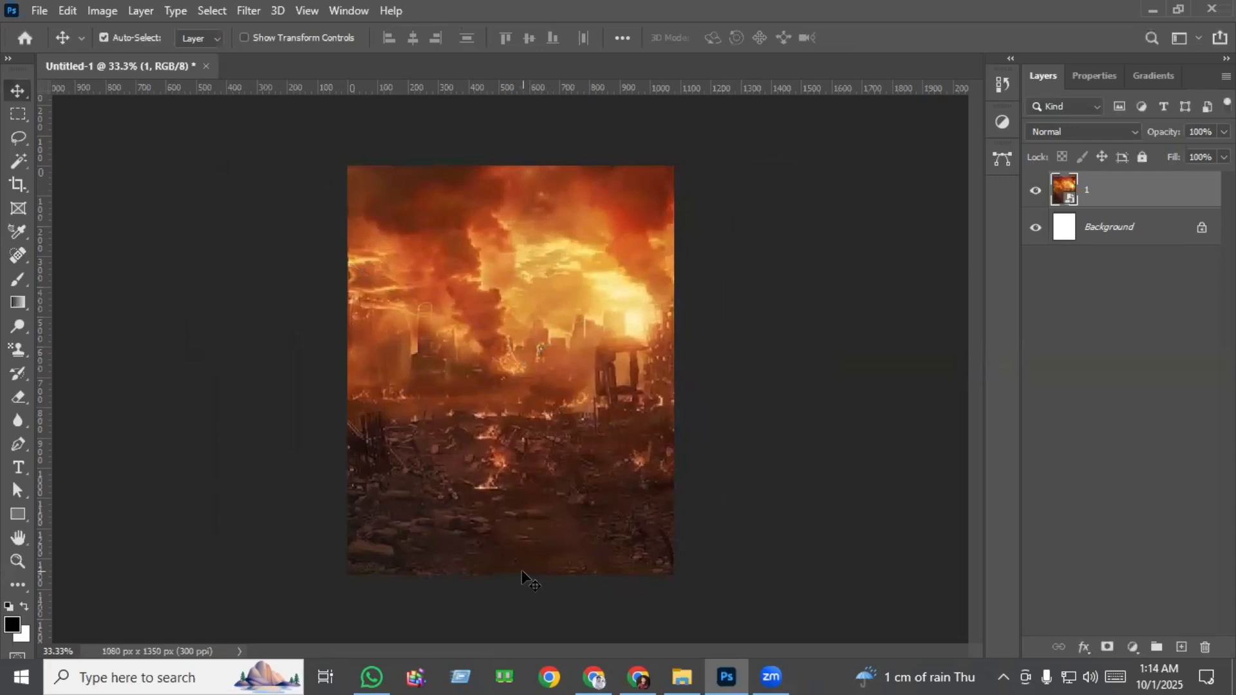
# Unlock and delete the white Background layer.
pyautogui.hotkey('ctrl', '0')
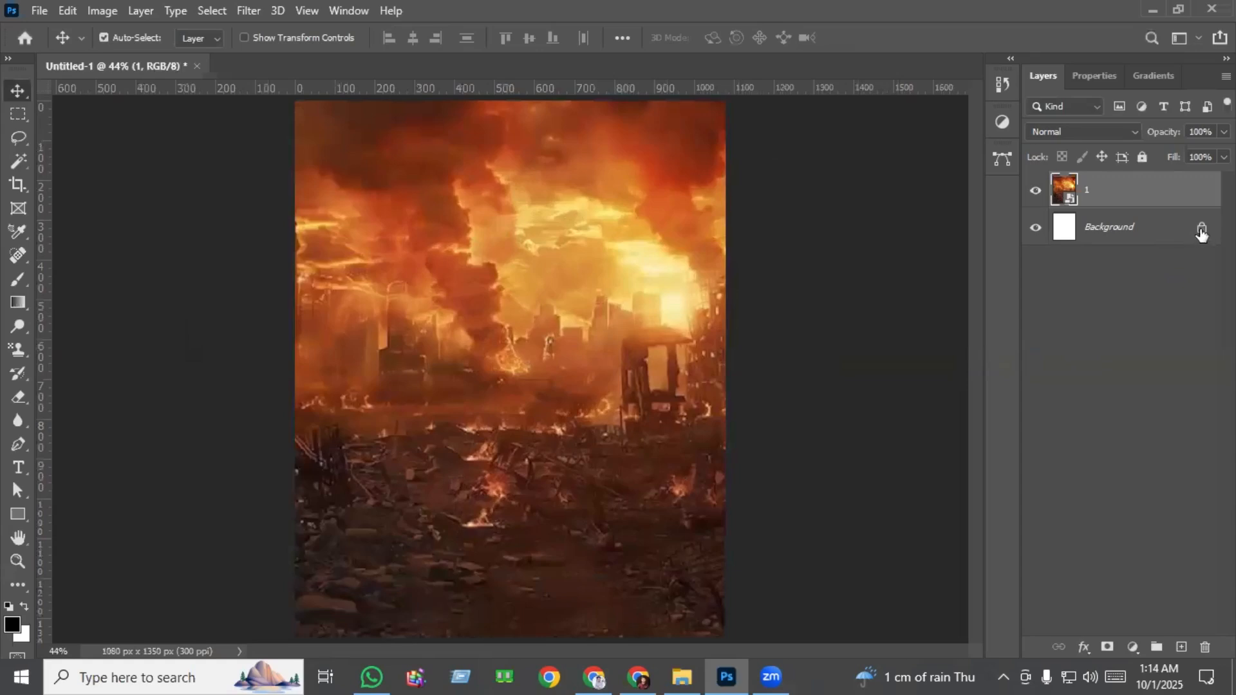
pyautogui.click(1201, 230)
pyautogui.press('Delete')
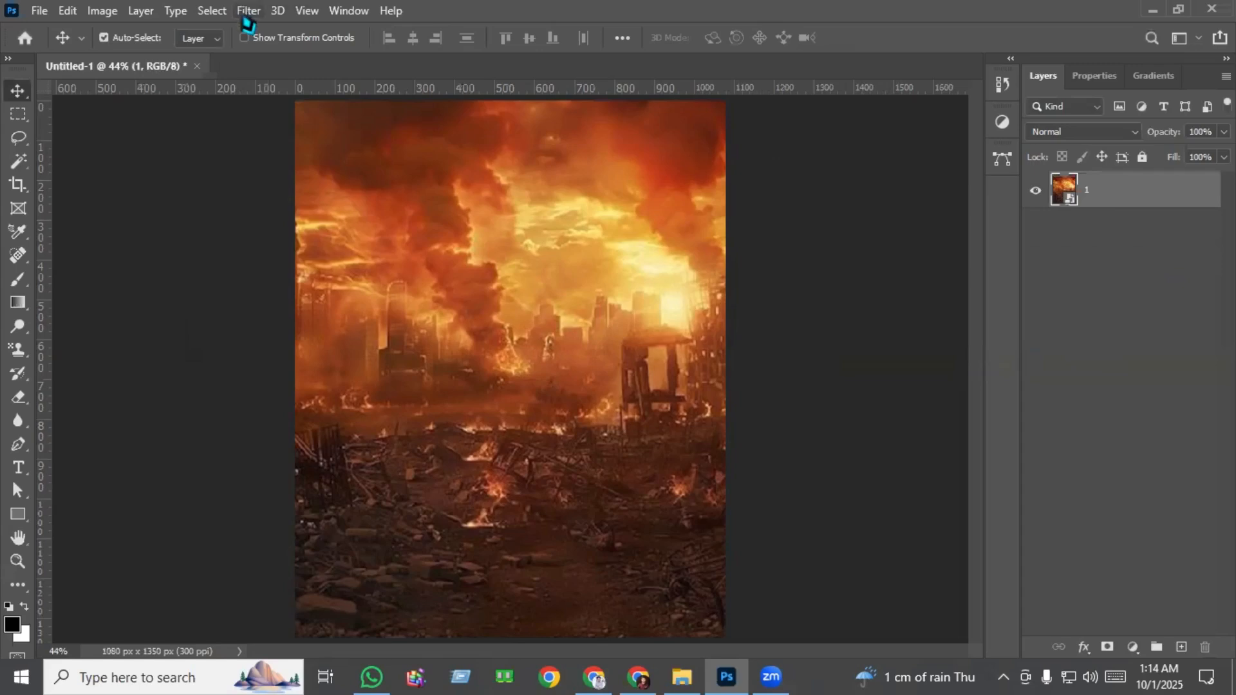
# Open the Camera Raw Filter on the burning city layer and set Texture to +19.
pyautogui.click(248, 12)
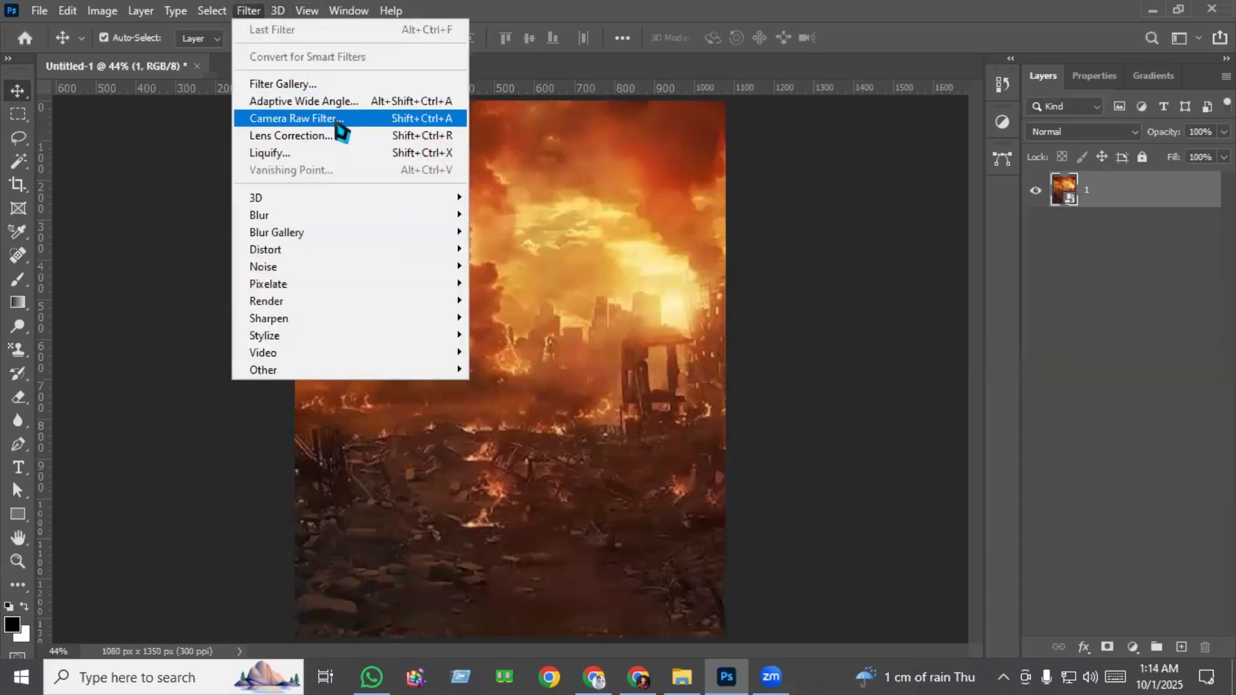
pyautogui.click(339, 122)
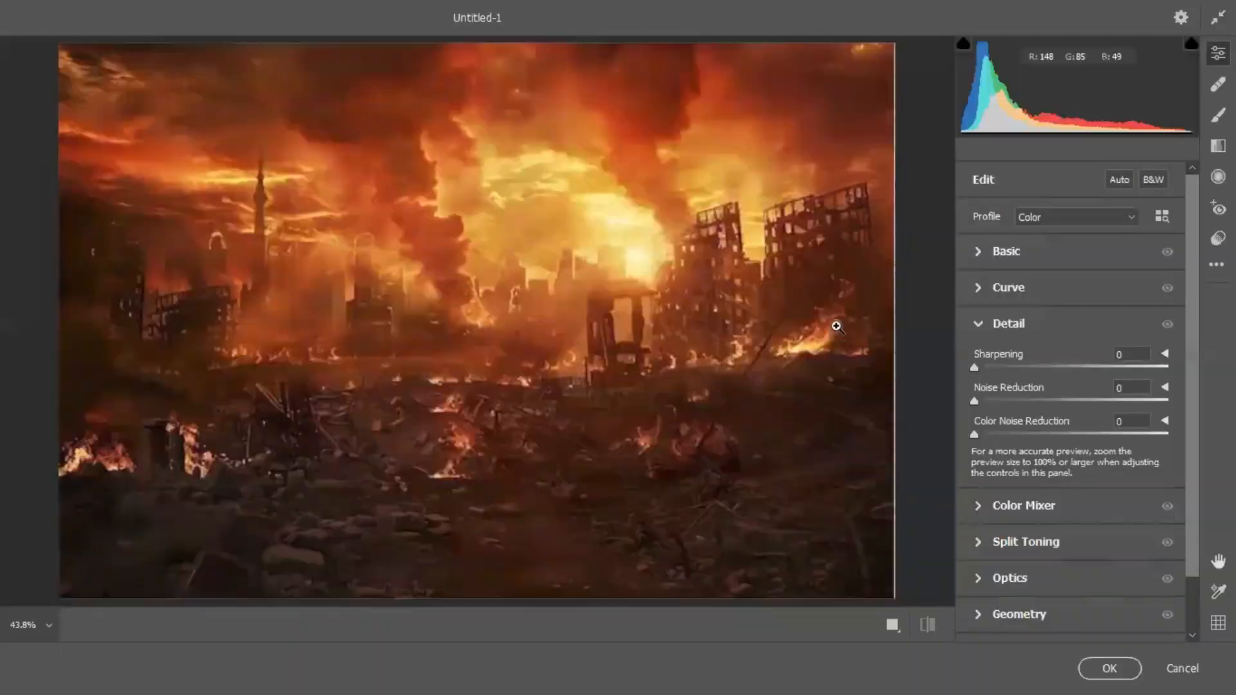
pyautogui.click(1012, 257)
pyautogui.moveTo(1072, 512); pyautogui.dragTo(1090, 516)
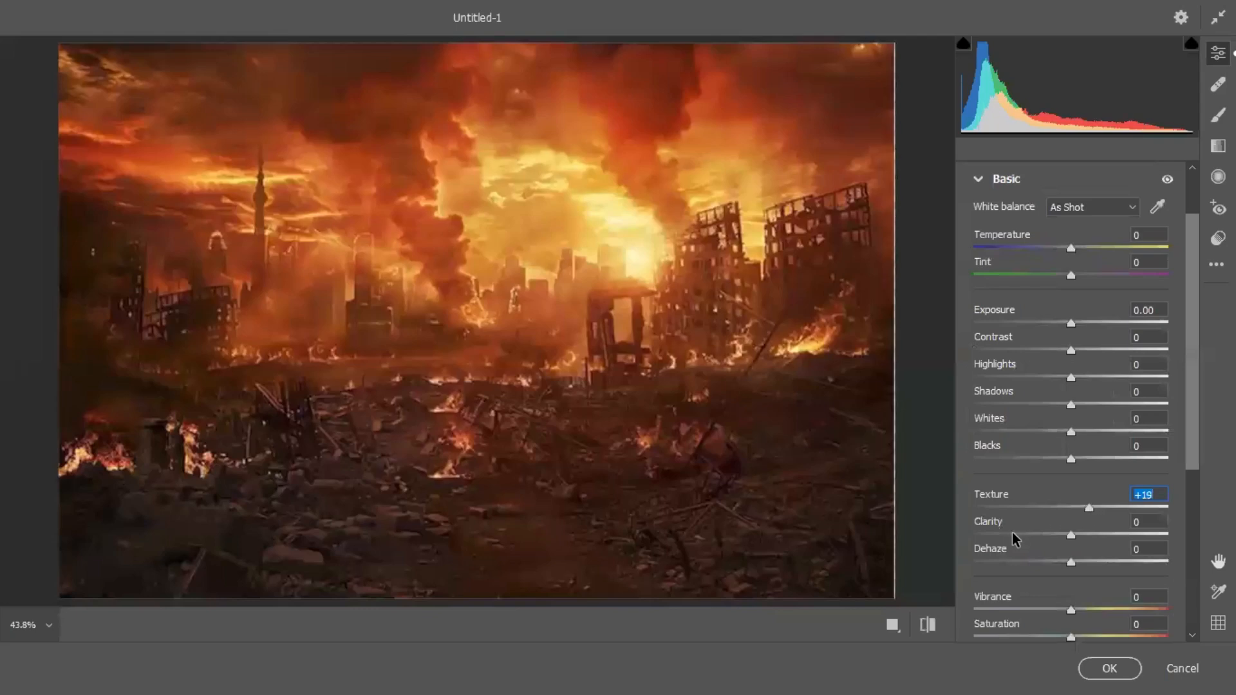
pyautogui.scroll(1, 1011, 533)
pyautogui.scroll(-1, 1016, 531)
pyautogui.scroll(-3, 1014, 531)
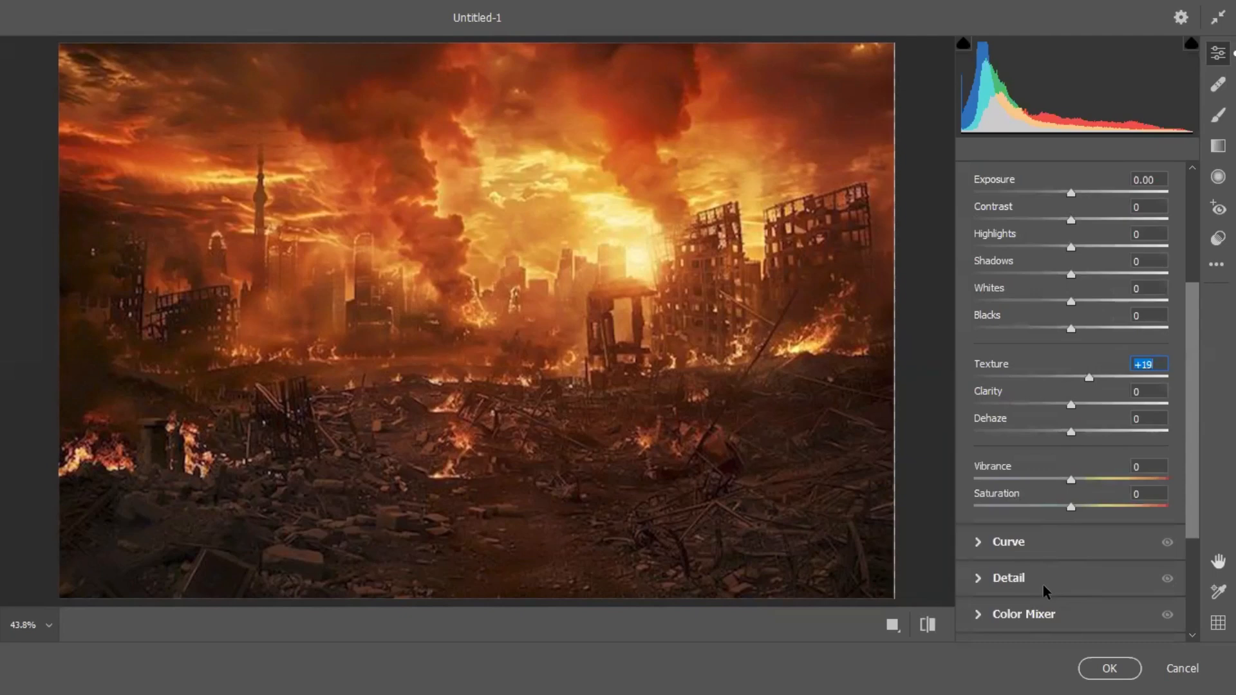
# Set Noise Reduction to 34 and Color Noise Reduction to 24, and apply the Camera Raw Filter.
pyautogui.click(1043, 584)
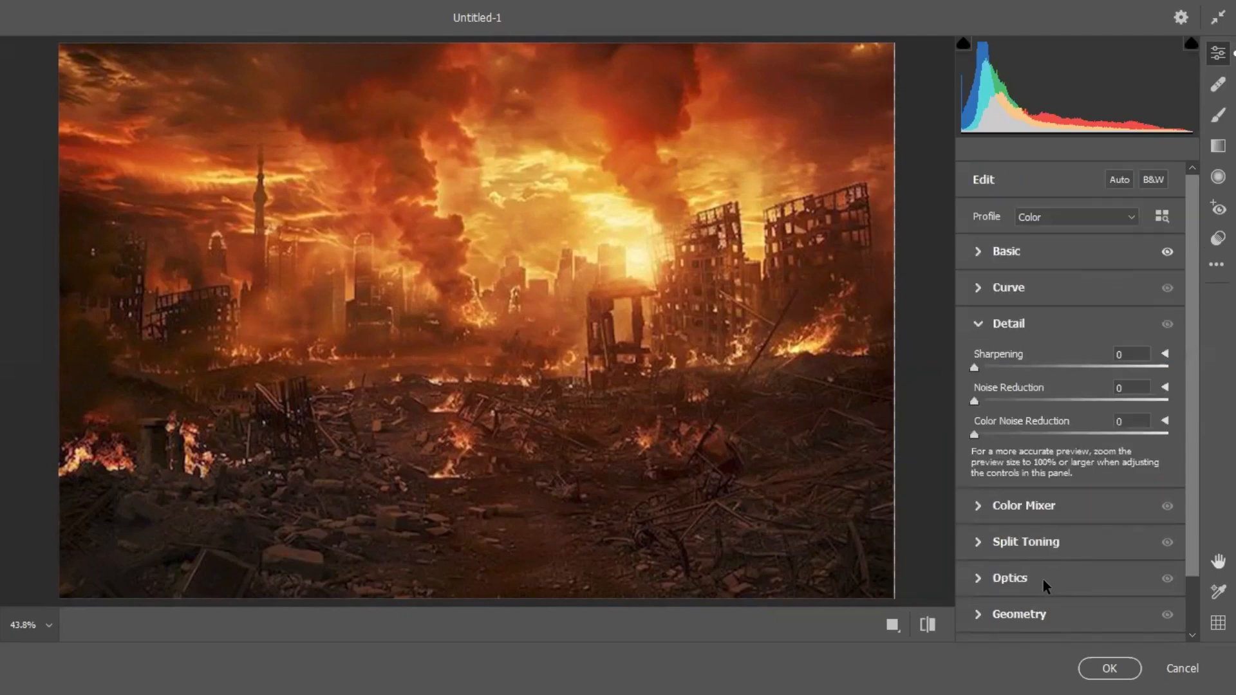
pyautogui.click(999, 400)
pyautogui.moveTo(1000, 399); pyautogui.dragTo(1043, 403)
pyautogui.click(1017, 435)
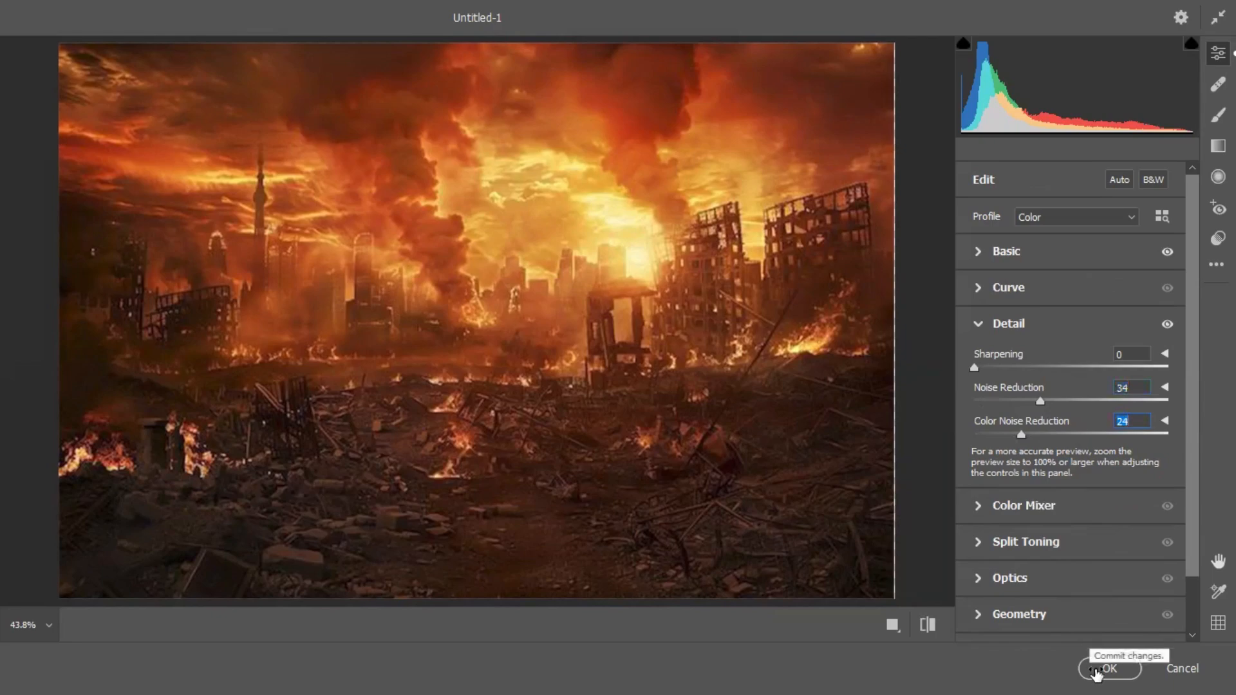
pyautogui.click(1096, 673)
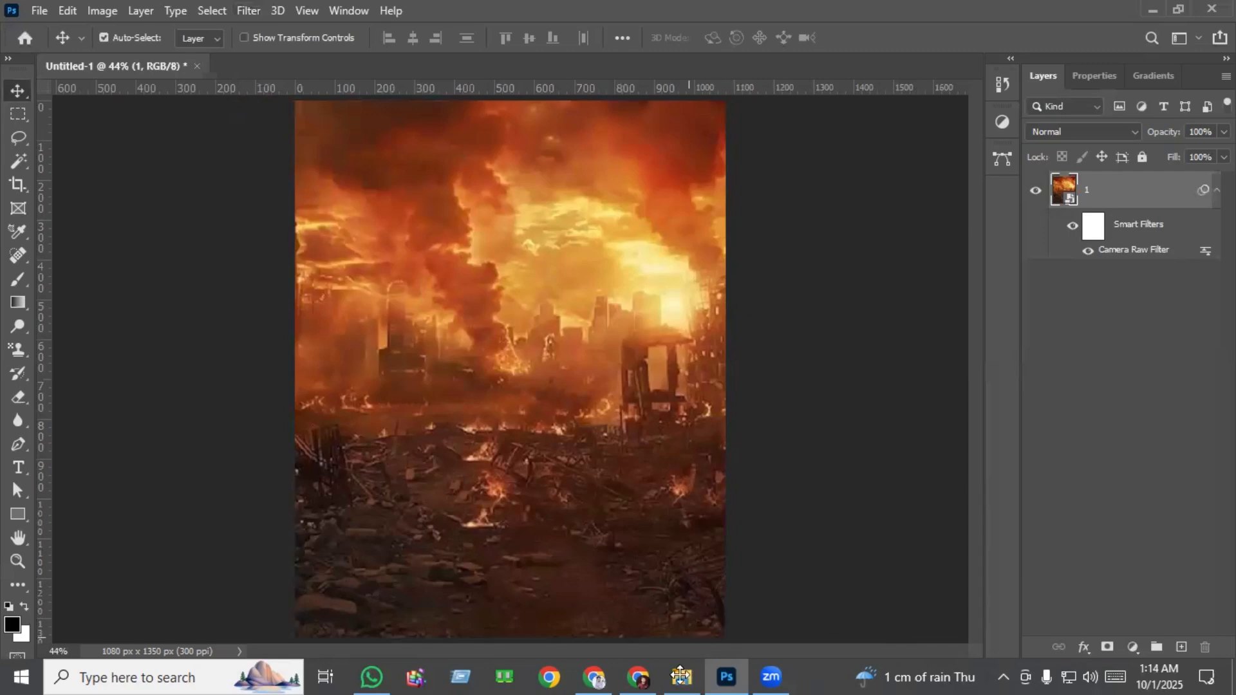
# Place image 2, the burning building, from the Part 3 folder, scaled to about 22% on the right side of the city skyline.
pyautogui.moveTo(685, 679)
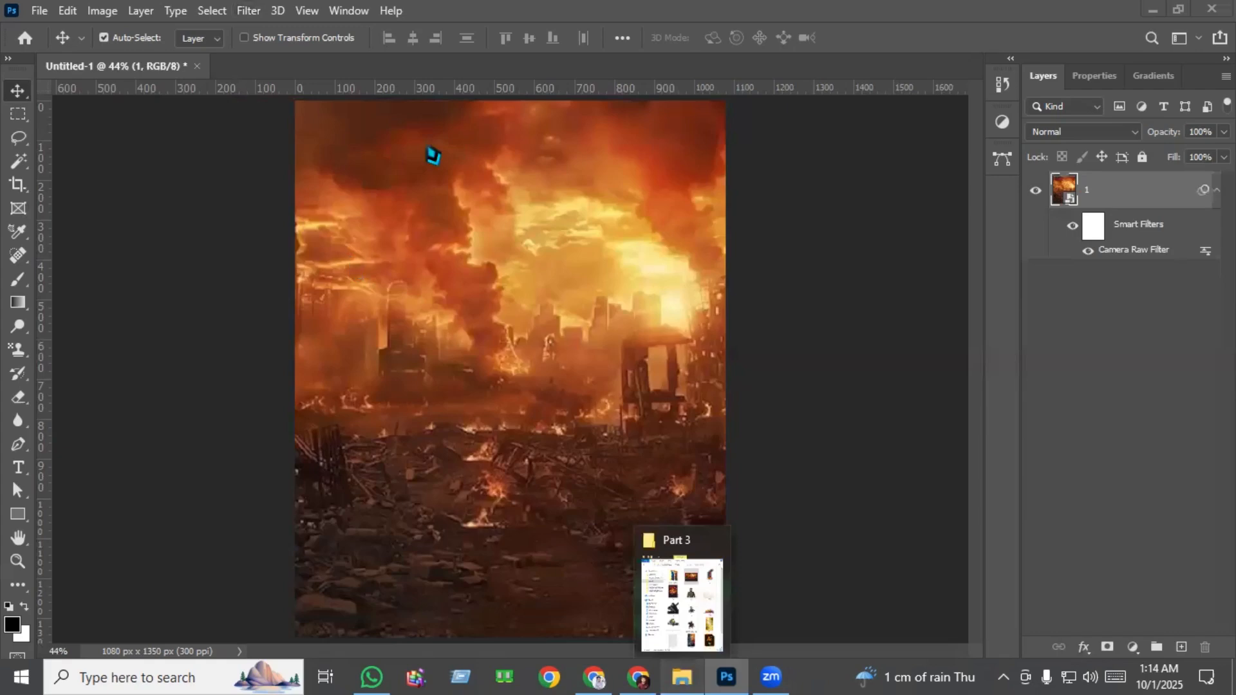
pyautogui.moveTo(429, 149); pyautogui.dragTo(698, 379)
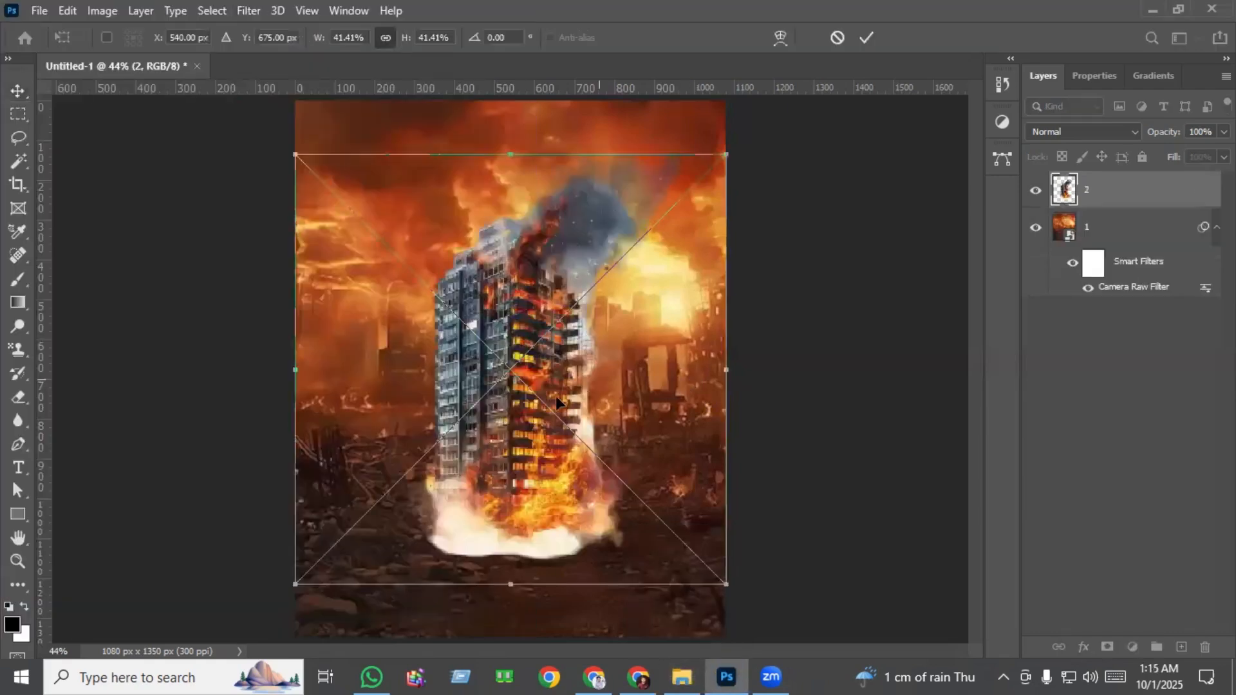
pyautogui.moveTo(533, 425); pyautogui.dragTo(625, 389)
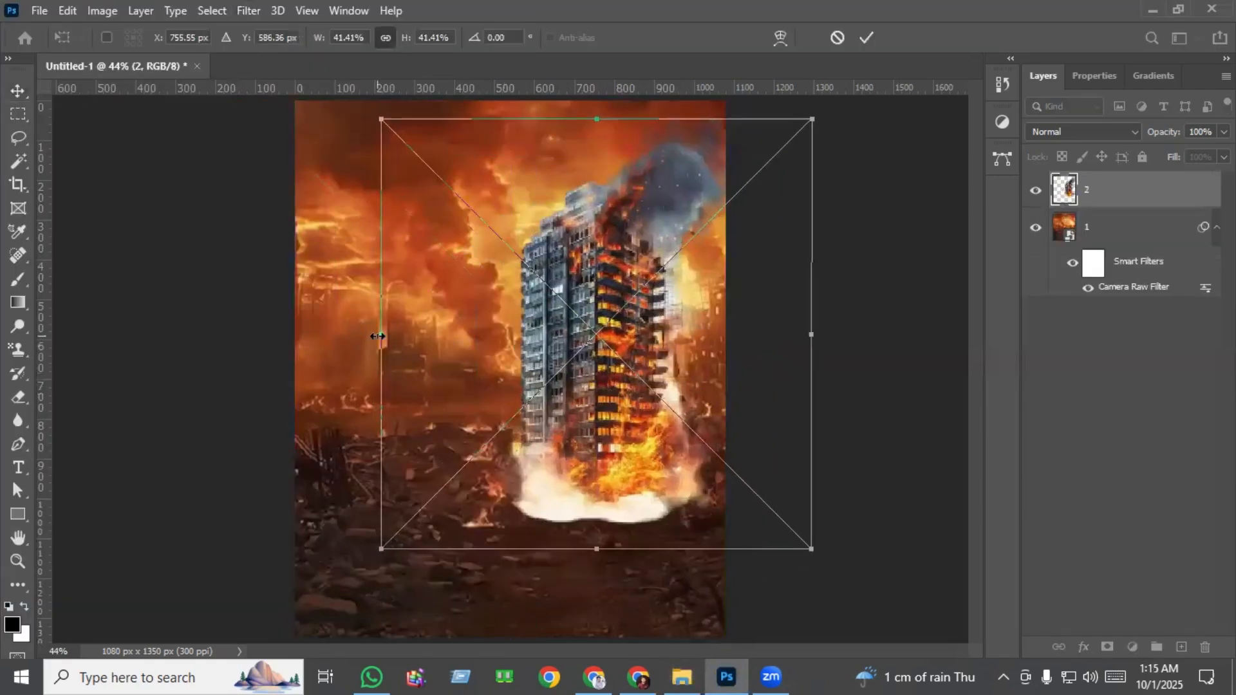
pyautogui.moveTo(377, 335); pyautogui.dragTo(542, 337)
pyautogui.moveTo(694, 340); pyautogui.dragTo(653, 338)
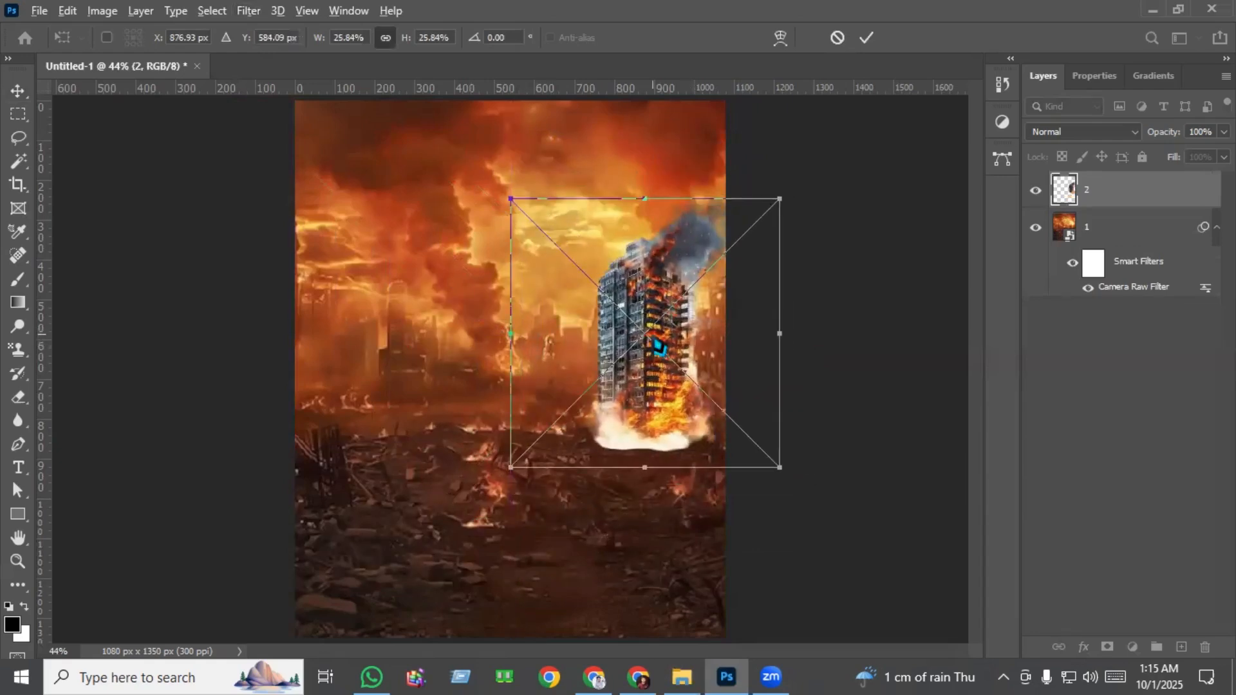
pyautogui.scroll(3, 658, 348)
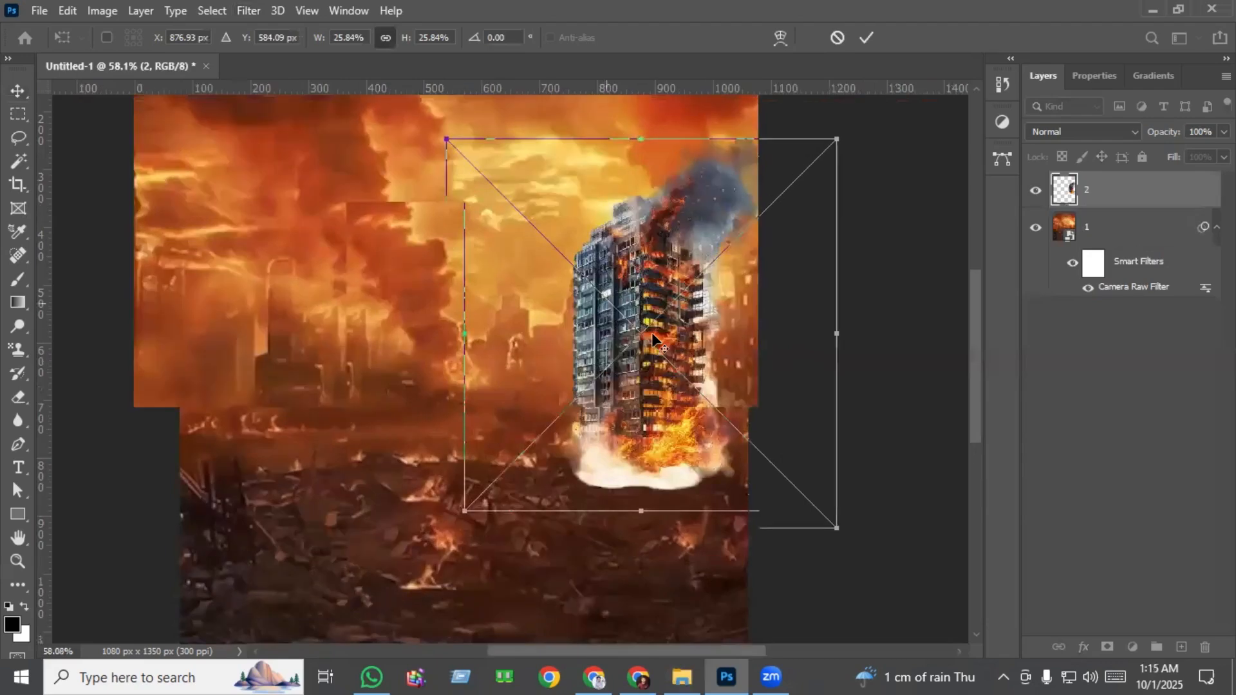
pyautogui.moveTo(837, 334); pyautogui.dragTo(774, 334)
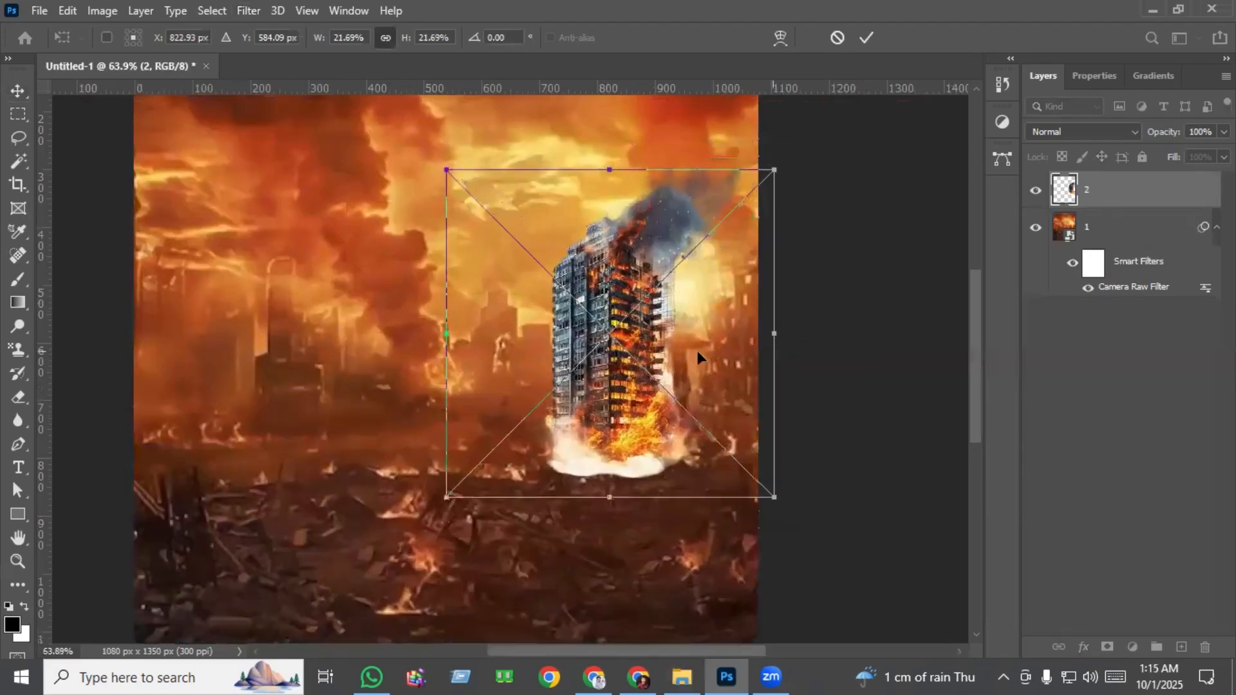
pyautogui.moveTo(620, 351); pyautogui.dragTo(663, 356)
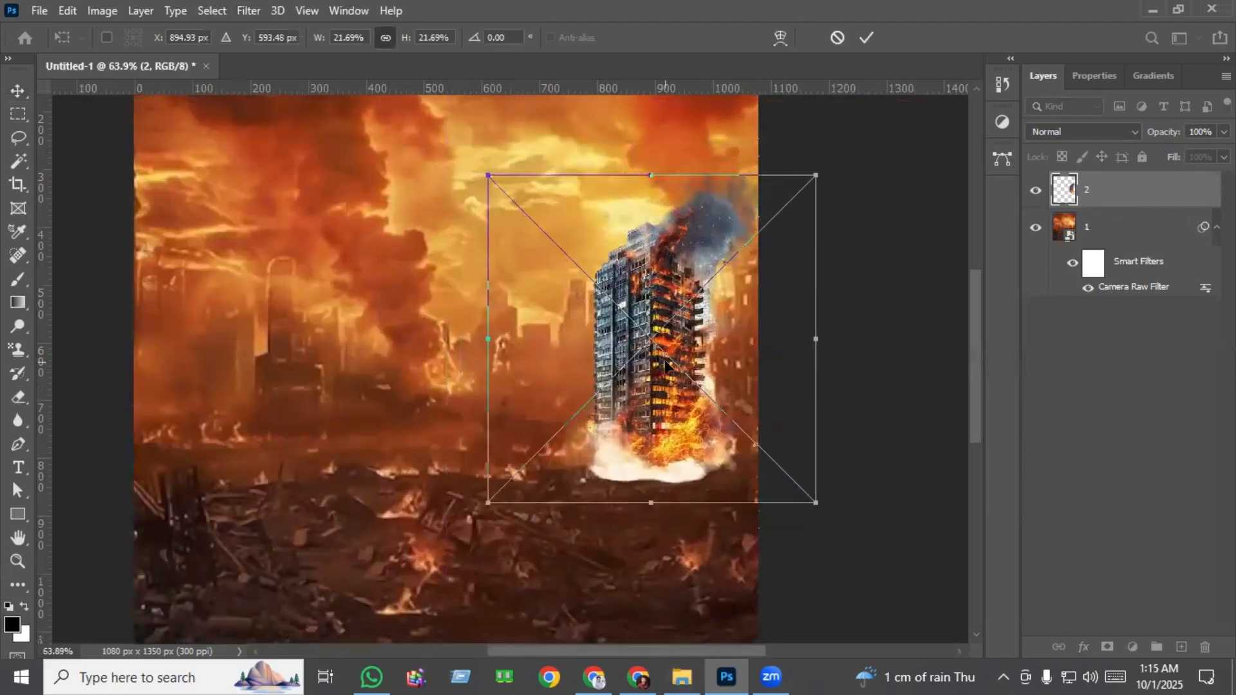
pyautogui.press('Return')
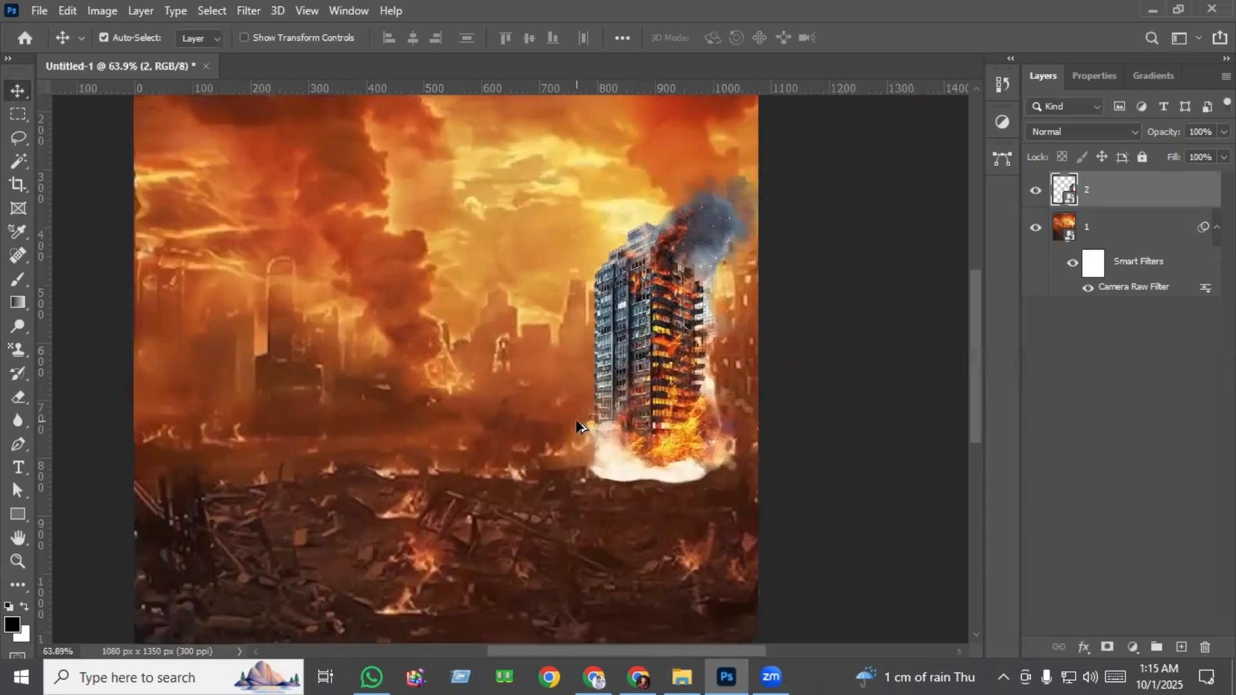
# Add a Solid Color fill layer in red #dc0000 above the burning building layer.
pyautogui.scroll(3, 577, 426)
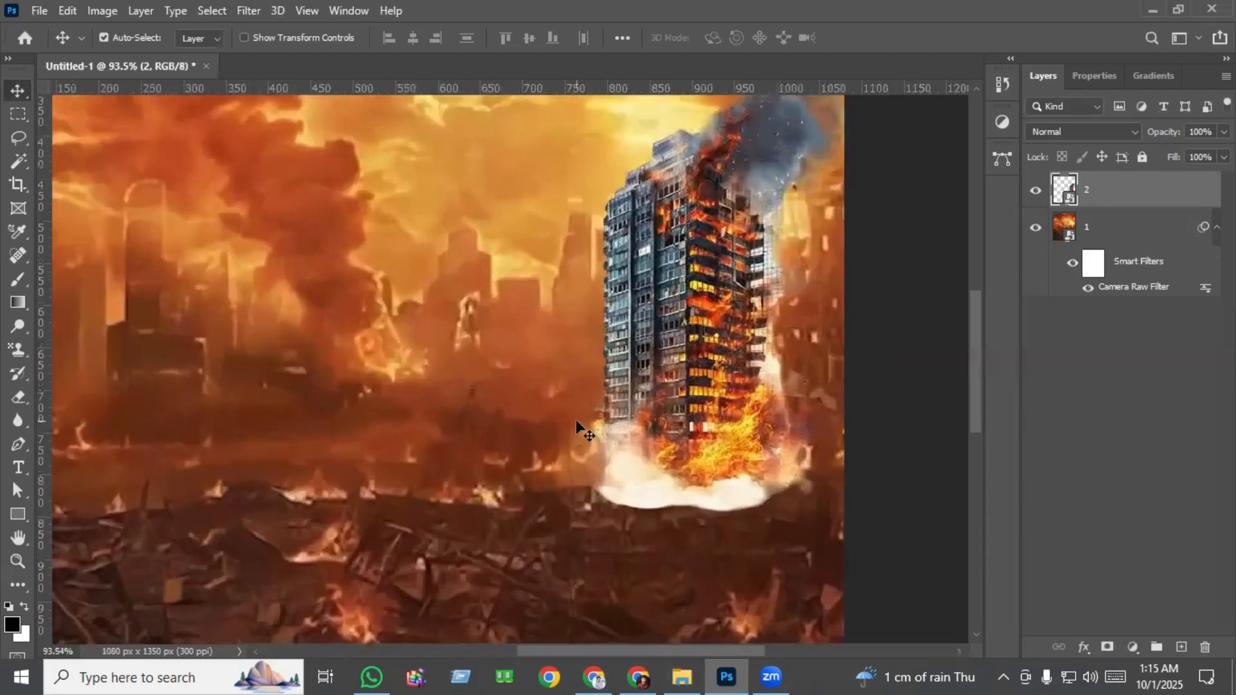
pyautogui.hotkey('ctrl', '0')
pyautogui.scroll(5, 578, 426)
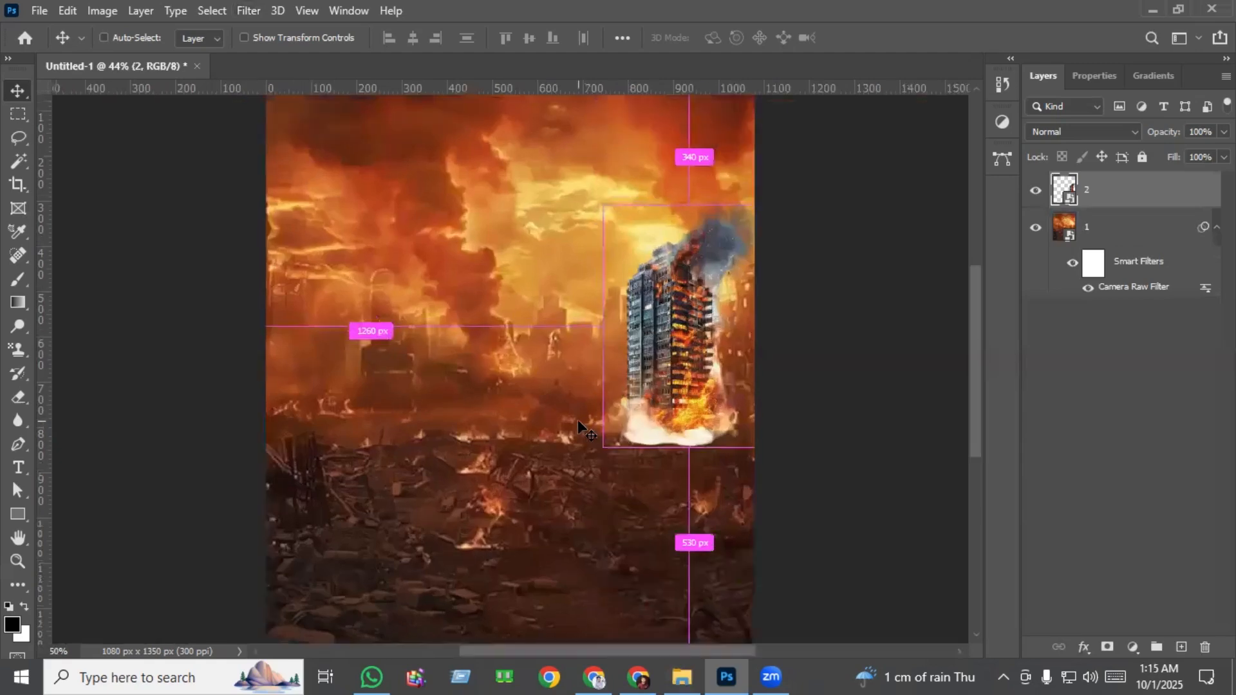
pyautogui.moveTo(709, 365); pyautogui.dragTo(513, 359)
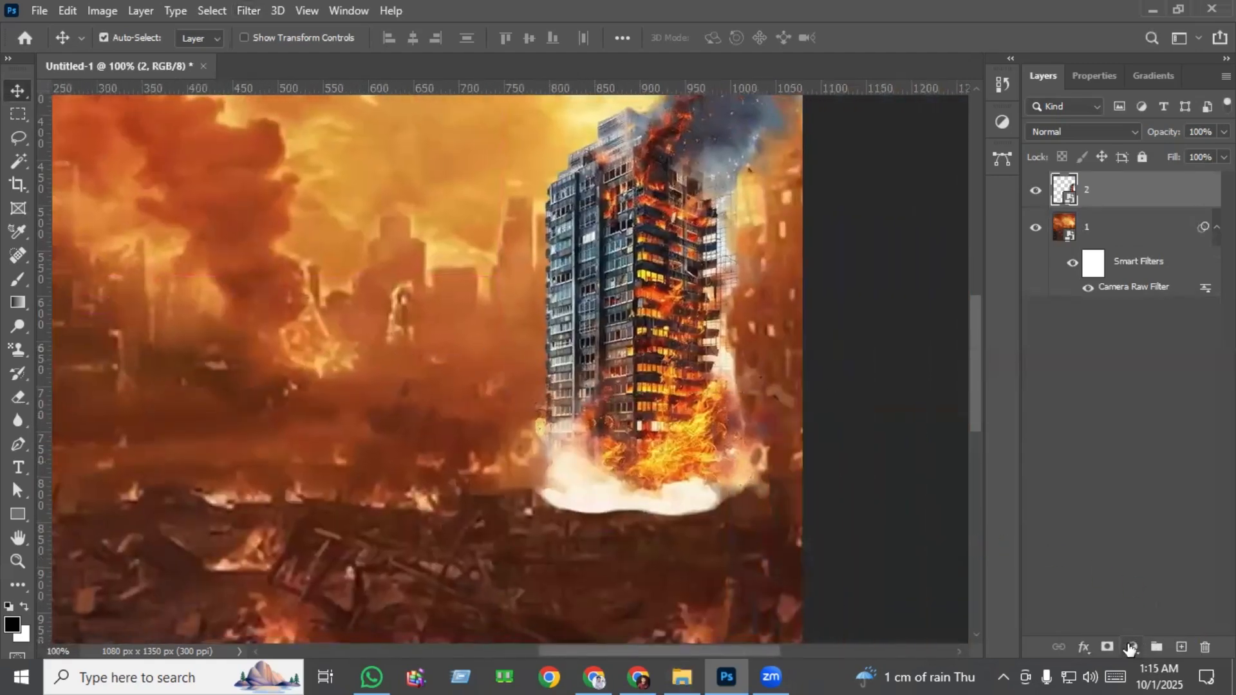
pyautogui.click(1133, 647)
pyautogui.click(1141, 327)
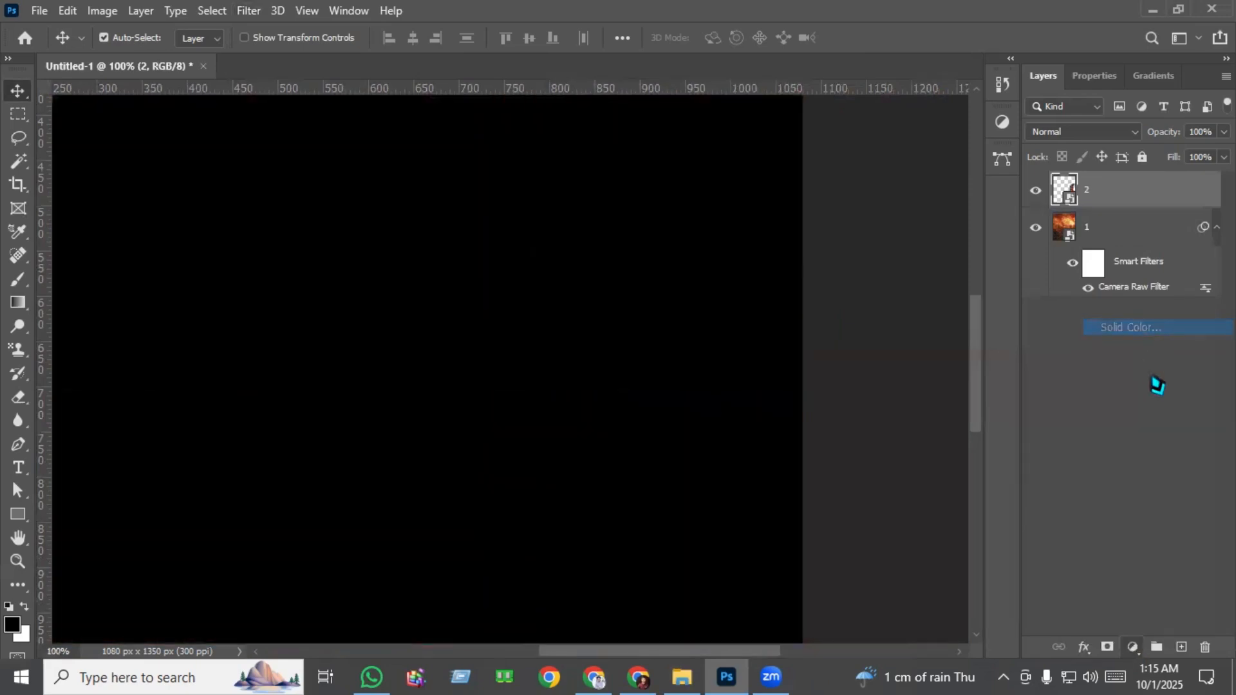
pyautogui.click(914, 362)
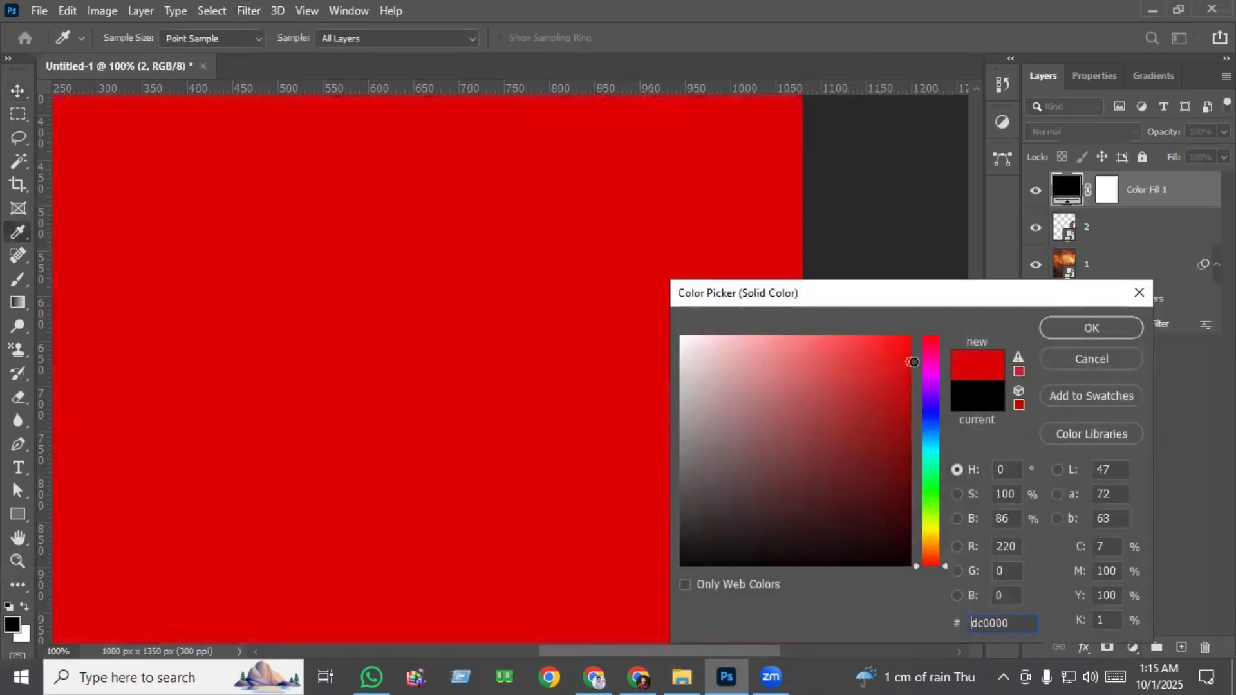
pyautogui.click(1099, 331)
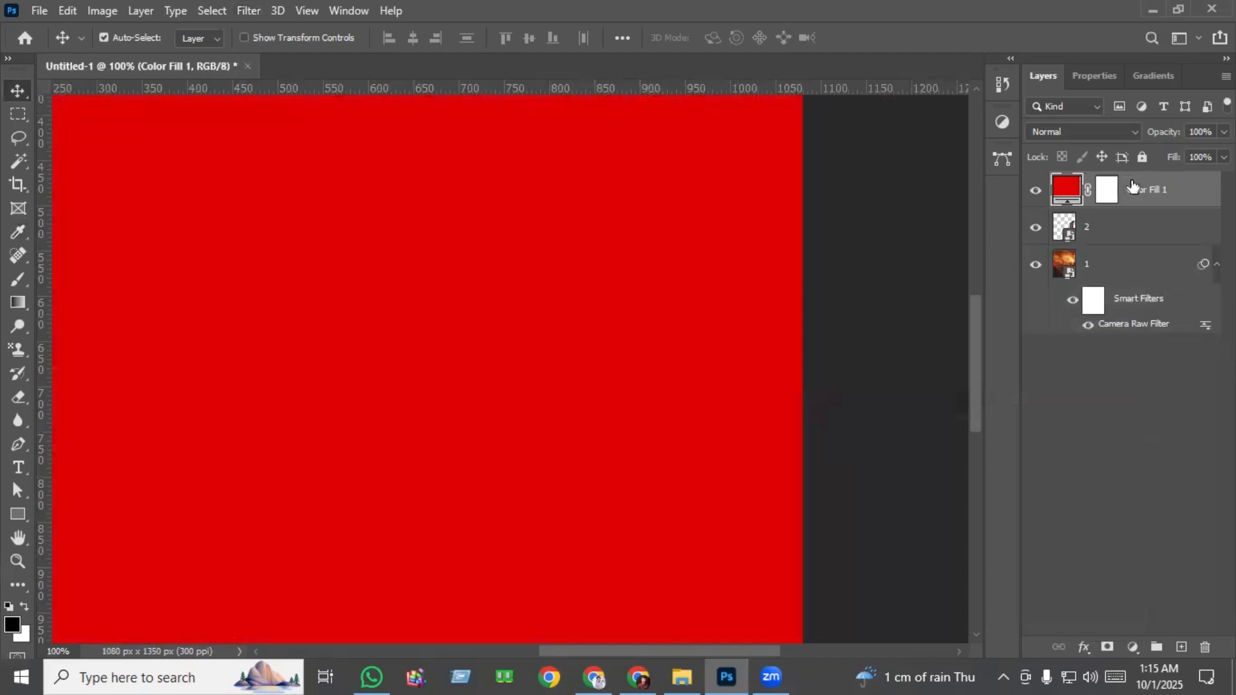
# Clip the red Color Fill layer to the burning building layer with a clipping mask.
pyautogui.rightClick(1135, 192)
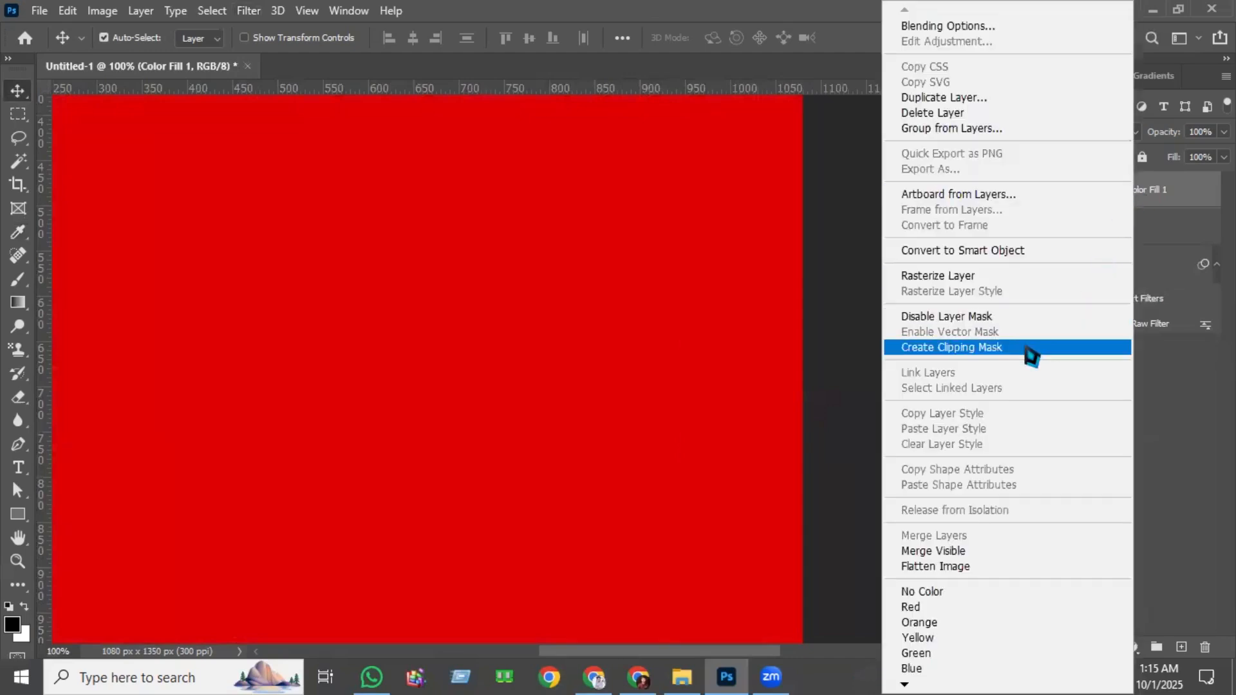
pyautogui.click(1030, 351)
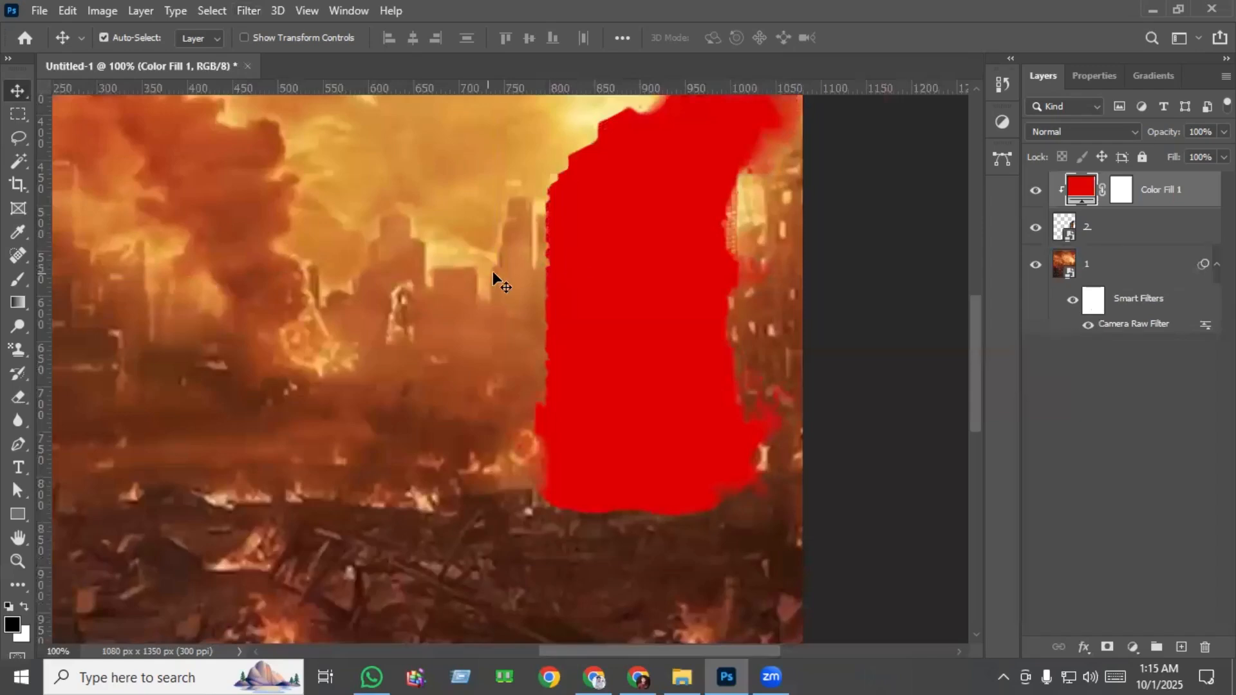
pyautogui.scroll(3, 747, 347)
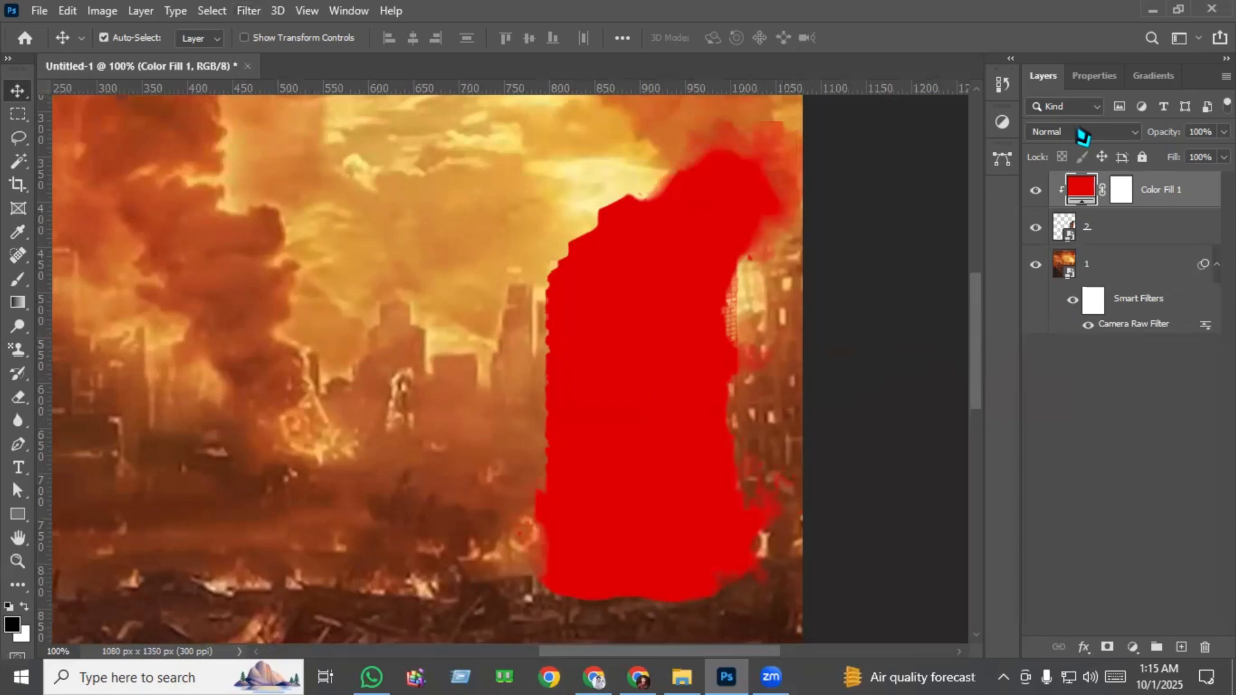
# Set the Color Fill layer's blend mode to Soft Light and its opacity to 90%.
pyautogui.click(1084, 134)
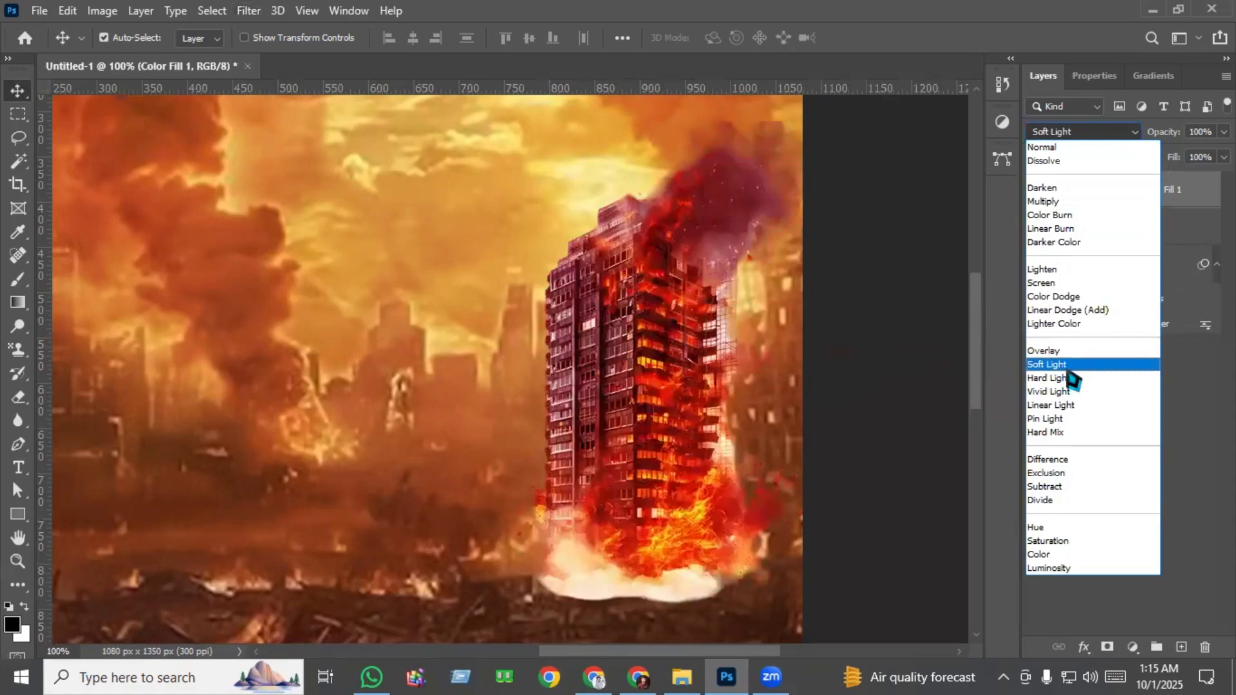
pyautogui.click(1070, 365)
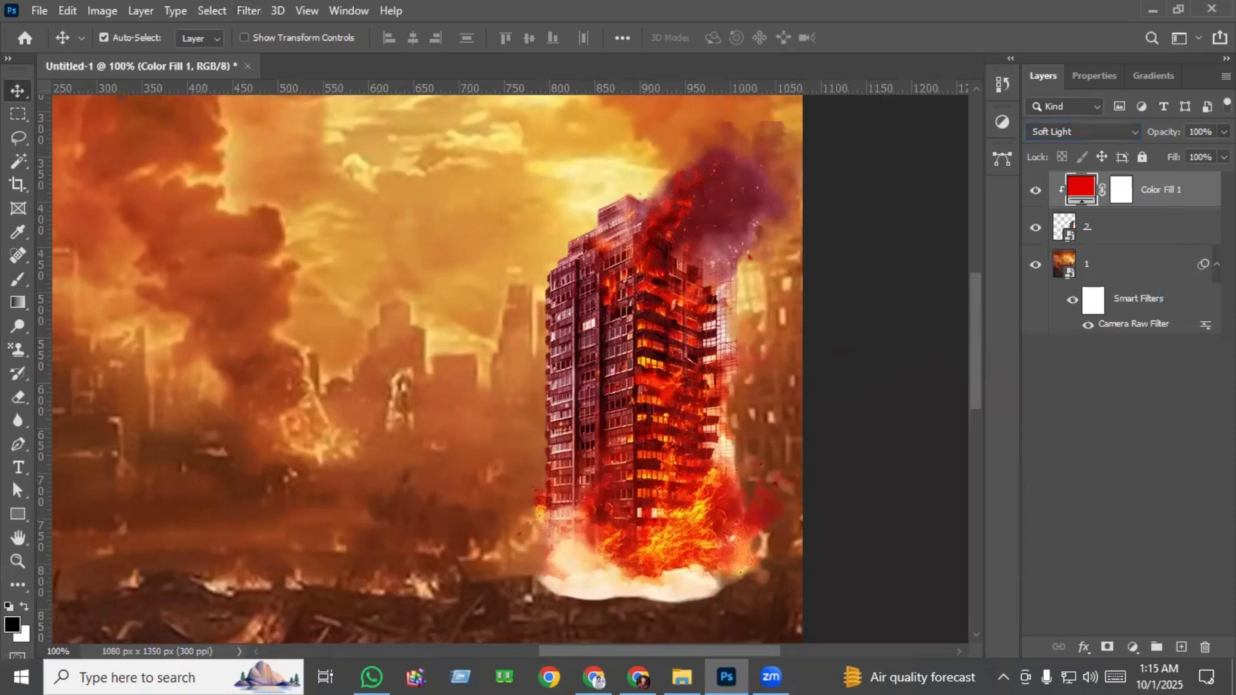
pyautogui.click(1224, 132)
pyautogui.moveTo(1224, 154); pyautogui.dragTo(1213, 153)
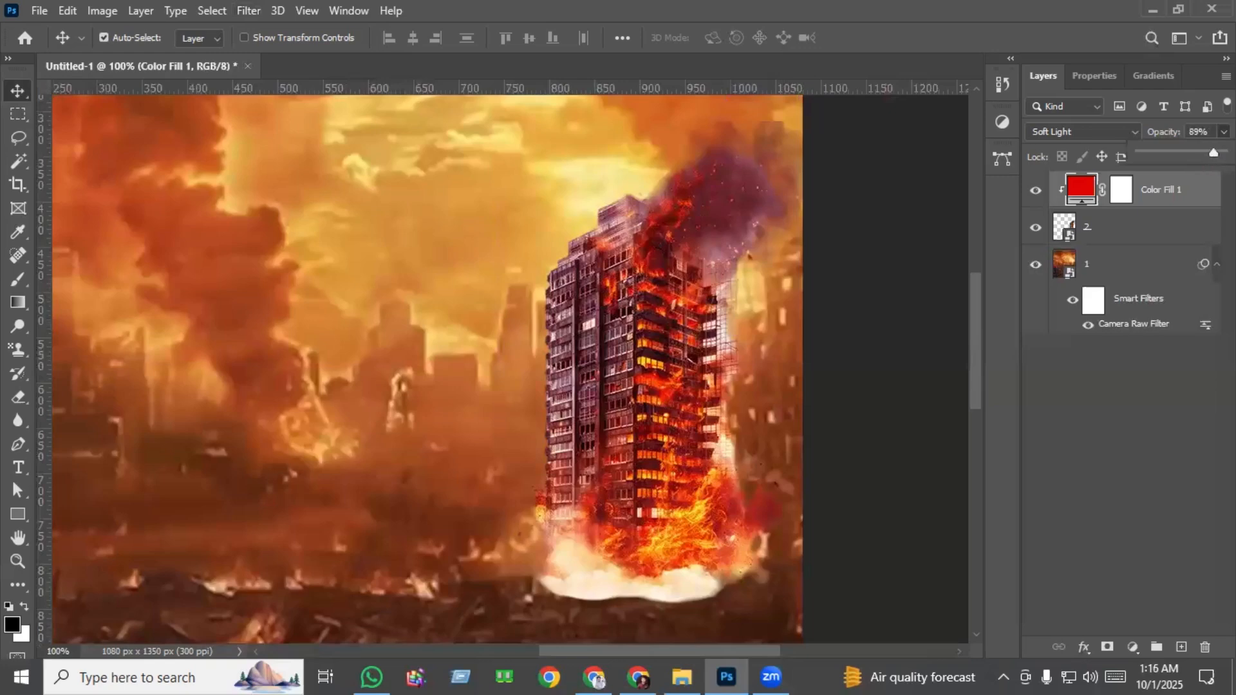
pyautogui.click(1117, 393)
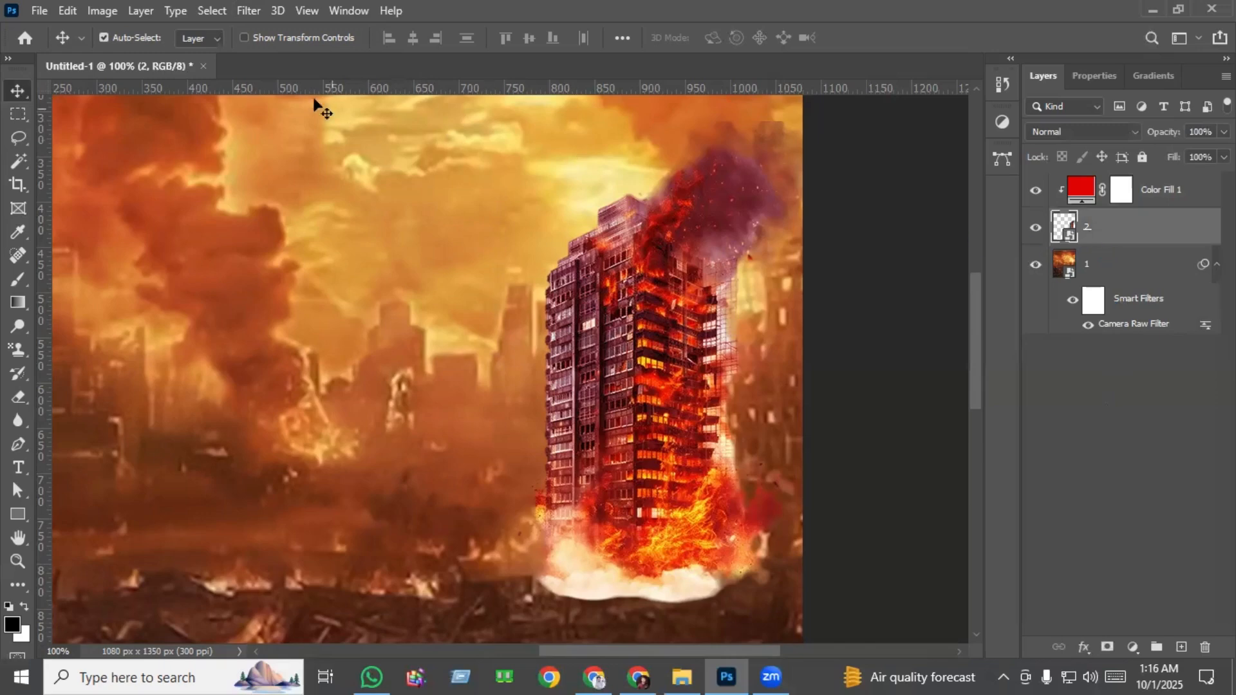
# Apply the Camera Raw Filter to the burning building layer with Noise Reduction 40 and Color Noise Reduction 31.
pyautogui.click(249, 11)
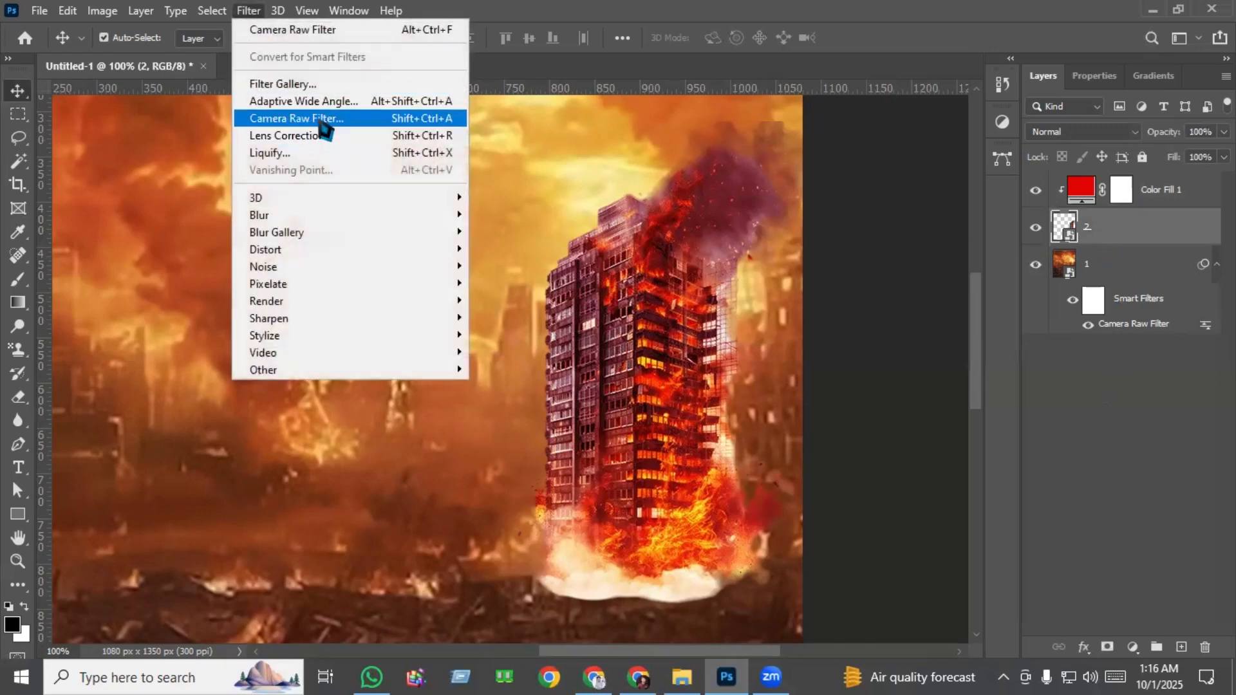
pyautogui.click(320, 121)
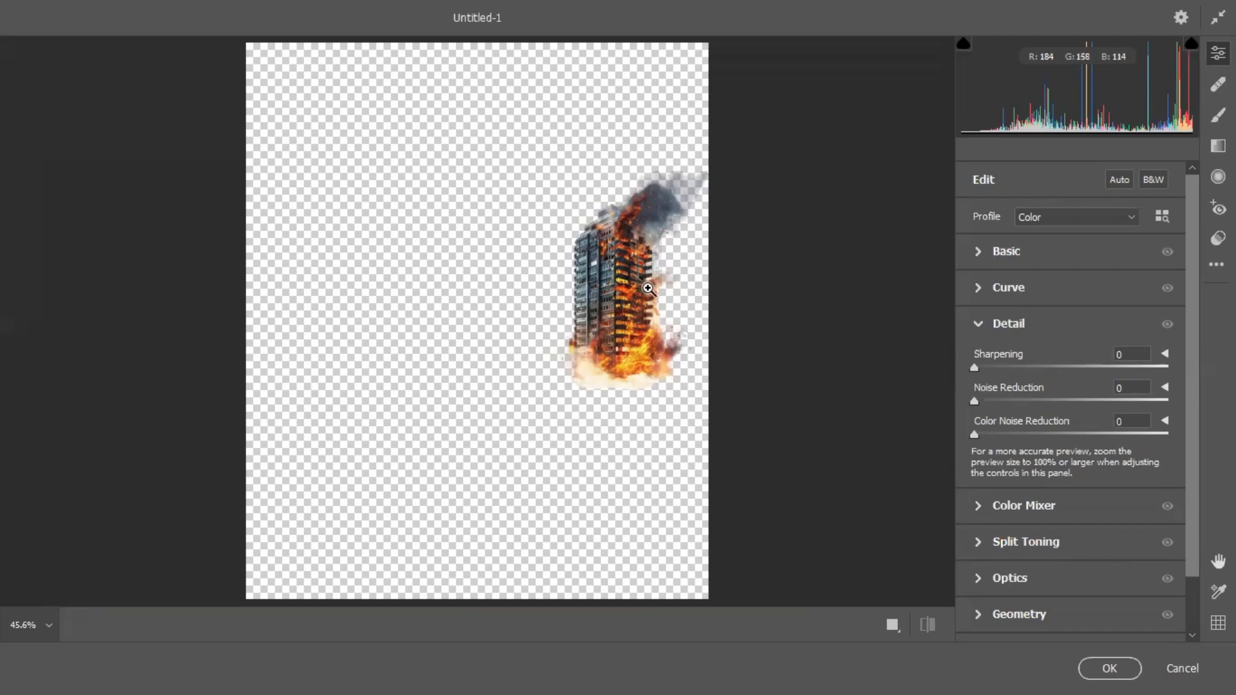
pyautogui.click(648, 289)
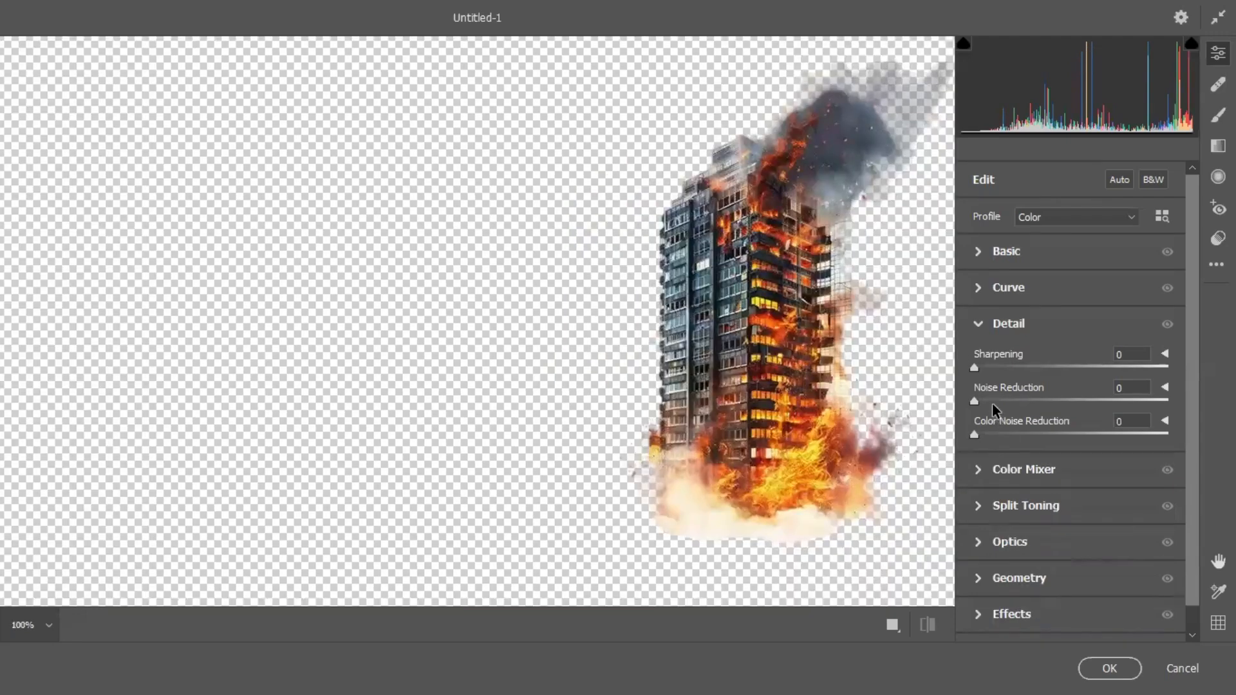
pyautogui.moveTo(985, 400); pyautogui.dragTo(1049, 399)
pyautogui.moveTo(1007, 434); pyautogui.dragTo(1034, 435)
pyautogui.click(1101, 668)
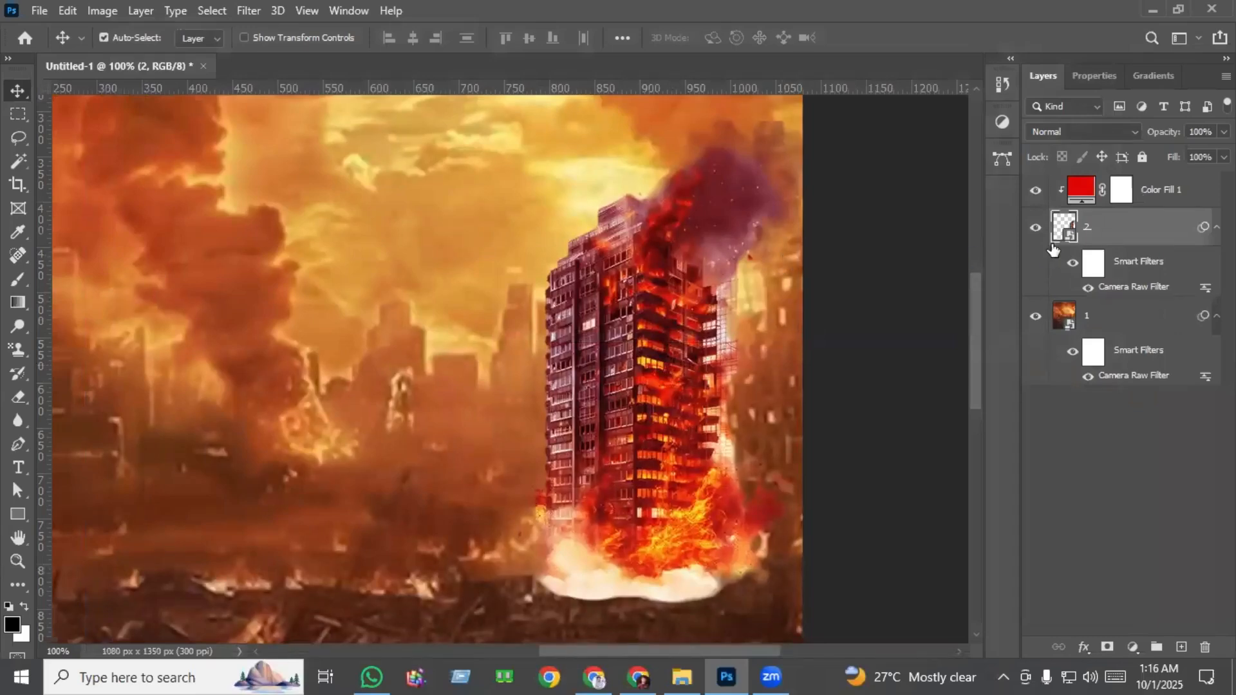
# Change the Color Fill layer's color to a bright orange with a hue of 21°.
pyautogui.doubleClick(1085, 193)
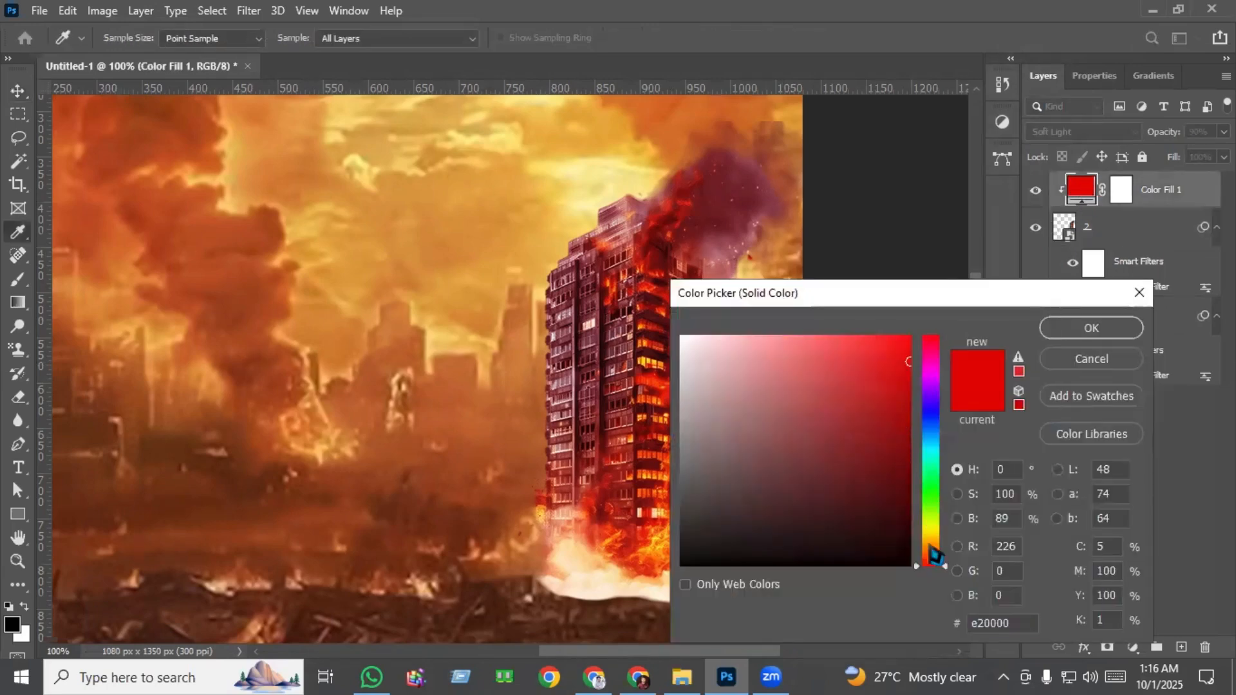
pyautogui.moveTo(931, 548); pyautogui.dragTo(941, 558)
pyautogui.moveTo(890, 374); pyautogui.dragTo(927, 320)
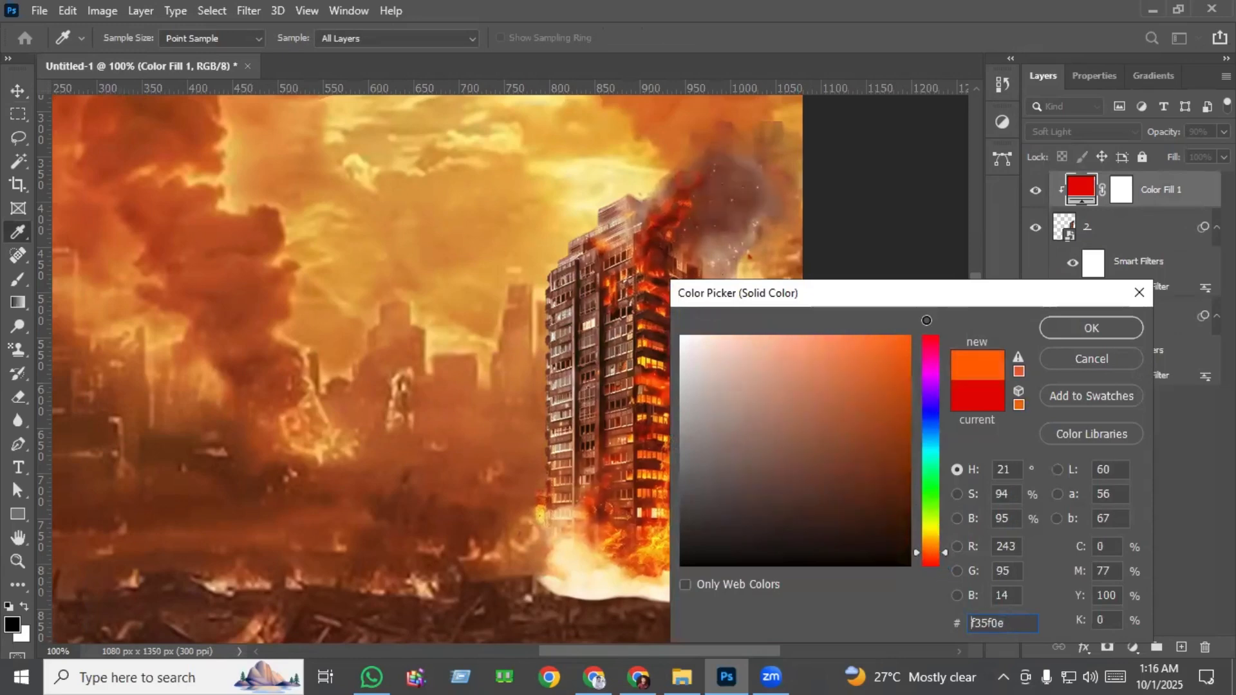
pyautogui.click(1062, 329)
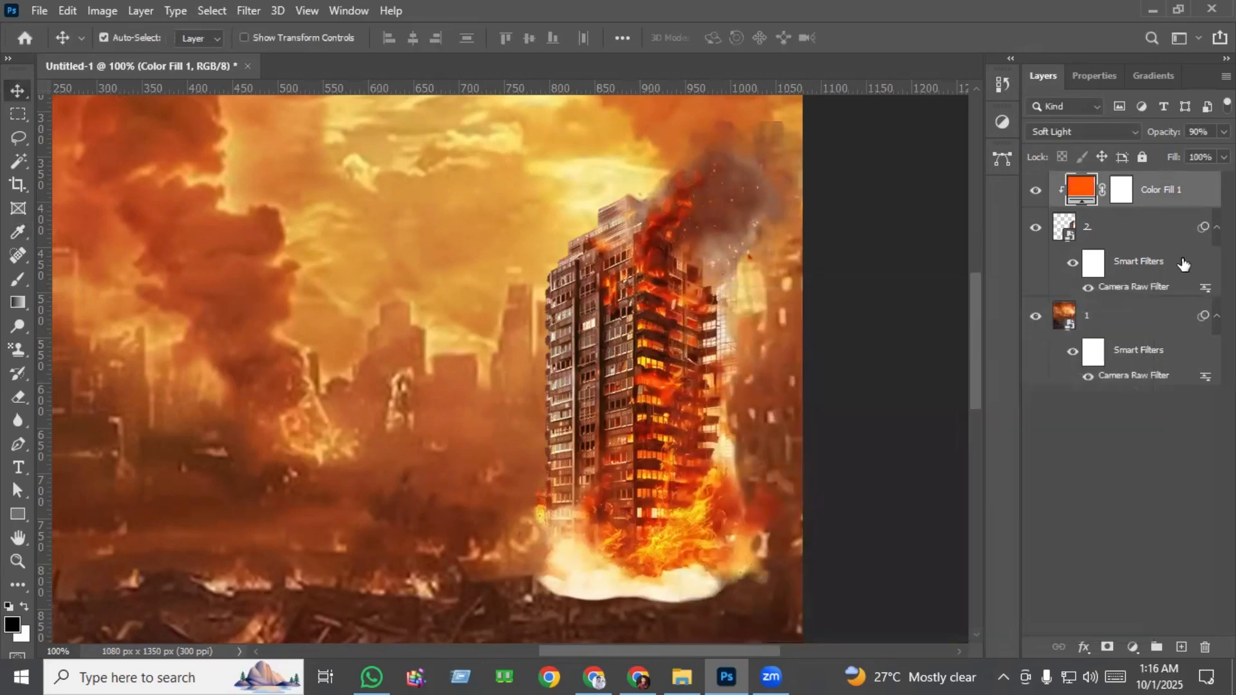
# Add a layer mask to the burning building layer and fade out its smoky base with a black-to-white linear gradient.
pyautogui.click(1122, 233)
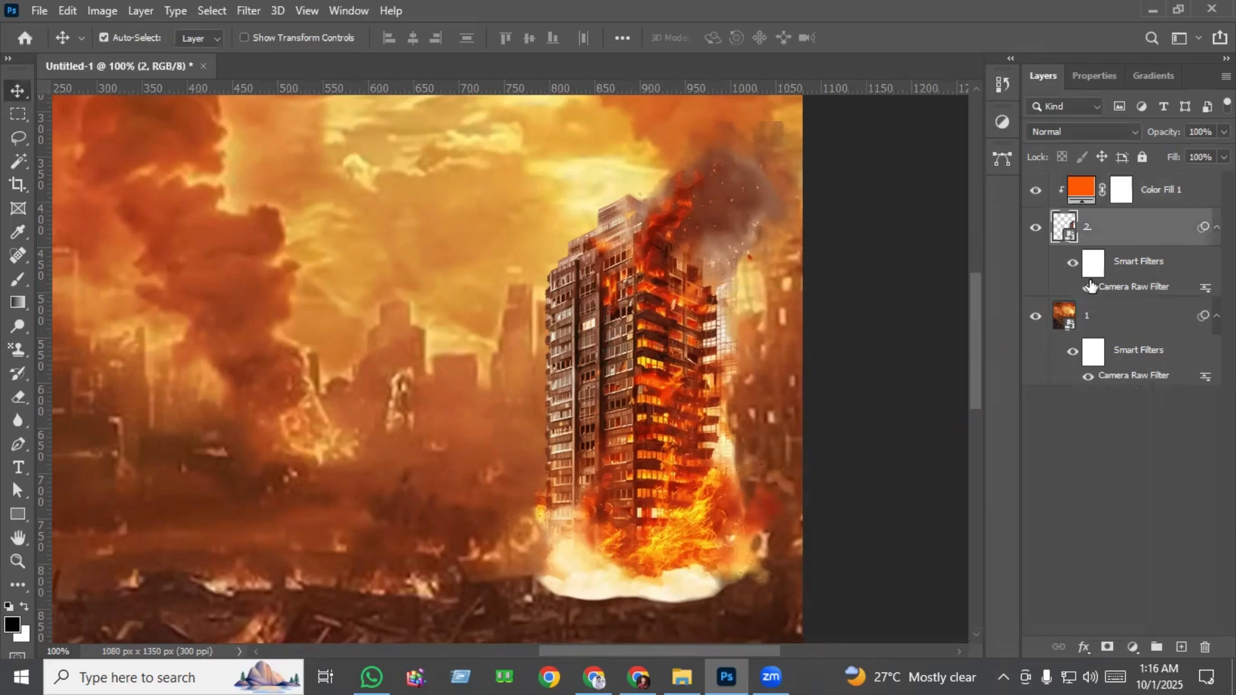
pyautogui.click(1108, 649)
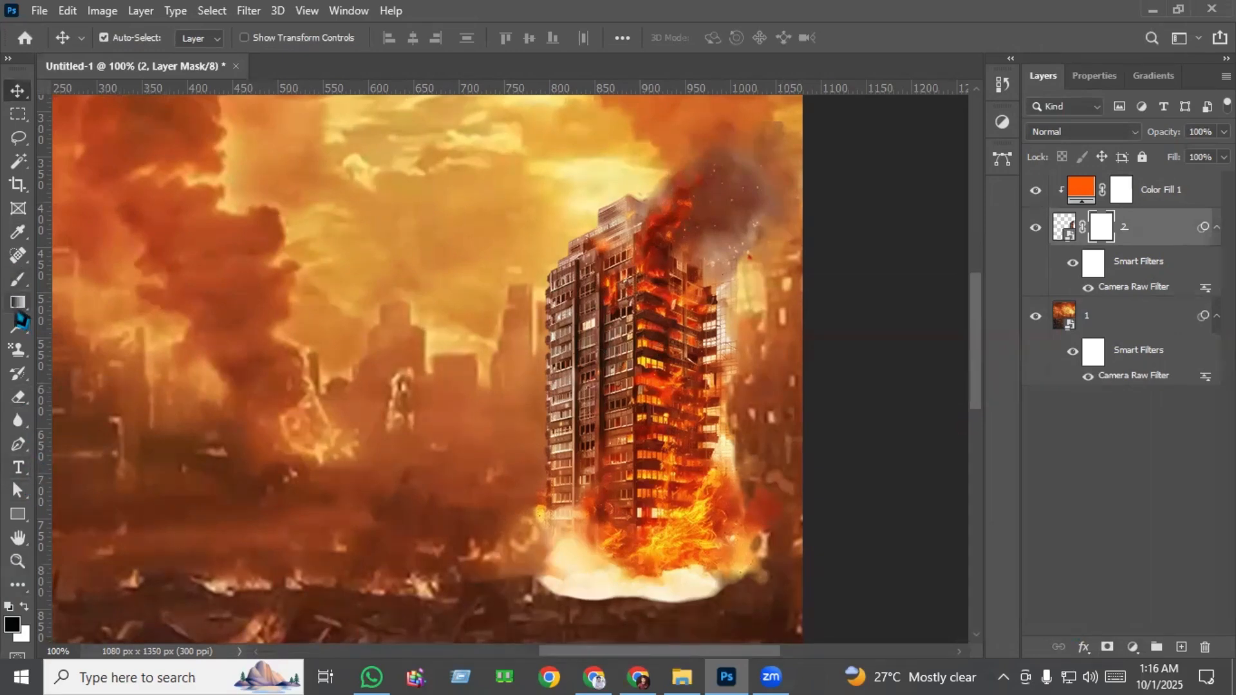
pyautogui.click(19, 304)
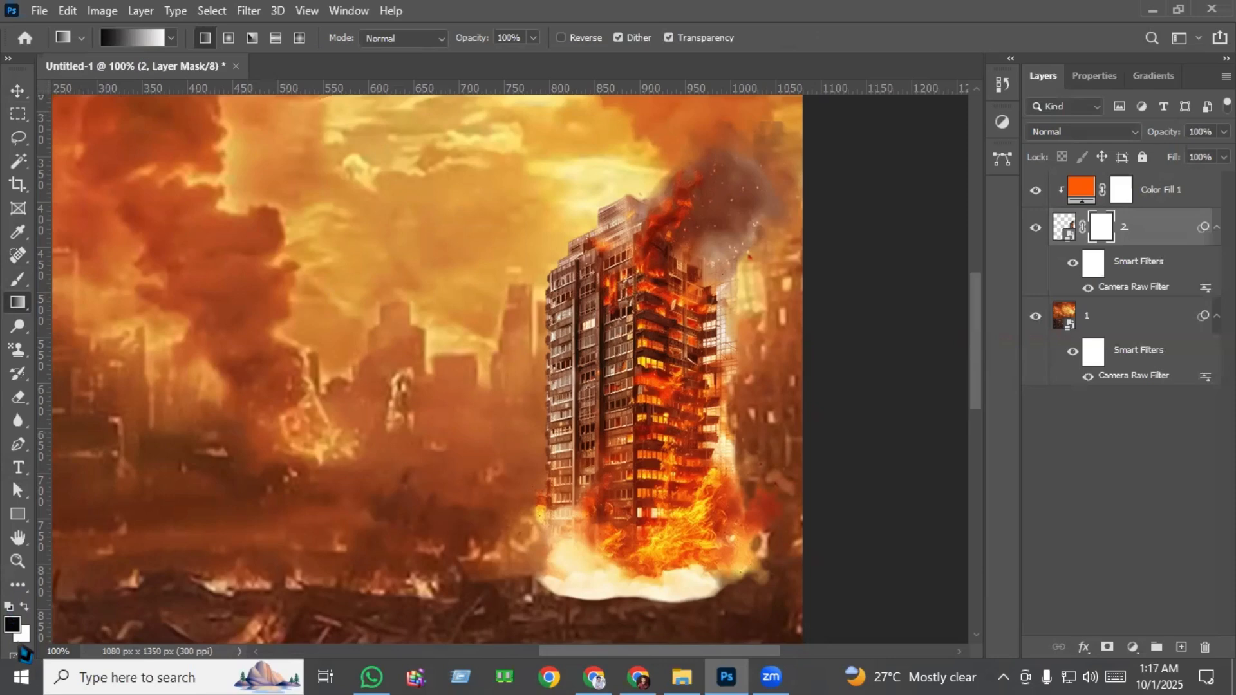
pyautogui.scroll(5, 674, 595)
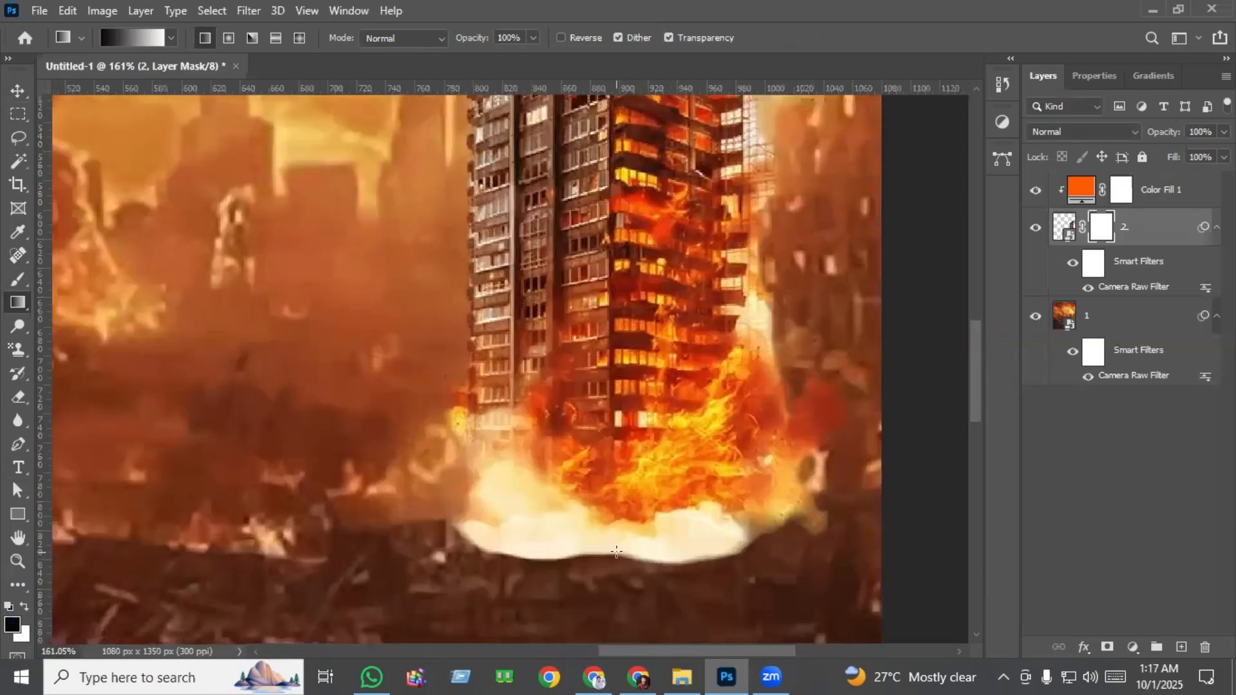
pyautogui.moveTo(616, 552); pyautogui.dragTo(616, 367)
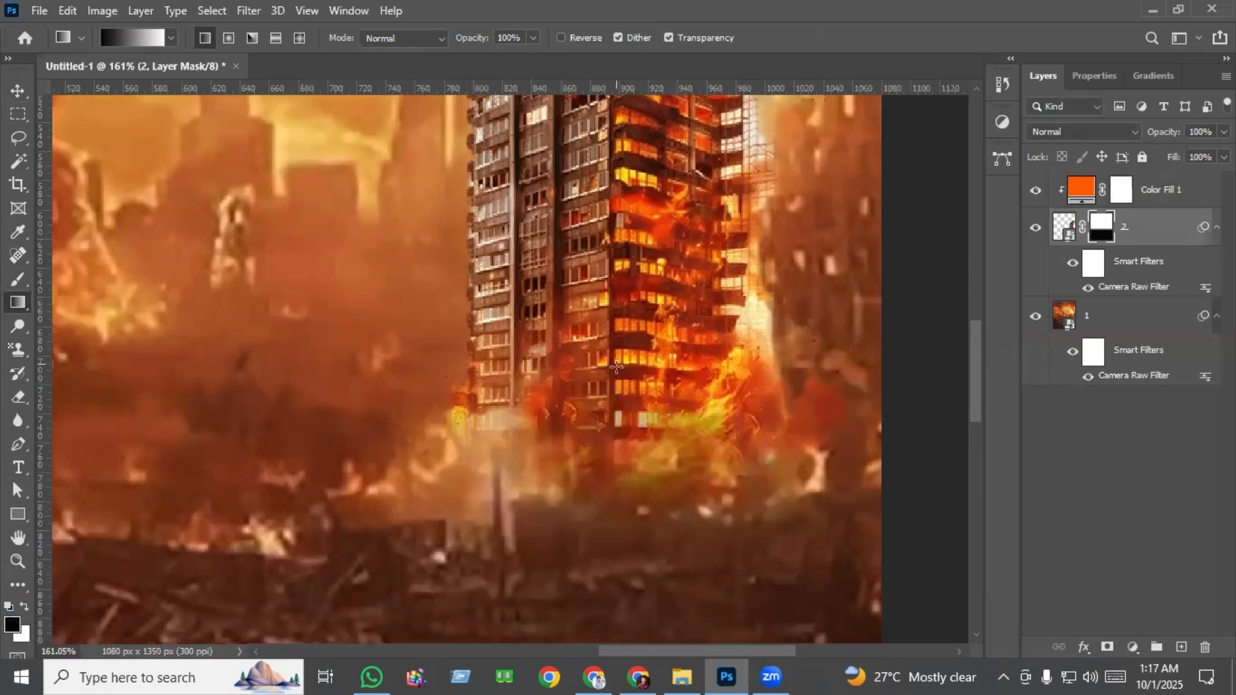
# Redraw the mask gradient higher up the building so its lower floors fade into the ruins behind.
pyautogui.scroll(1, 664, 539)
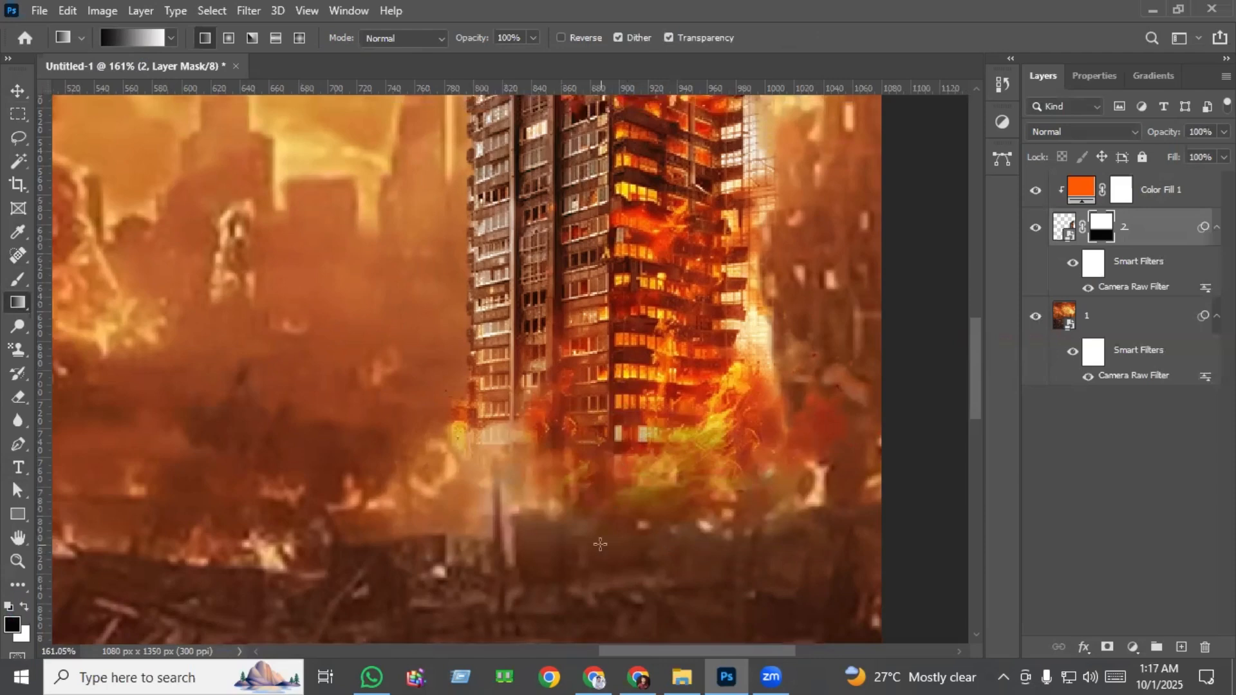
pyautogui.moveTo(613, 517); pyautogui.dragTo(615, 351)
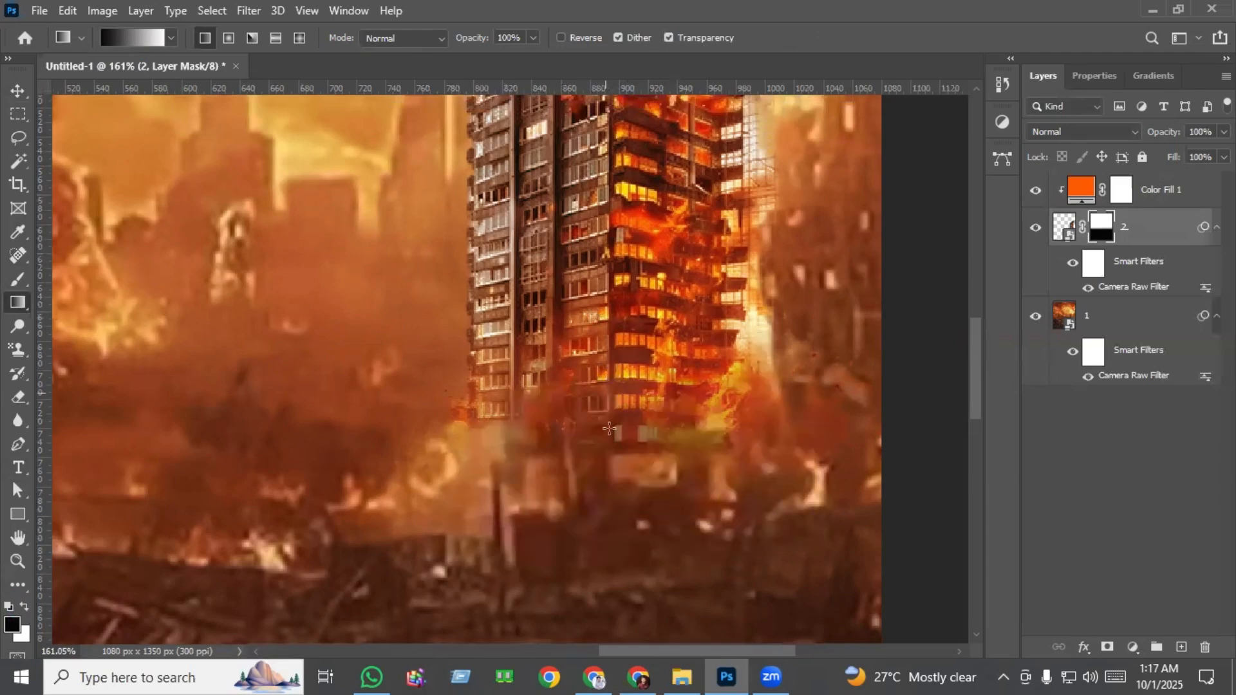
pyautogui.moveTo(600, 501); pyautogui.dragTo(600, 334)
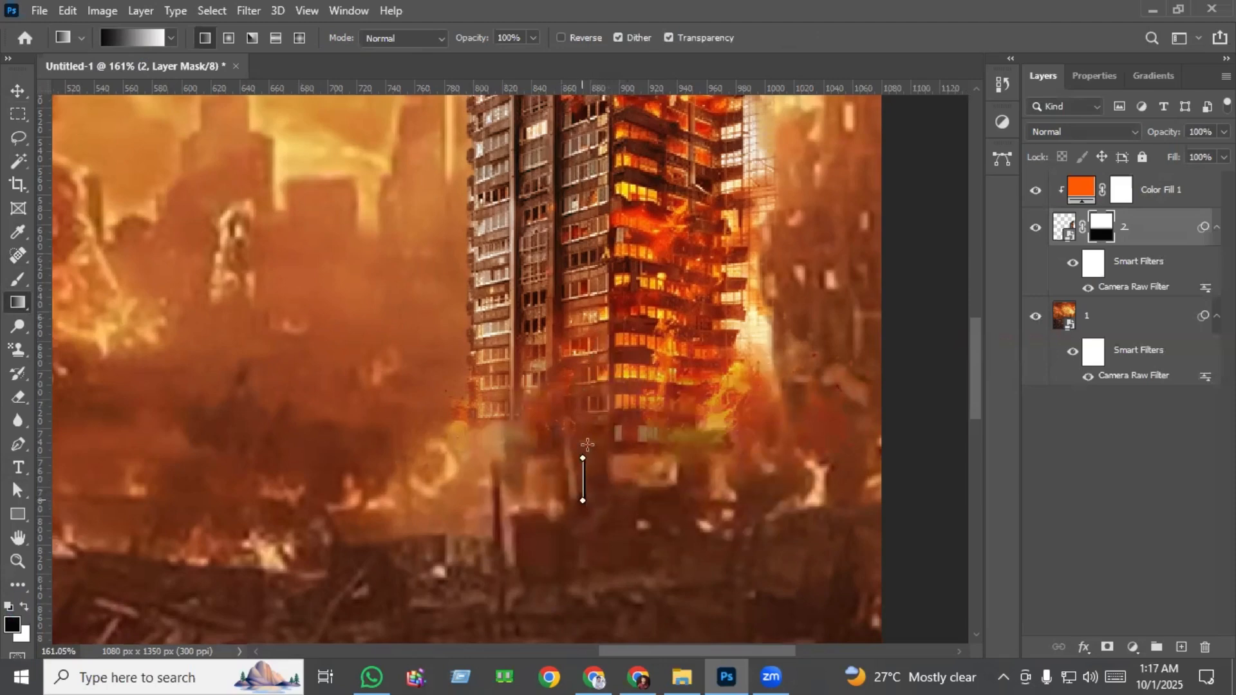
pyautogui.moveTo(580, 473); pyautogui.dragTo(607, 309)
pyautogui.moveTo(613, 449); pyautogui.dragTo(613, 319)
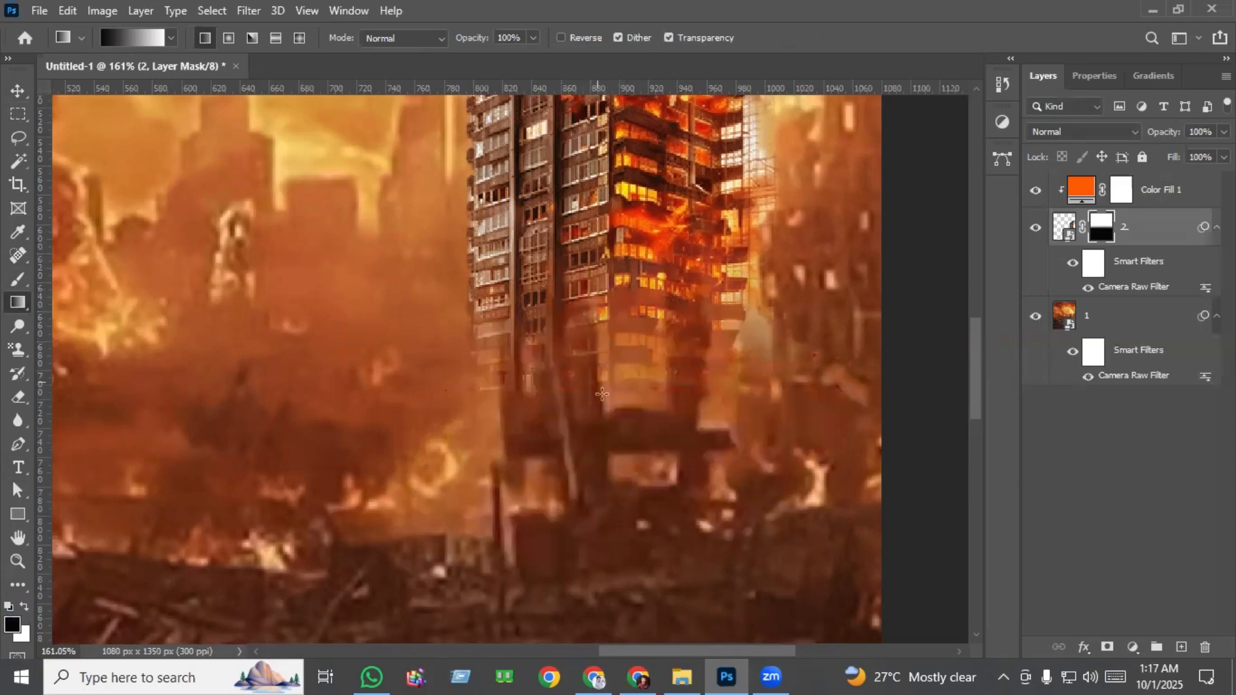
pyautogui.moveTo(606, 447); pyautogui.dragTo(595, 267)
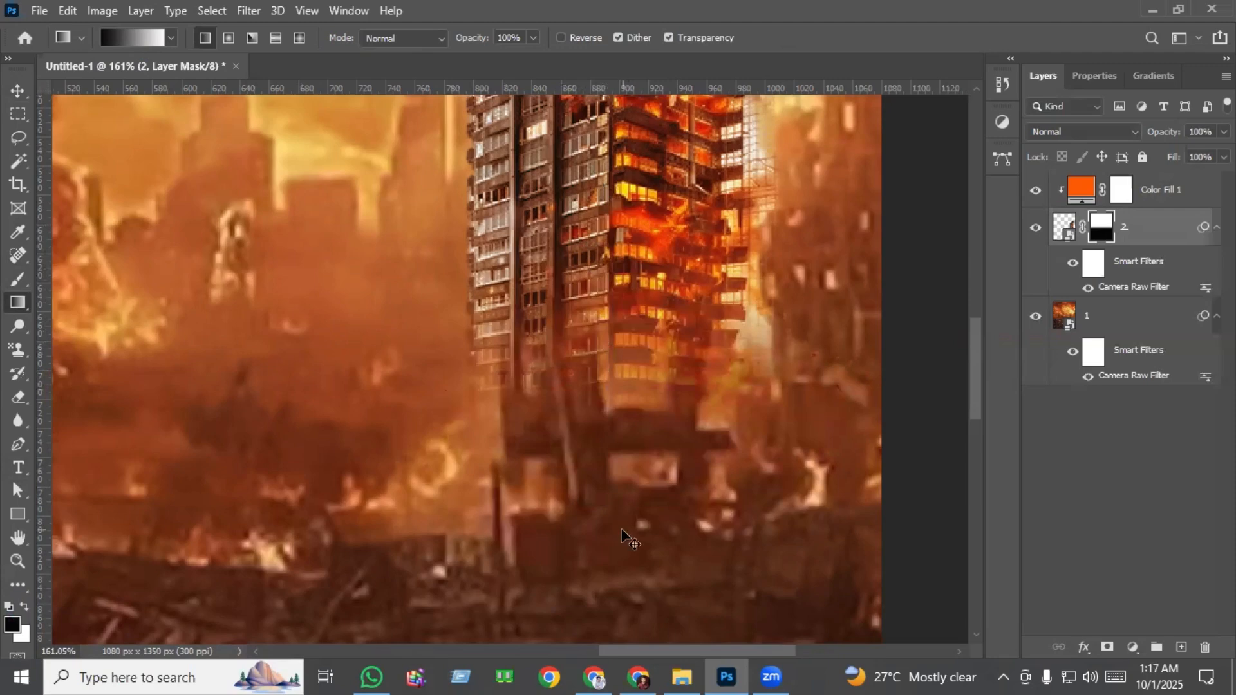
pyautogui.hotkey('ctrl', '0')
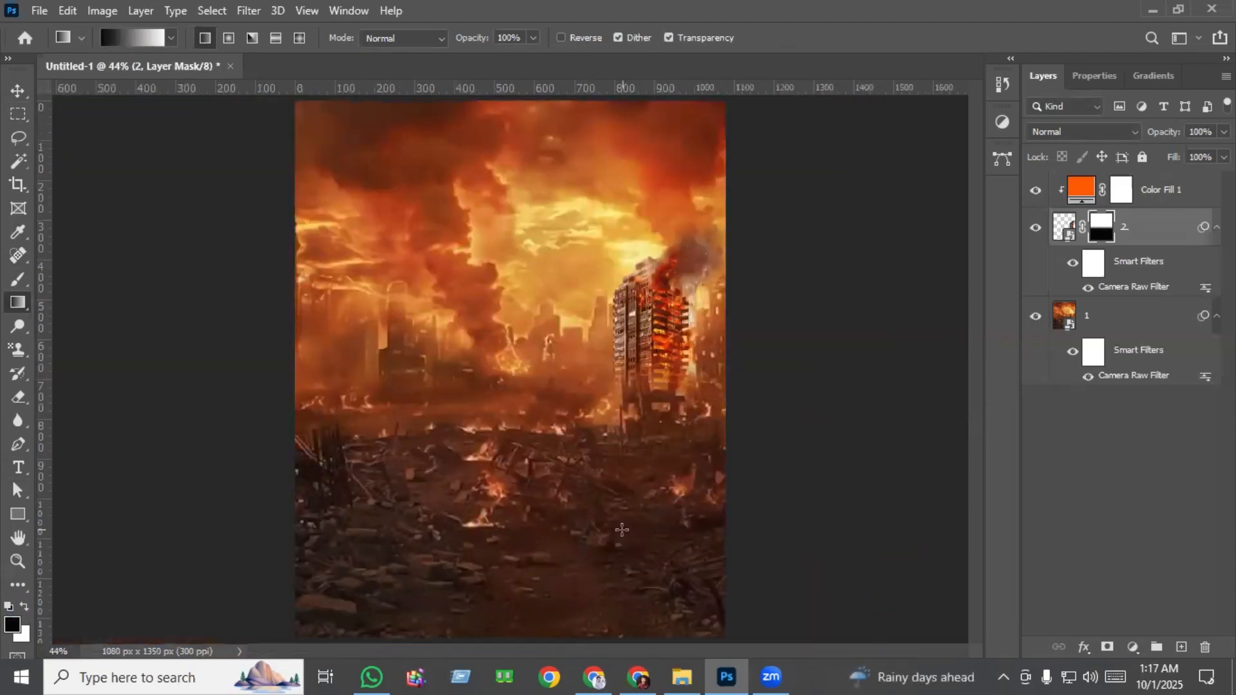
# Add a new layer above the Color Fill and place image 3, the meteor shower, about 435 px wide in the poster's upper-left corner.
pyautogui.click(1169, 193)
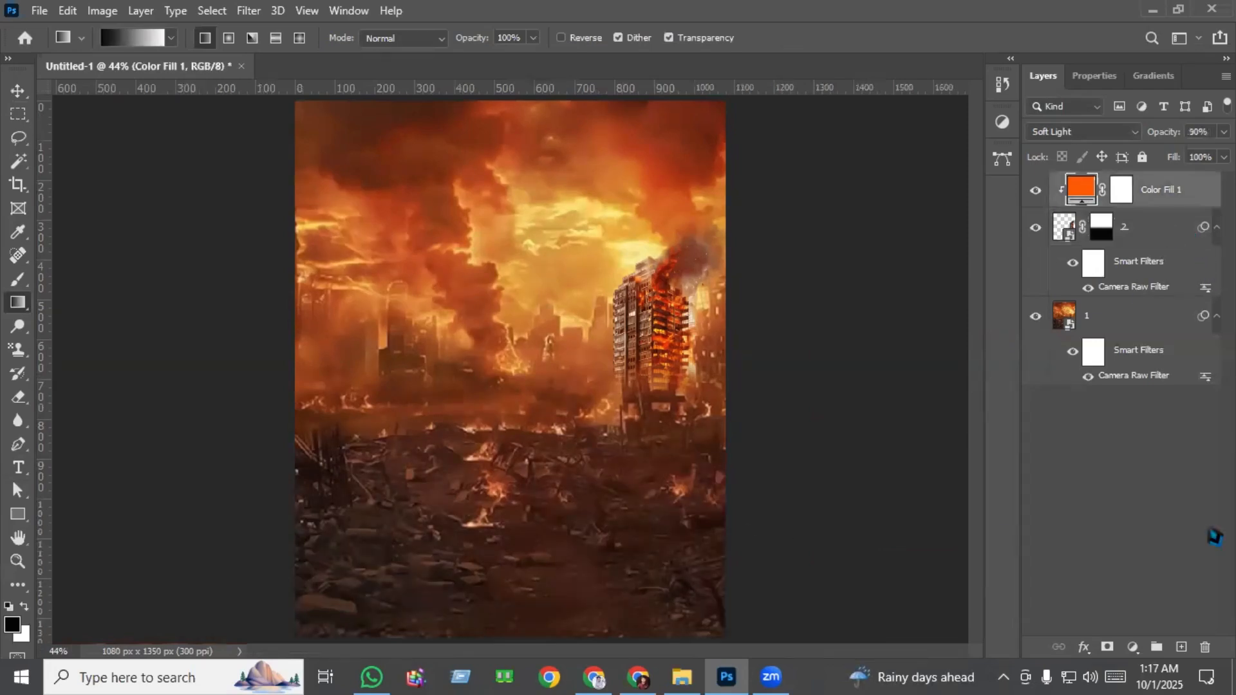
pyautogui.click(1182, 646)
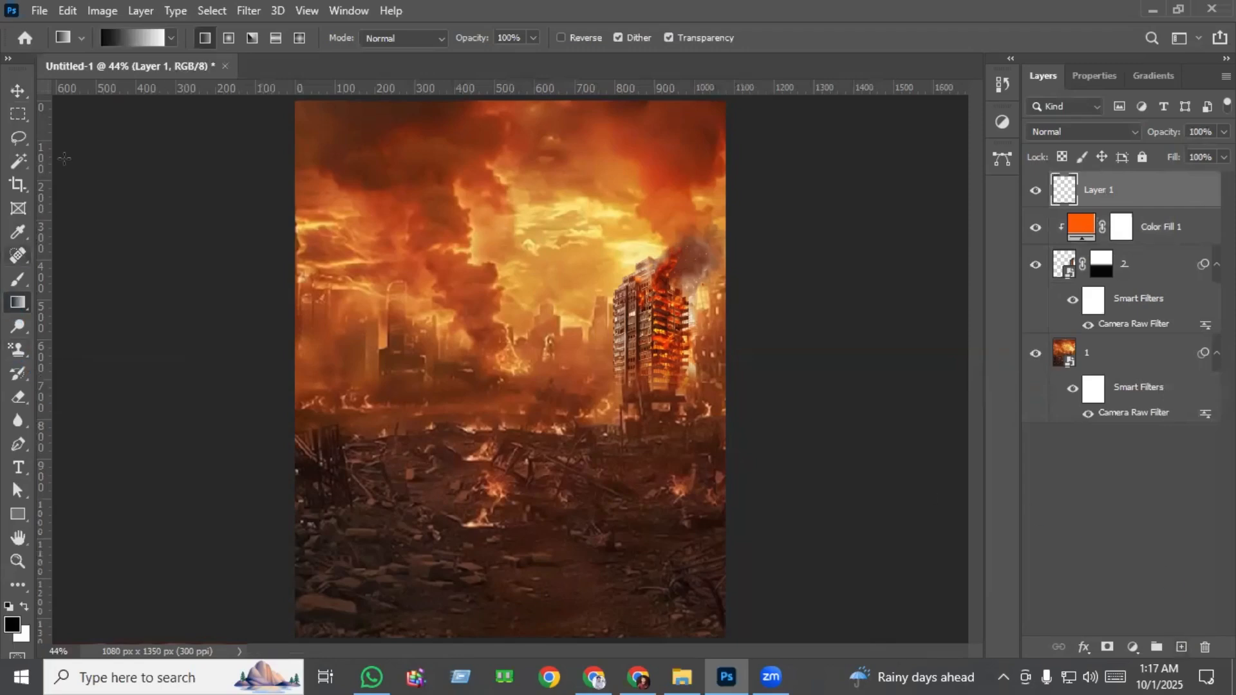
pyautogui.click(17, 90)
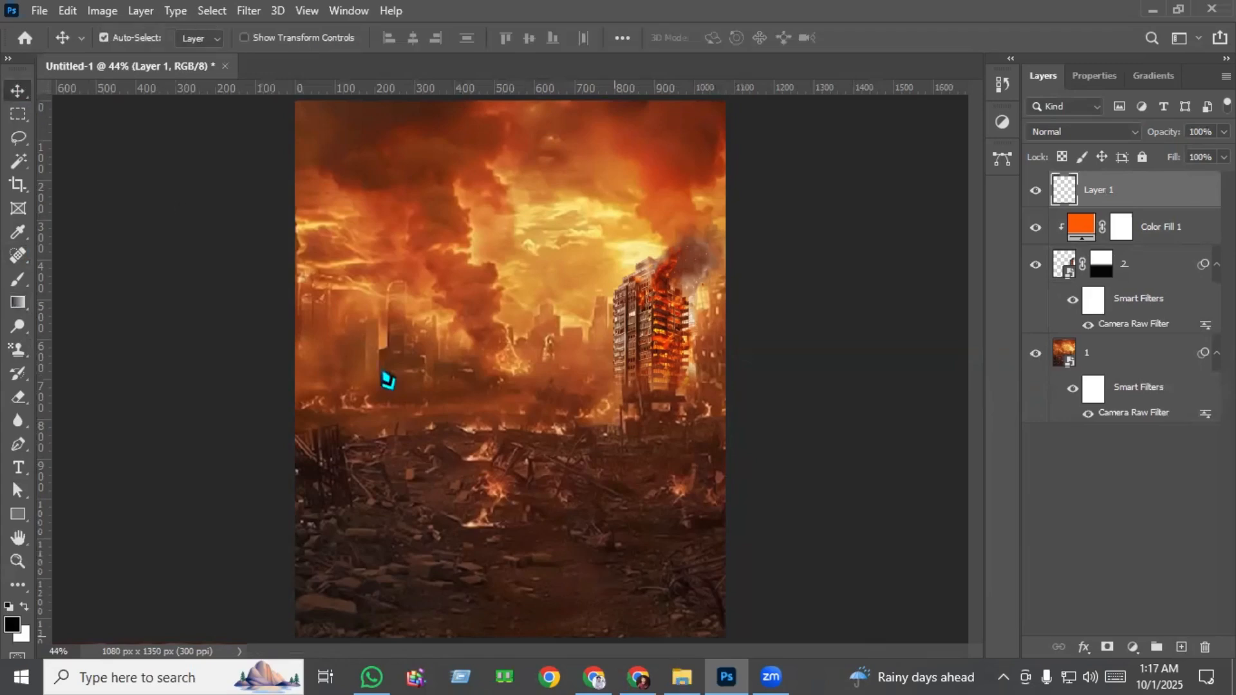
pyautogui.moveTo(220, 275); pyautogui.dragTo(575, 299)
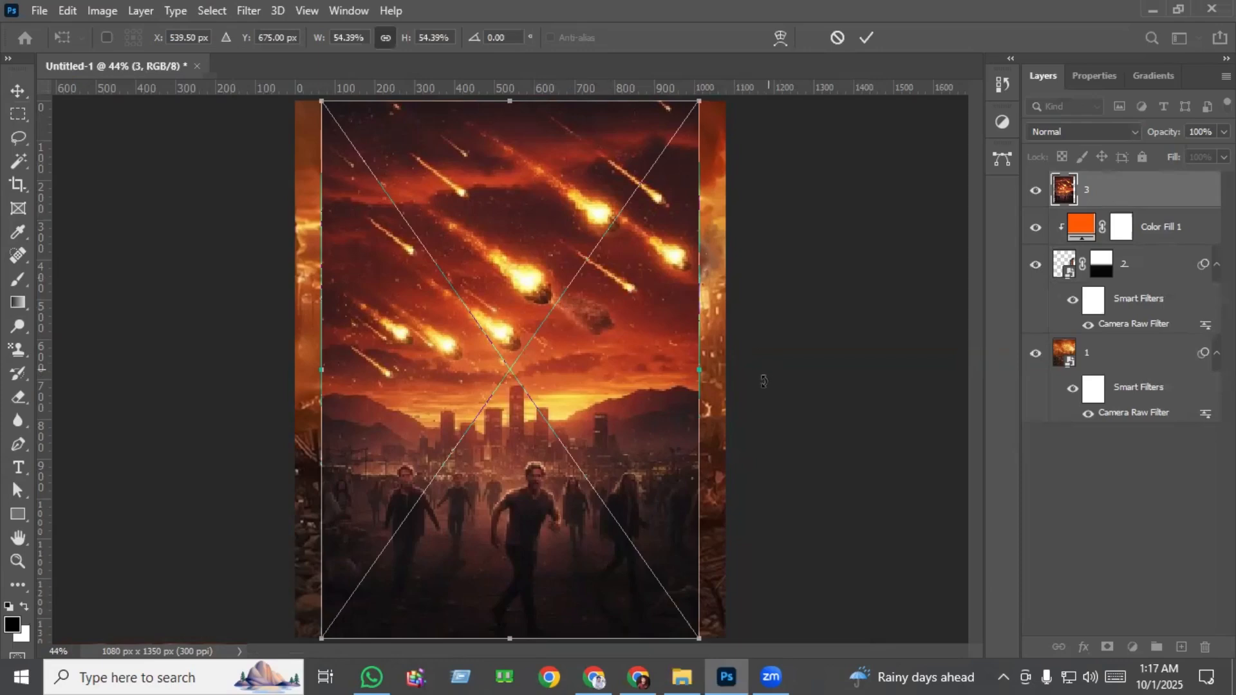
pyautogui.moveTo(701, 374); pyautogui.dragTo(400, 206)
pyautogui.press('Return')
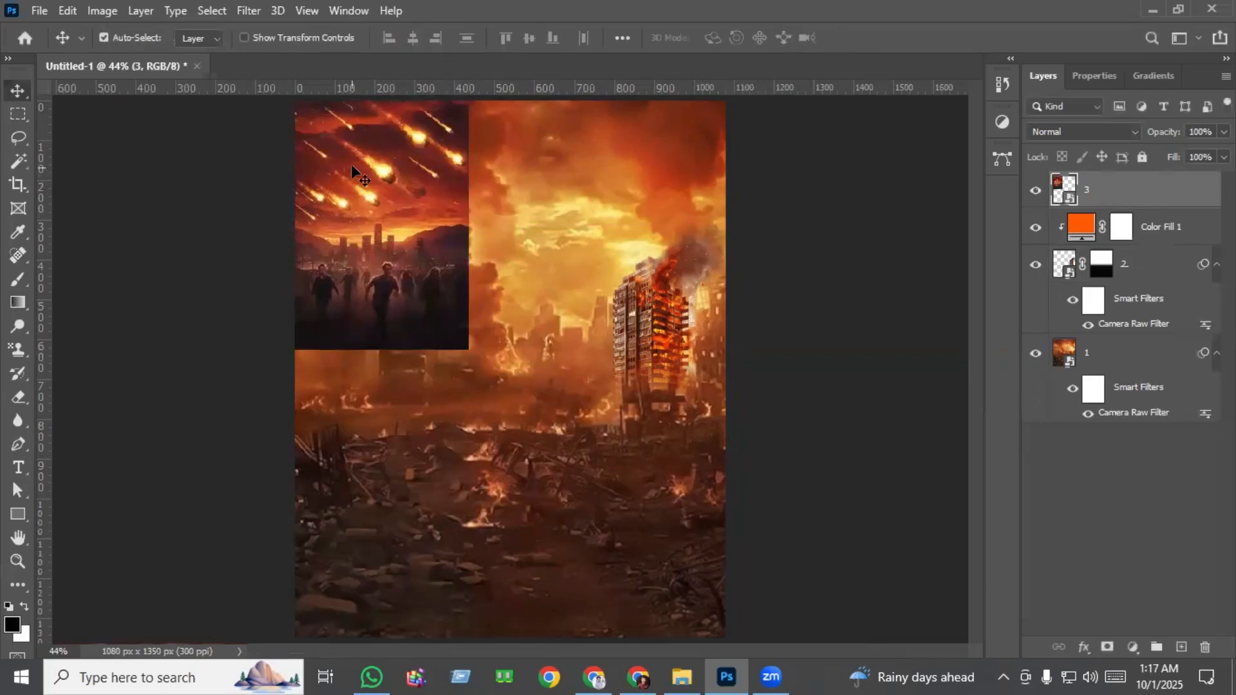
# Set the meteor shower layer's blend mode to Lighten and add a layer mask to it.
pyautogui.scroll(2, 349, 137)
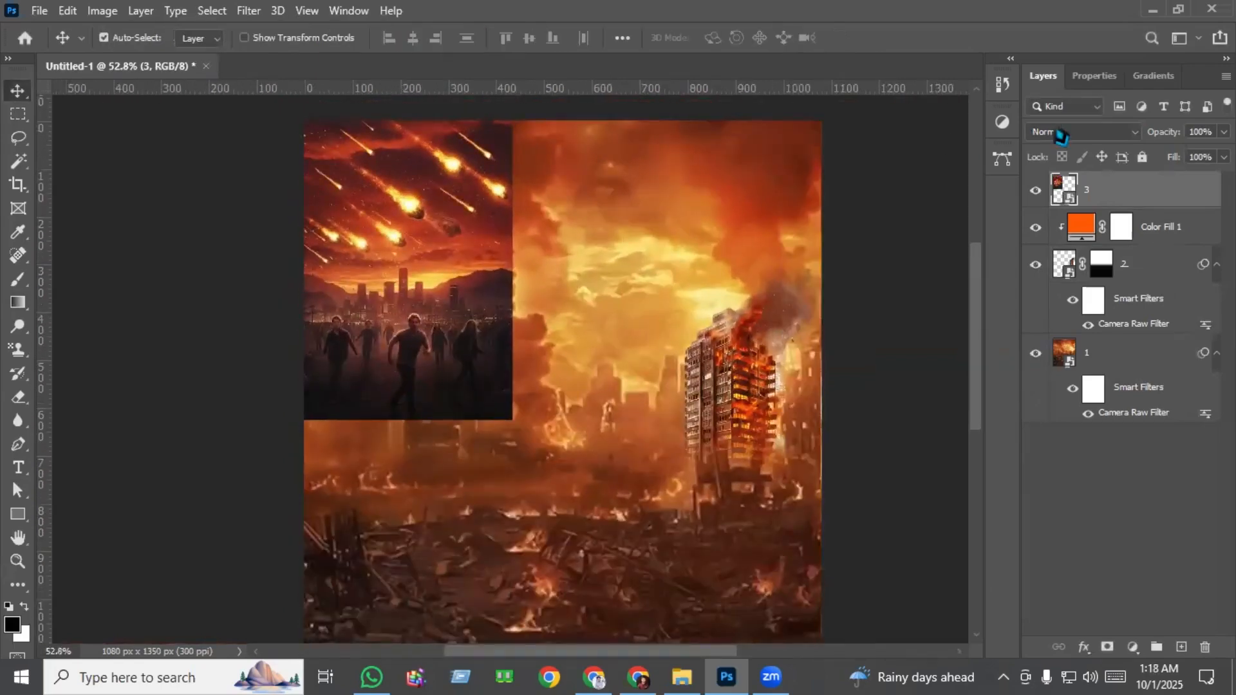
pyautogui.click(1058, 132)
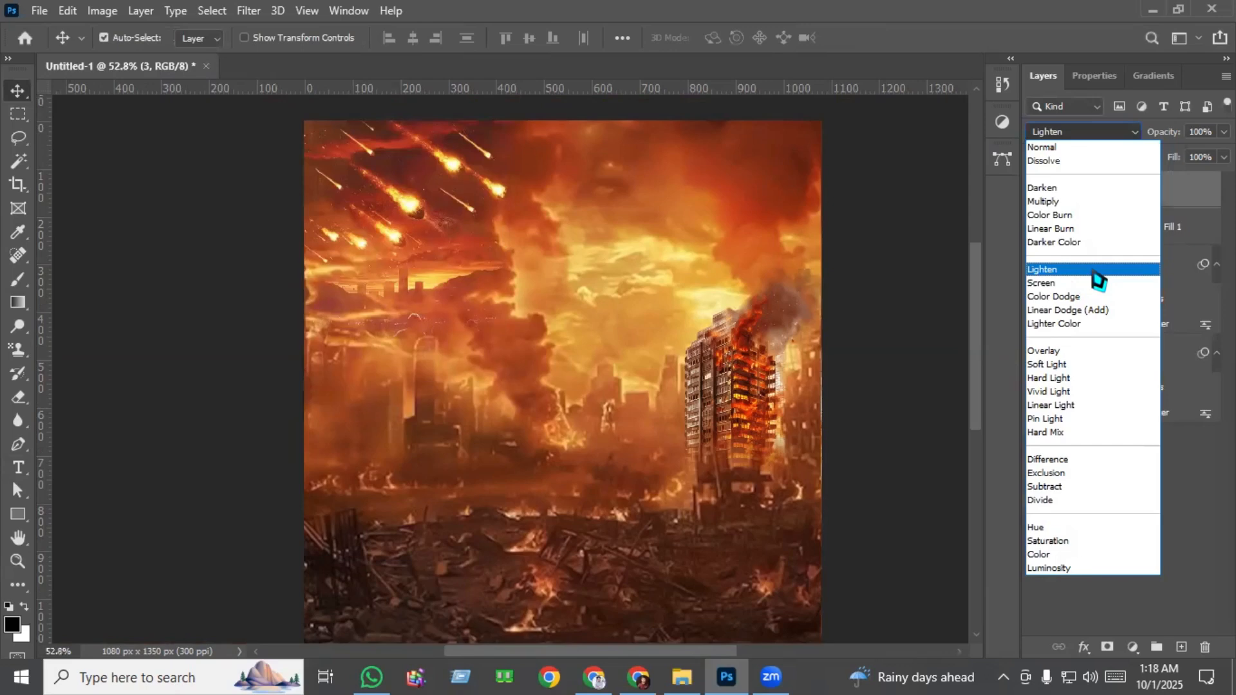
pyautogui.click(1097, 270)
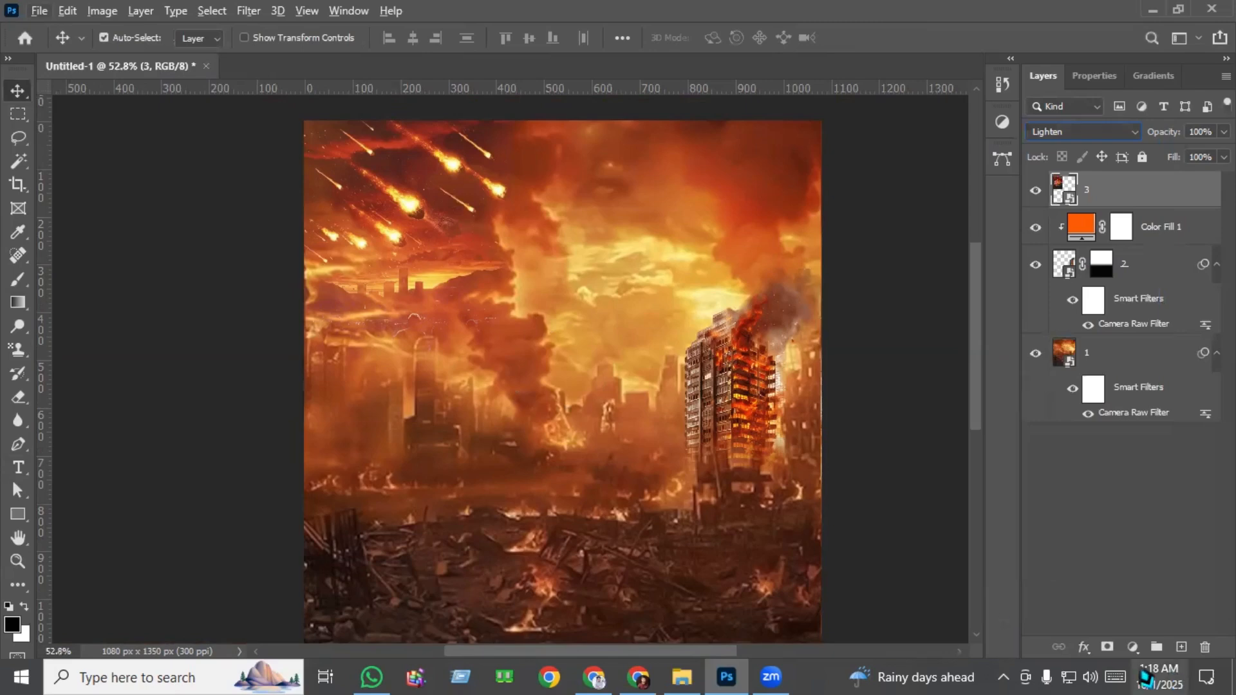
pyautogui.click(1107, 647)
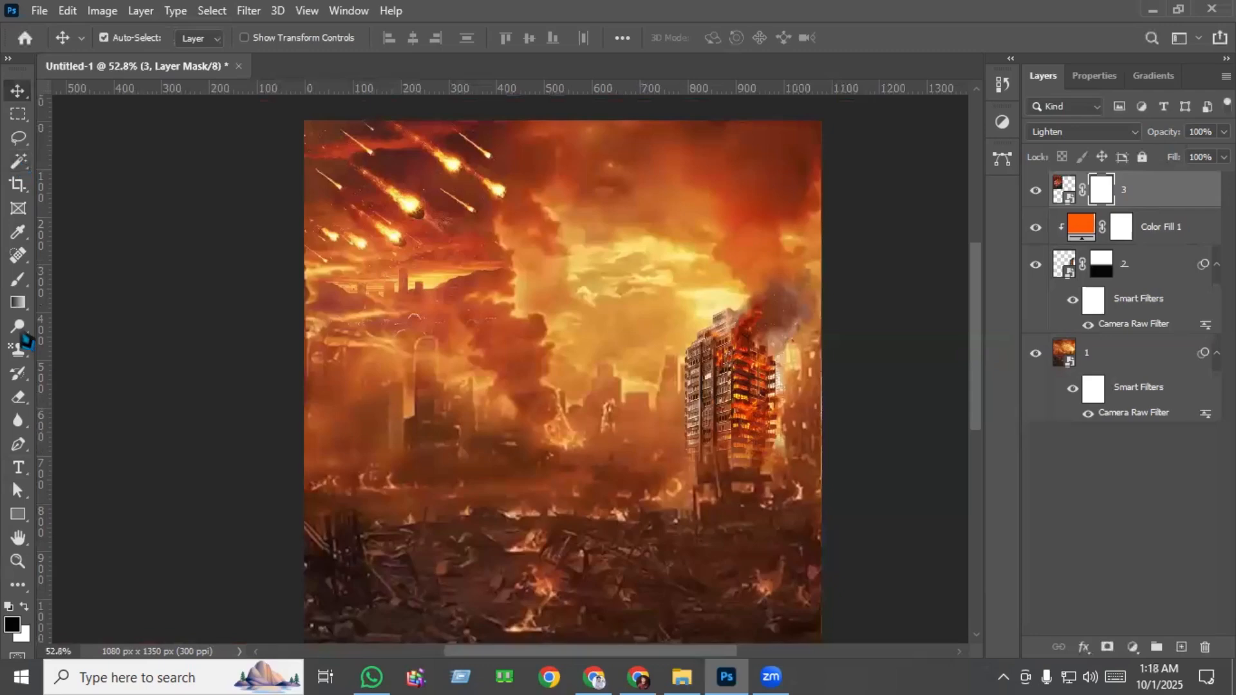
# Hide the meteor image's lower skyline by painting its layer mask black with a 238 px soft brush, raising the brush opacity to 95%.
pyautogui.click(22, 285)
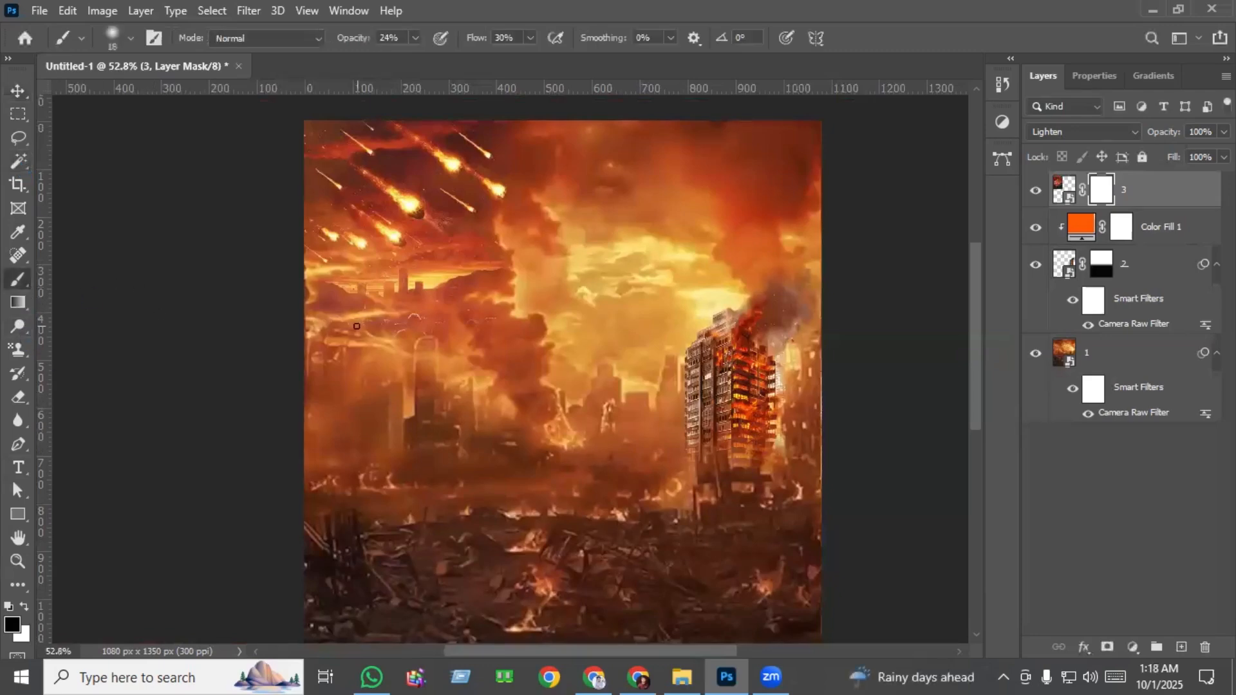
pyautogui.moveTo(373, 353)
pyautogui.mouseDown()
pyautogui.moveTo(418, 369)
pyautogui.moveTo(436, 353)
pyautogui.mouseUp()
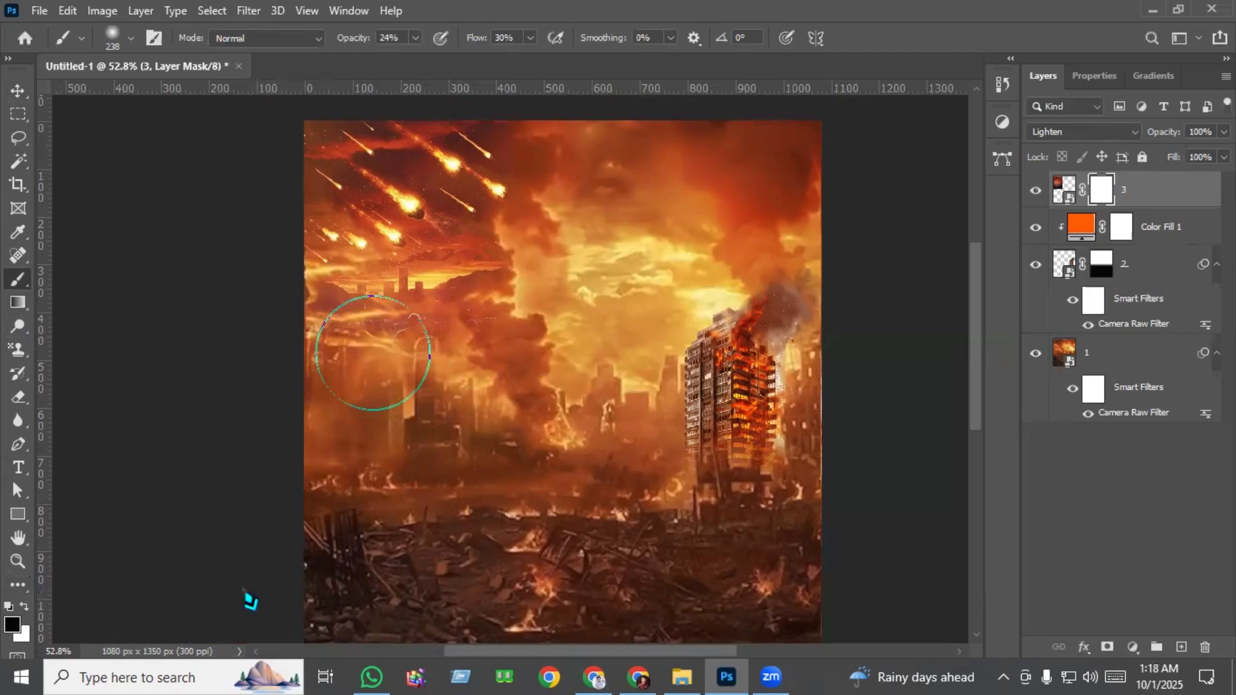
pyautogui.scroll(3, 397, 431)
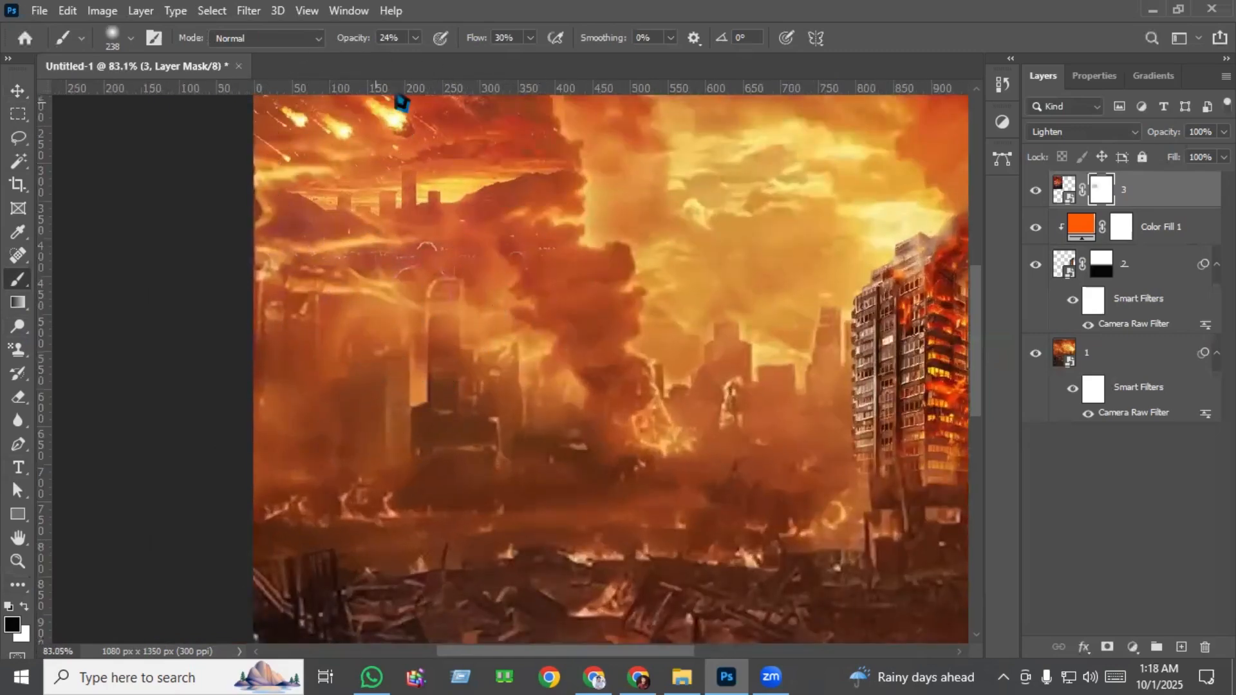
pyautogui.moveTo(416, 37); pyautogui.dragTo(481, 67)
pyautogui.moveTo(439, 323)
pyautogui.mouseDown()
pyautogui.moveTo(375, 315)
pyautogui.moveTo(440, 290)
pyautogui.mouseUp()
pyautogui.moveTo(317, 290)
pyautogui.mouseDown()
pyautogui.moveTo(487, 271)
pyautogui.moveTo(348, 294)
pyautogui.moveTo(605, 284)
pyautogui.moveTo(607, 263)
pyautogui.moveTo(364, 299)
pyautogui.moveTo(389, 318)
pyautogui.mouseUp()
pyautogui.scroll(4, 586, 441)
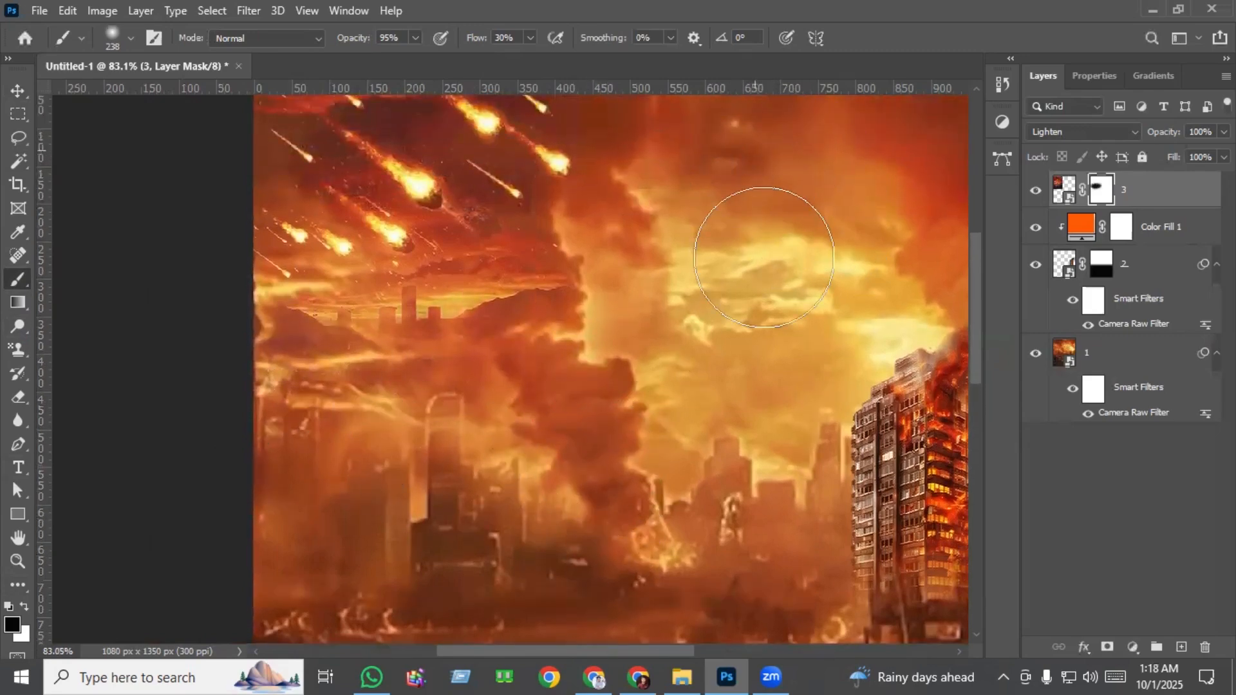
pyautogui.hotkey('ctrl', '0')
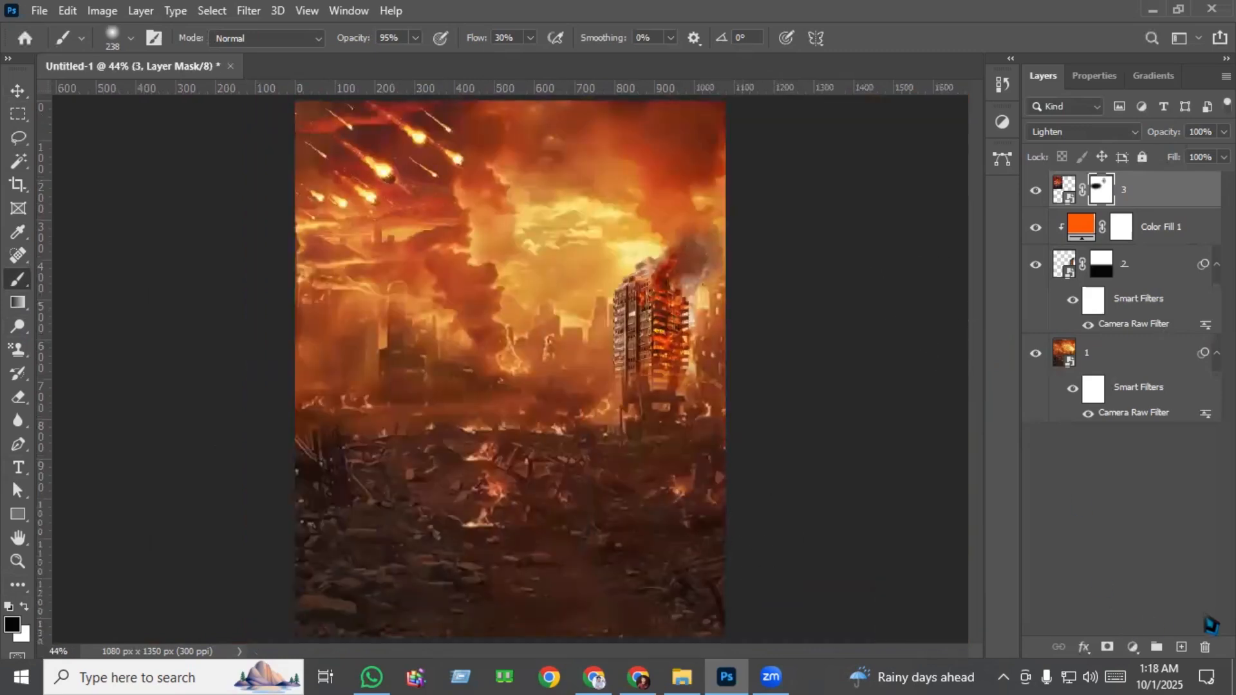
# Add a new layer, place image 4, the soldier, centred with its middle at Y 398.5 px, and add a layer mask to it.
pyautogui.click(1181, 647)
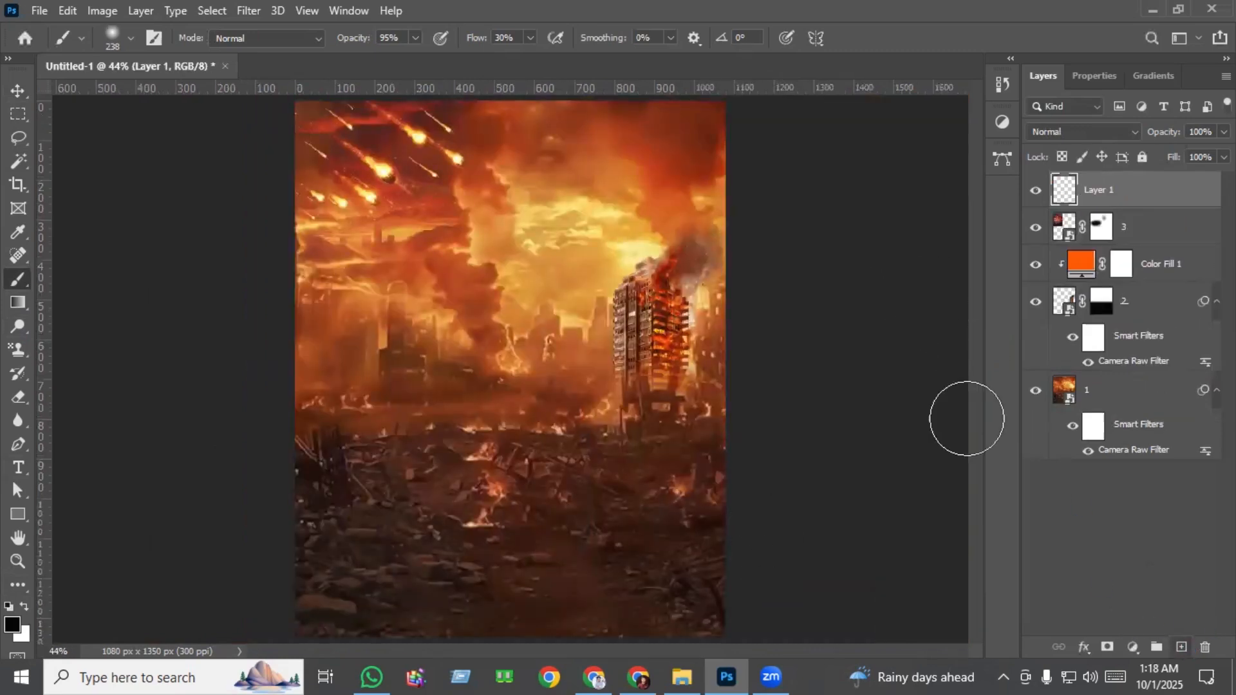
pyautogui.click(17, 90)
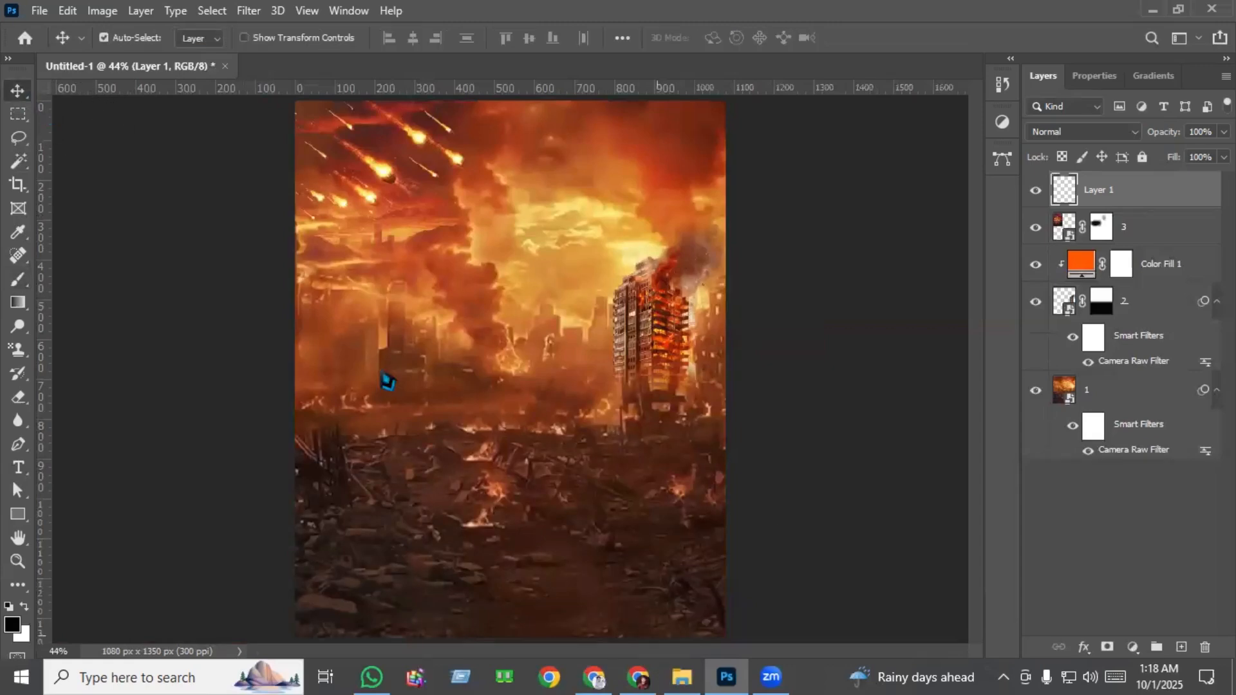
pyautogui.hotkey('alt', 'Tab')
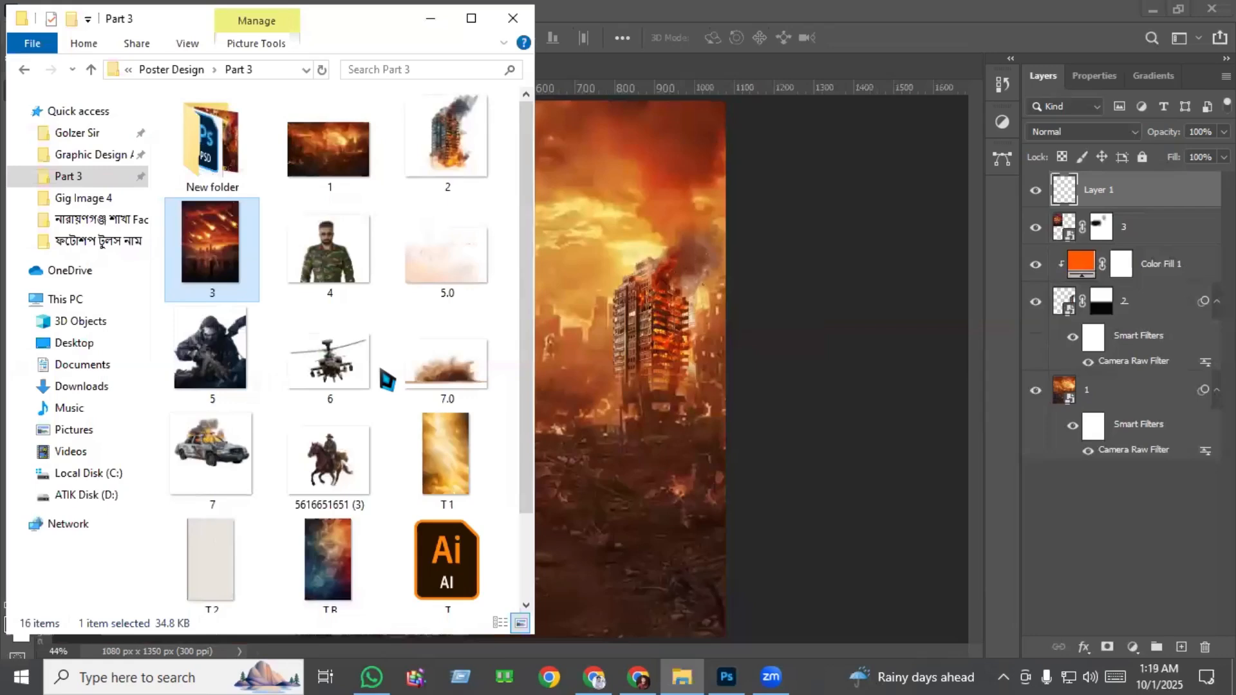
pyautogui.moveTo(319, 260); pyautogui.dragTo(640, 265)
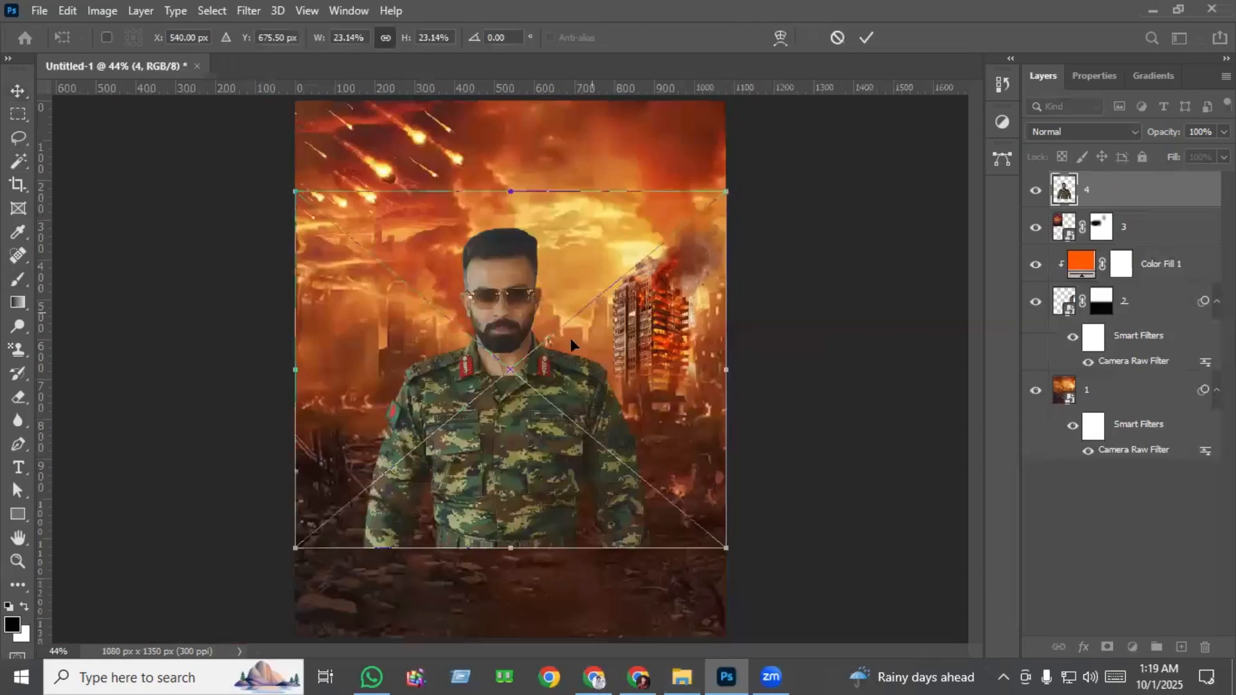
pyautogui.moveTo(524, 388); pyautogui.dragTo(513, 292)
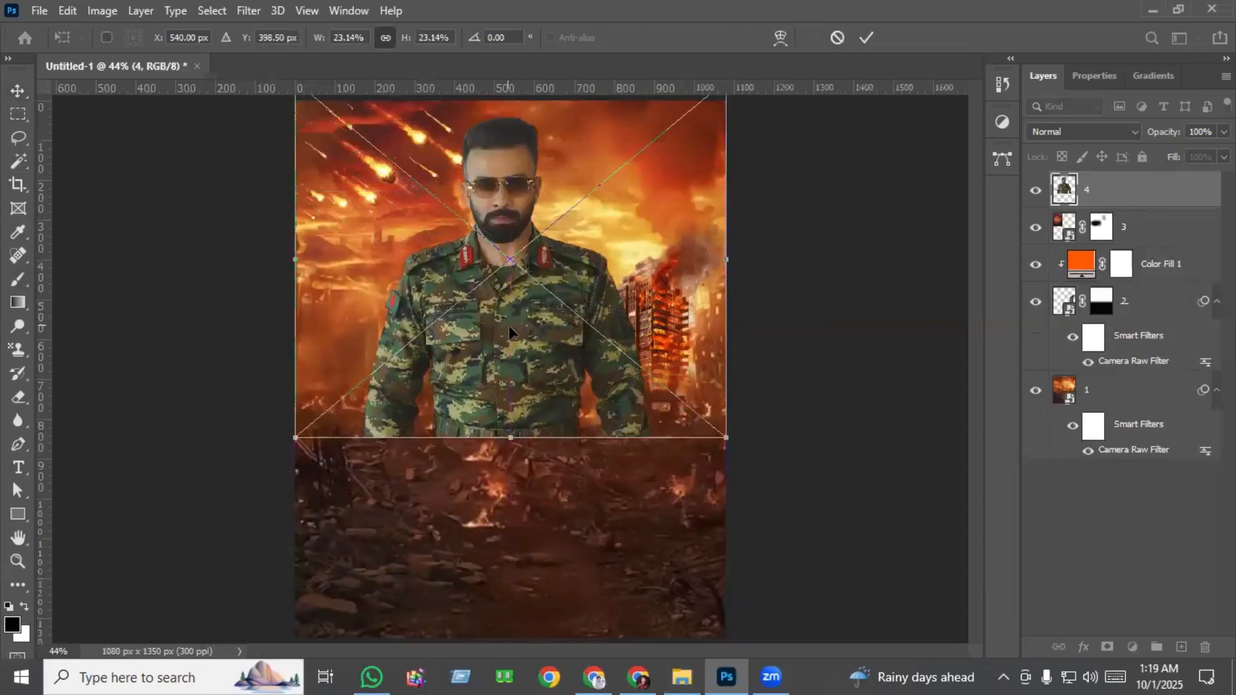
pyautogui.press('Return')
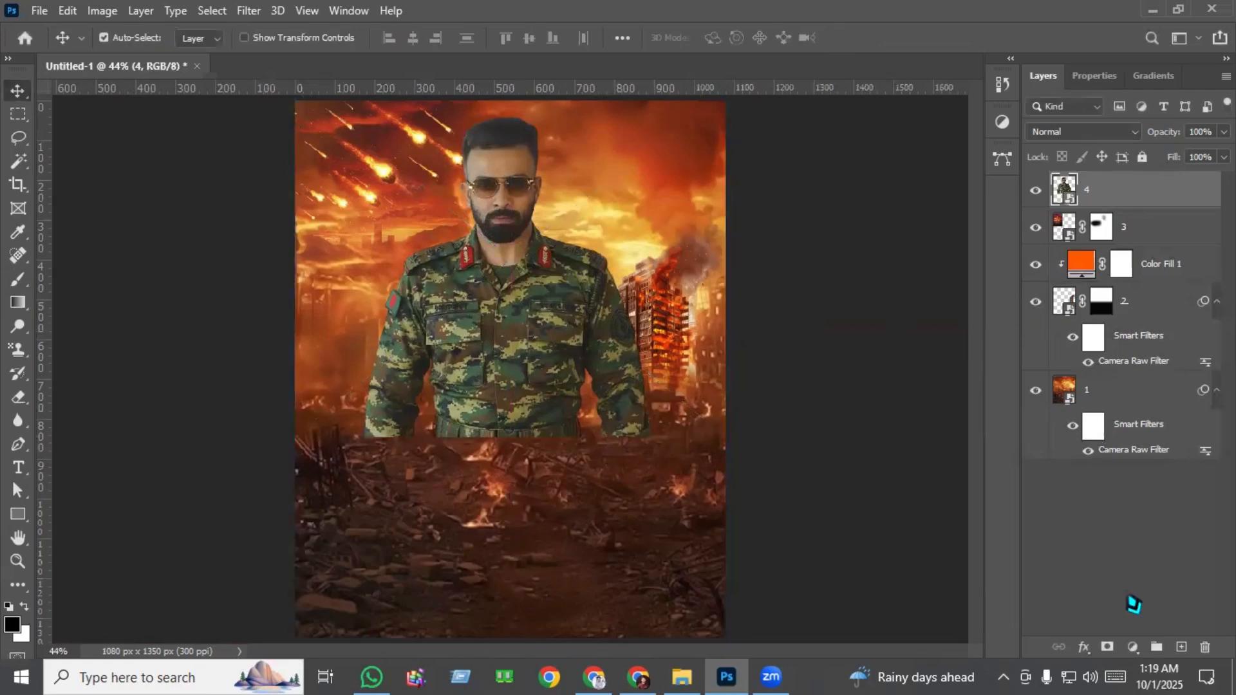
pyautogui.click(1105, 649)
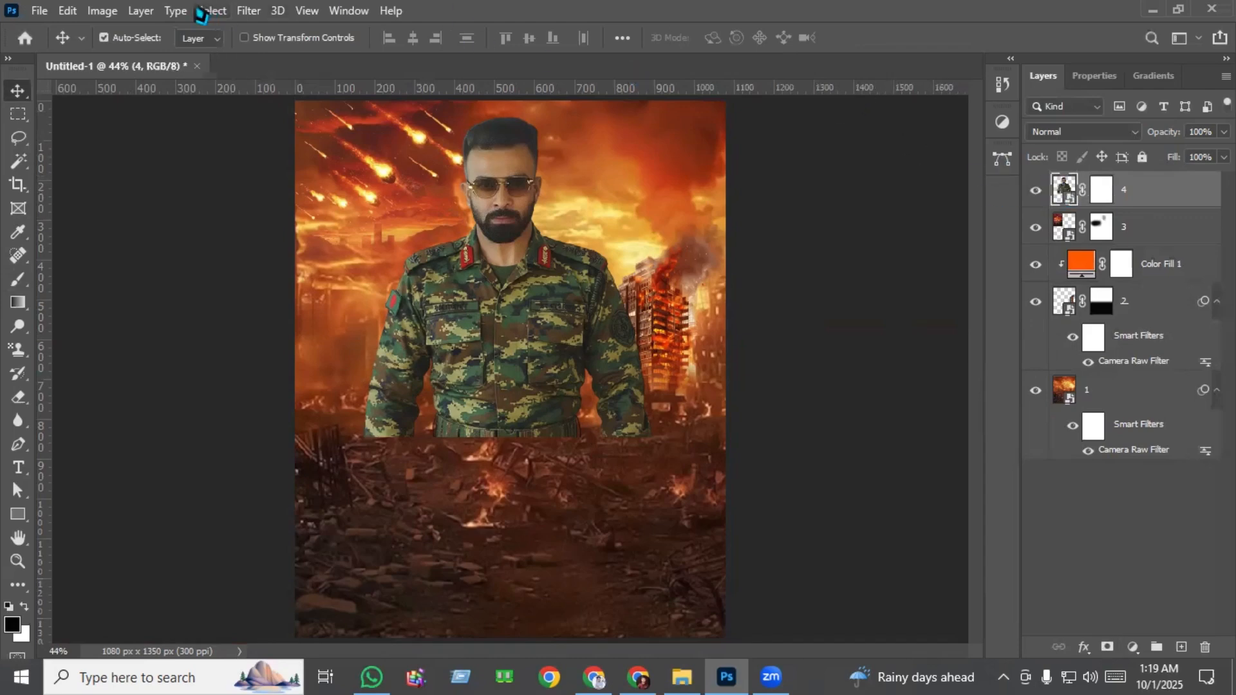
# In Camera Raw, set the soldier's Exposure to +0.10, Contrast +12, Highlights +11, Shadows +7, Whites +8, Texture +100 and Vibrance +13.
pyautogui.click(252, 10)
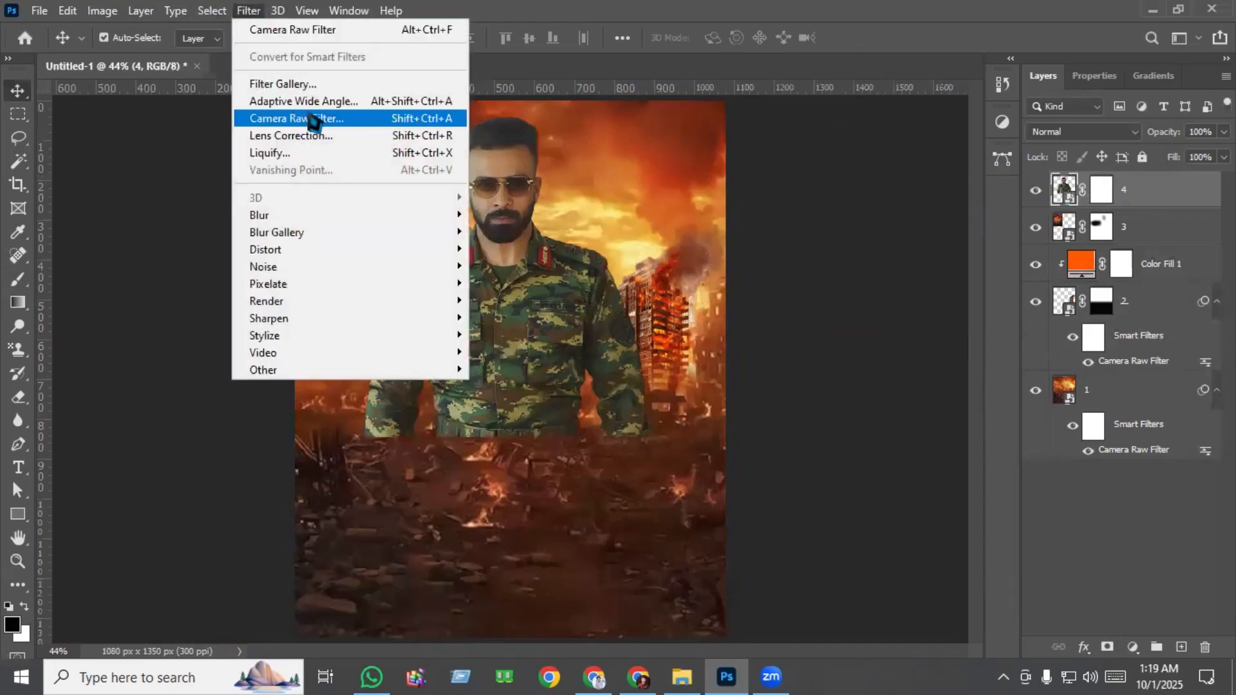
pyautogui.click(344, 122)
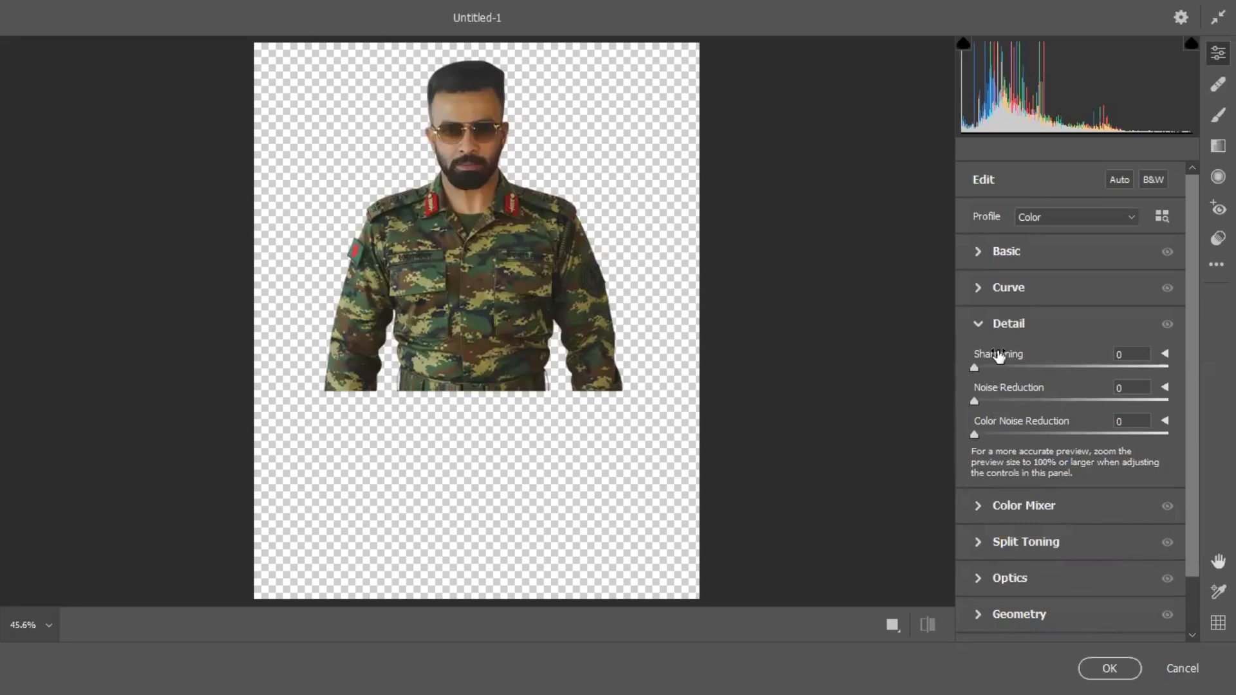
pyautogui.click(1021, 259)
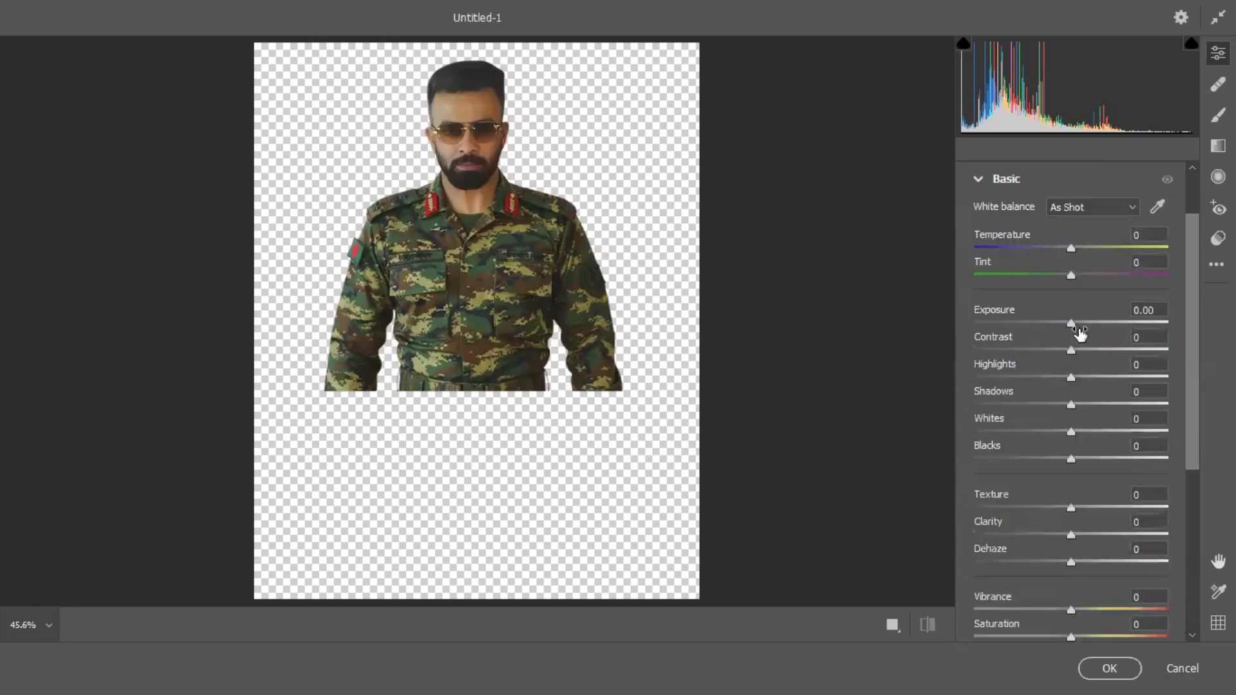
pyautogui.click(1071, 323)
pyautogui.moveTo(1072, 323); pyautogui.dragTo(1079, 406)
pyautogui.moveTo(1072, 433); pyautogui.dragTo(1079, 433)
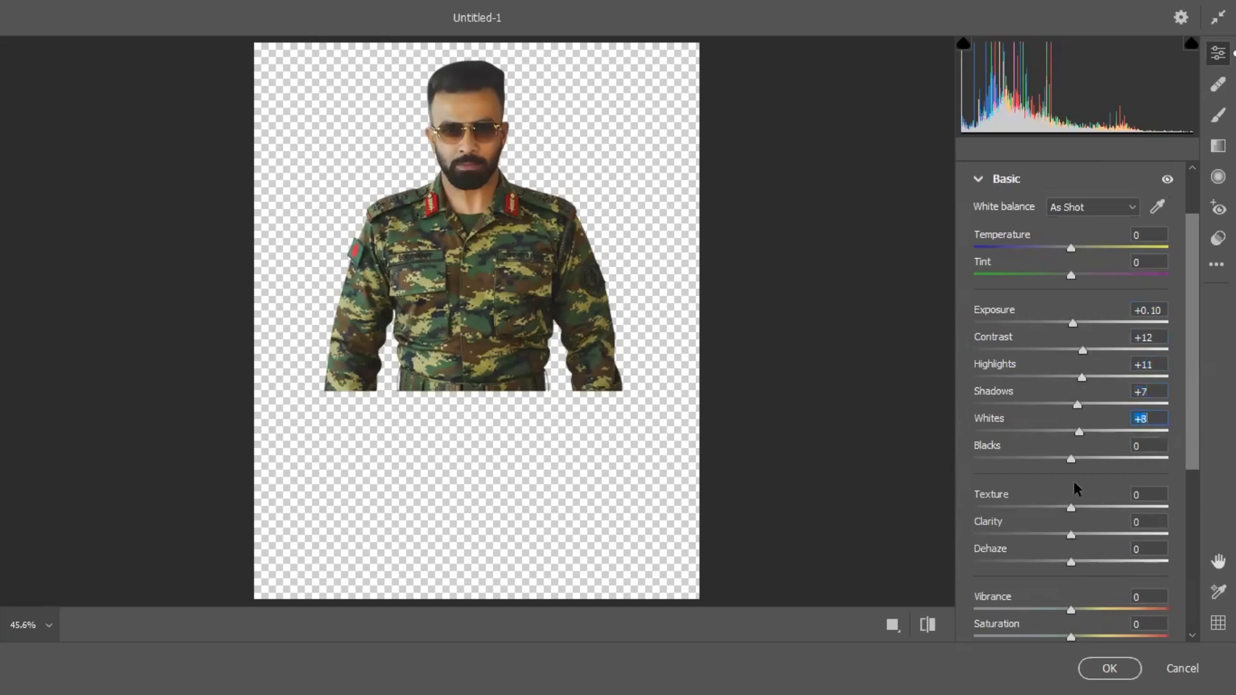
pyautogui.moveTo(1070, 508); pyautogui.dragTo(1168, 509)
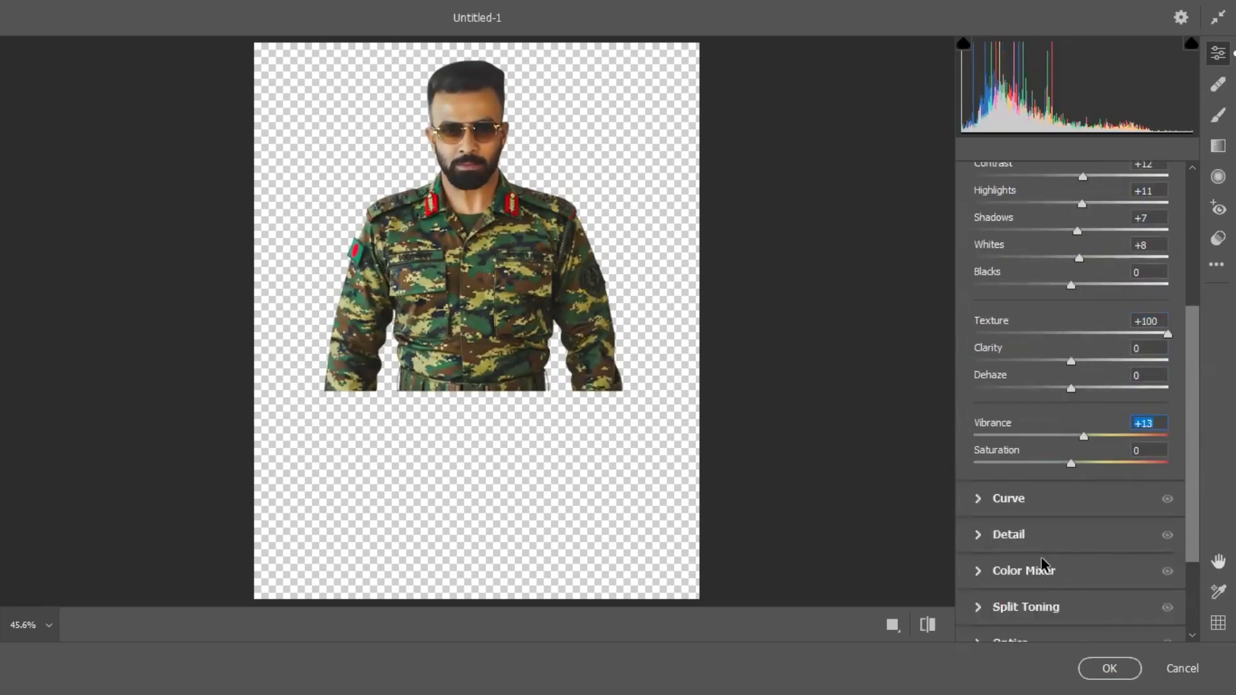
# Set the soldier's Noise Reduction to 40 and Color Noise Reduction to 18, and apply the Camera Raw filter.
pyautogui.click(1030, 536)
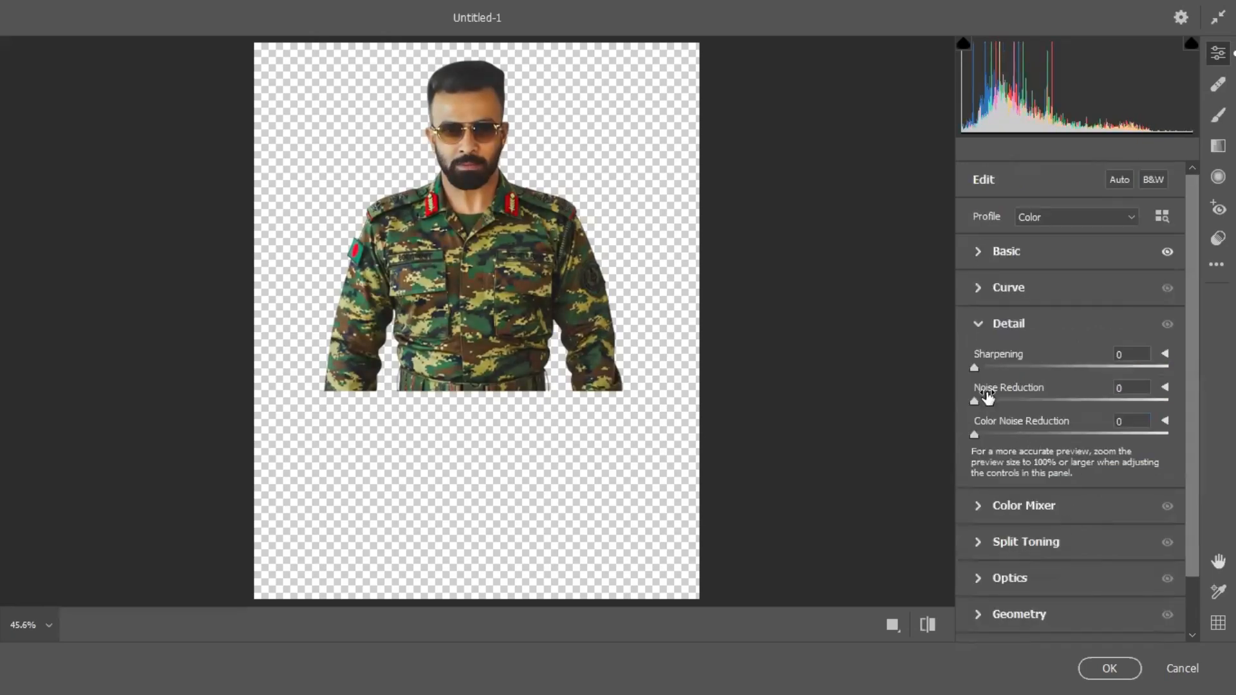
pyautogui.moveTo(982, 399); pyautogui.dragTo(1012, 399)
pyautogui.click(476, 119)
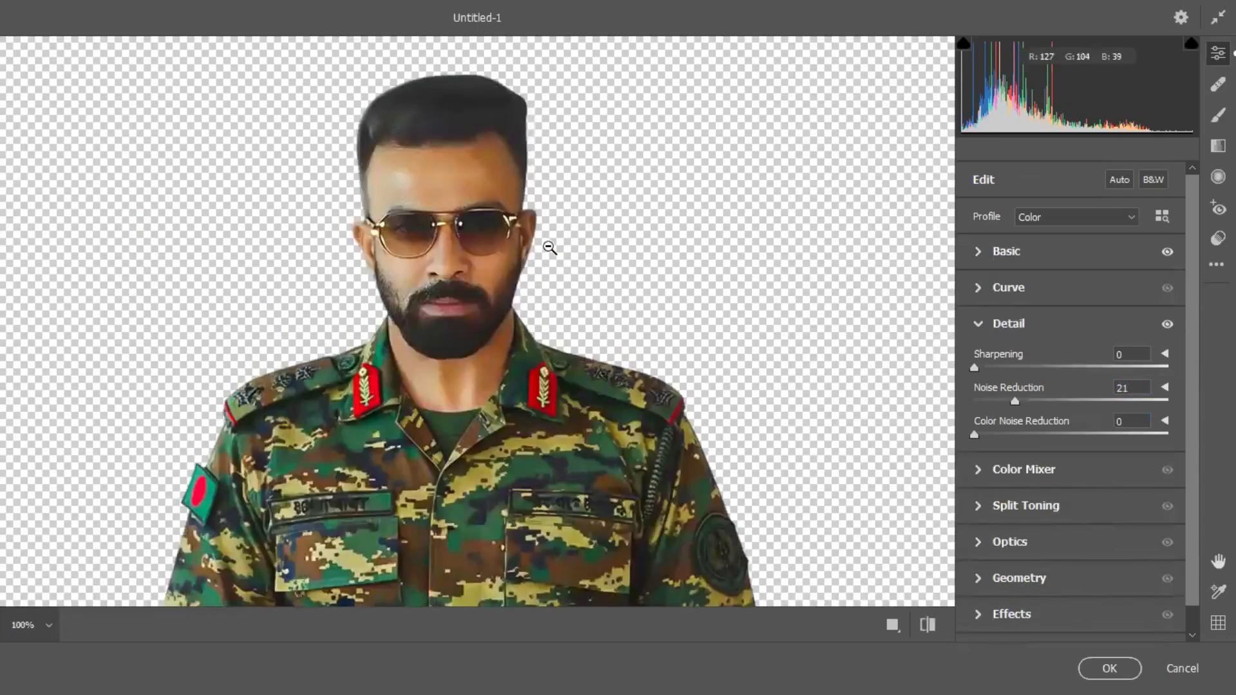
pyautogui.moveTo(1029, 399); pyautogui.dragTo(1050, 401)
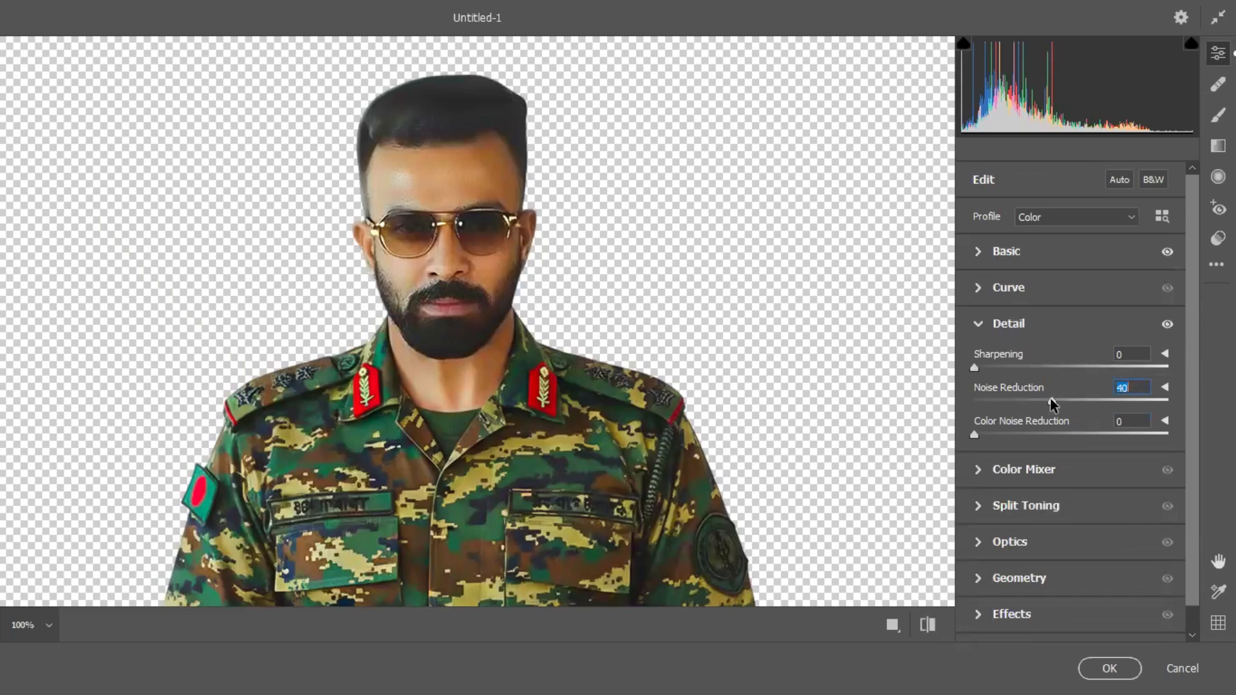
pyautogui.moveTo(988, 436); pyautogui.dragTo(1003, 436)
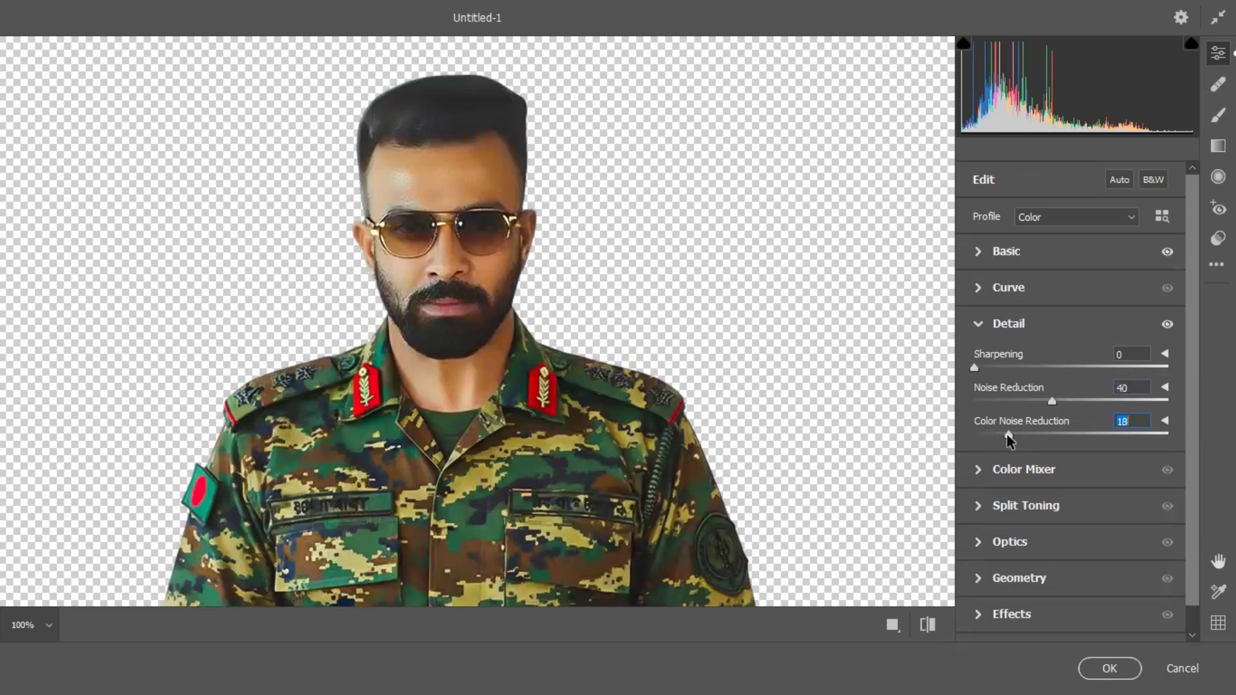
pyautogui.click(1107, 668)
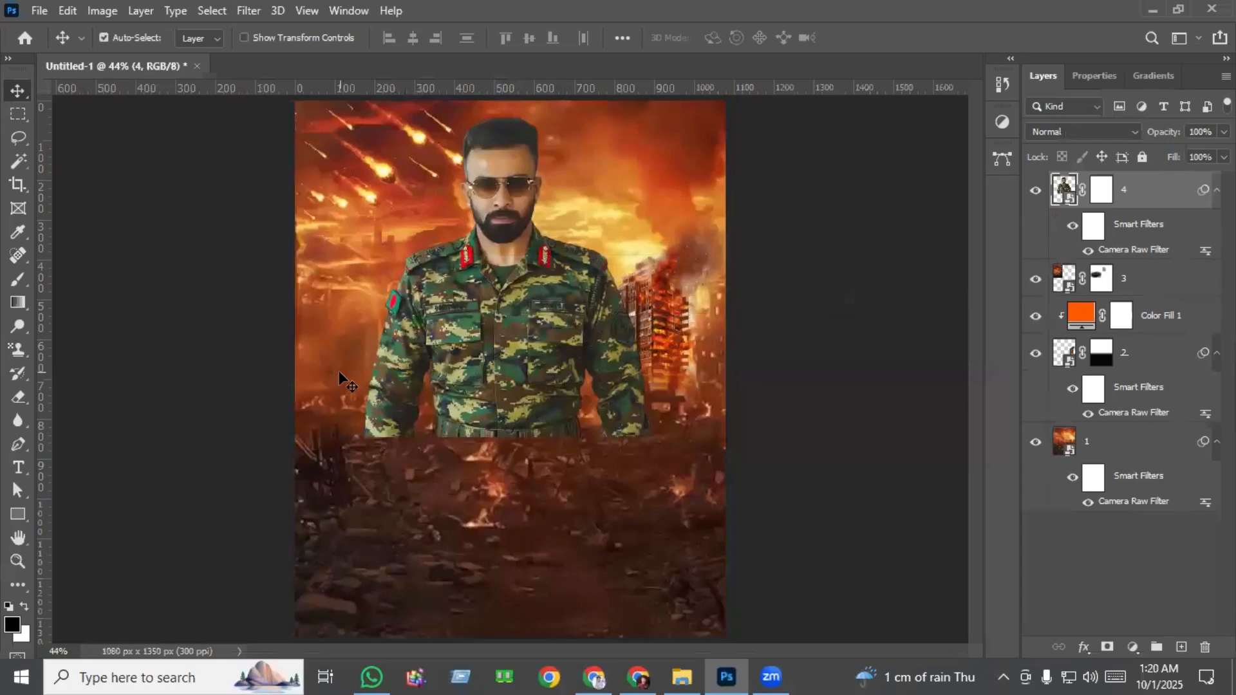
# Fade the soldier's lower torso into the ruins with a black-to-white linear gradient on the layer mask, extending it up to the chest.
pyautogui.click(1107, 193)
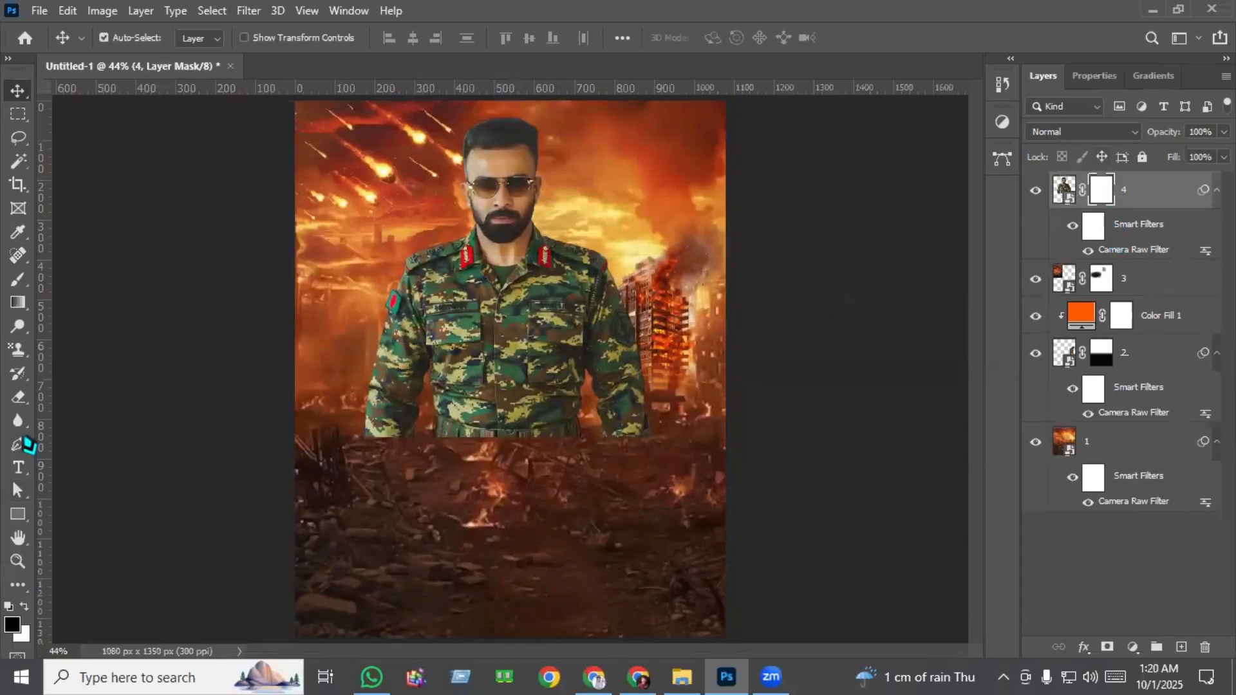
pyautogui.click(19, 302)
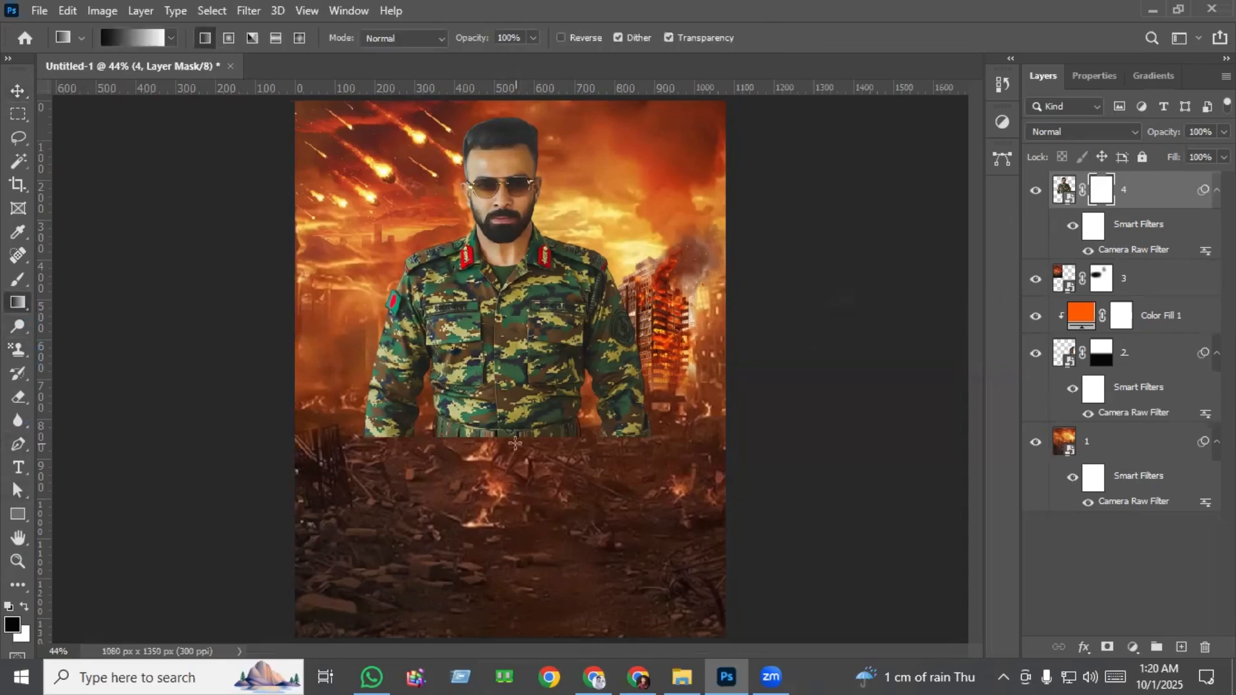
pyautogui.moveTo(502, 422); pyautogui.dragTo(505, 333)
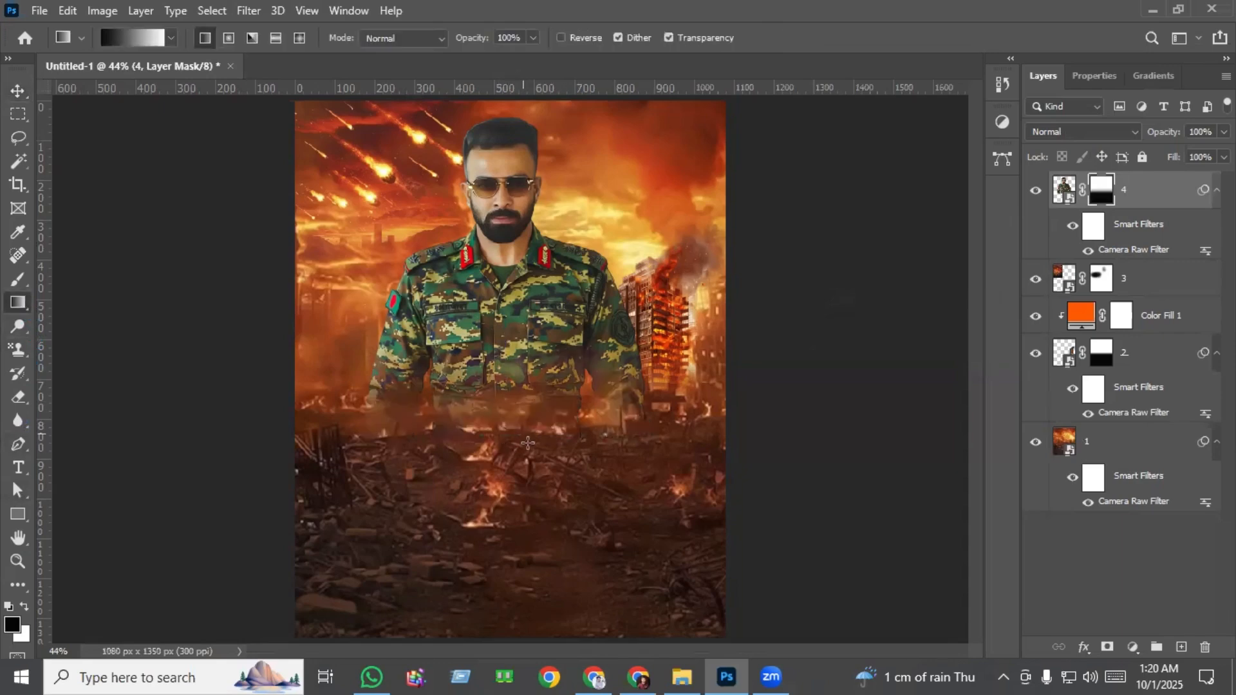
pyautogui.moveTo(519, 420); pyautogui.dragTo(502, 328)
pyautogui.moveTo(512, 433); pyautogui.dragTo(479, 288)
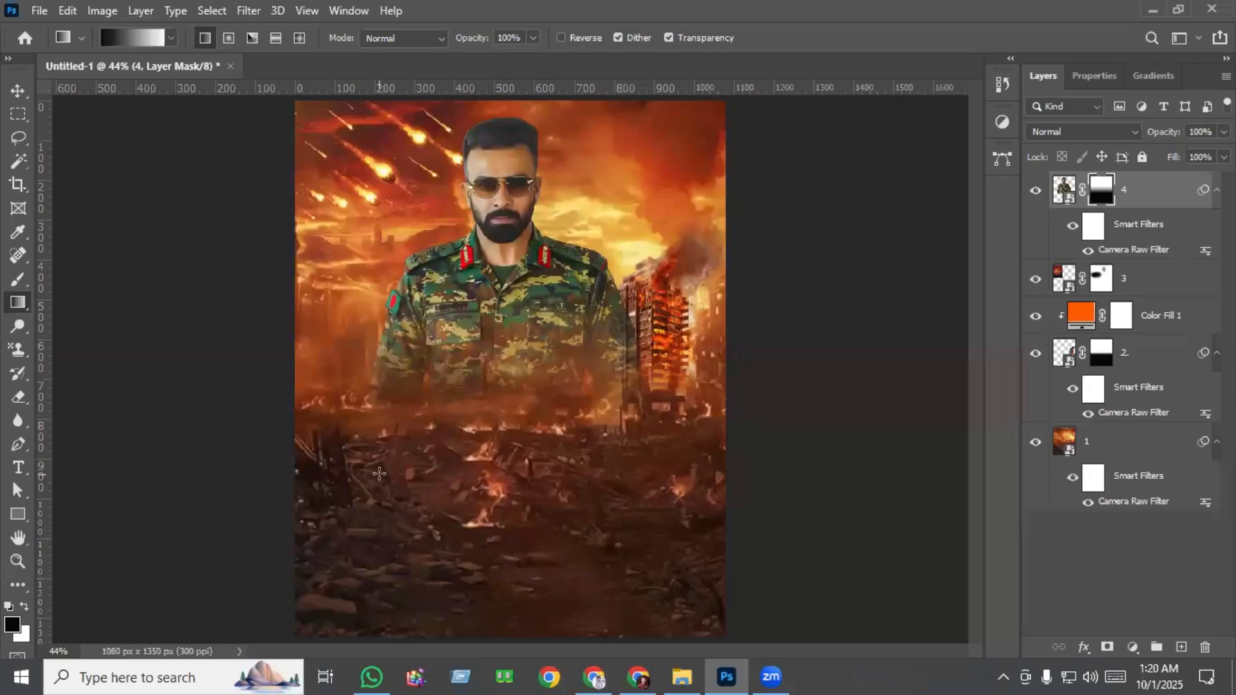
pyautogui.click(17, 92)
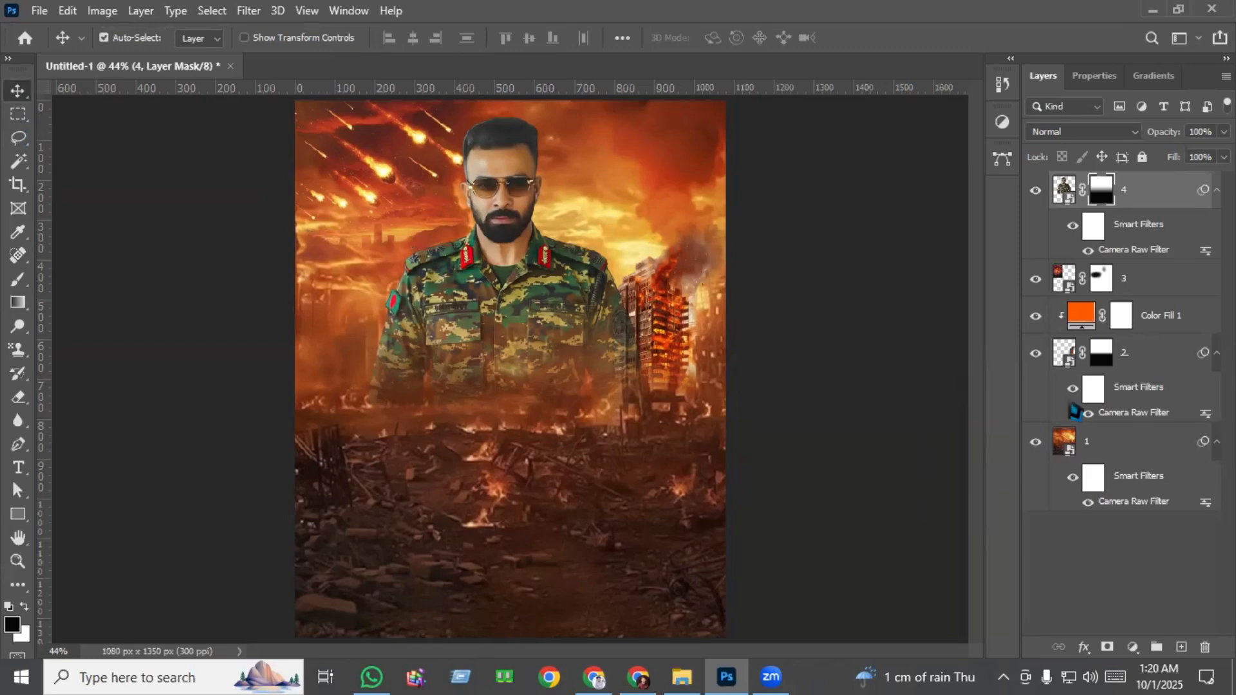
# Add a Solid Color fill layer in orange #ff7800 above the soldier.
pyautogui.click(1132, 647)
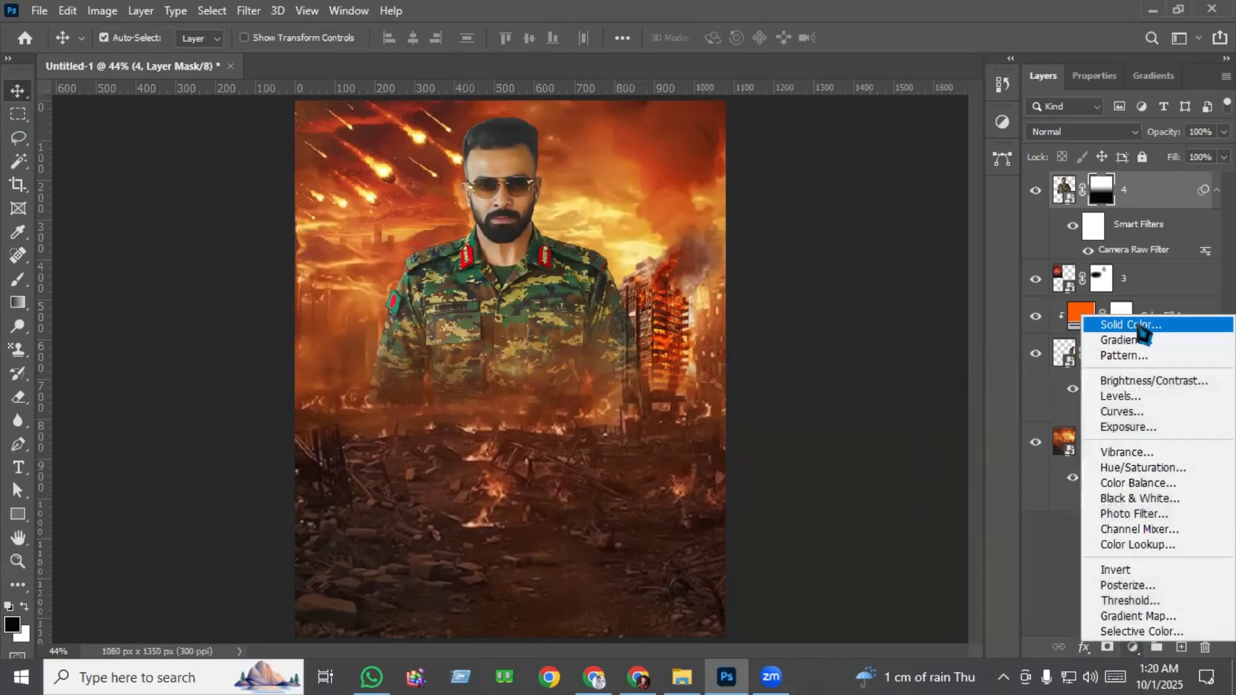
pyautogui.click(1141, 327)
pyautogui.moveTo(897, 423); pyautogui.dragTo(910, 368)
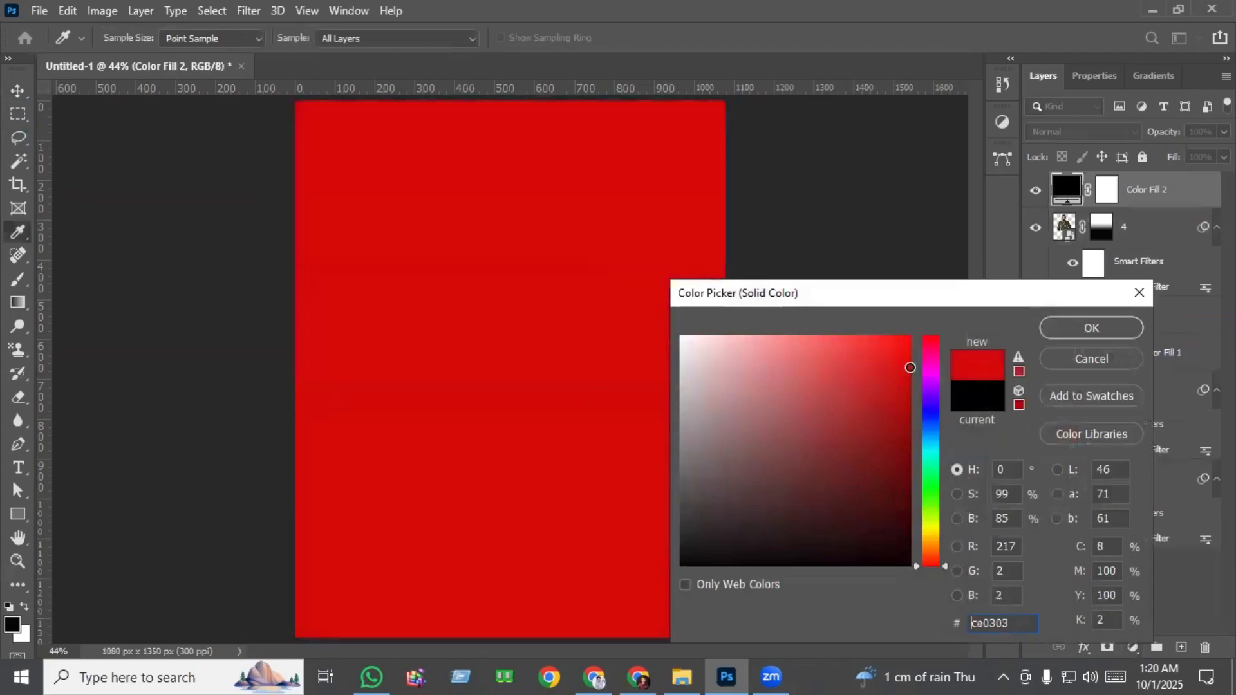
pyautogui.click(932, 551)
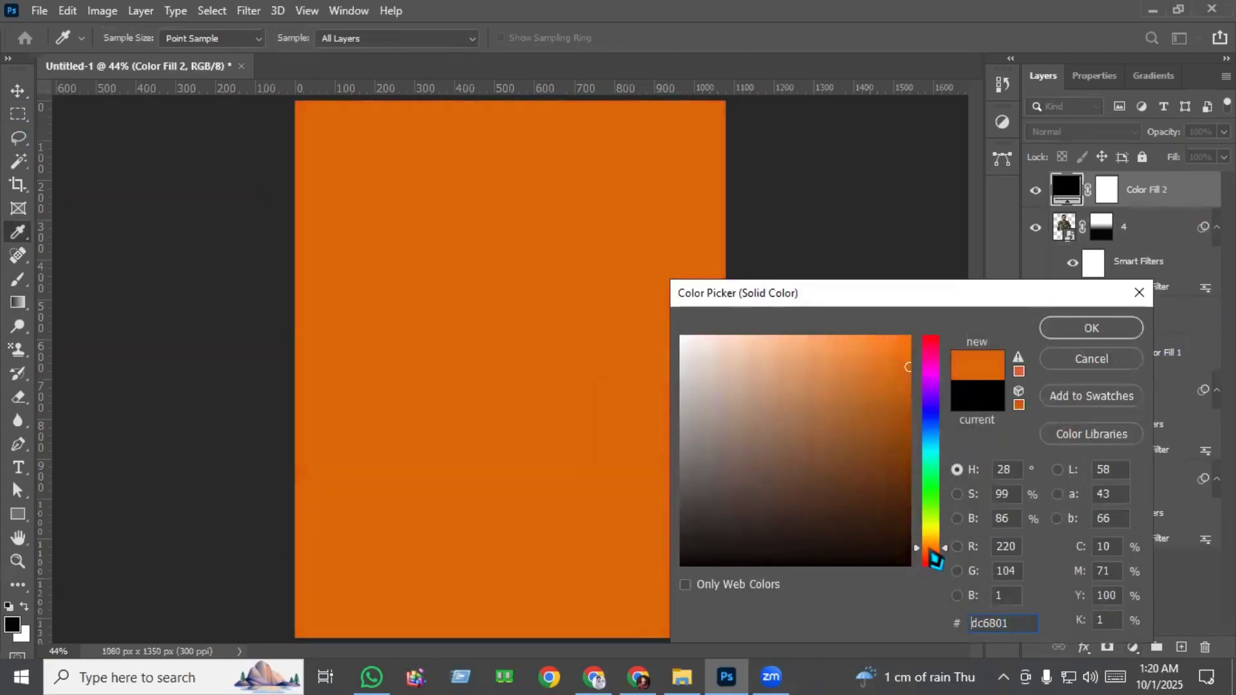
pyautogui.click(910, 335)
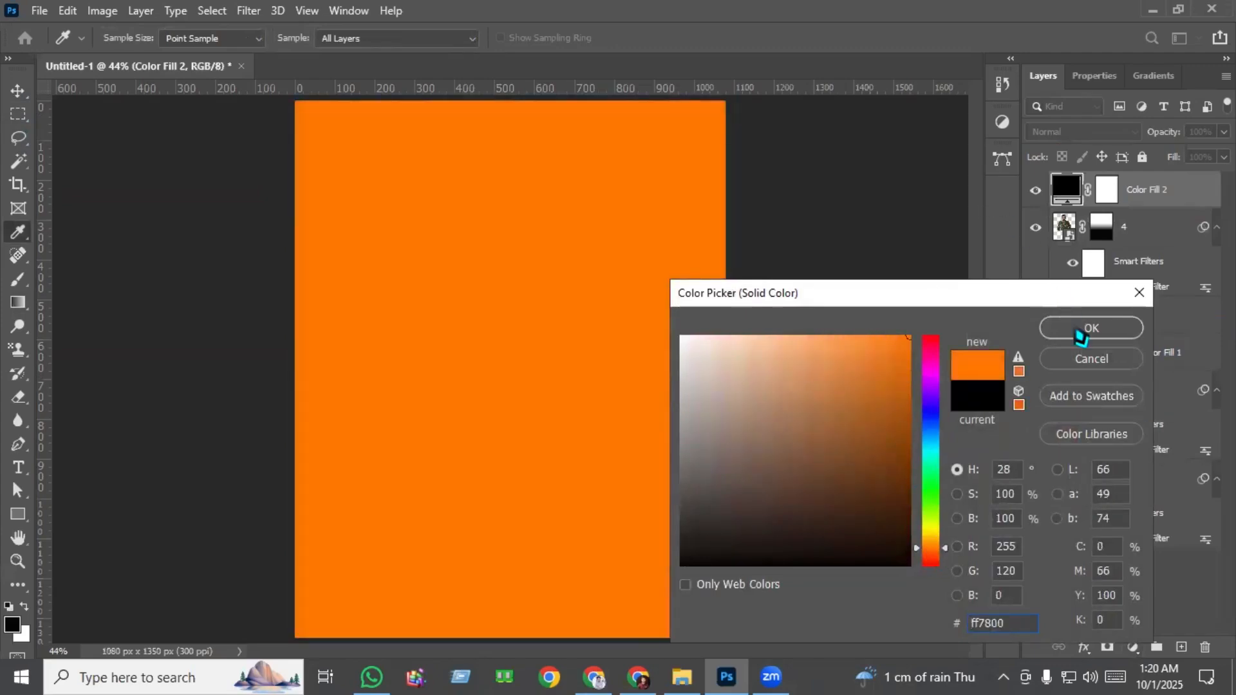
pyautogui.click(1081, 332)
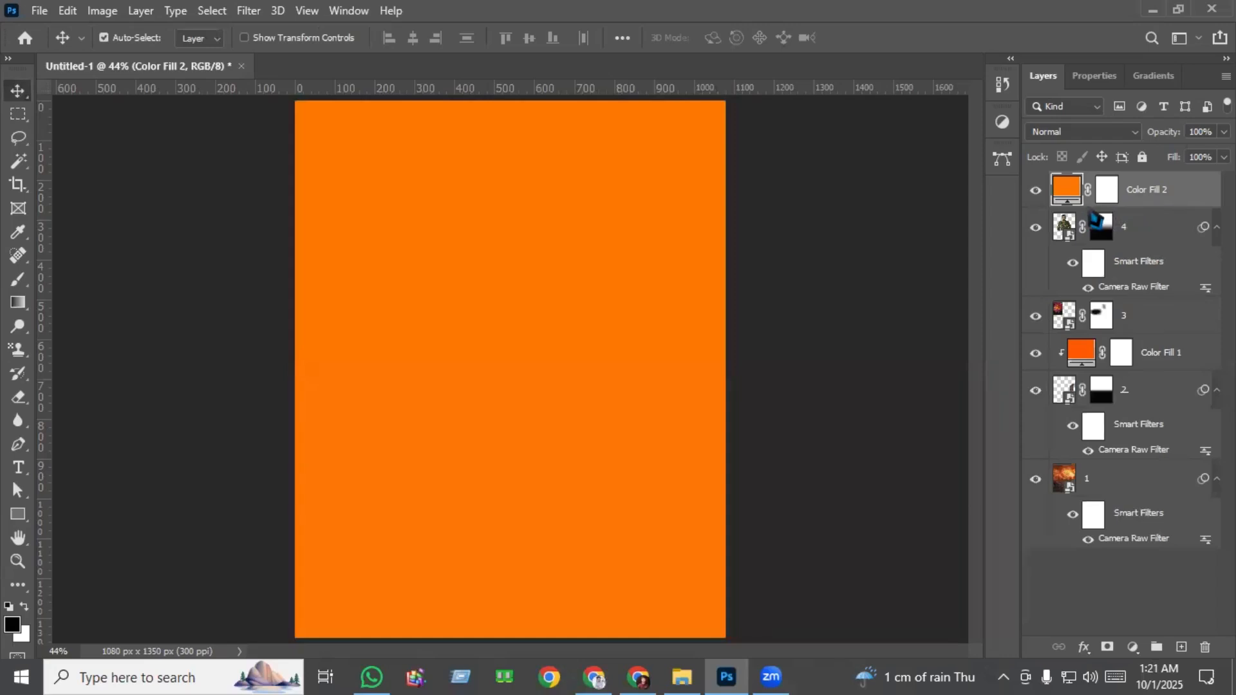
# Clip the orange fill to the soldier layer and set its blend mode to Soft Light.
pyautogui.keyDown('alt'); pyautogui.click(1067, 204); pyautogui.keyUp('alt')
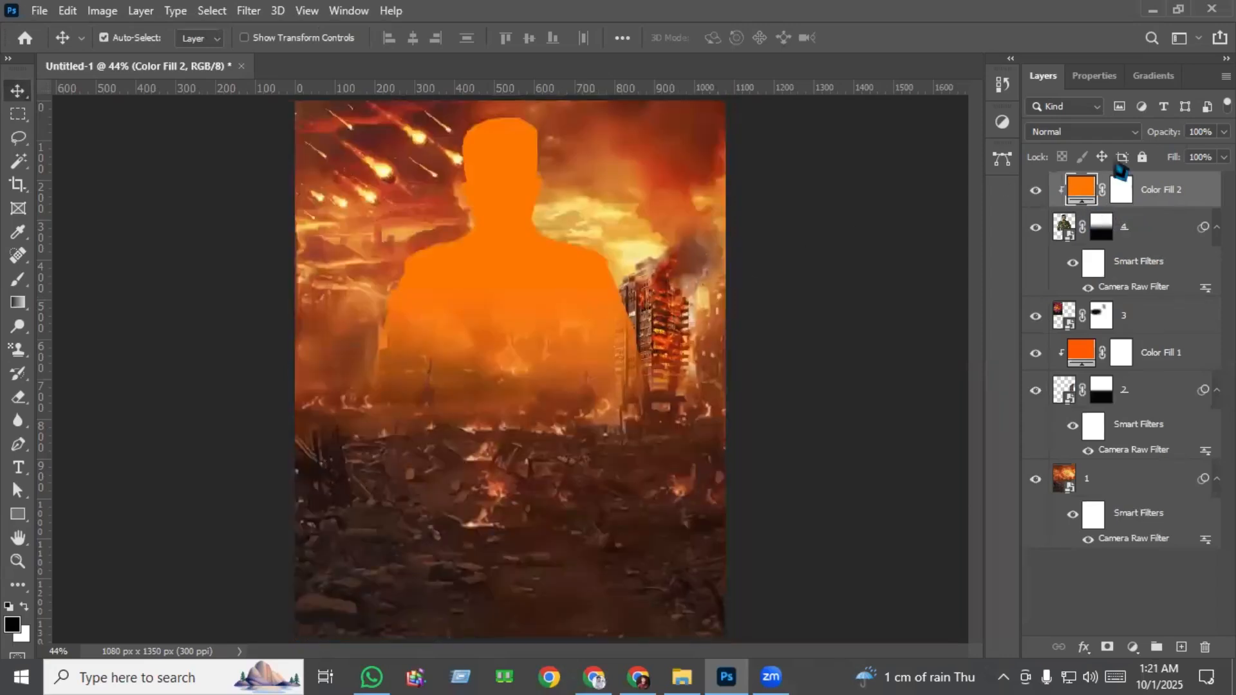
pyautogui.click(1072, 133)
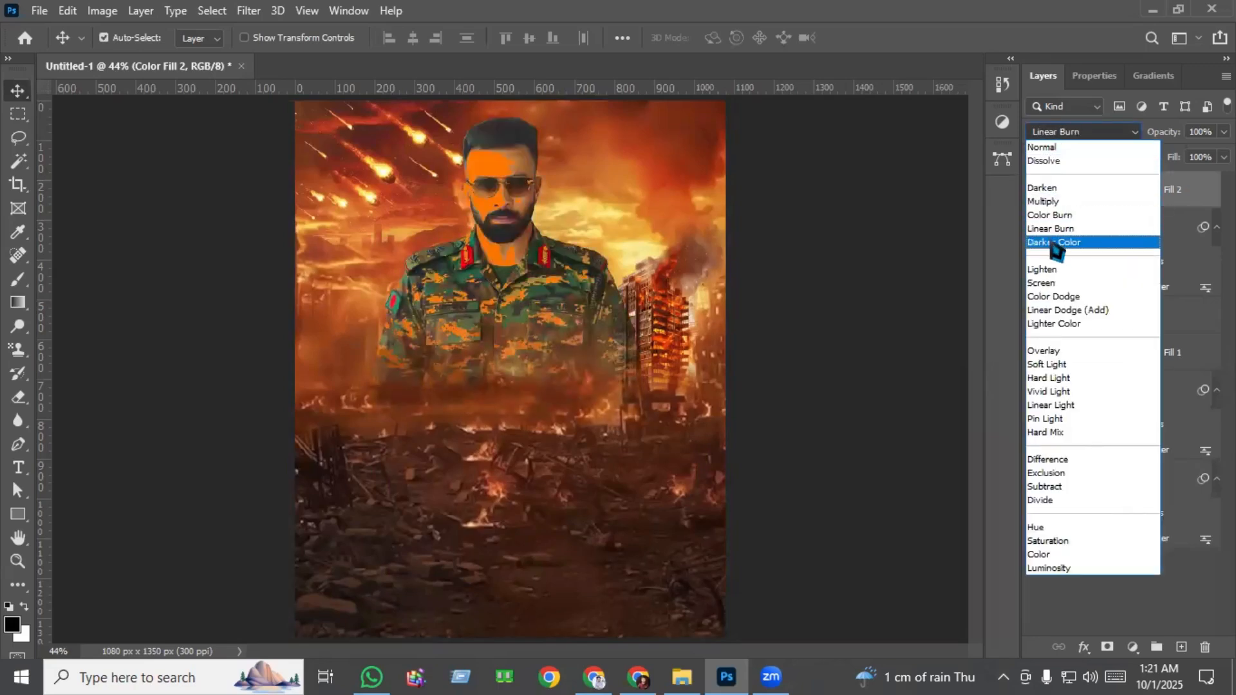
pyautogui.click(1067, 366)
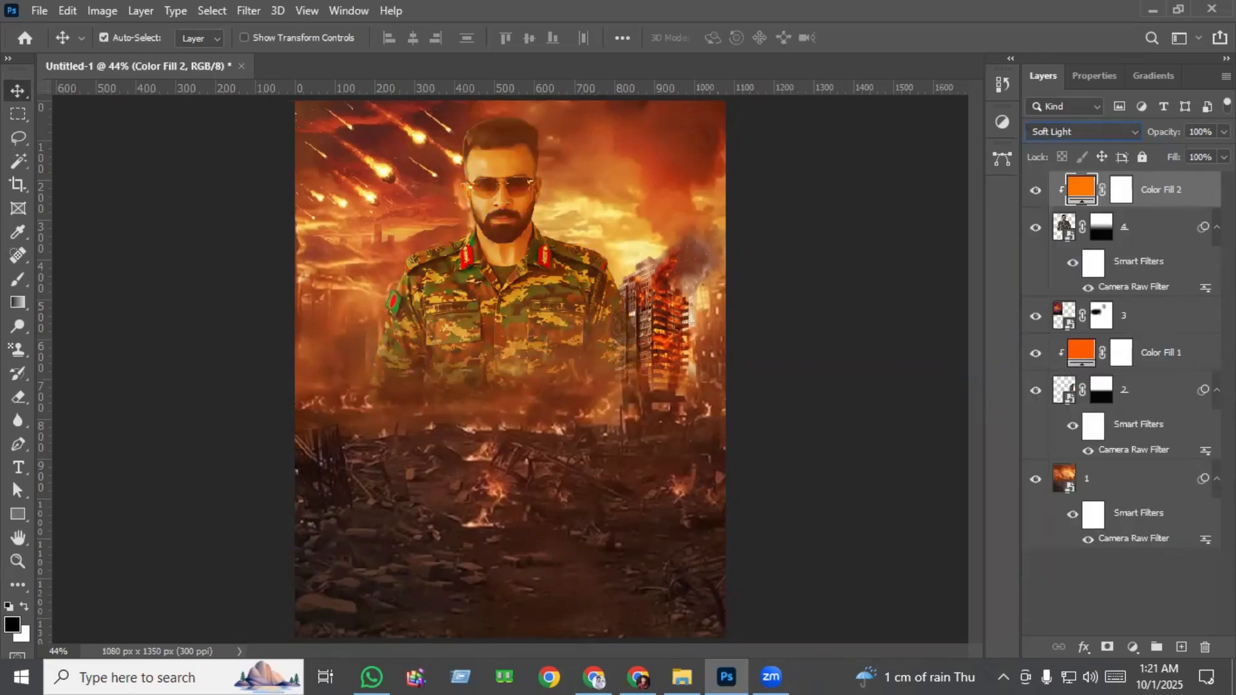
# Lower the opacity of the soldier's clipped orange fill to 38% and change its color to #ff4e00.
pyautogui.click(1224, 131)
pyautogui.moveTo(1217, 160); pyautogui.dragTo(1170, 173)
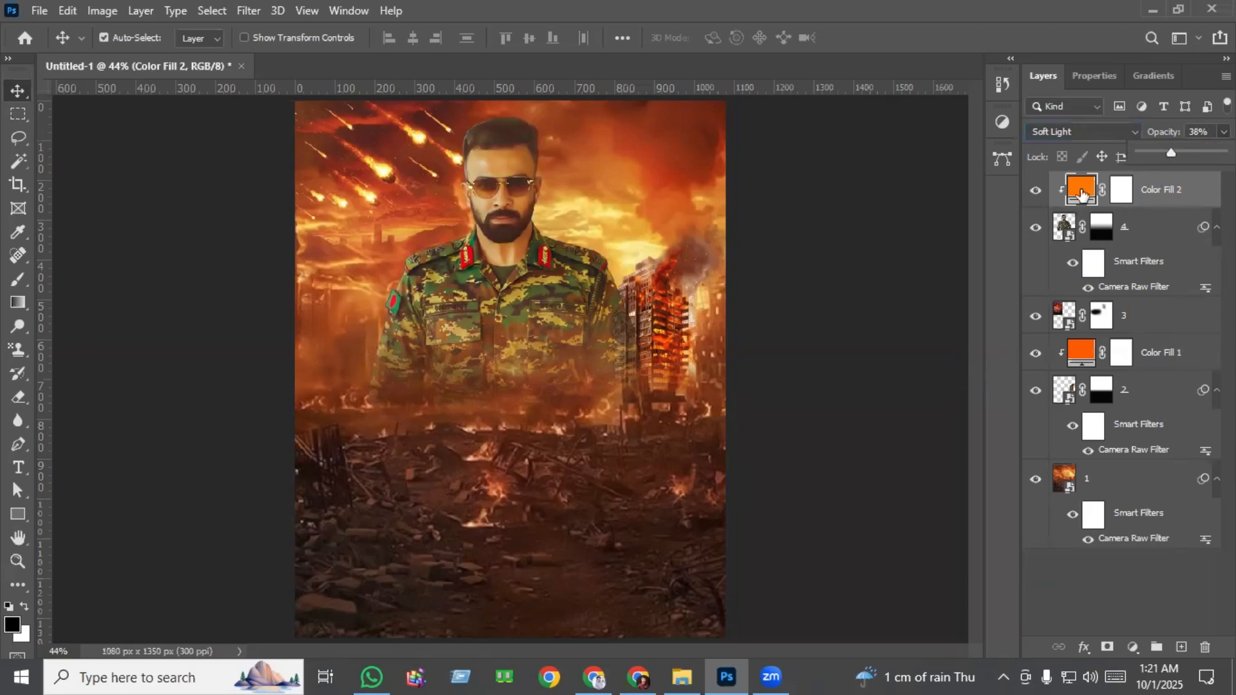
pyautogui.doubleClick(1082, 188)
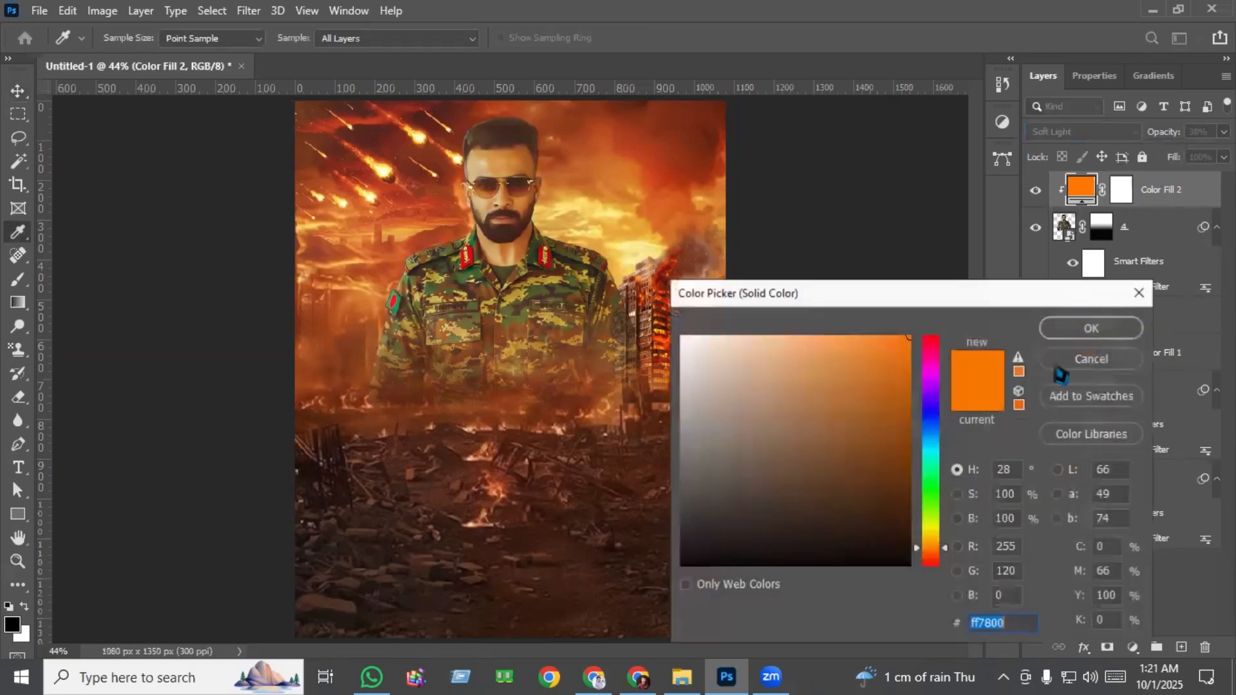
pyautogui.click(932, 555)
pyautogui.moveTo(932, 552); pyautogui.dragTo(935, 557)
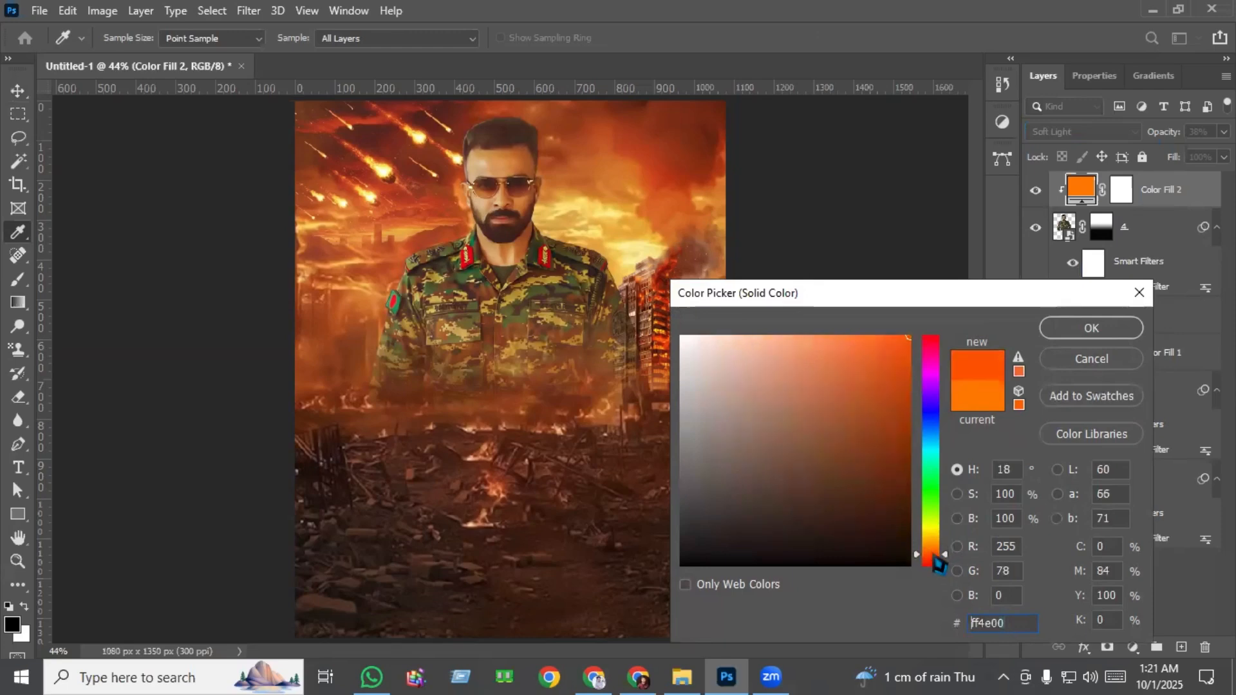
pyautogui.click(1092, 327)
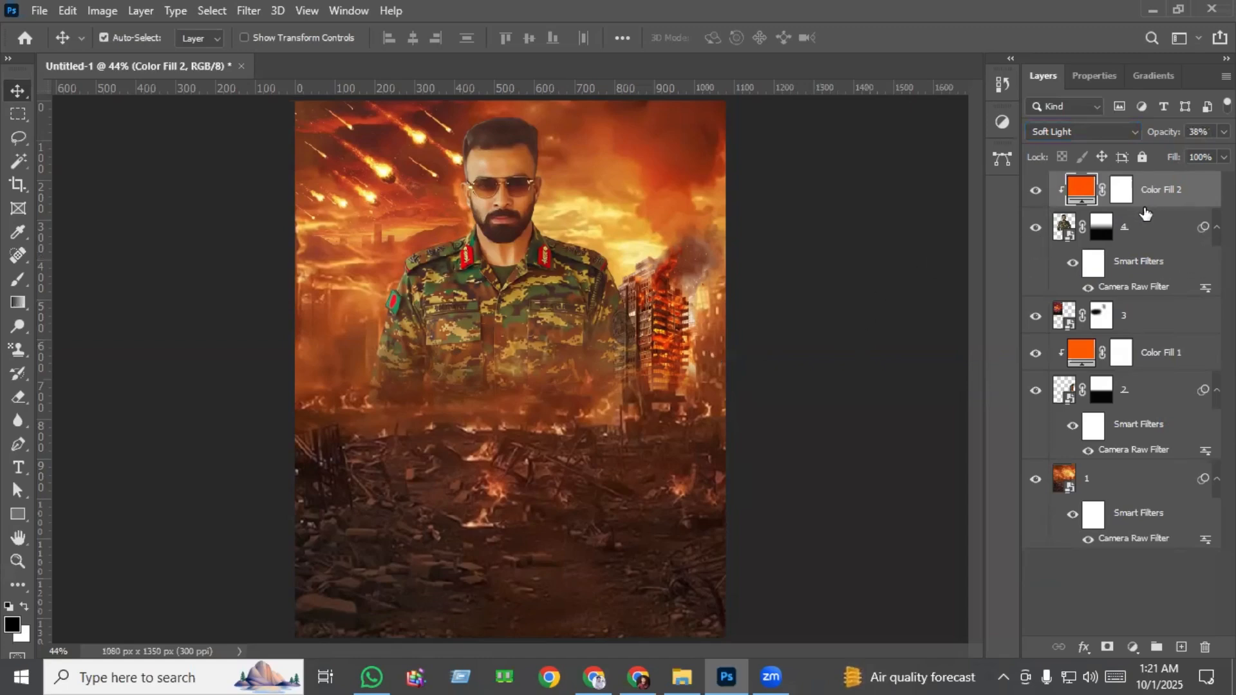
# Place helicopter image 6 on a new top layer, scaled to about 6% in the sky above the burning building.
pyautogui.click(1182, 647)
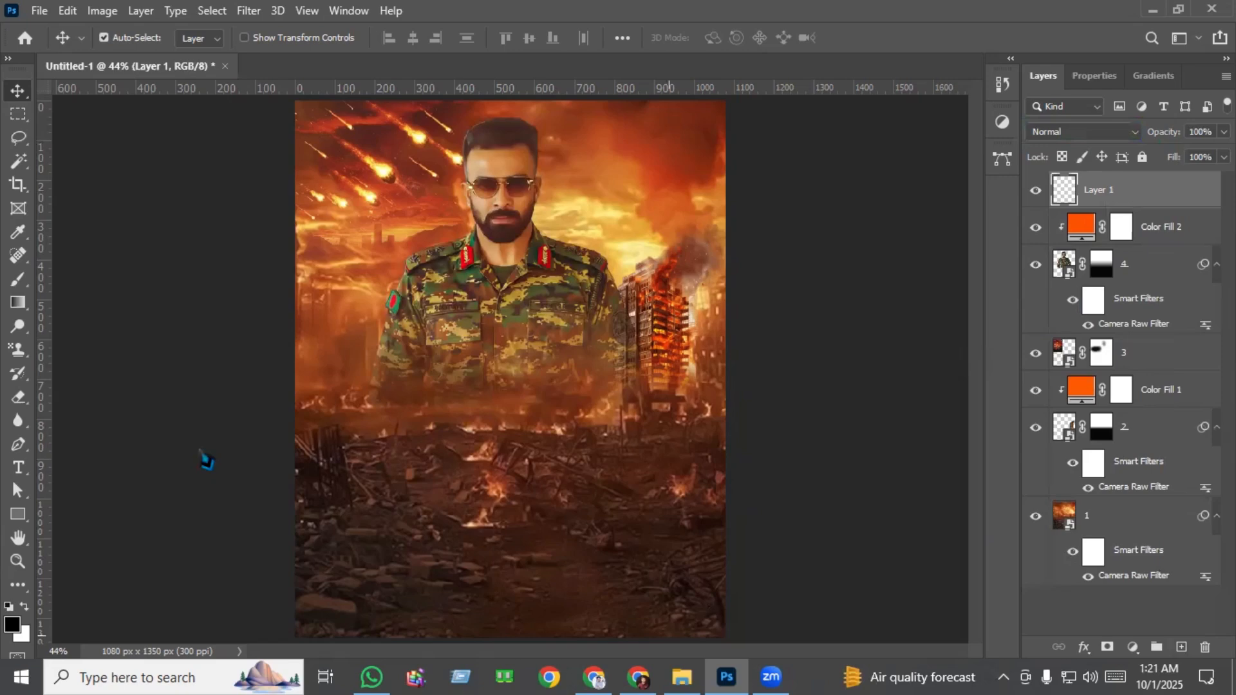
pyautogui.hotkey('alt', 'Tab')
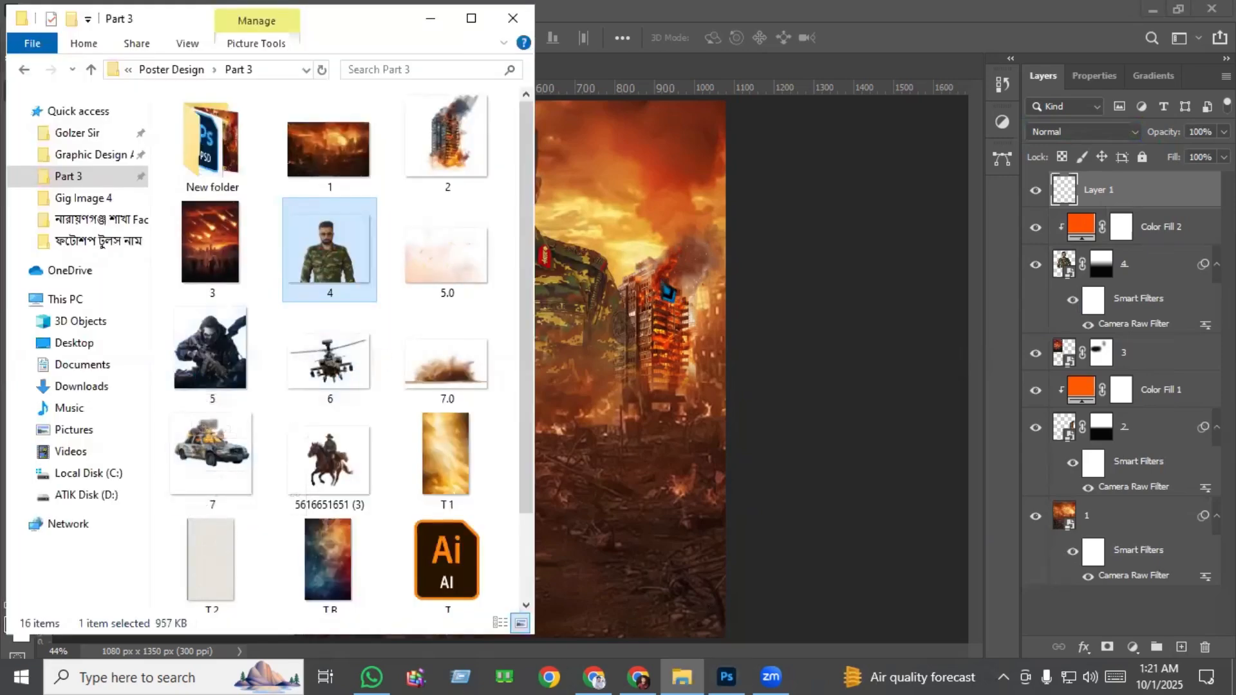
pyautogui.moveTo(330, 374); pyautogui.dragTo(630, 280)
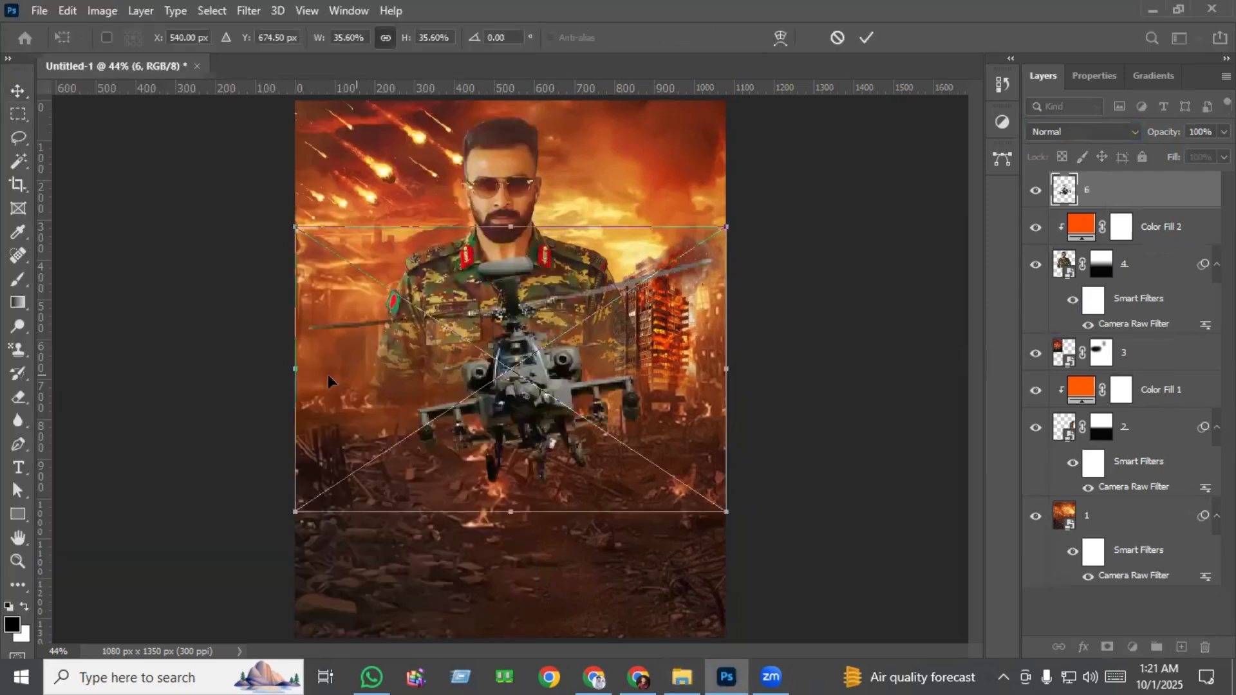
pyautogui.moveTo(288, 375)
pyautogui.mouseDown()
pyautogui.moveTo(632, 365)
pyautogui.moveTo(696, 254)
pyautogui.moveTo(679, 209)
pyautogui.moveTo(620, 217)
pyautogui.moveTo(652, 222)
pyautogui.mouseUp()
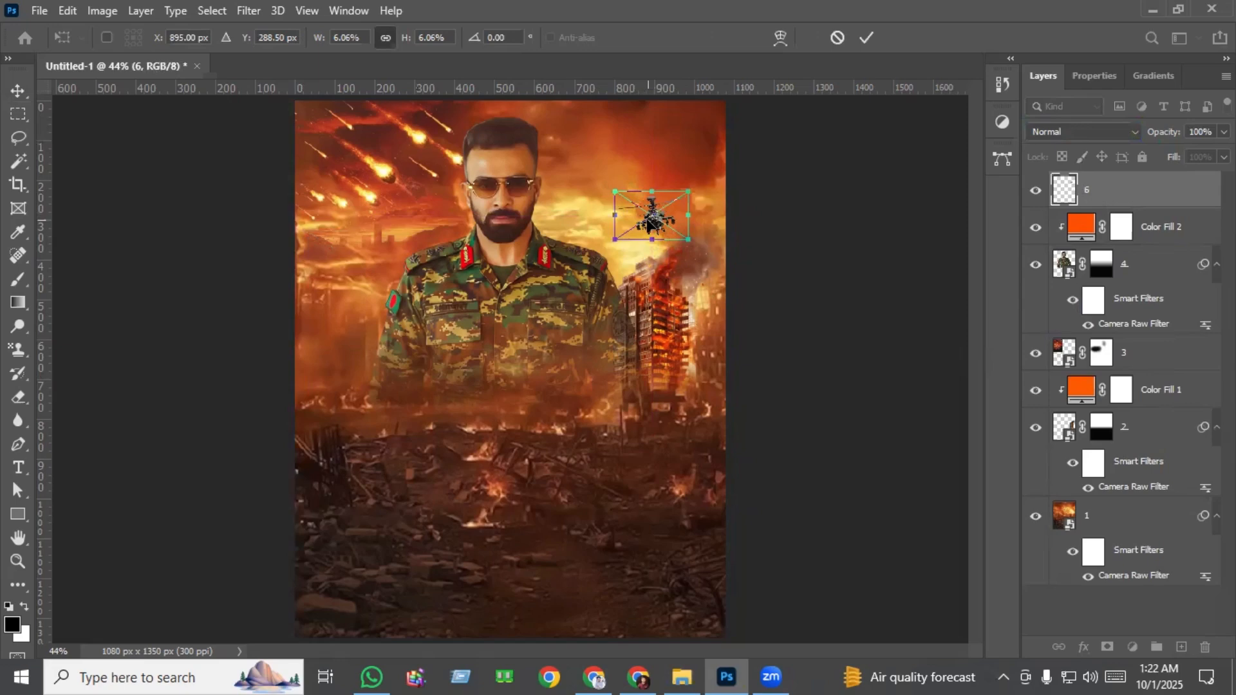
pyautogui.press('Return')
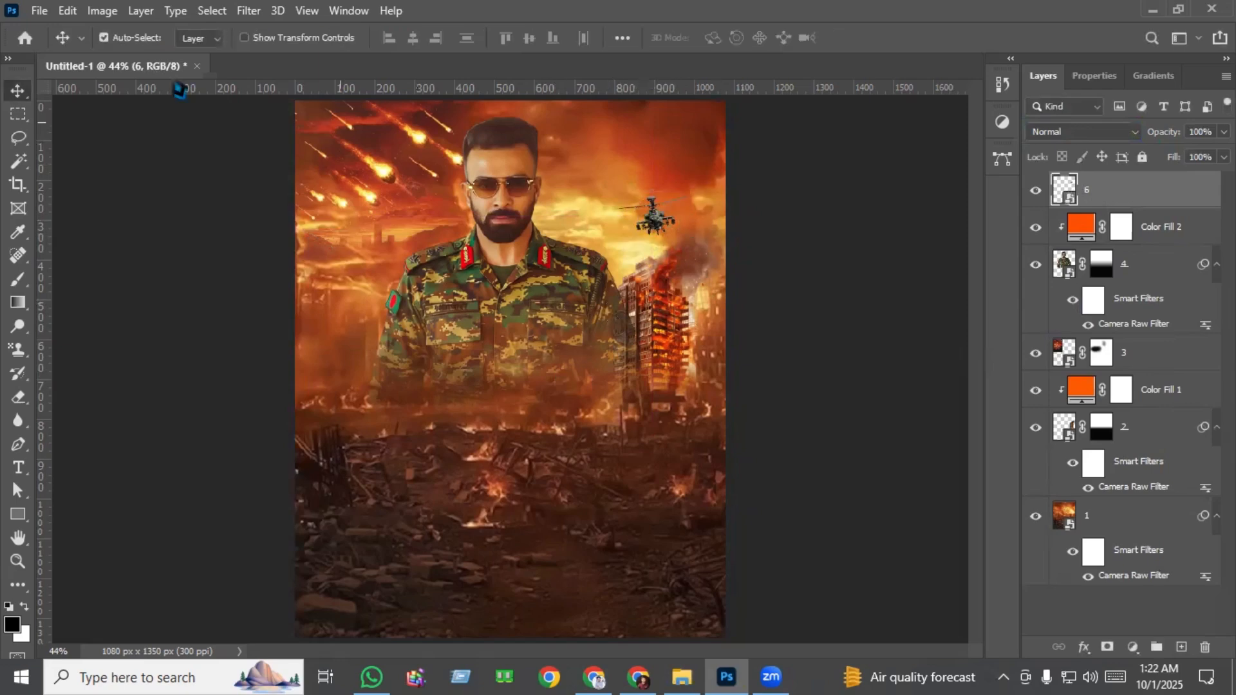
# Apply a Color Balance adjustment to the helicopter with midtones Cyan-Red at +100.
pyautogui.click(102, 11)
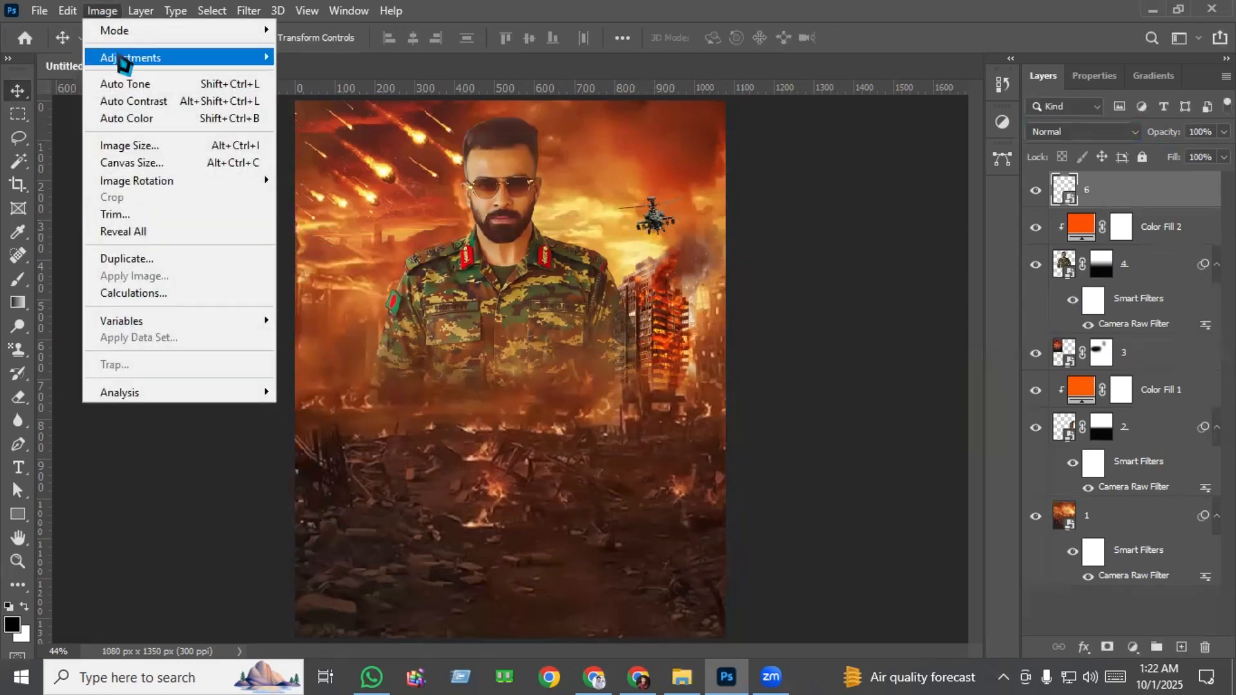
pyautogui.moveTo(122, 58)
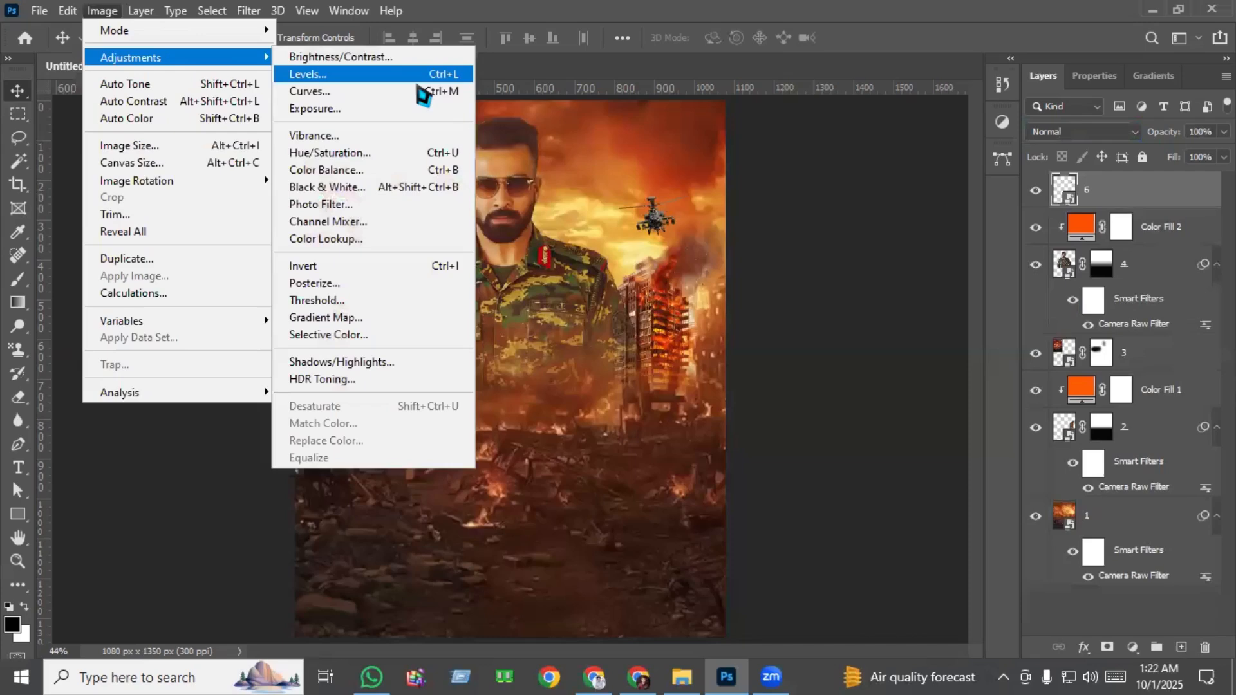
pyautogui.click(409, 173)
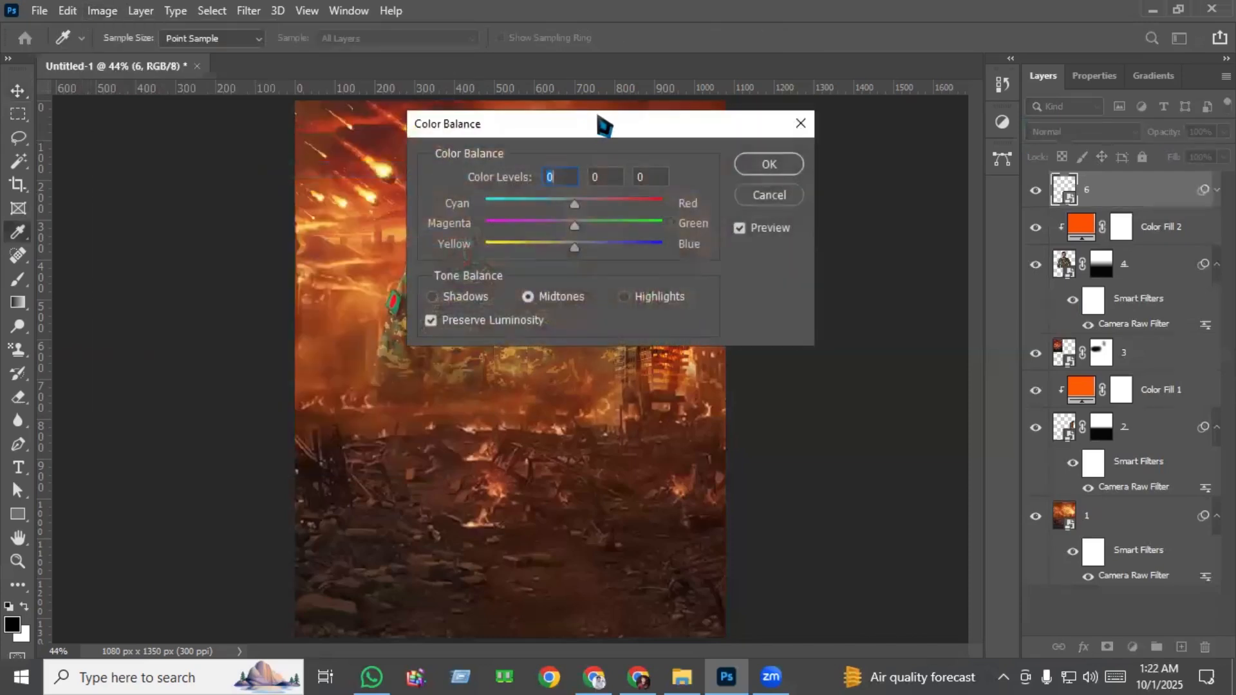
pyautogui.moveTo(596, 127); pyautogui.dragTo(929, 220)
pyautogui.moveTo(912, 294); pyautogui.dragTo(1076, 320)
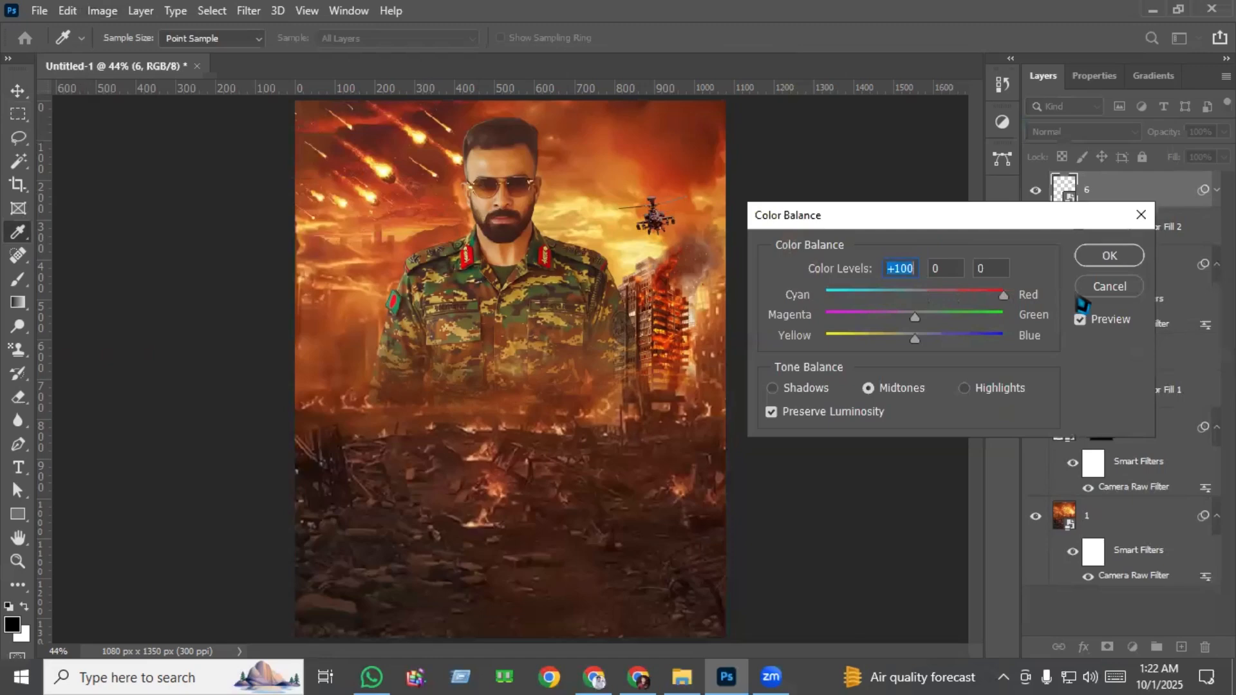
pyautogui.click(1120, 266)
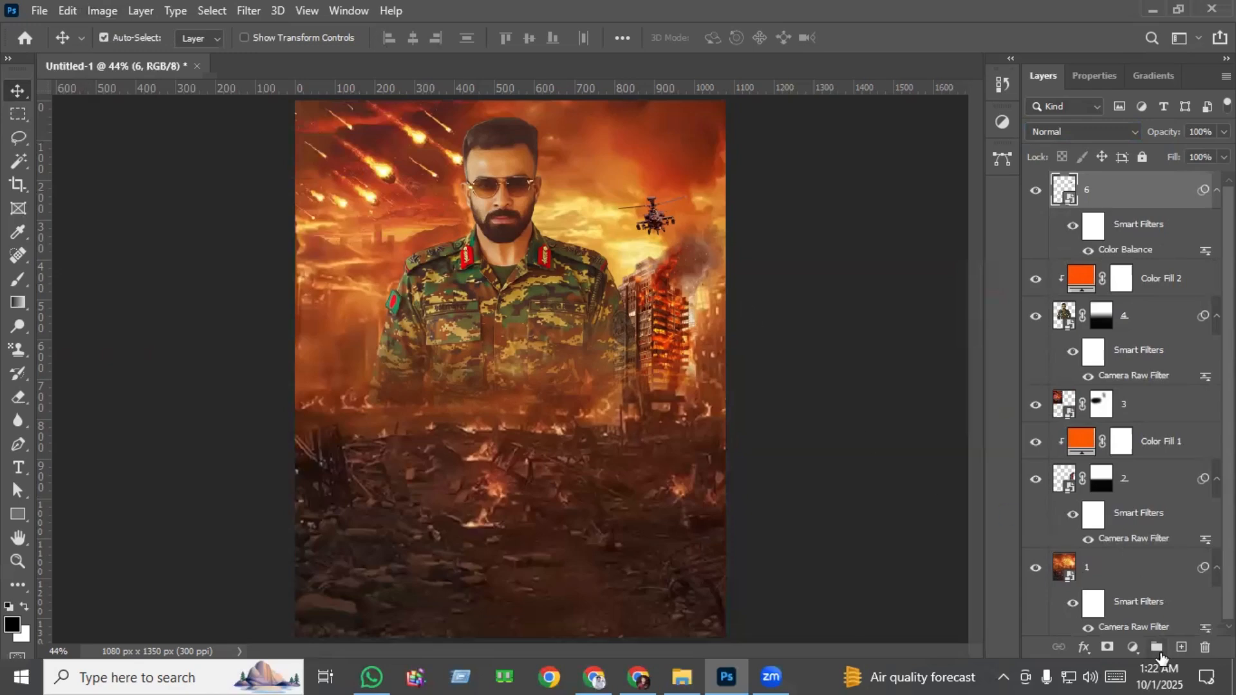
# Place masked gunman image 5 on a new top layer, scaled to about 20% and centered in front of the soldier's torso.
pyautogui.click(1181, 647)
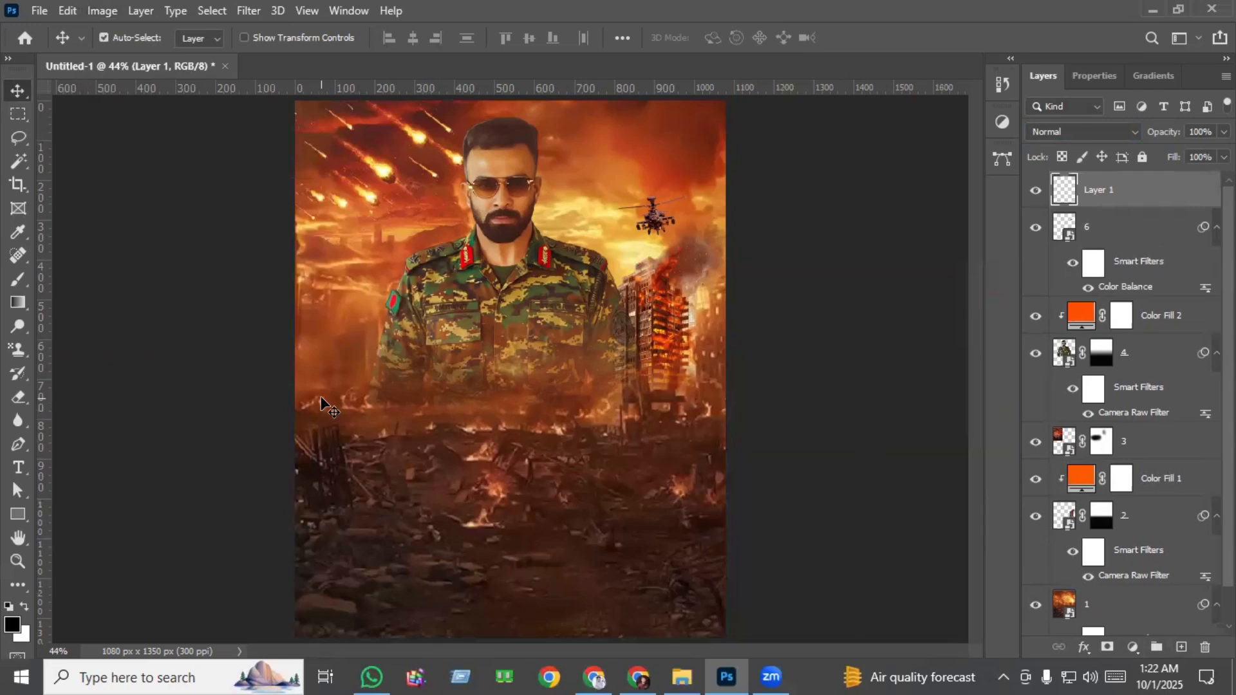
pyautogui.scroll(3, 322, 405)
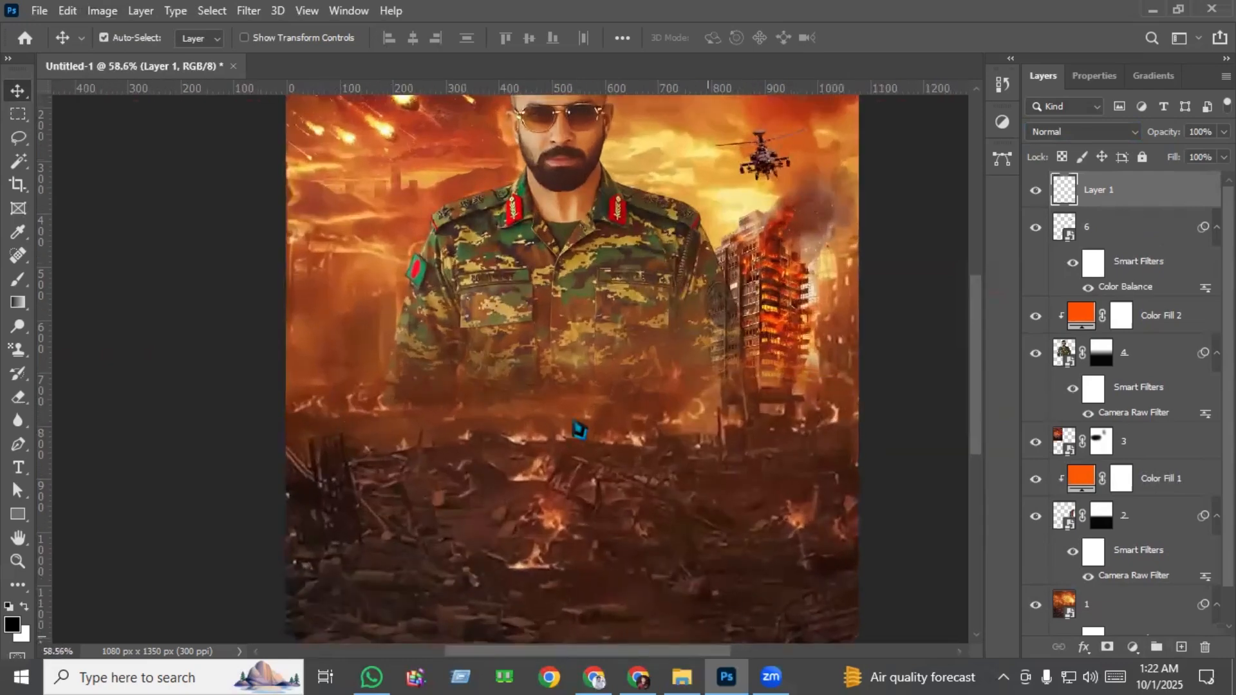
pyautogui.hotkey('alt', 'Tab')
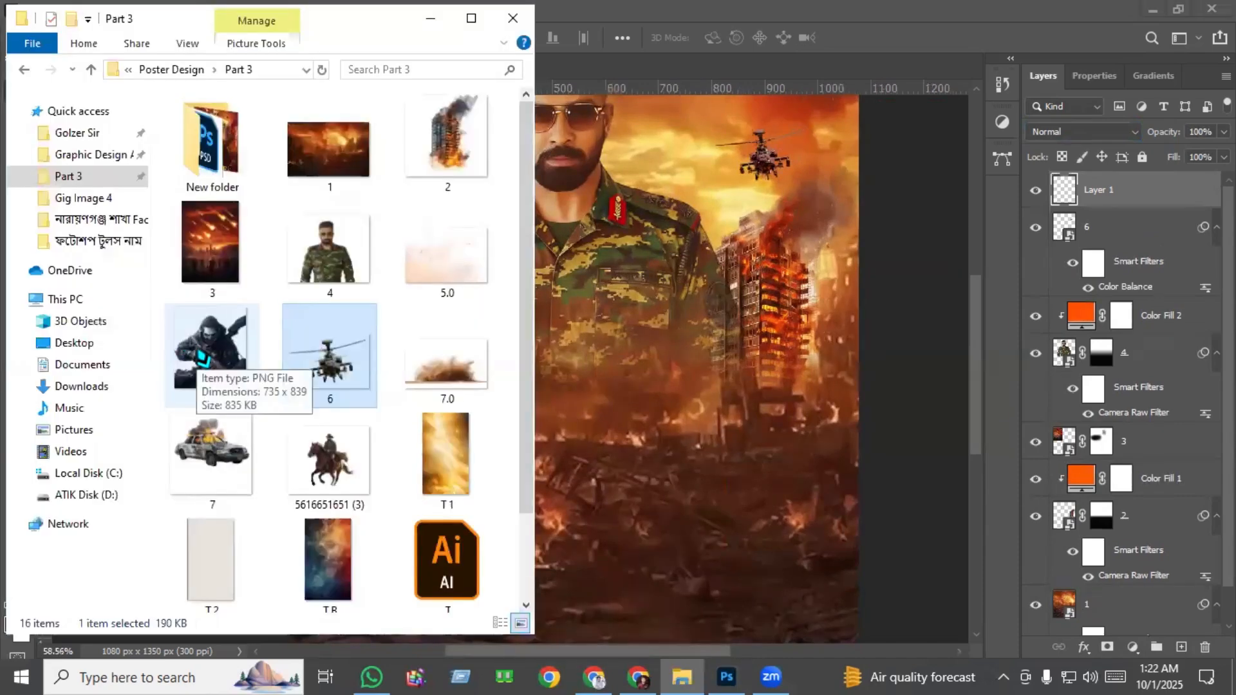
pyautogui.moveTo(199, 361); pyautogui.dragTo(670, 453)
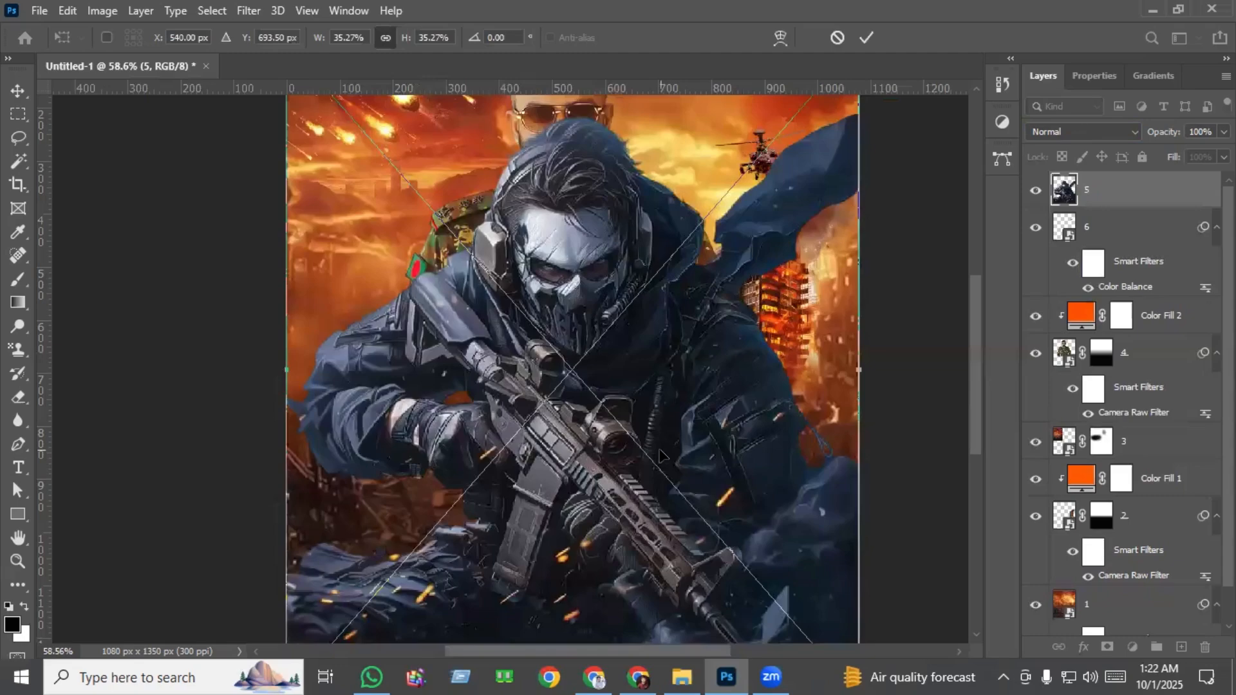
pyautogui.scroll(-3, 660, 455)
pyautogui.moveTo(730, 374); pyautogui.dragTo(562, 387)
pyautogui.moveTo(389, 415); pyautogui.dragTo(480, 445)
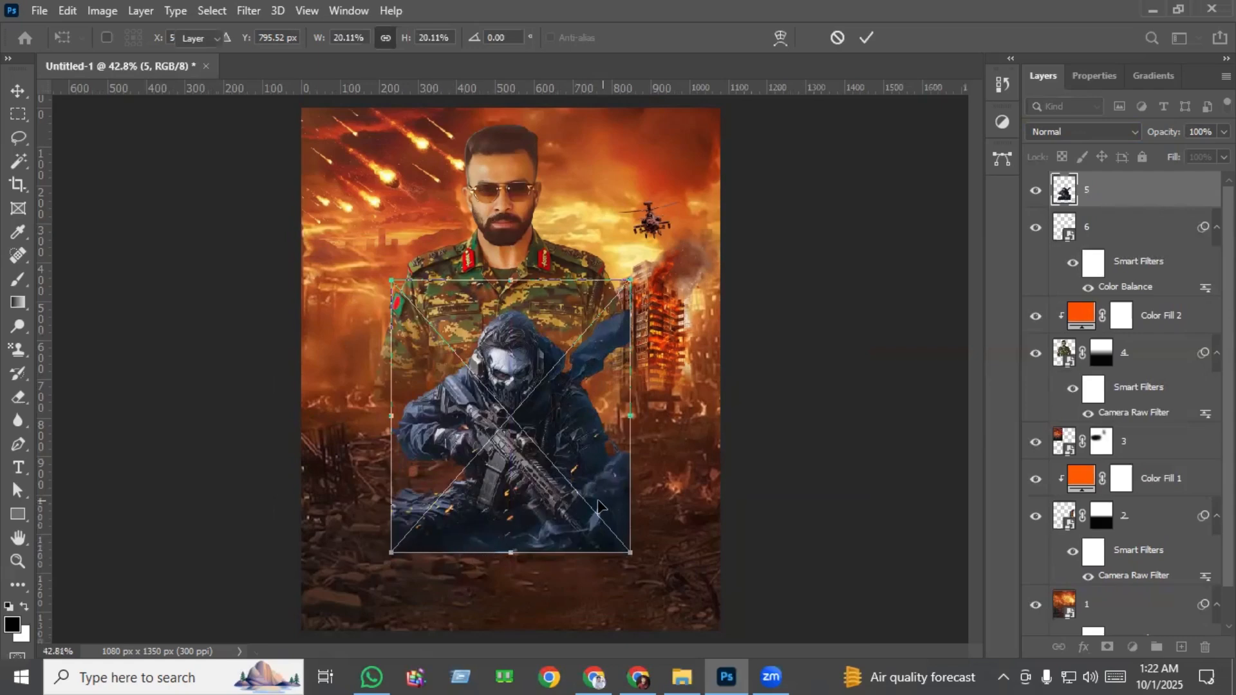
pyautogui.press('Return')
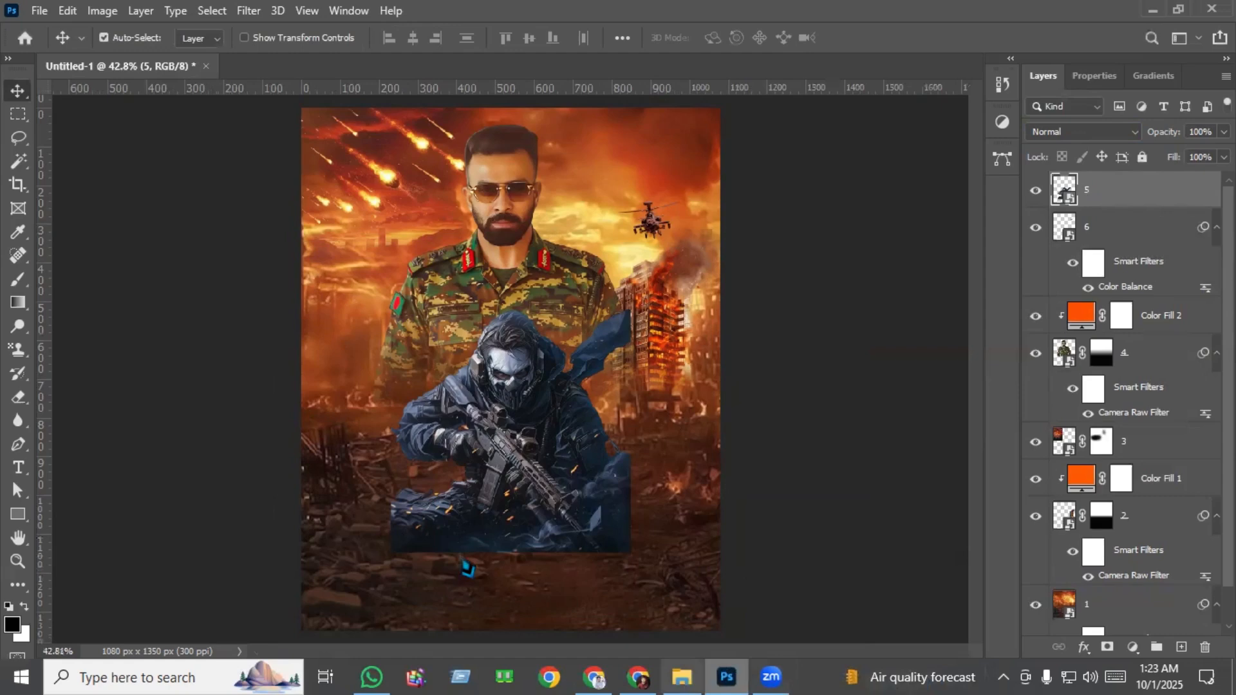
# Place texture image T B rotated -90° and scaled to about 80%, covering the bottom strip of the poster below the gunman.
pyautogui.click(682, 677)
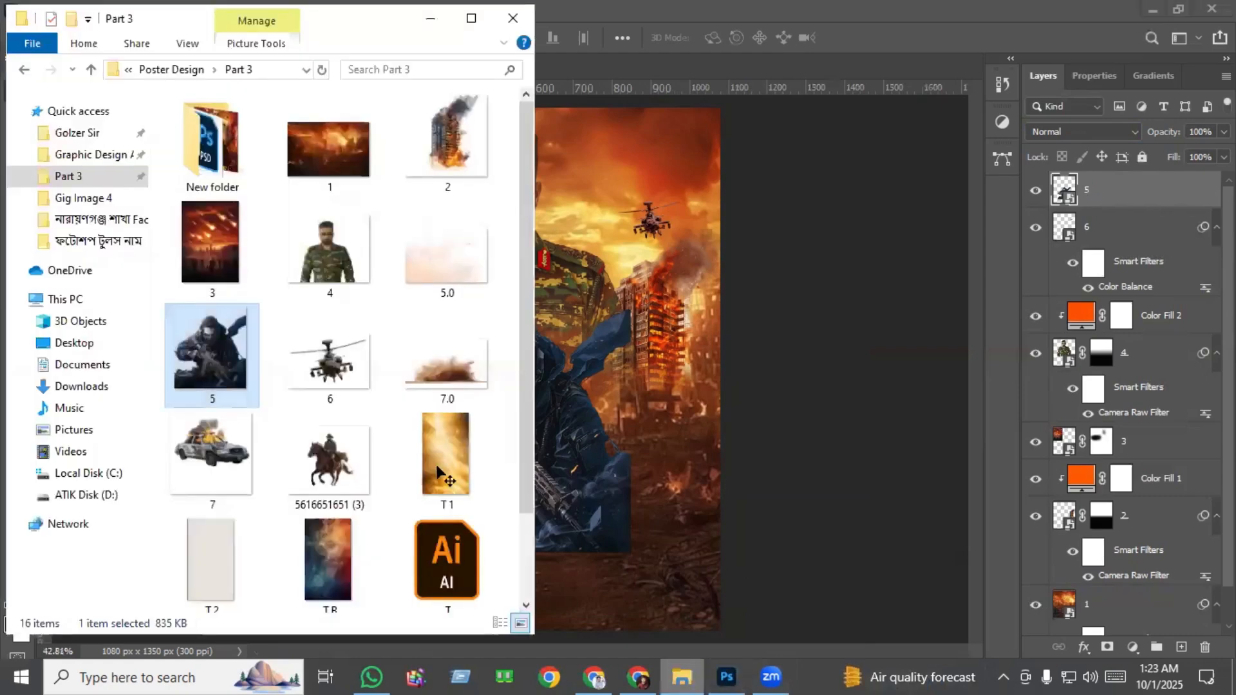
pyautogui.scroll(-2, 284, 508)
pyautogui.click(342, 475)
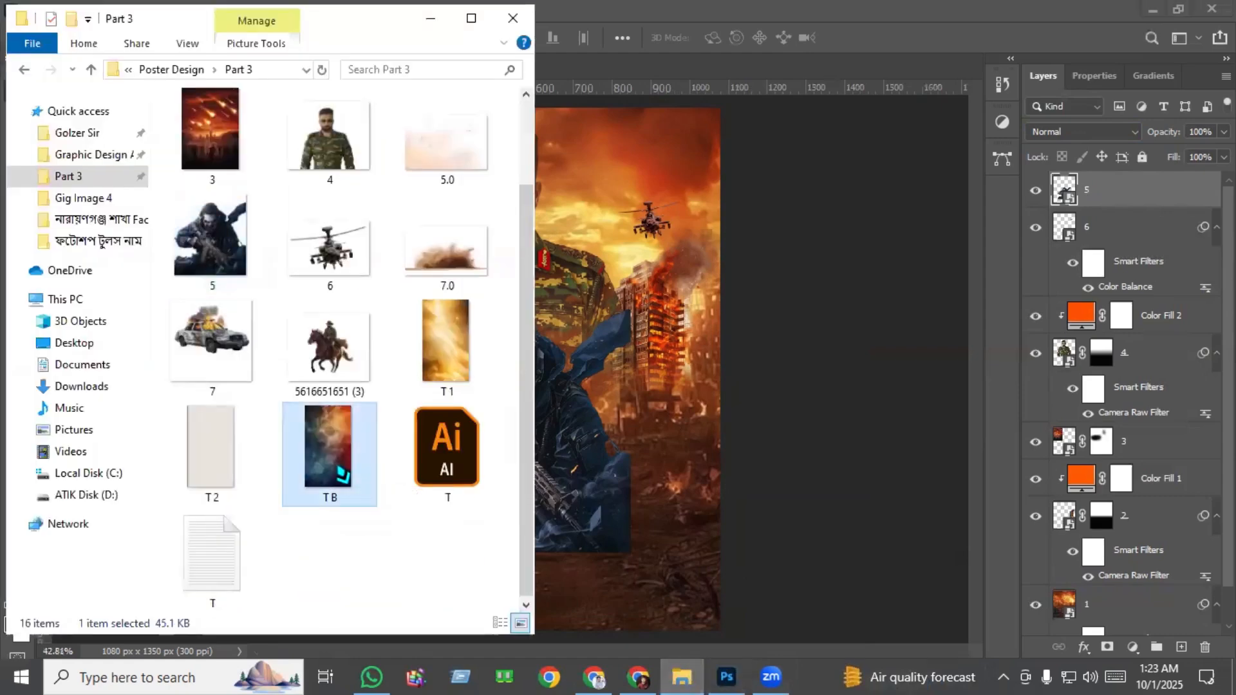
pyautogui.moveTo(341, 475); pyautogui.dragTo(675, 466)
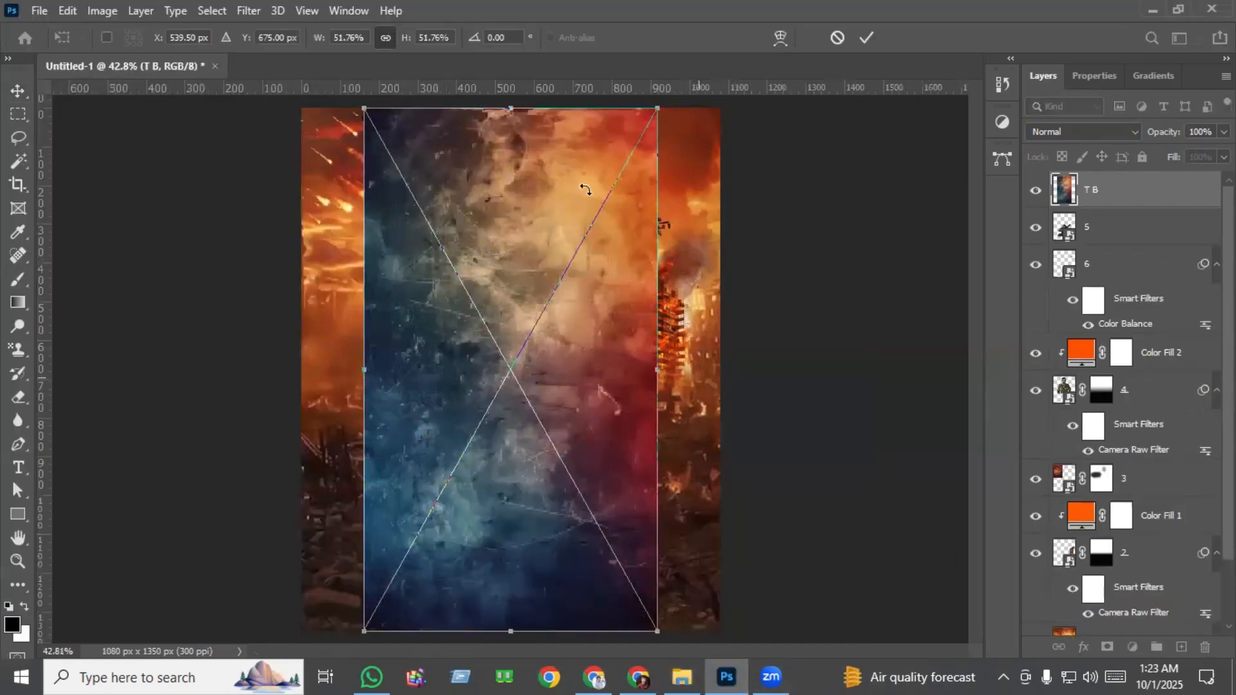
pyautogui.moveTo(585, 189); pyautogui.dragTo(505, 183)
pyautogui.moveTo(770, 370); pyautogui.dragTo(995, 370)
pyautogui.moveTo(618, 160); pyautogui.dragTo(588, 122)
pyautogui.moveTo(603, 279); pyautogui.dragTo(590, 671)
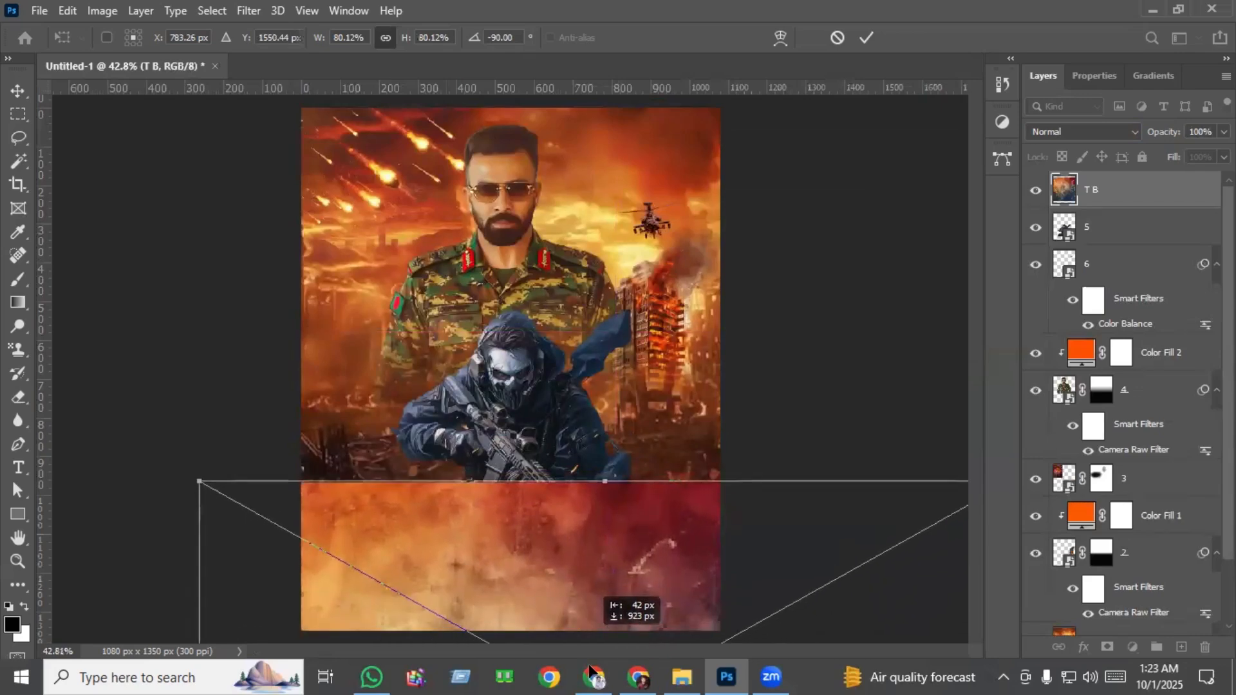
pyautogui.press('Return')
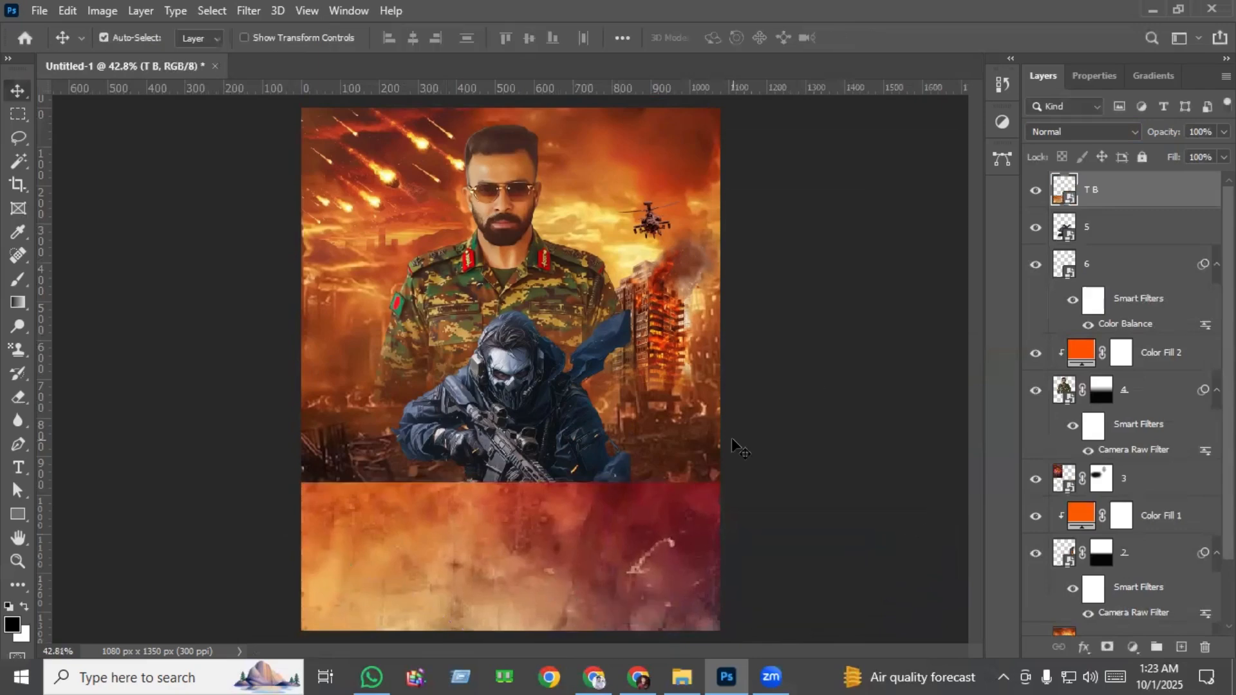
# Add a layer mask to the T B texture and fade its upper edge with a short vertical black-to-white linear gradient.
pyautogui.click(1107, 647)
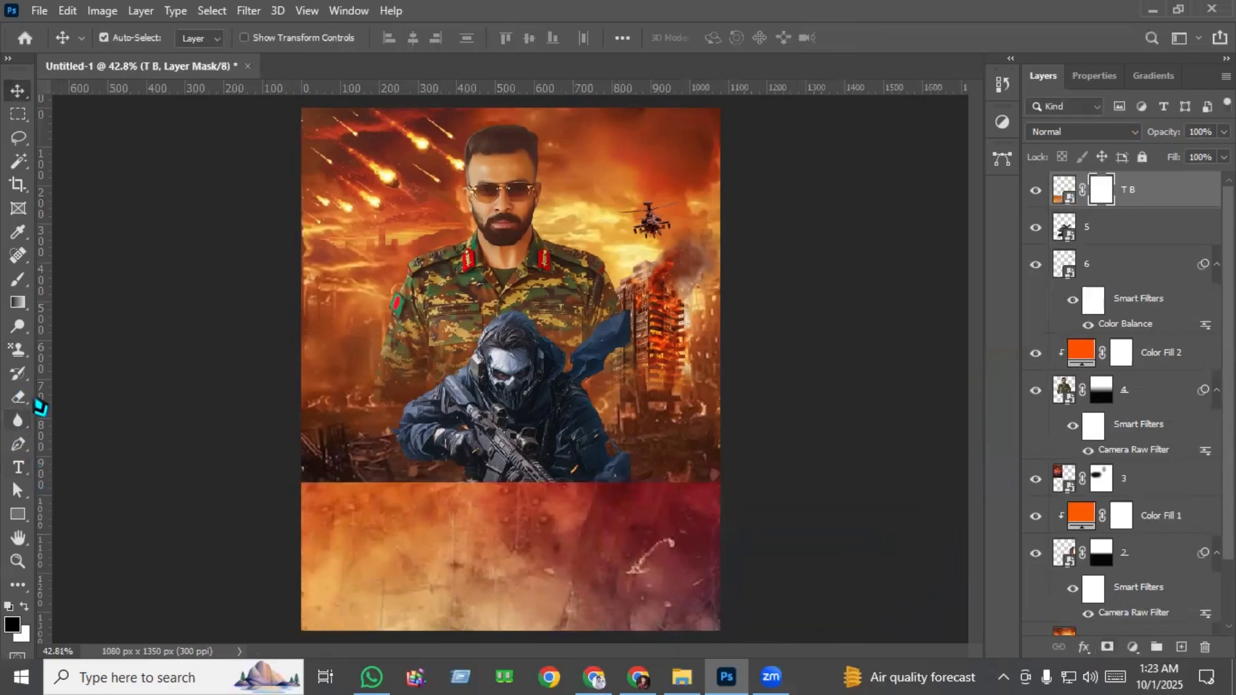
pyautogui.press('g')
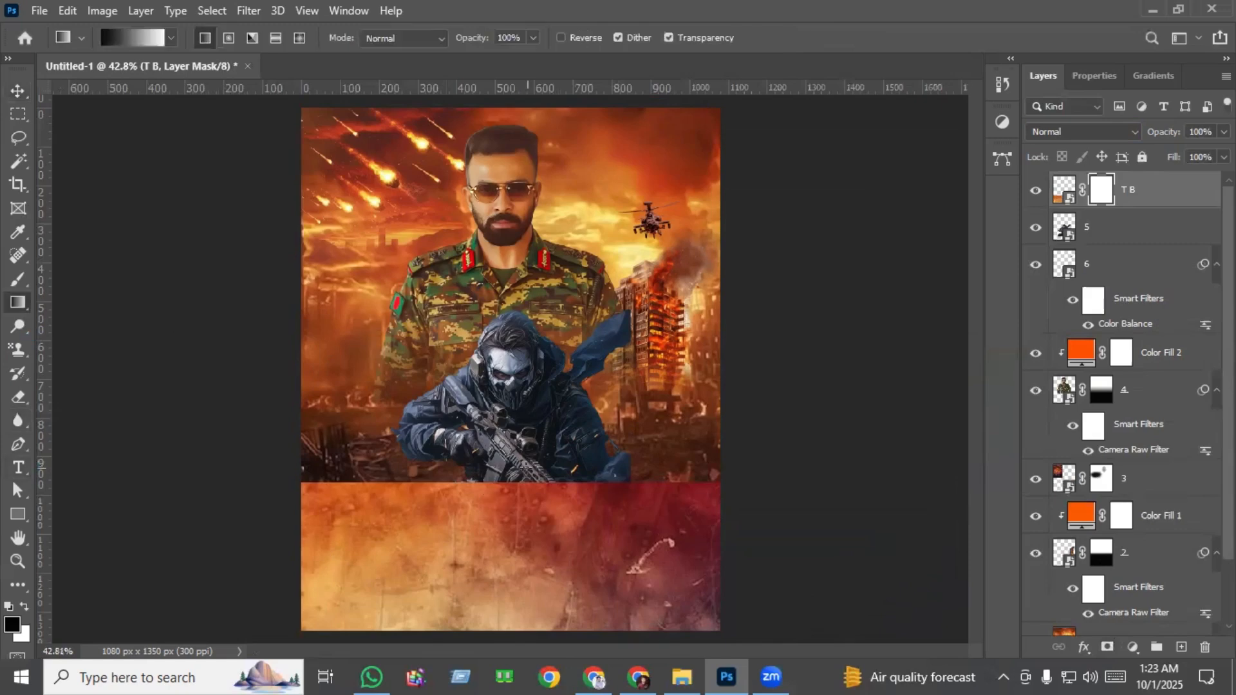
pyautogui.moveTo(524, 465); pyautogui.dragTo(524, 551)
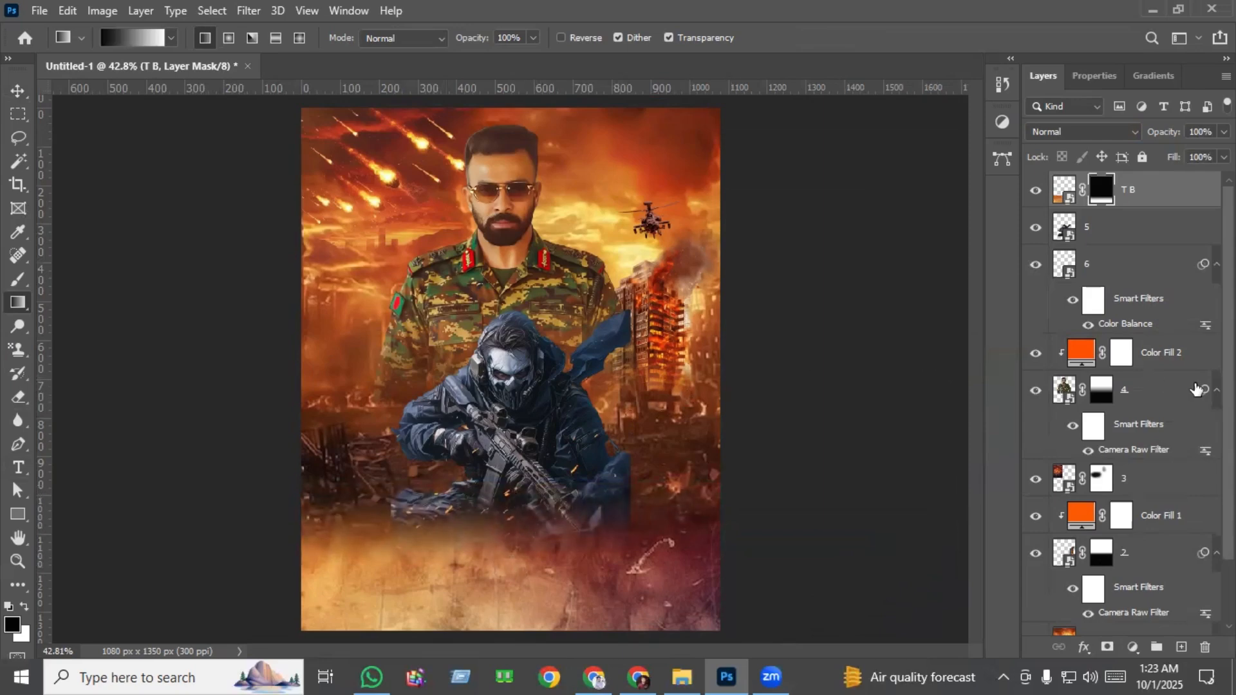
# Add a layer mask to the masked gunman and fade his lower body into the ruins with upward black-to-white linear gradients.
pyautogui.click(1094, 237)
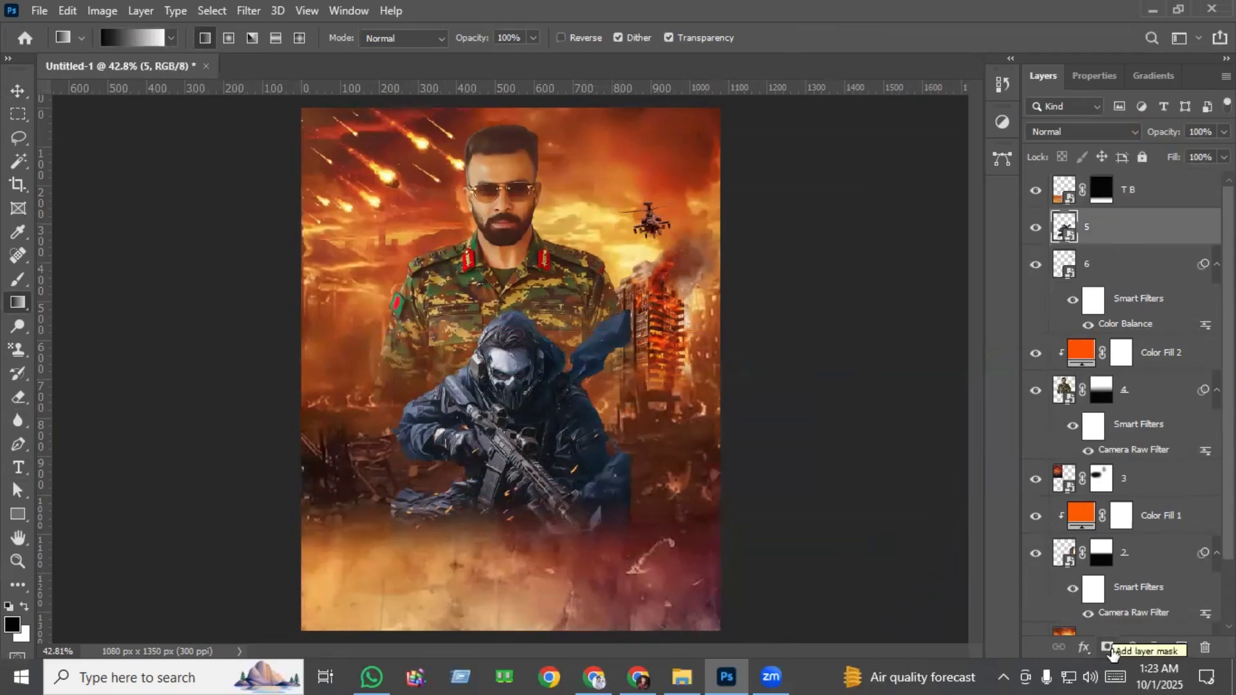
pyautogui.click(1109, 648)
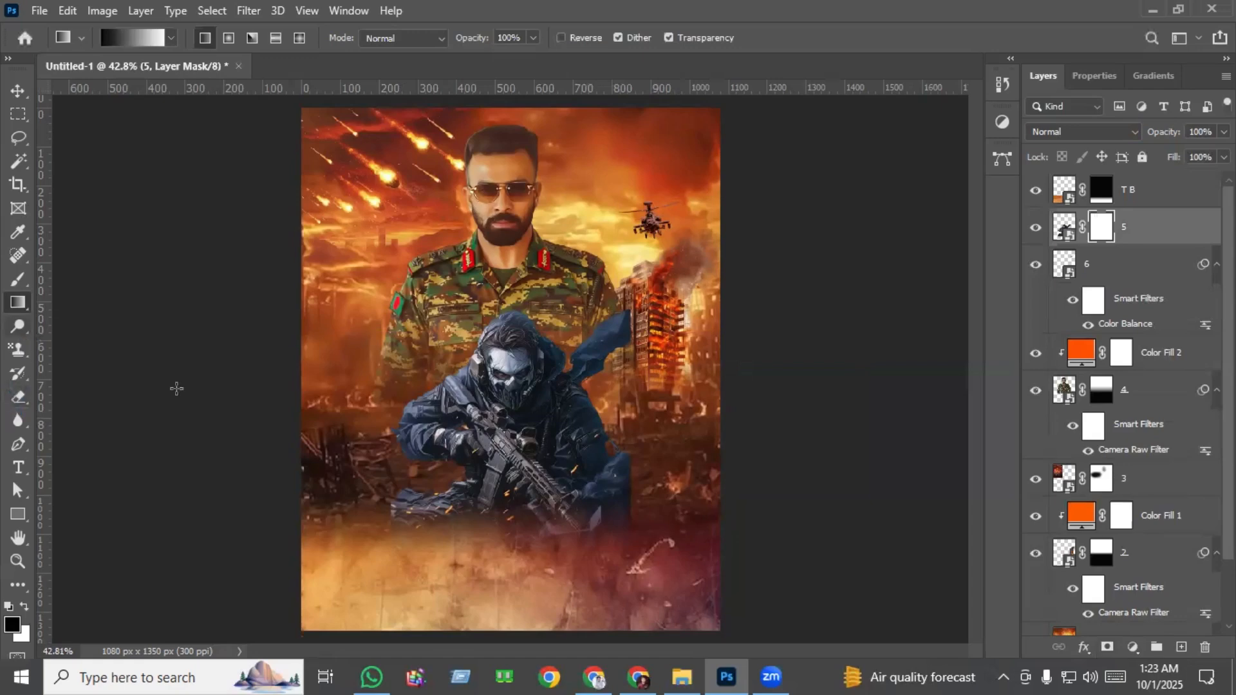
pyautogui.moveTo(519, 549); pyautogui.dragTo(518, 426)
pyautogui.moveTo(530, 536); pyautogui.dragTo(532, 464)
pyautogui.moveTo(506, 524); pyautogui.dragTo(506, 434)
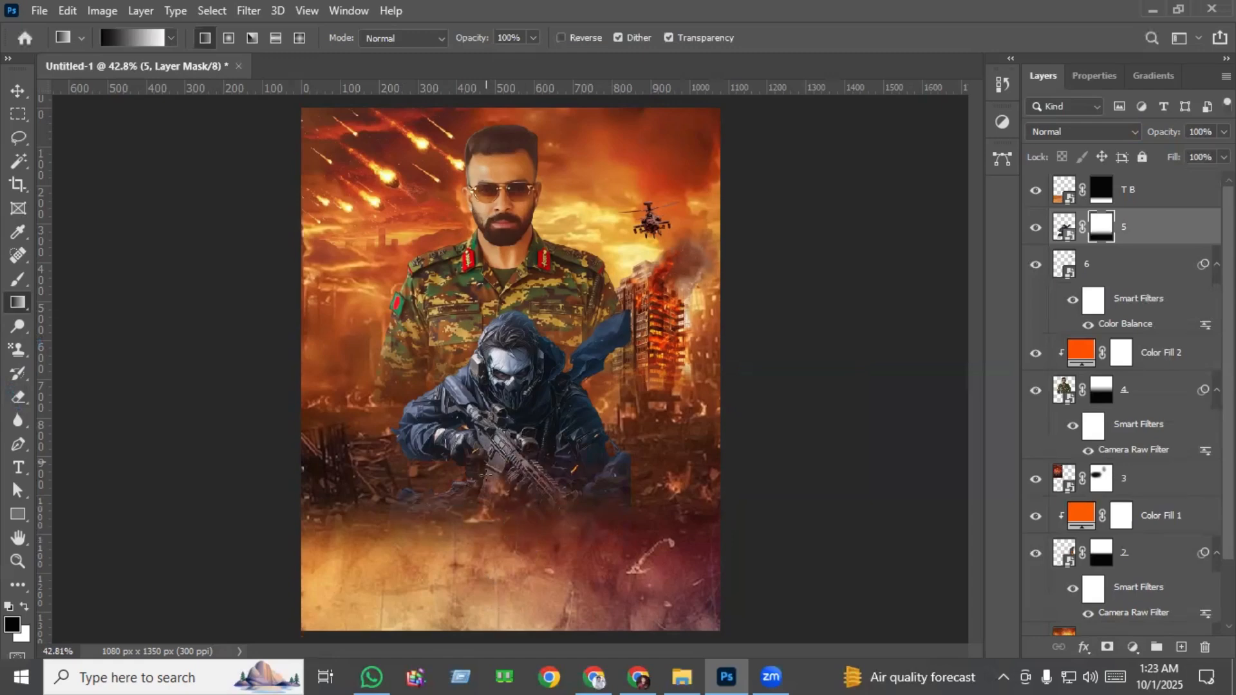
pyautogui.moveTo(530, 517); pyautogui.dragTo(529, 425)
# Paint black on the masked gunman's layer mask with a 110 px brush at 60% opacity to remove the hard edge beside his elbow.
pyautogui.scroll(3, 550, 497)
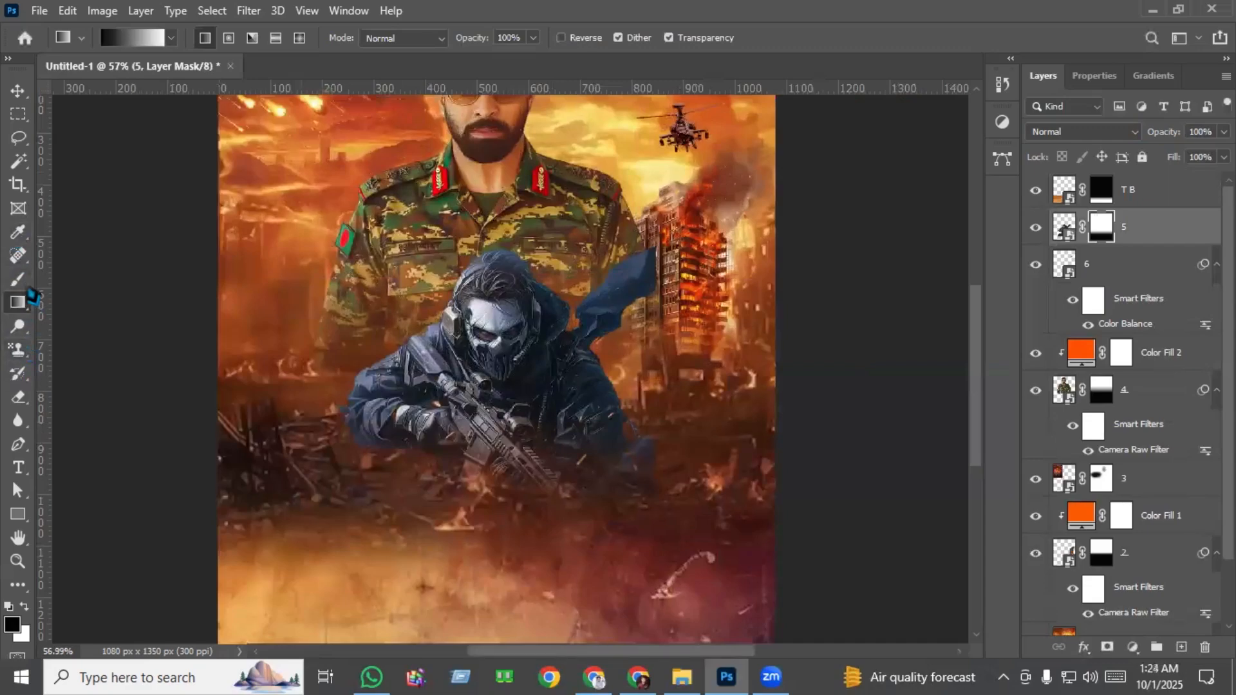
pyautogui.click(18, 280)
pyautogui.scroll(4, 654, 389)
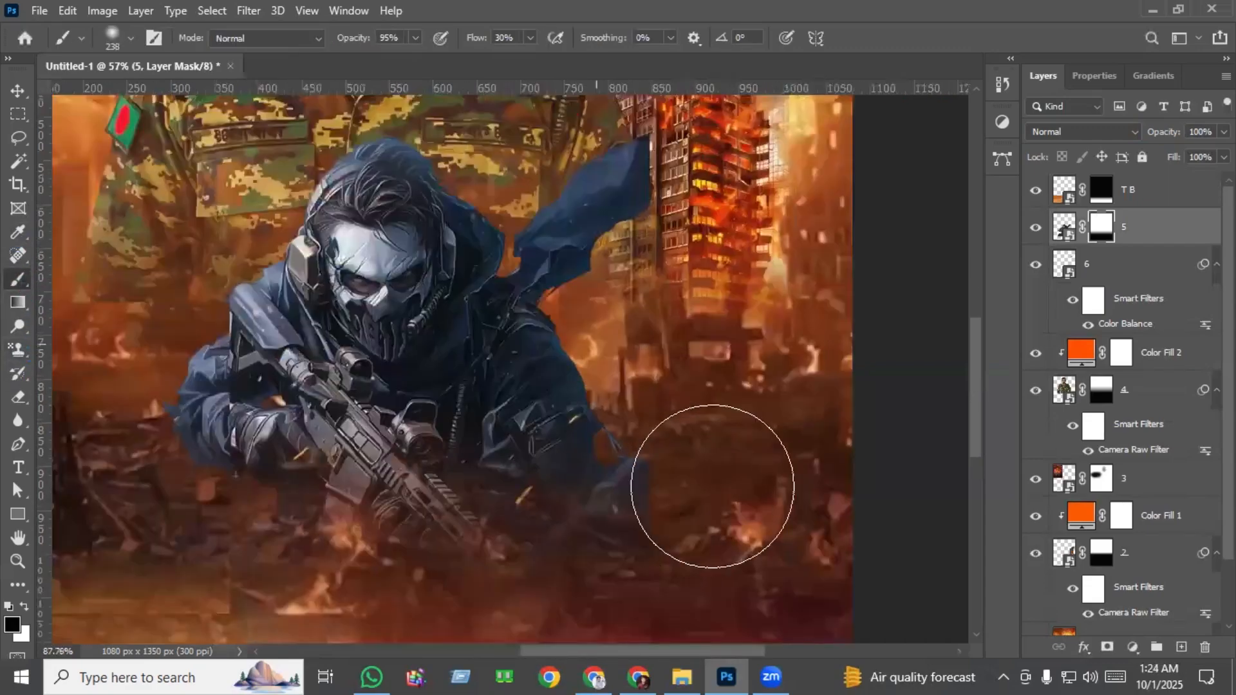
pyautogui.moveTo(728, 480)
pyautogui.mouseDown()
pyautogui.moveTo(687, 489)
pyautogui.moveTo(700, 491)
pyautogui.mouseUp()
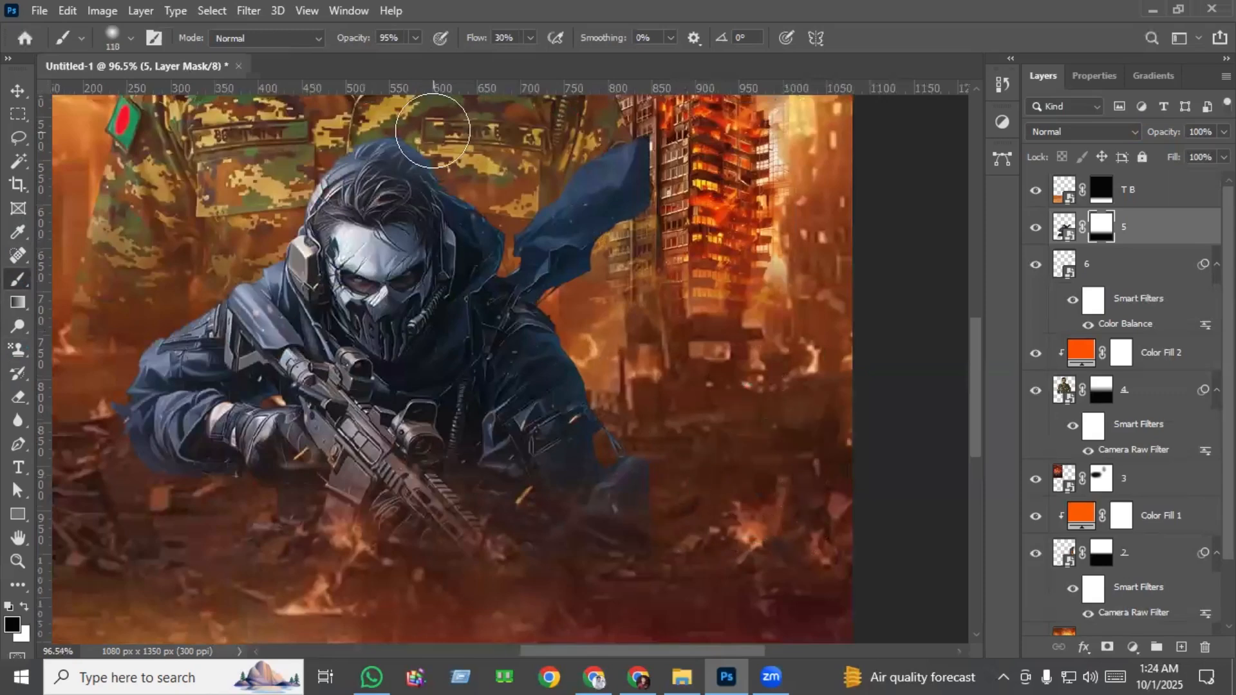
pyautogui.click(415, 37)
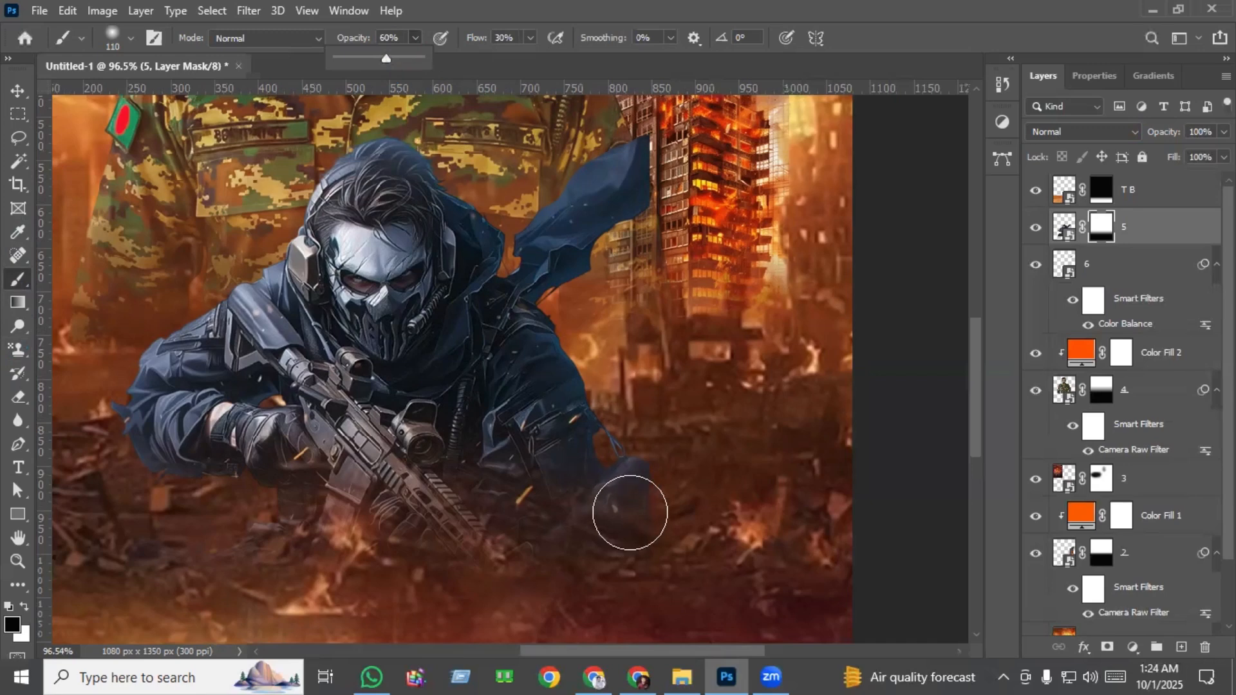
pyautogui.moveTo(657, 453)
pyautogui.mouseDown()
pyautogui.moveTo(640, 485)
pyautogui.moveTo(635, 629)
pyautogui.moveTo(656, 446)
pyautogui.moveTo(645, 459)
pyautogui.moveTo(646, 582)
pyautogui.moveTo(657, 525)
pyautogui.moveTo(764, 530)
pyautogui.mouseUp()
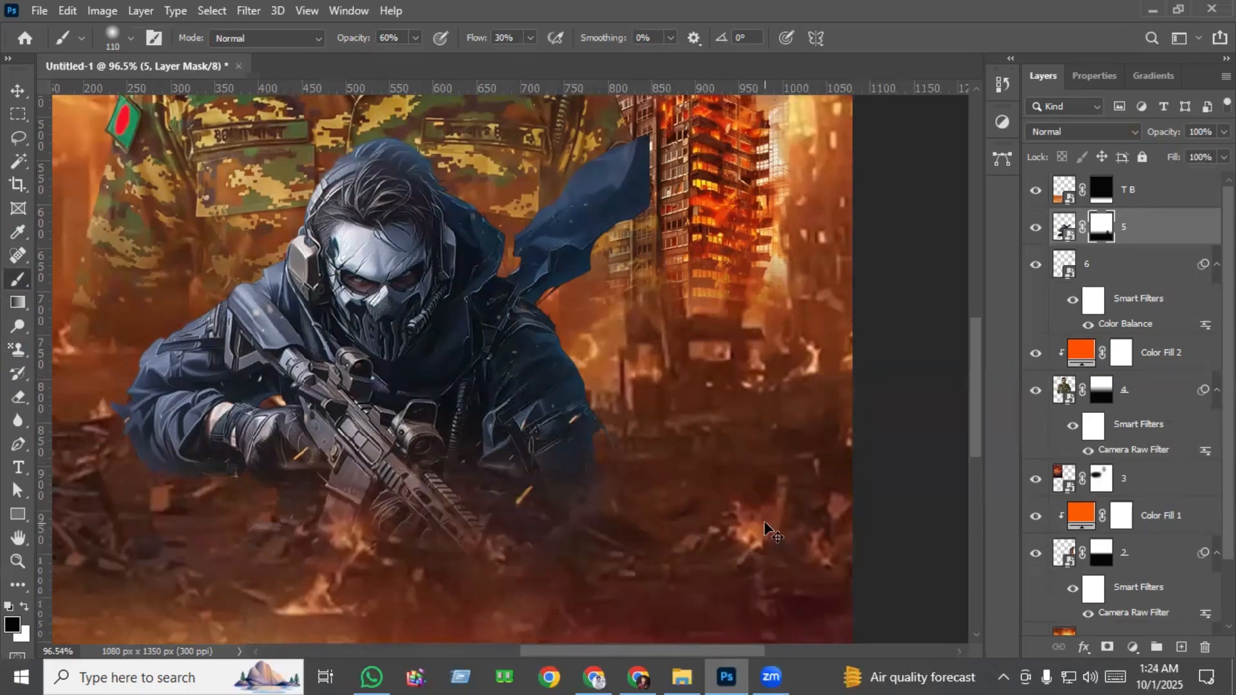
pyautogui.hotkey('ctrl', '0')
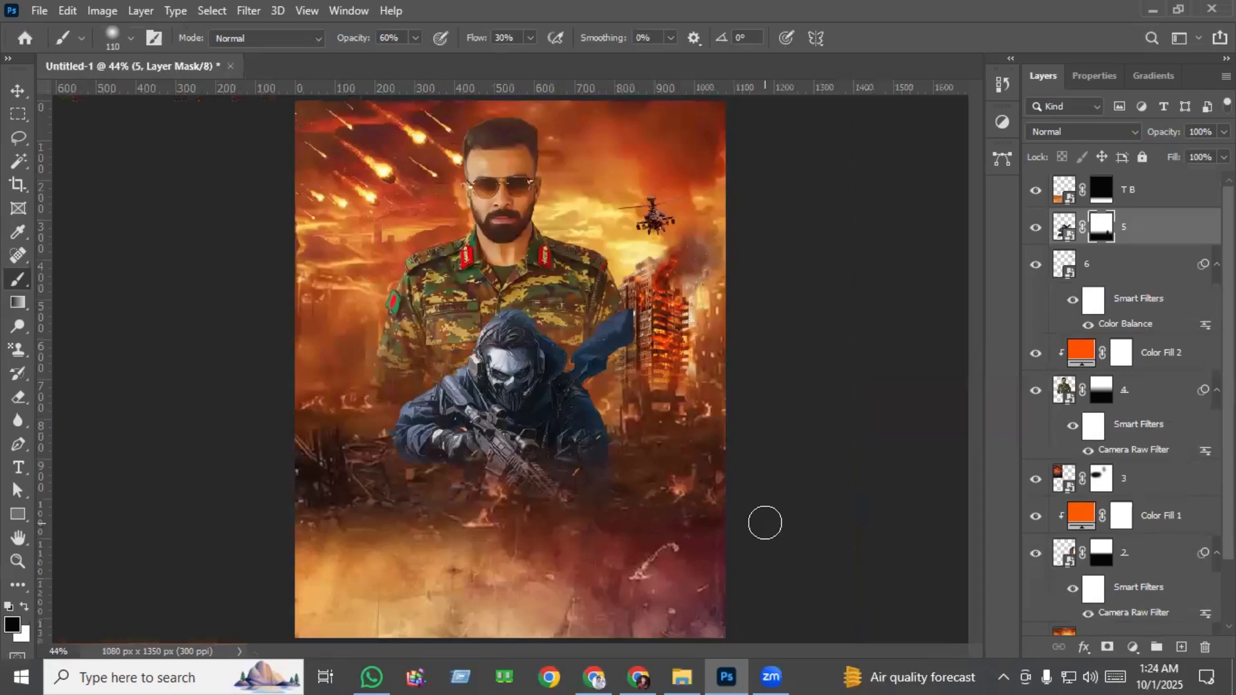
# Add an orange solid color fill layer (f77a00) directly above the masked gunman layer.
pyautogui.press('v')
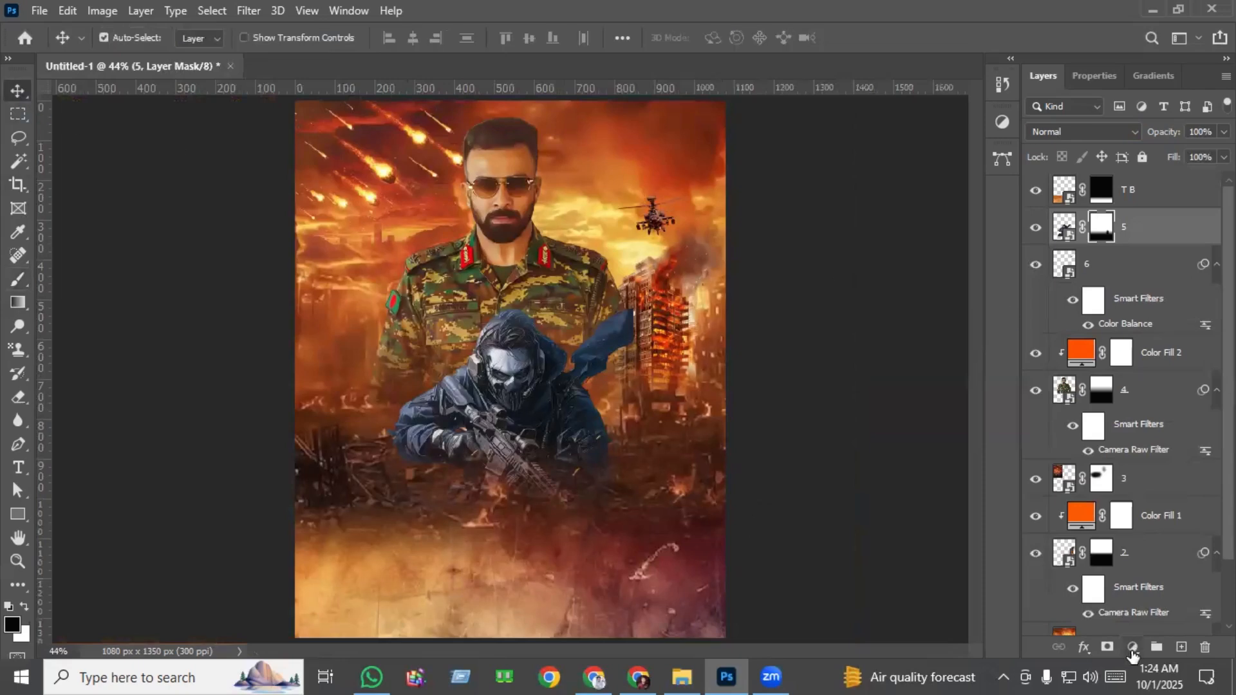
pyautogui.click(1133, 647)
pyautogui.click(1187, 333)
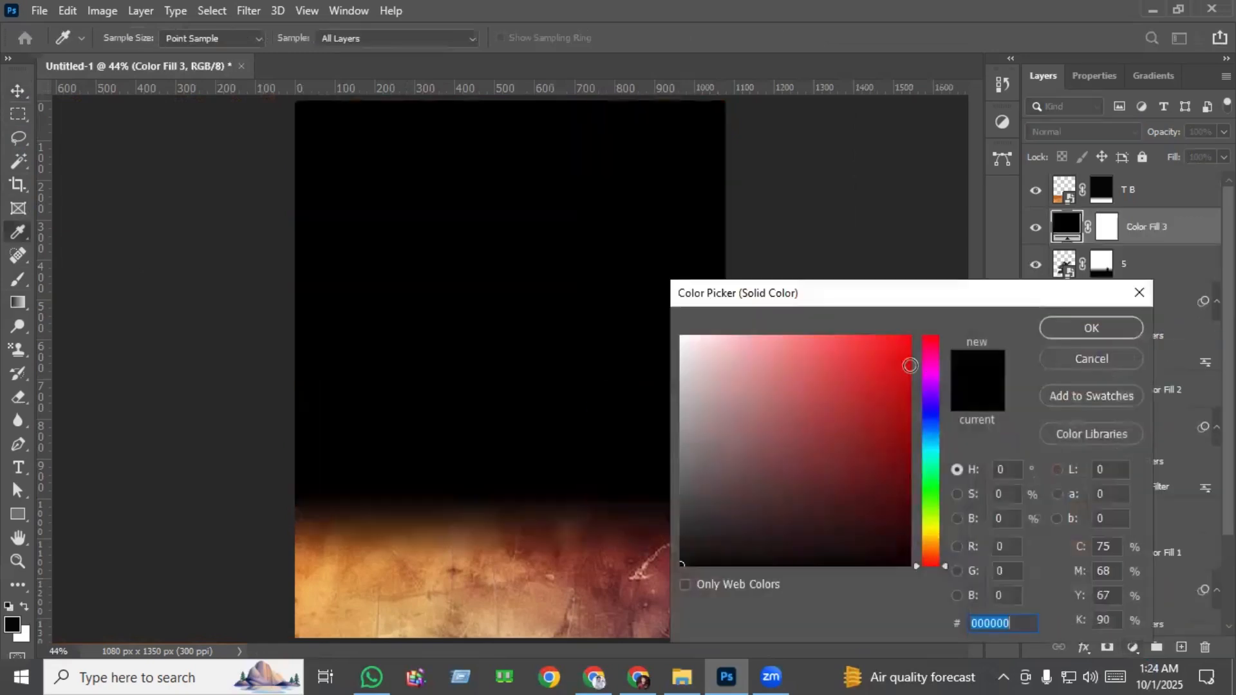
pyautogui.moveTo(893, 424); pyautogui.dragTo(908, 342)
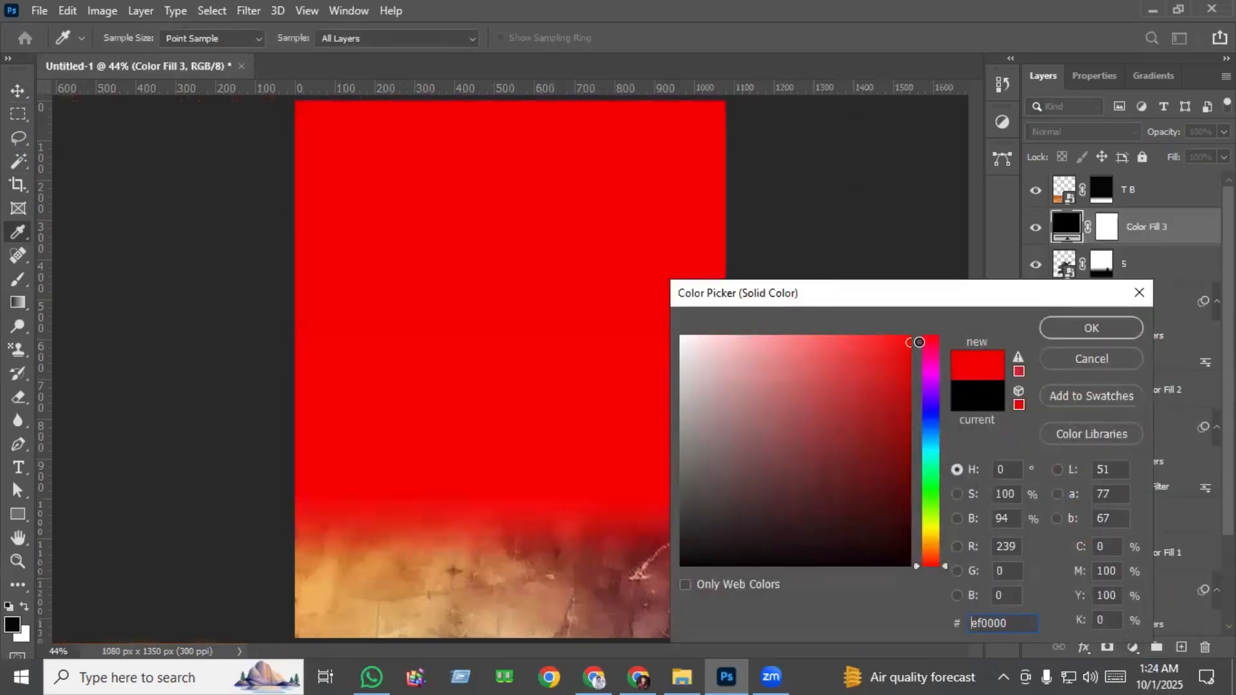
pyautogui.moveTo(935, 552)
pyautogui.mouseDown()
pyautogui.moveTo(939, 534)
pyautogui.moveTo(941, 552)
pyautogui.mouseUp()
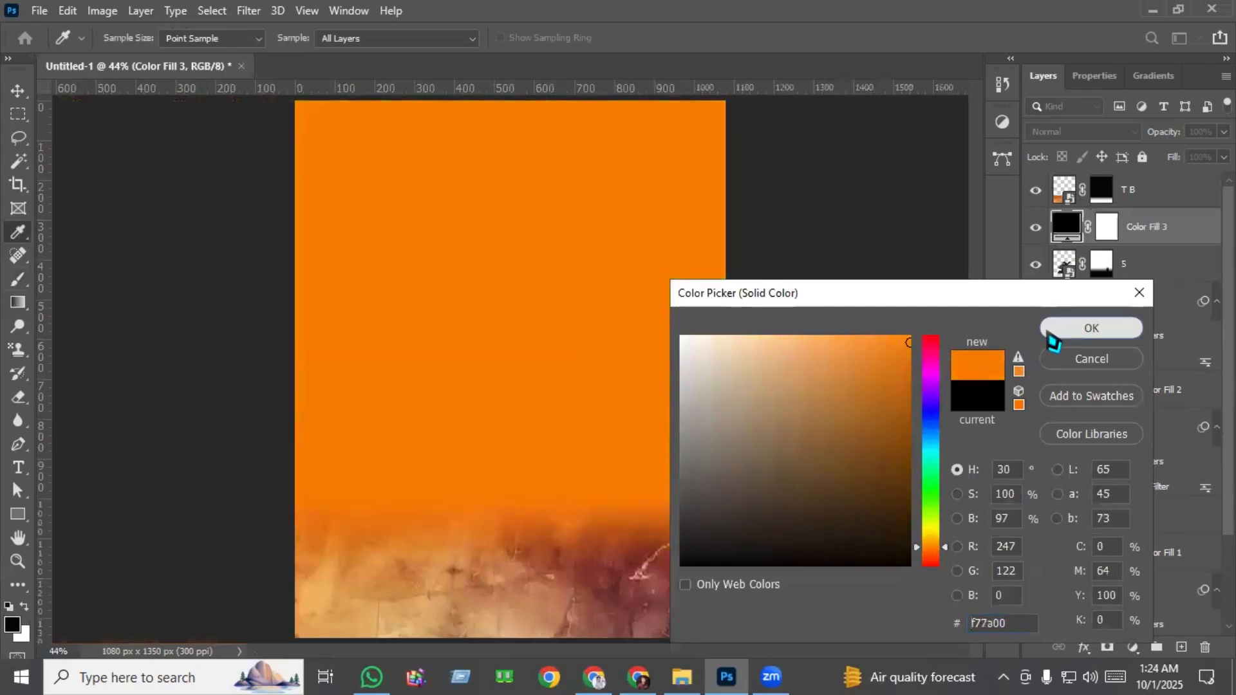
pyautogui.click(1054, 332)
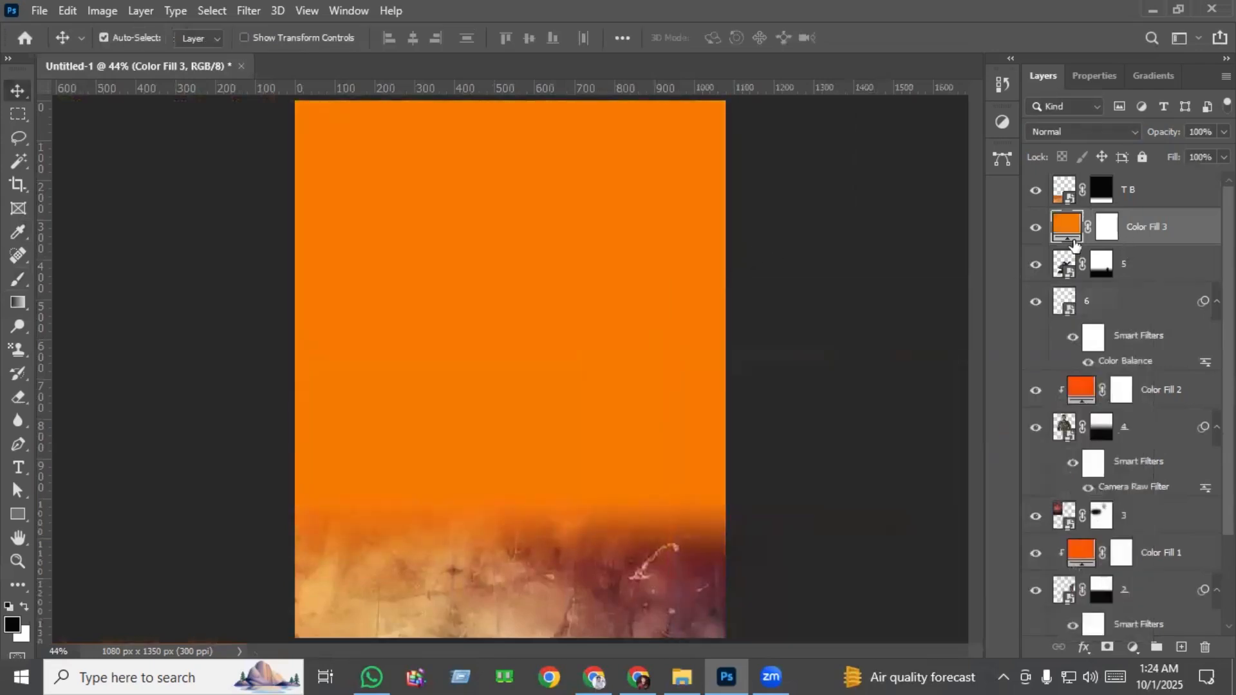
# Clip the orange fill to the masked gunman layer and set its blend mode to Overlay.
pyautogui.moveTo(1071, 250); pyautogui.dragTo(1069, 237)
pyautogui.keyDown('alt'); pyautogui.click(1069, 240); pyautogui.keyUp('alt')
pyautogui.click(1040, 132)
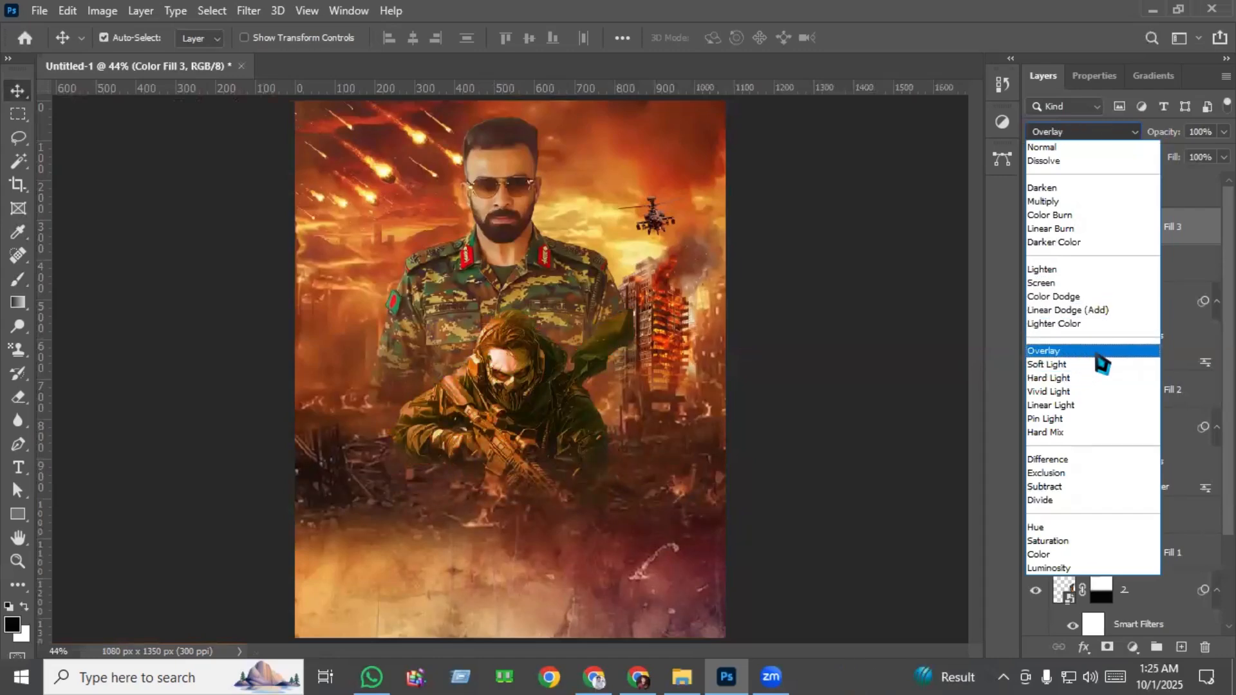
pyautogui.click(1098, 353)
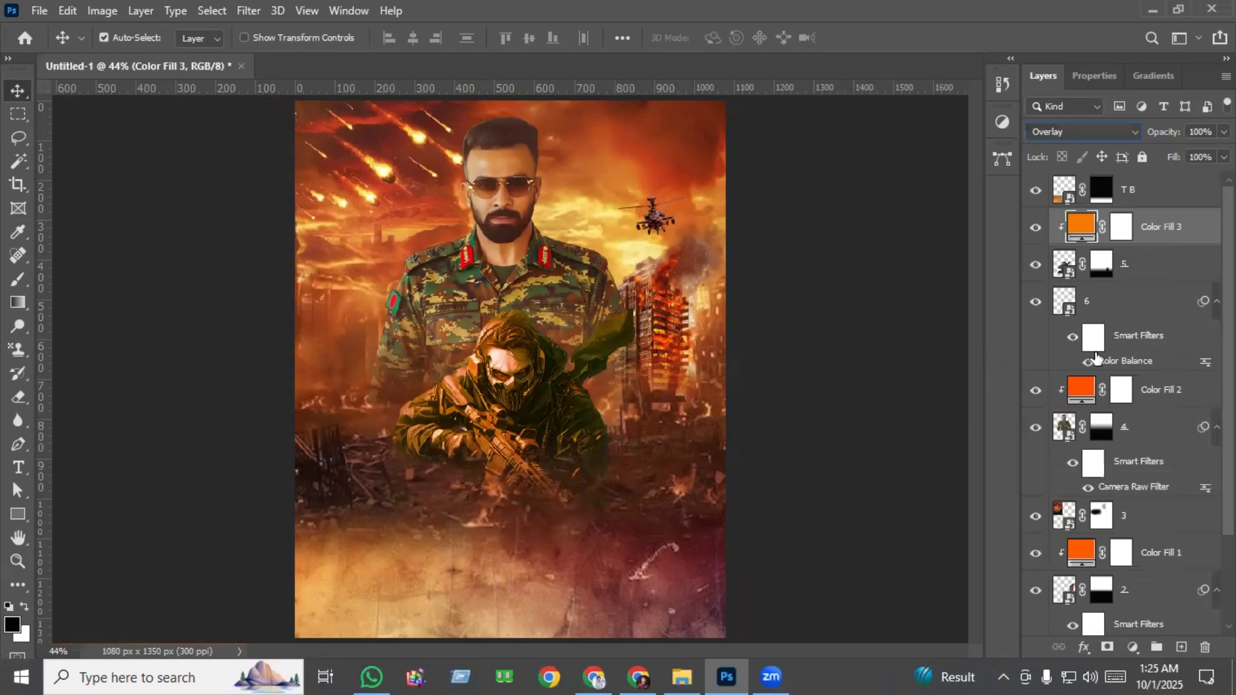
# Change the gunman's clipped fill color to f75100 and lower its layer opacity to 50%.
pyautogui.doubleClick(1090, 227)
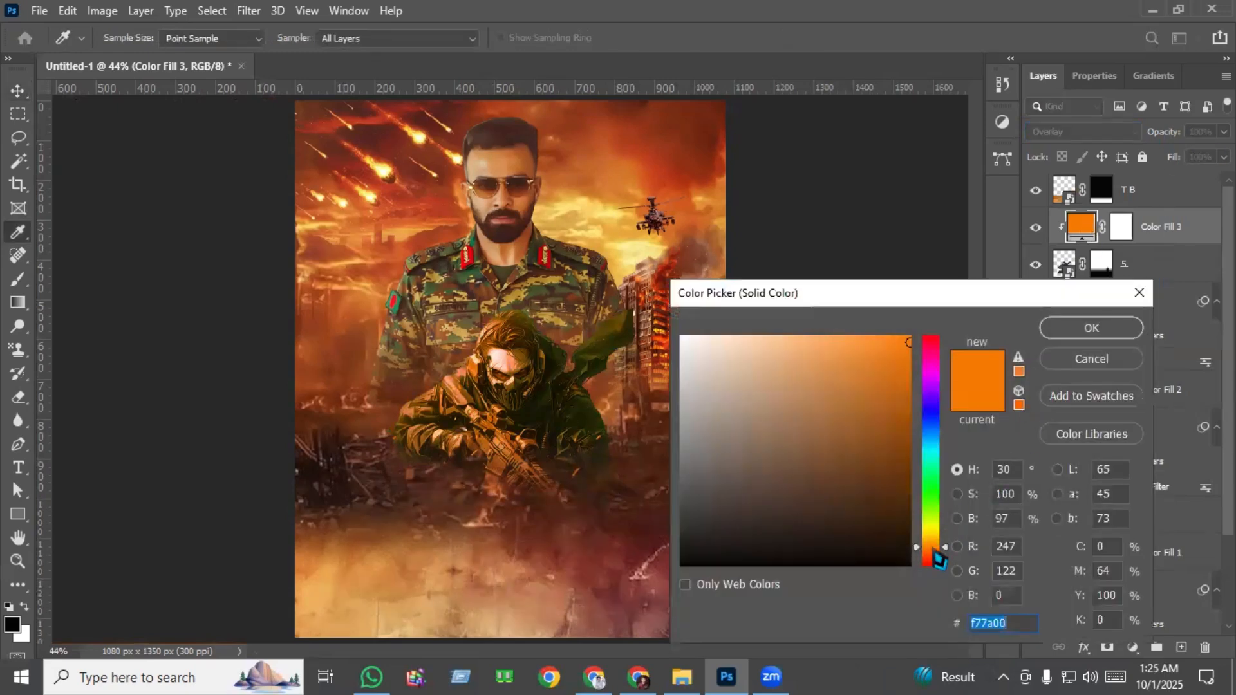
pyautogui.moveTo(938, 552)
pyautogui.mouseDown()
pyautogui.moveTo(938, 568)
pyautogui.moveTo(938, 553)
pyautogui.mouseUp()
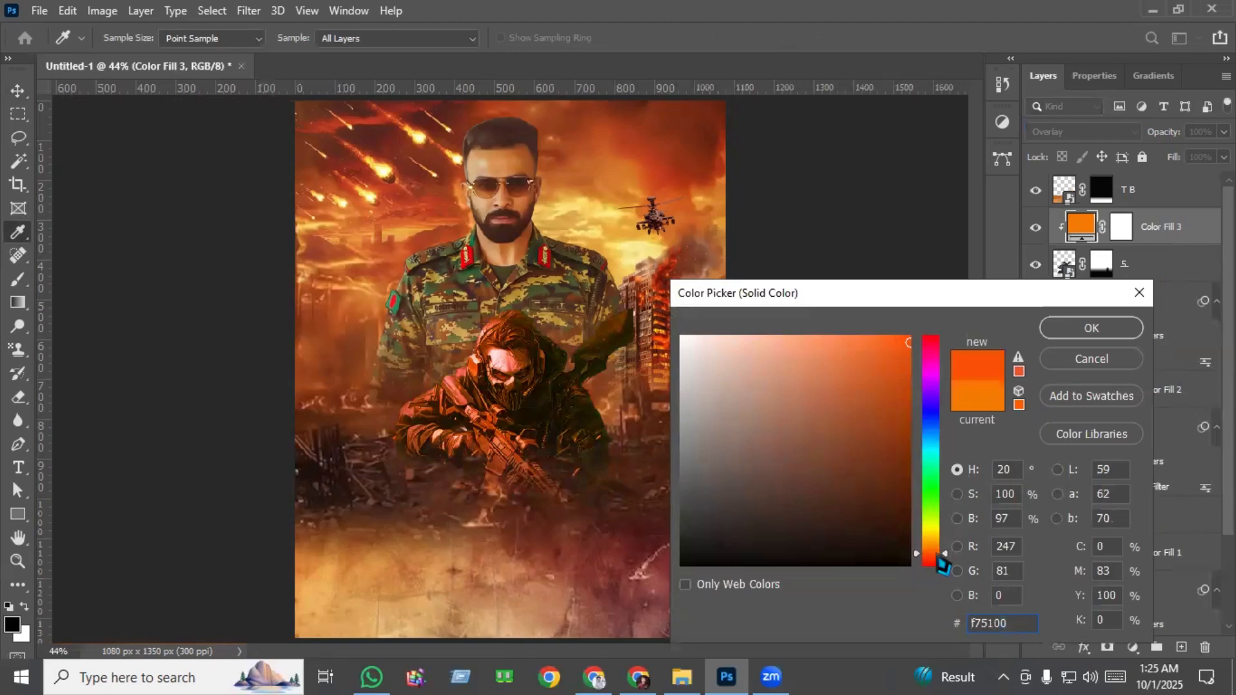
pyautogui.click(1091, 328)
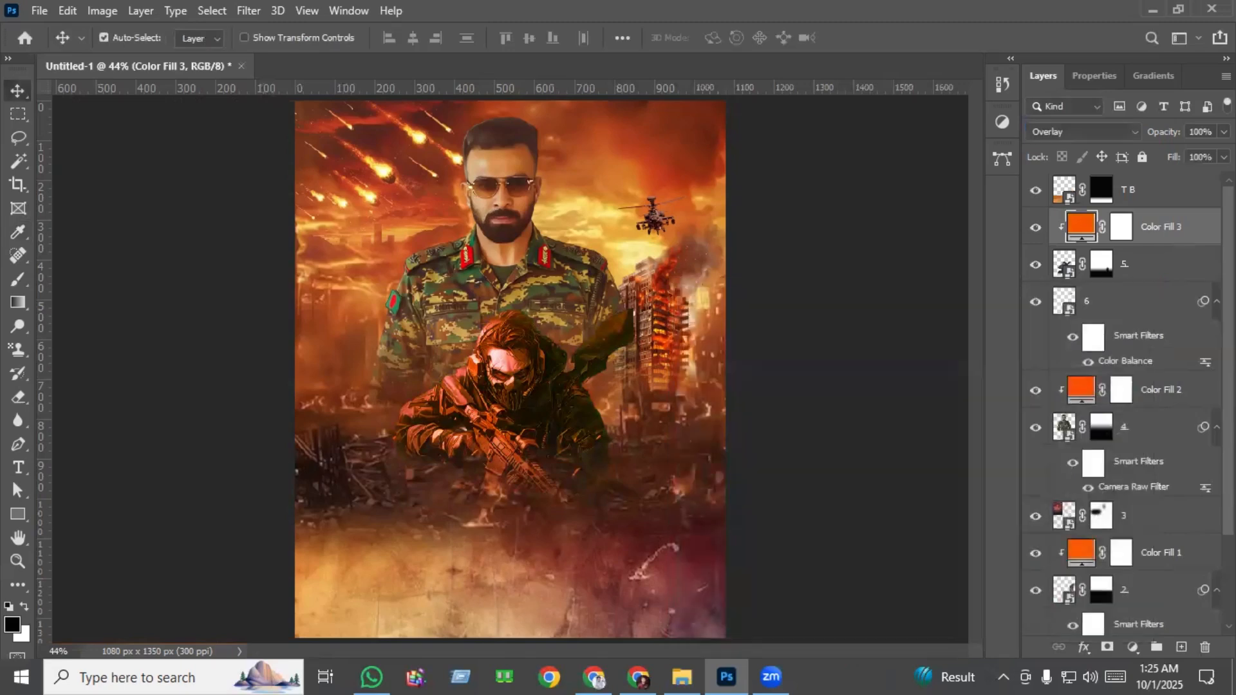
pyautogui.click(1224, 132)
pyautogui.moveTo(1216, 157); pyautogui.dragTo(1173, 155)
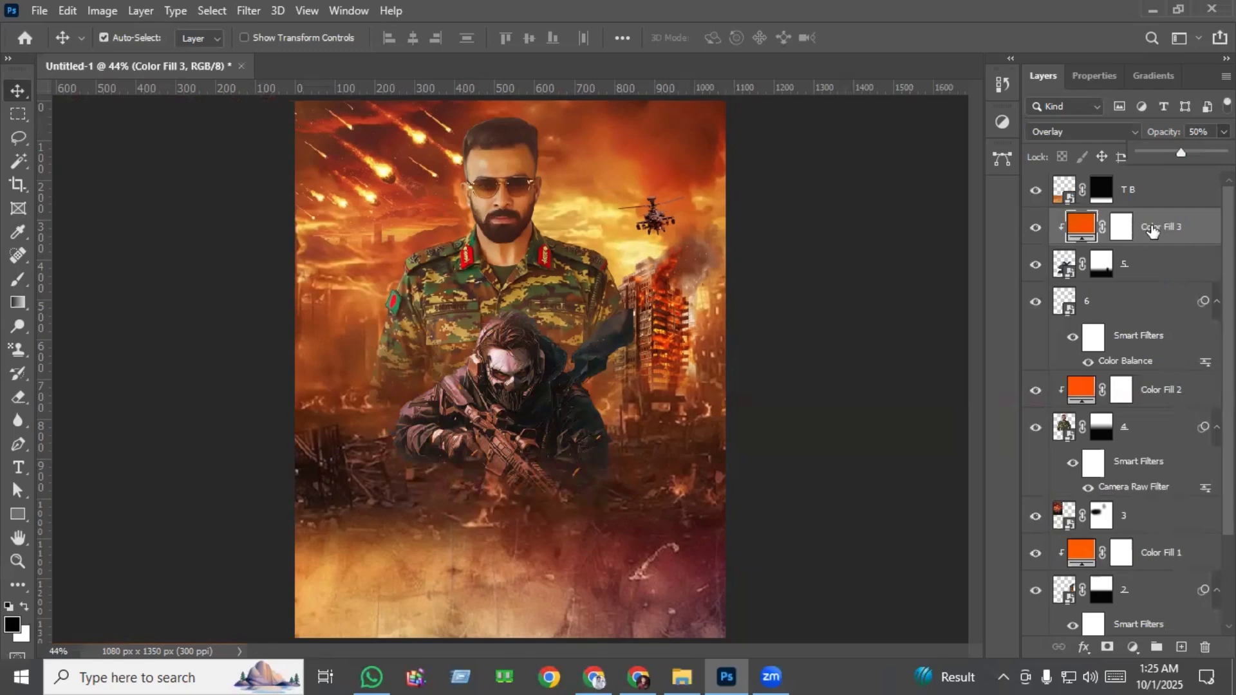
pyautogui.click(1163, 238)
# Create a new layer above the T B texture and place the burning police car image 7 from the Part 3 folder.
pyautogui.click(1141, 201)
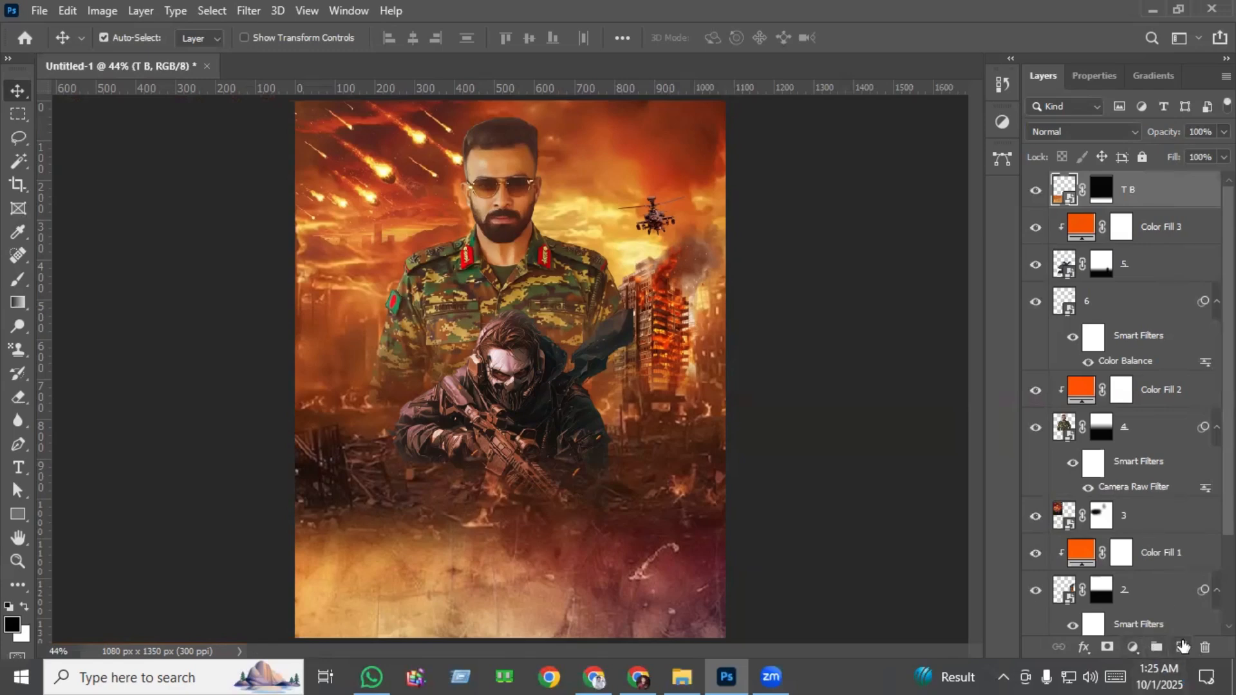
pyautogui.click(1183, 646)
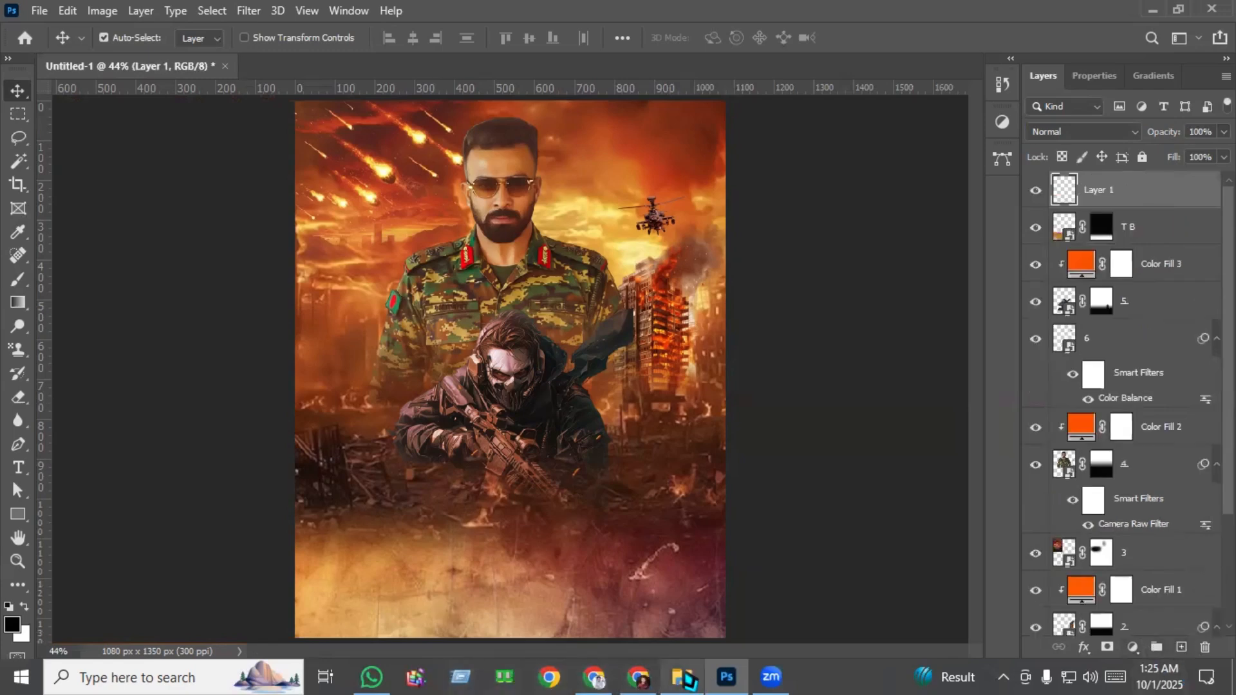
pyautogui.click(682, 677)
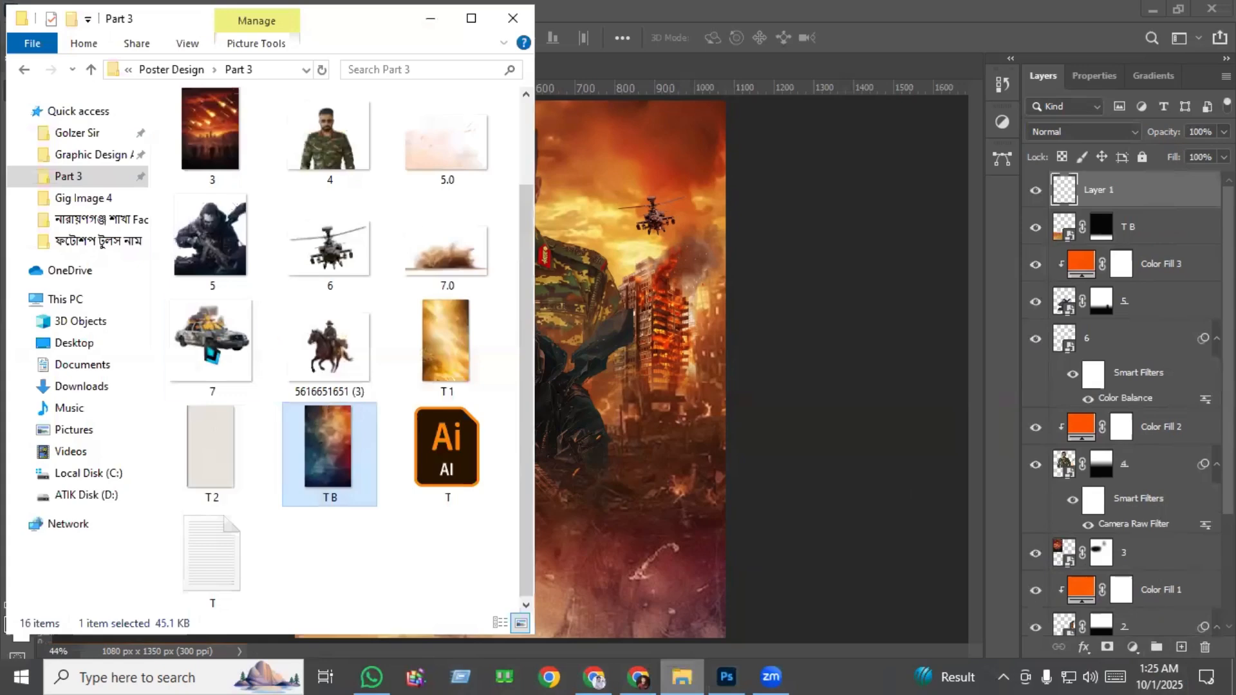
pyautogui.moveTo(211, 351); pyautogui.dragTo(629, 403)
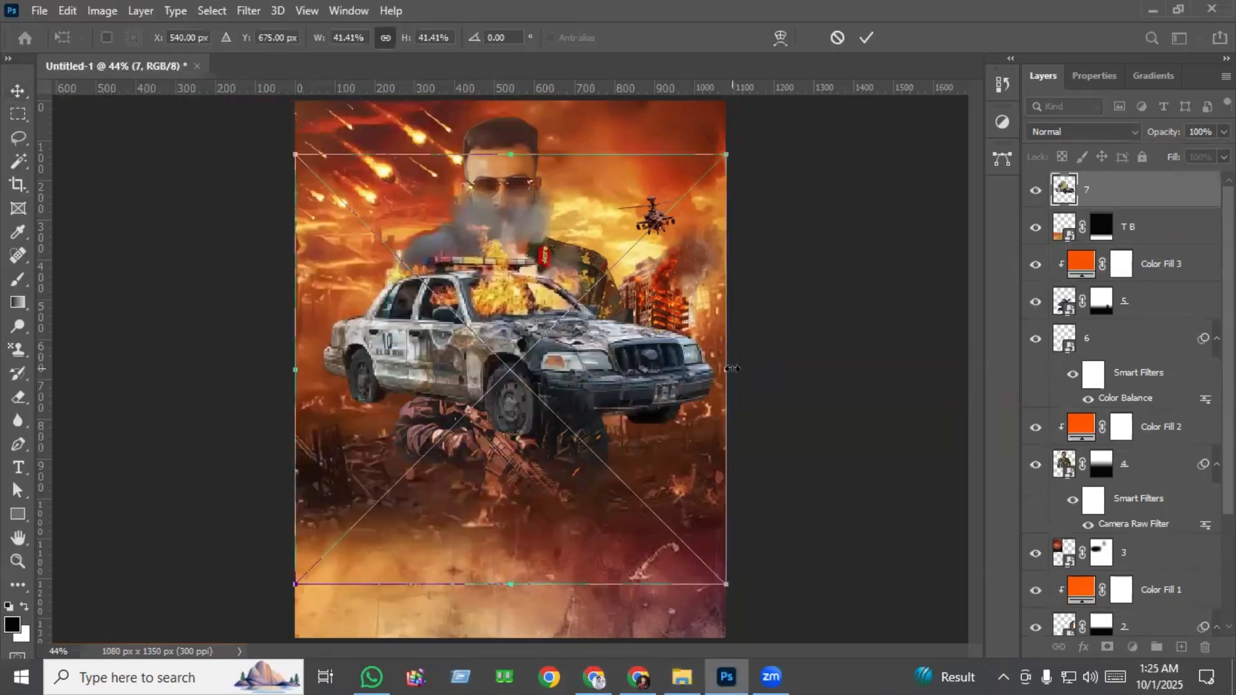
# Scale the burning police car to about 135 px wide and position it near the poster's left edge beside the soldier's arm.
pyautogui.moveTo(416, 342); pyautogui.dragTo(416, 342)
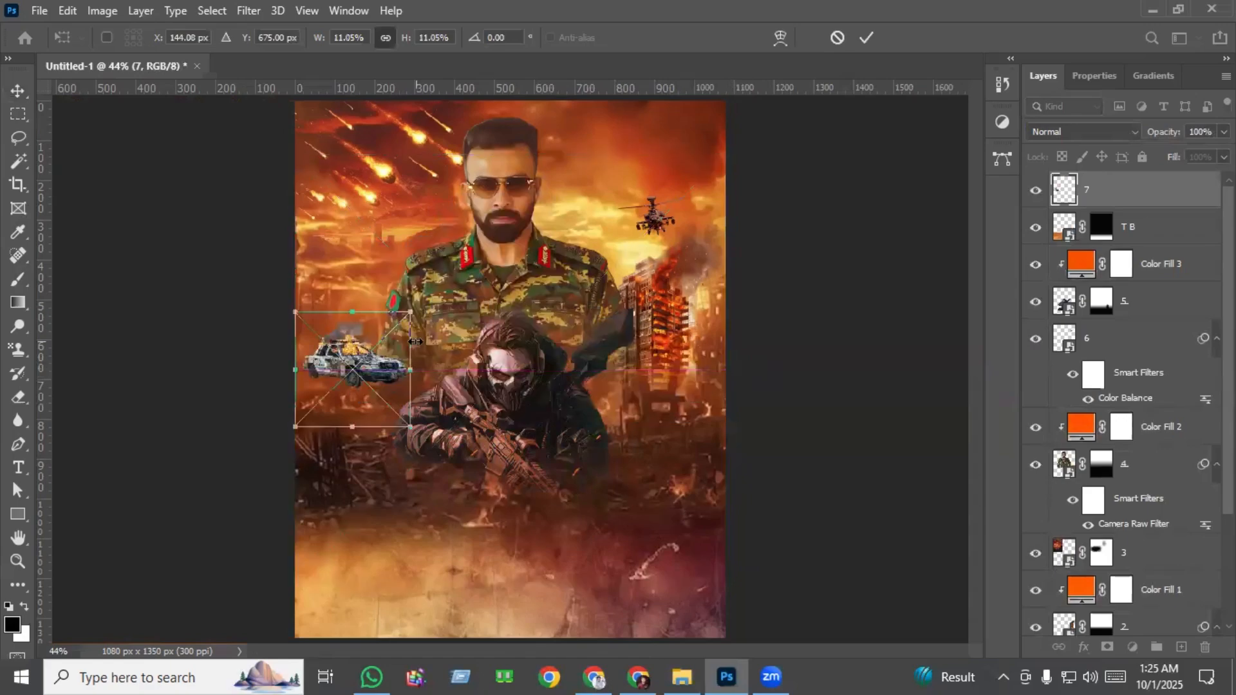
pyautogui.scroll(5, 361, 351)
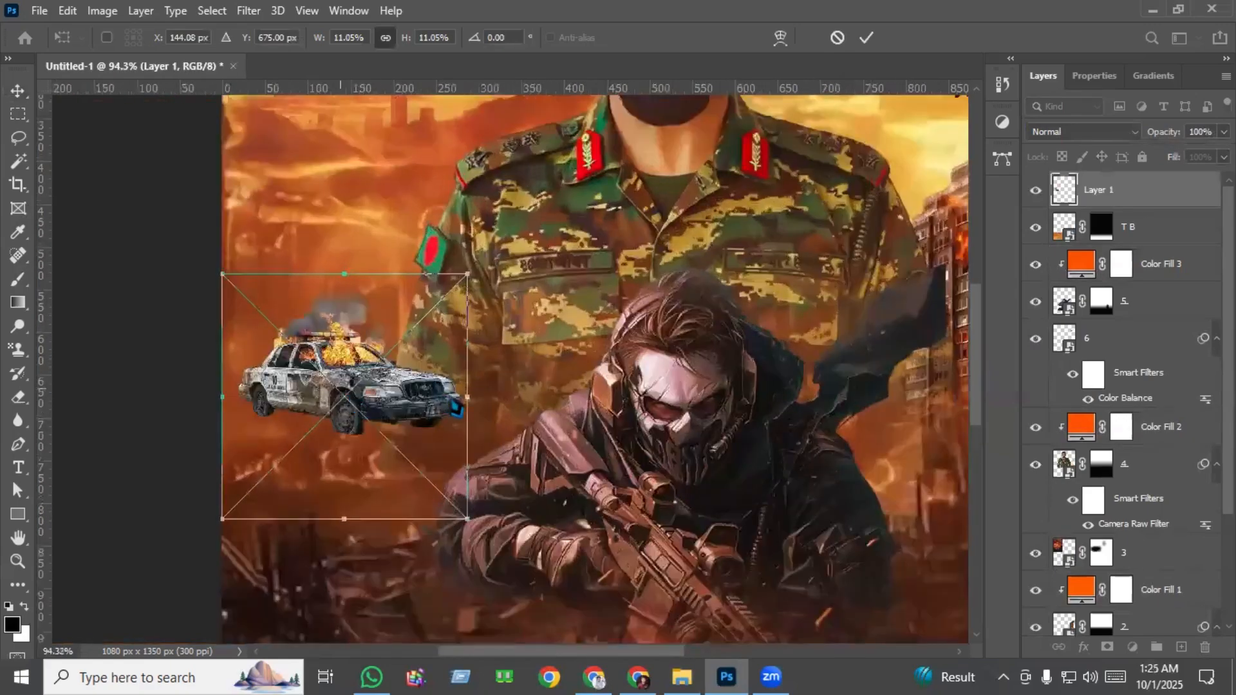
pyautogui.moveTo(468, 400); pyautogui.dragTo(316, 437)
pyautogui.scroll(3, 309, 438)
pyautogui.press('Return')
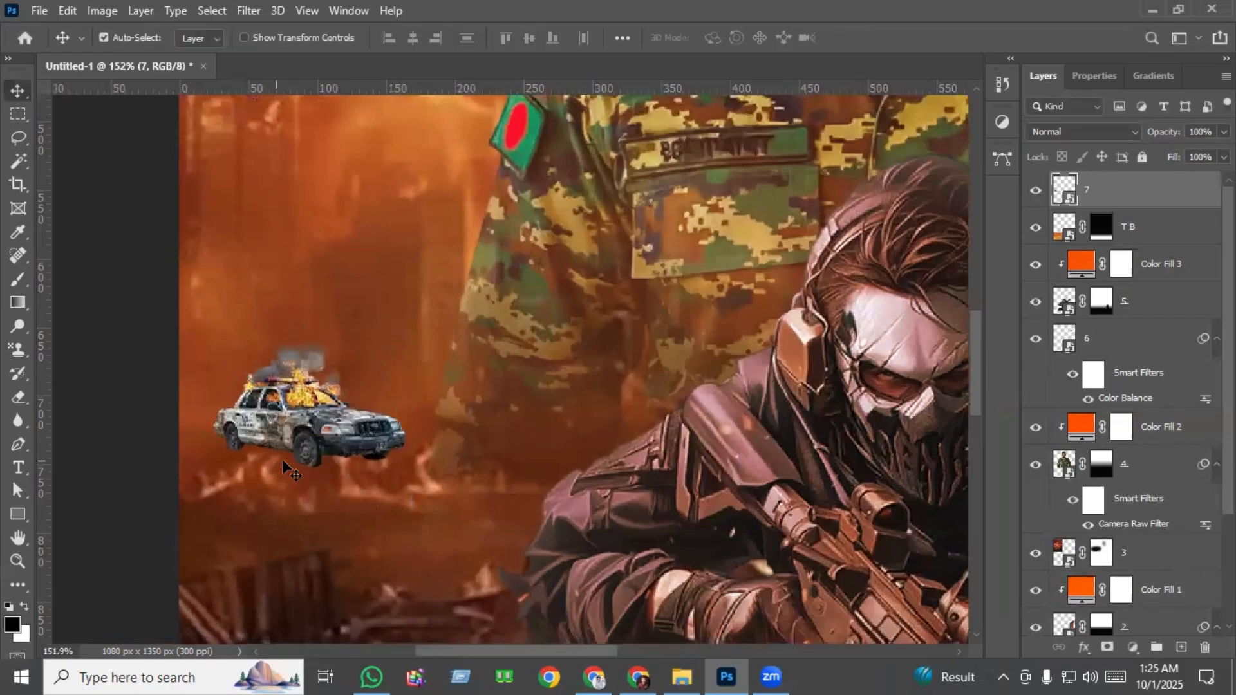
pyautogui.scroll(-1, 365, 491)
pyautogui.scroll(3, 264, 338)
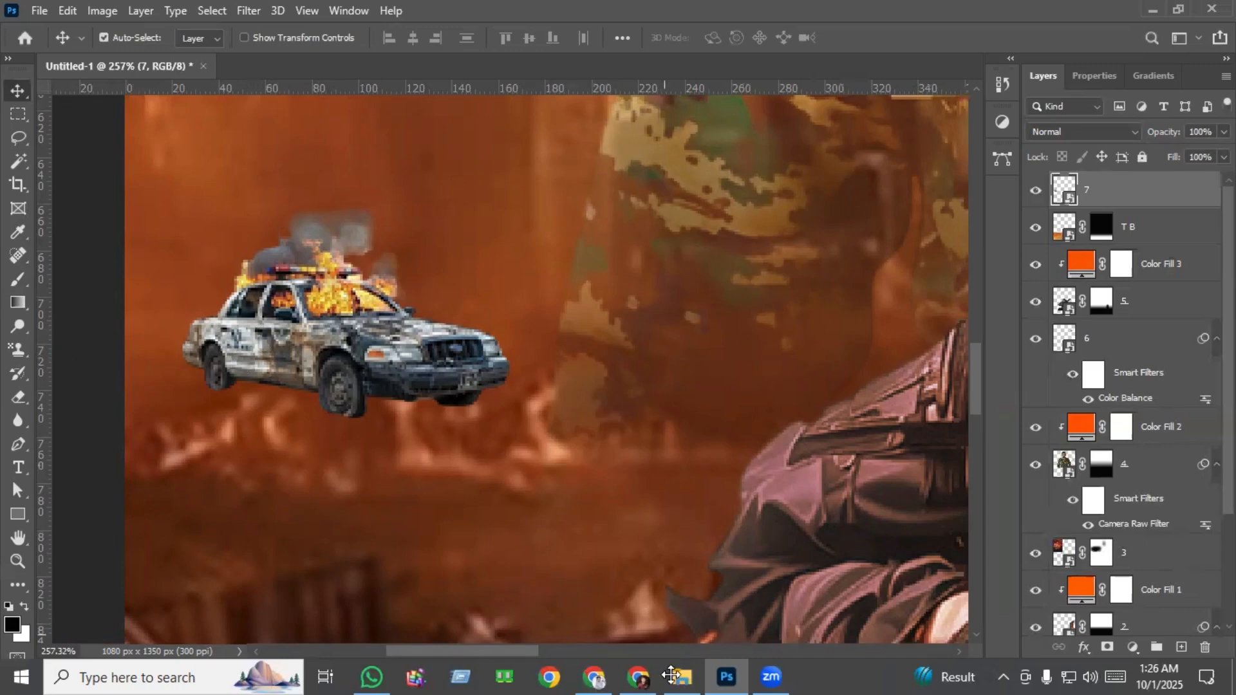
# Place dust image 7.0 above the police car, scaled to about 4.6% and positioned over the car's lower half.
pyautogui.moveTo(434, 249); pyautogui.dragTo(773, 425)
pyautogui.moveTo(343, 358); pyautogui.dragTo(918, 318)
pyautogui.scroll(-3, 517, 348)
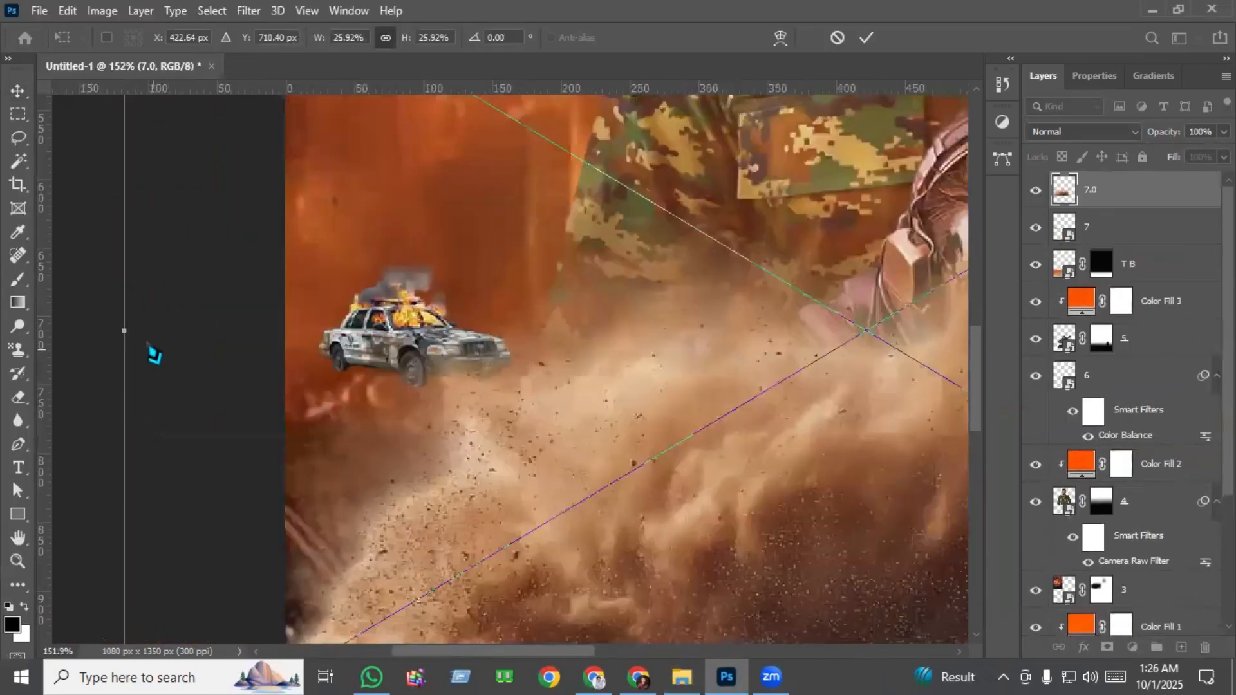
pyautogui.moveTo(128, 333); pyautogui.dragTo(456, 359)
pyautogui.scroll(6, 324, 336)
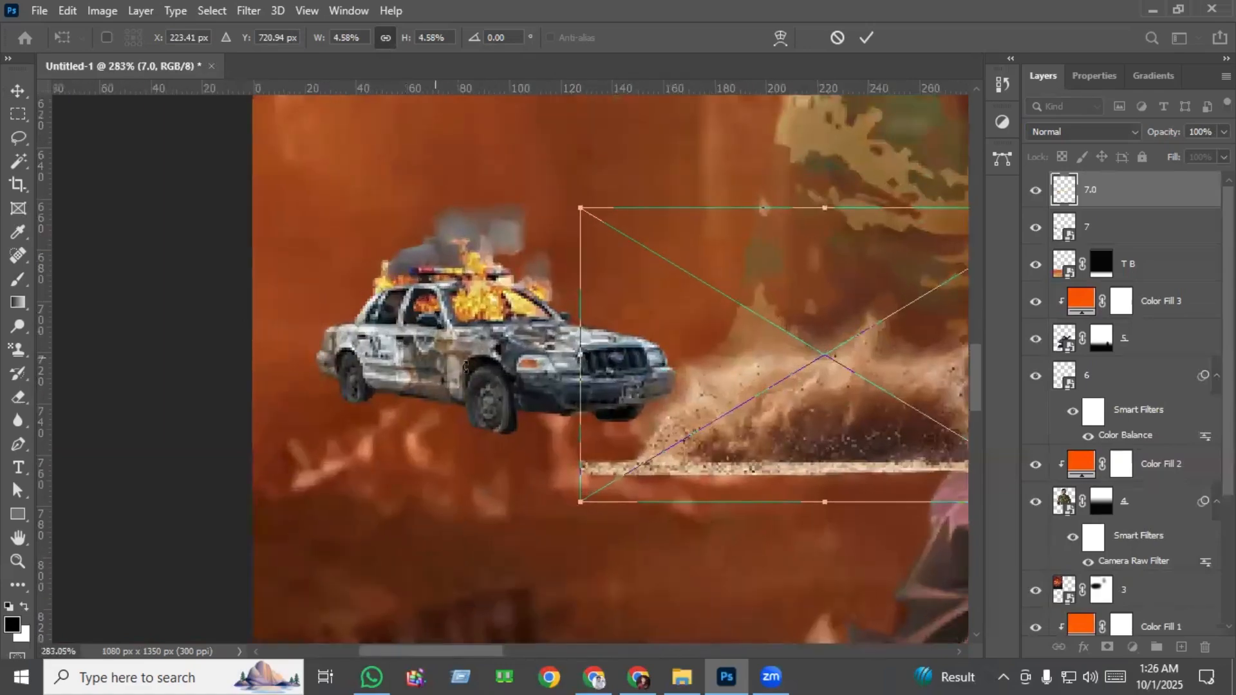
pyautogui.moveTo(754, 398); pyautogui.dragTo(425, 379)
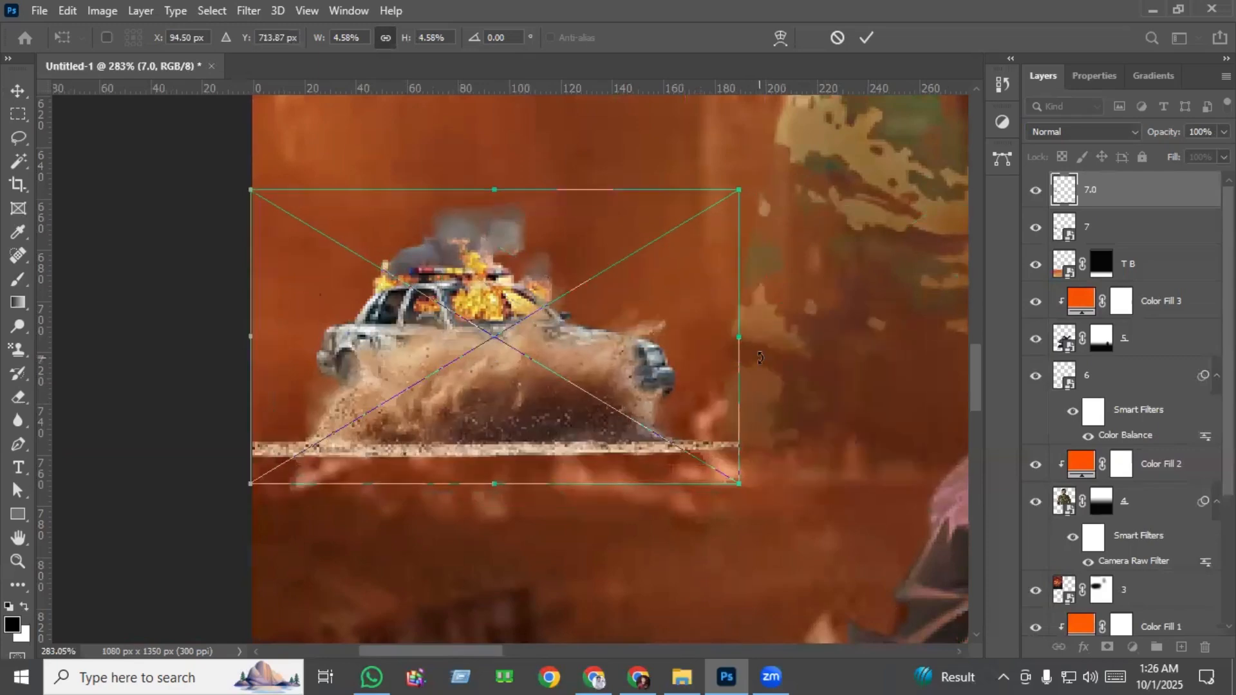
# Rotate the dust to about 8.4° and flatten it to about 4.5% width and 2.1% height along the car's wheels.
pyautogui.moveTo(743, 384); pyautogui.dragTo(729, 432)
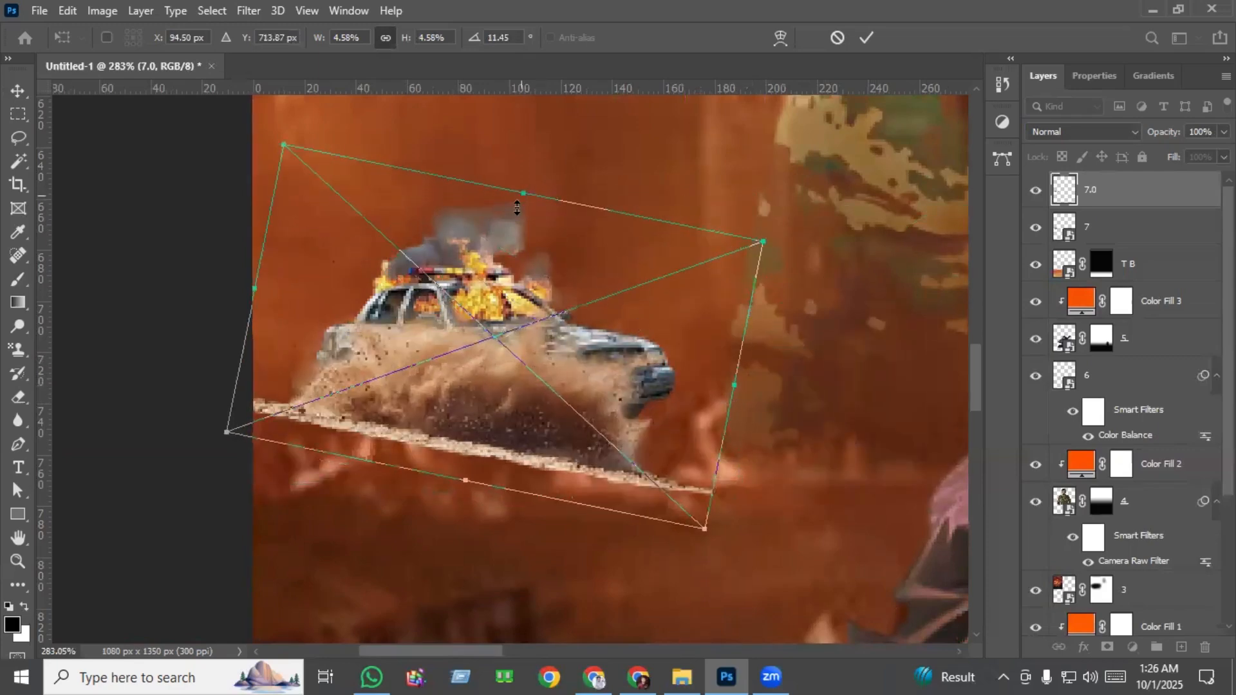
pyautogui.moveTo(517, 208); pyautogui.dragTo(369, 363)
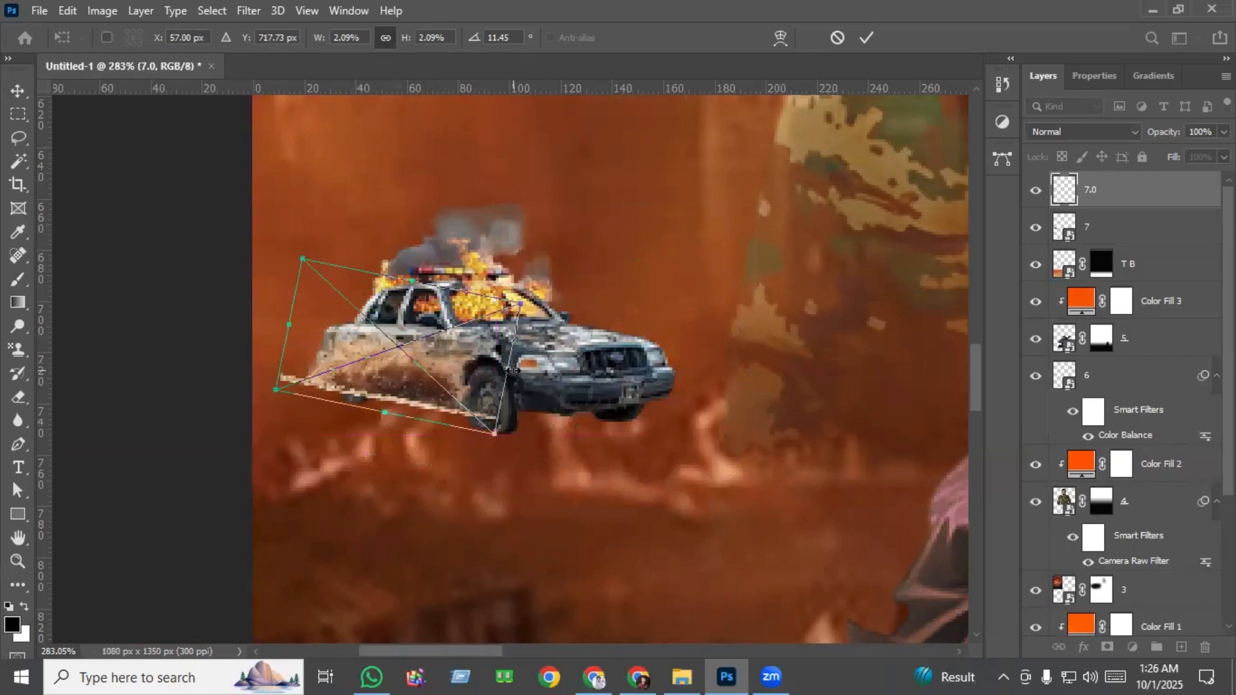
pyautogui.moveTo(513, 370); pyautogui.dragTo(767, 384)
pyautogui.moveTo(553, 400); pyautogui.dragTo(525, 403)
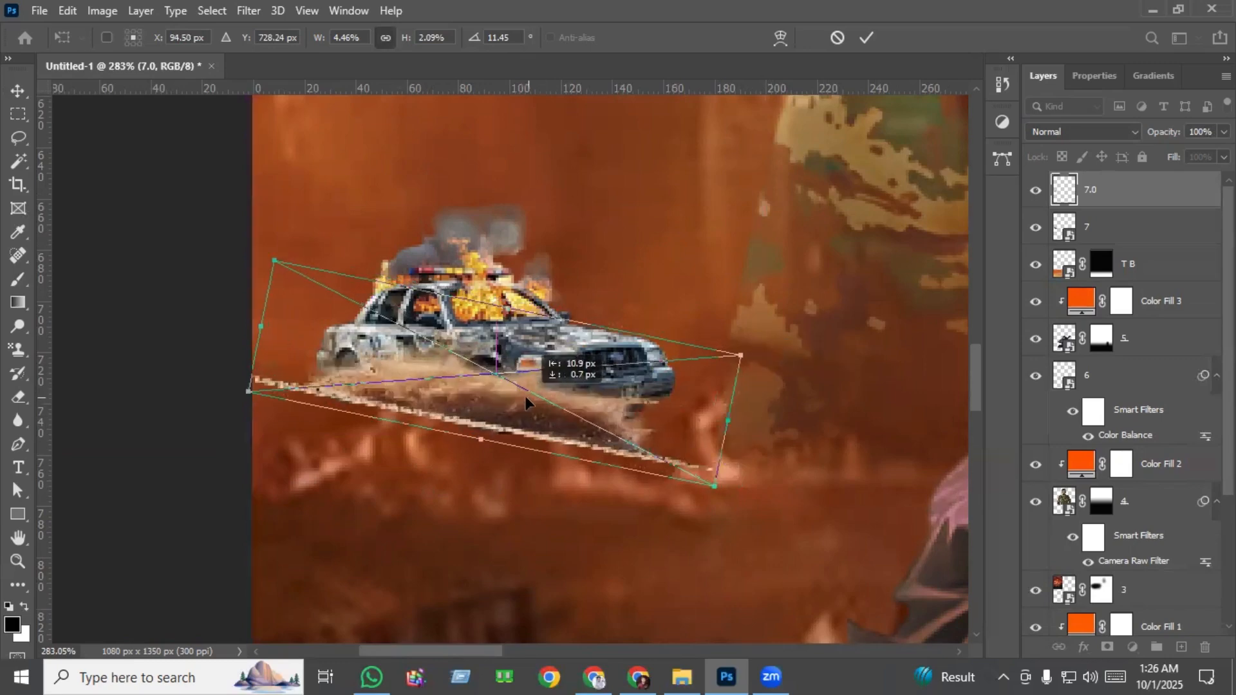
pyautogui.moveTo(722, 503); pyautogui.dragTo(731, 495)
pyautogui.press('Up')
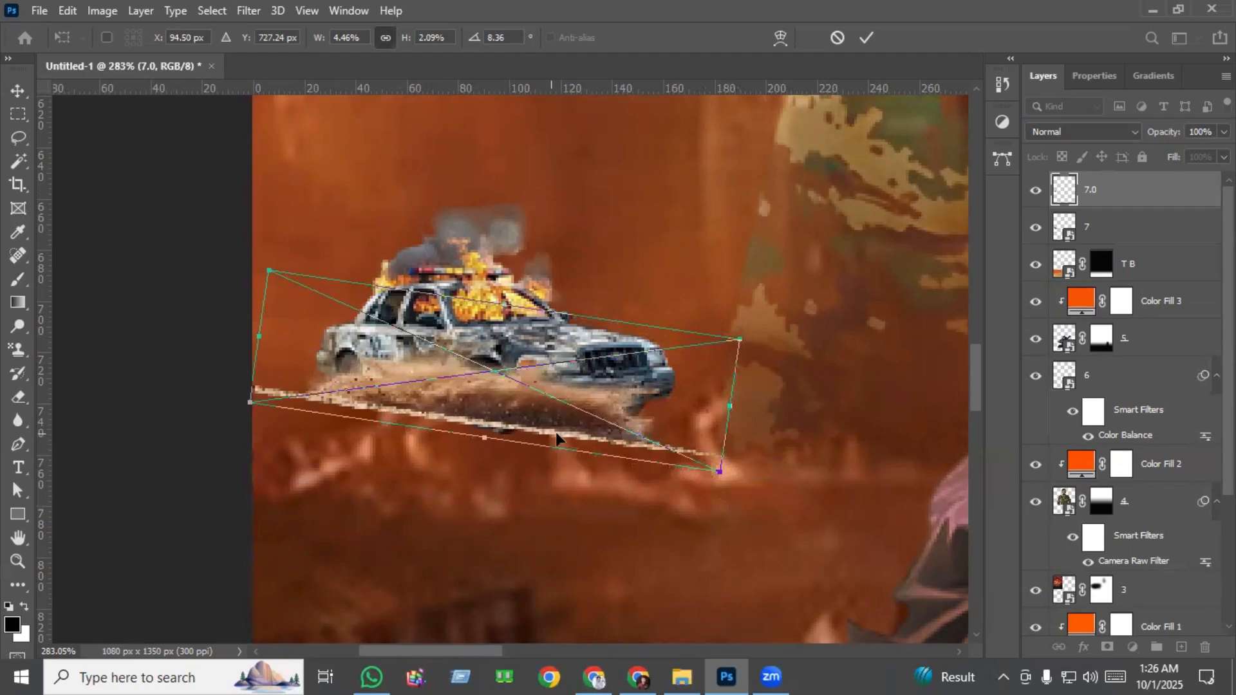
pyautogui.press('Return')
# Confirm the dust's transform and add both a layer mask and a vector mask to layer 7.0.
pyautogui.scroll(2, 462, 444)
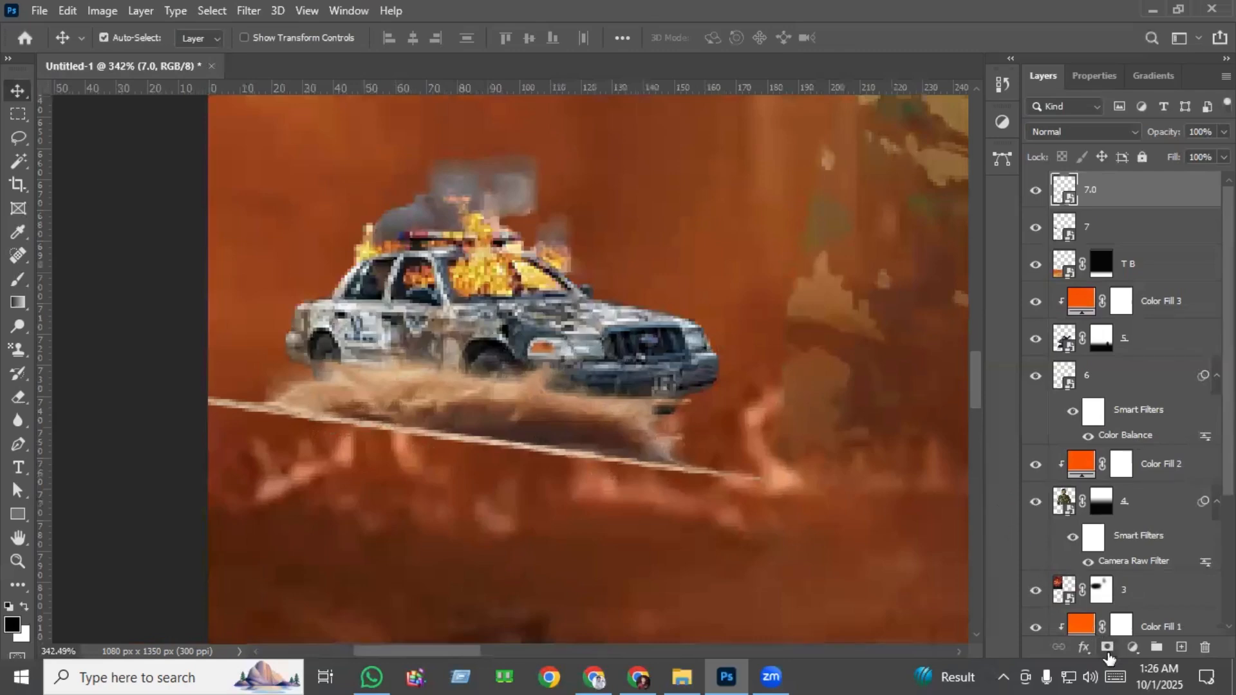
pyautogui.click(1107, 649)
pyautogui.click(1107, 649)
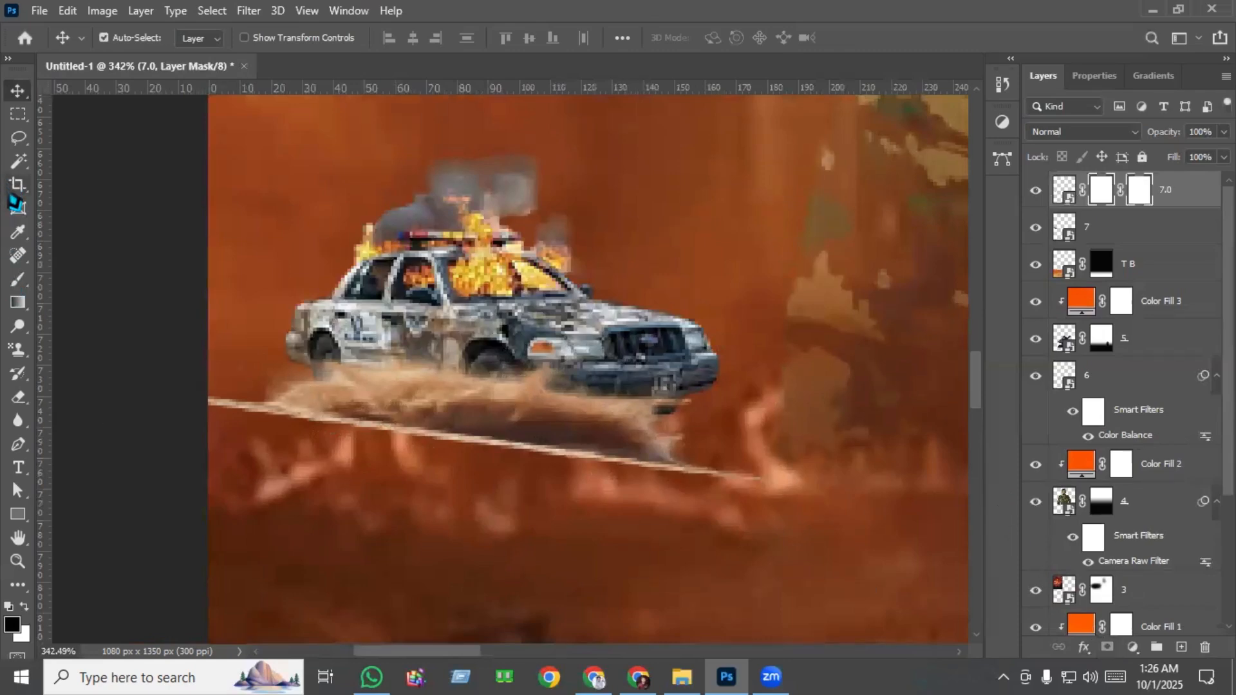
pyautogui.click(18, 279)
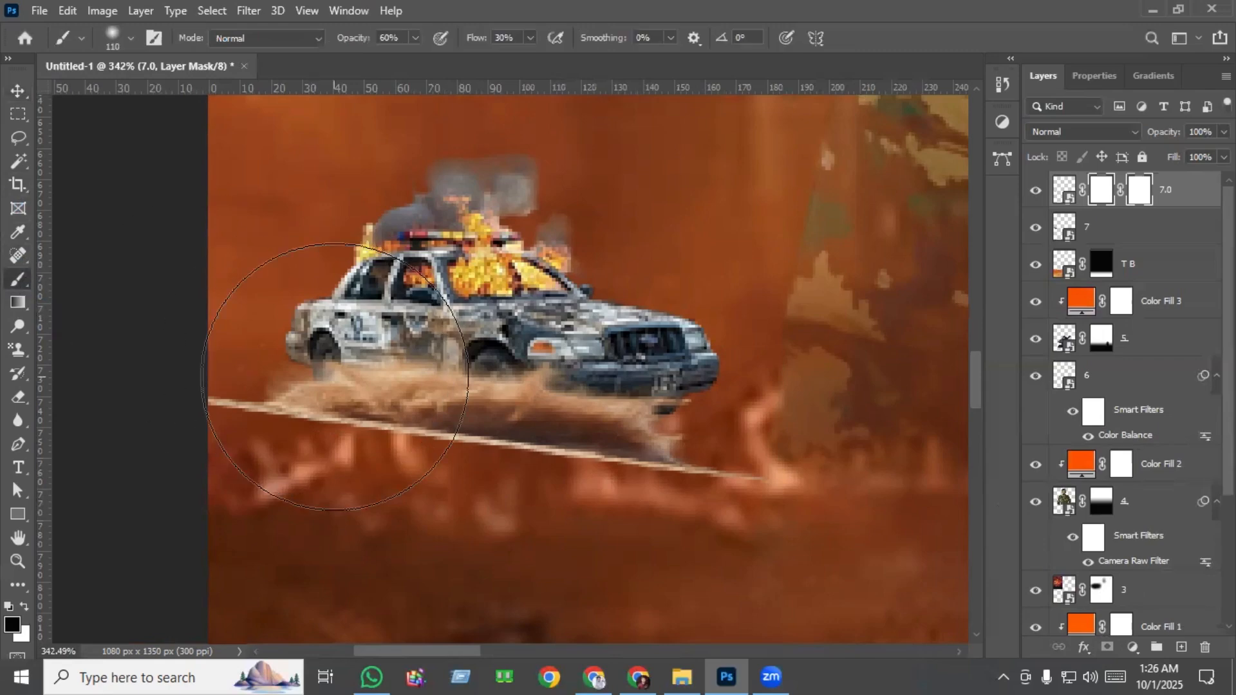
# Paint black on the dust's mask with a soft 9 px brush at 60% opacity to hide the hard slanted line under the police car.
pyautogui.moveTo(441, 375)
pyautogui.mouseDown()
pyautogui.moveTo(275, 383)
pyautogui.moveTo(288, 385)
pyautogui.mouseUp()
pyautogui.scroll(-1, 544, 422)
pyautogui.scroll(3, 546, 422)
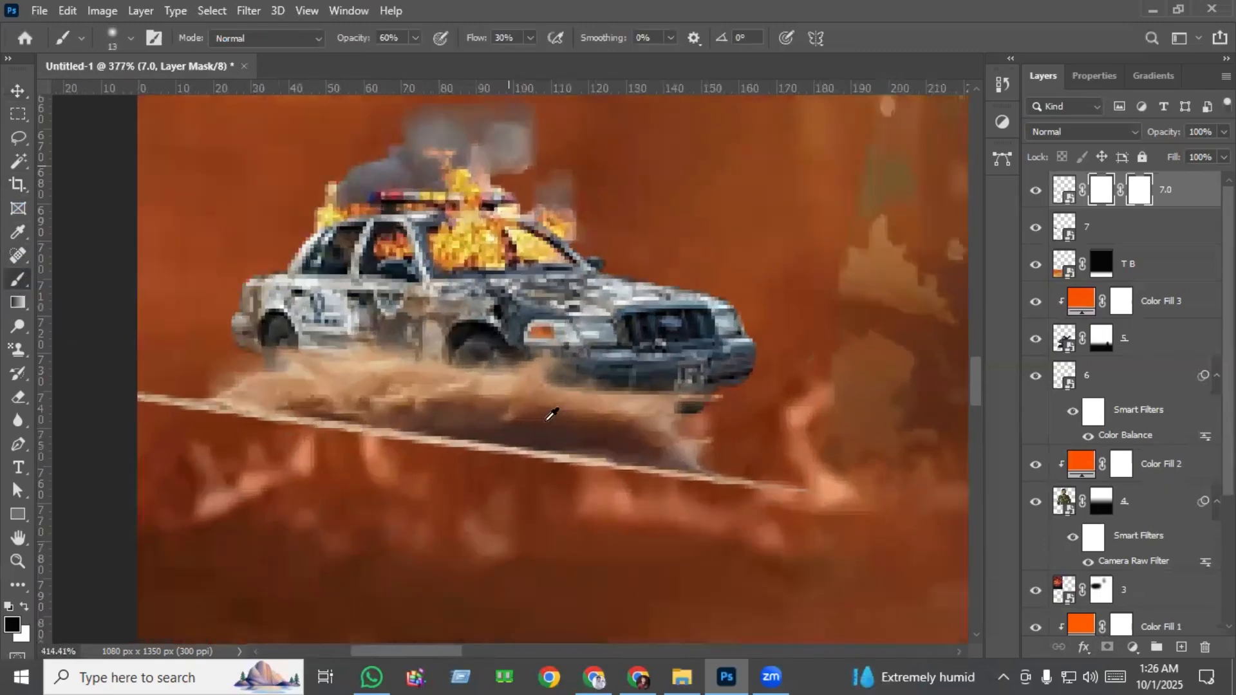
pyautogui.scroll(1, 552, 414)
pyautogui.moveTo(554, 477); pyautogui.dragTo(555, 477)
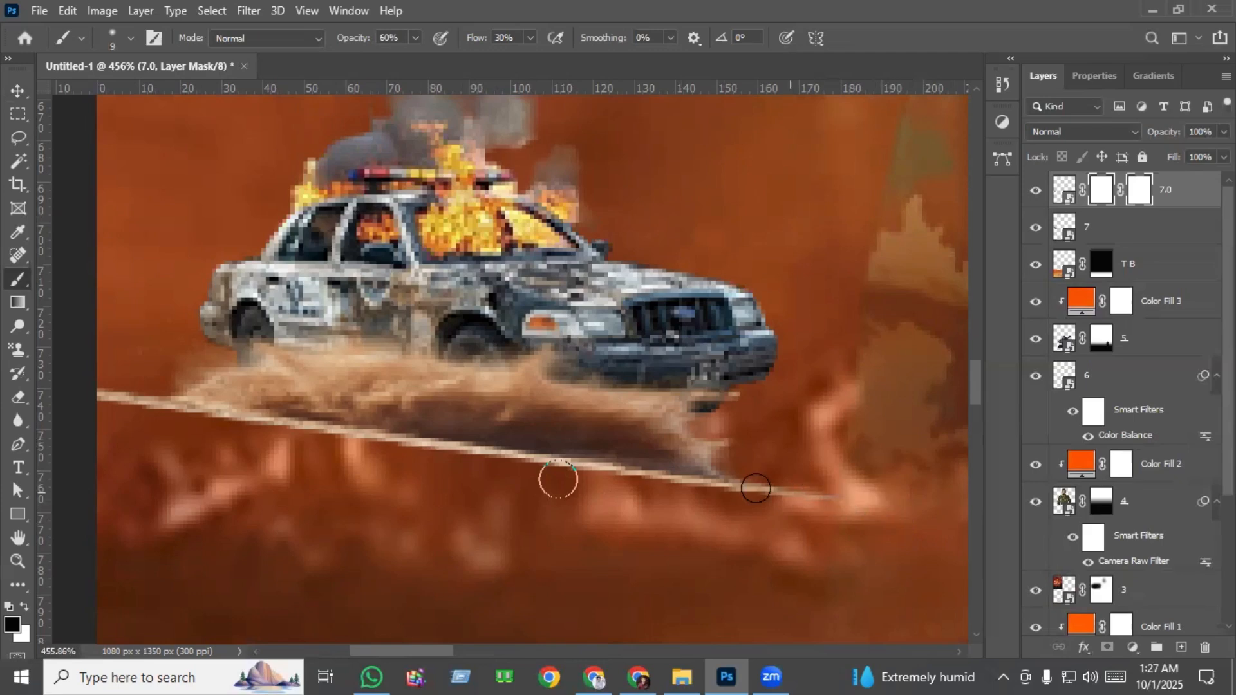
pyautogui.moveTo(756, 489); pyautogui.dragTo(445, 450)
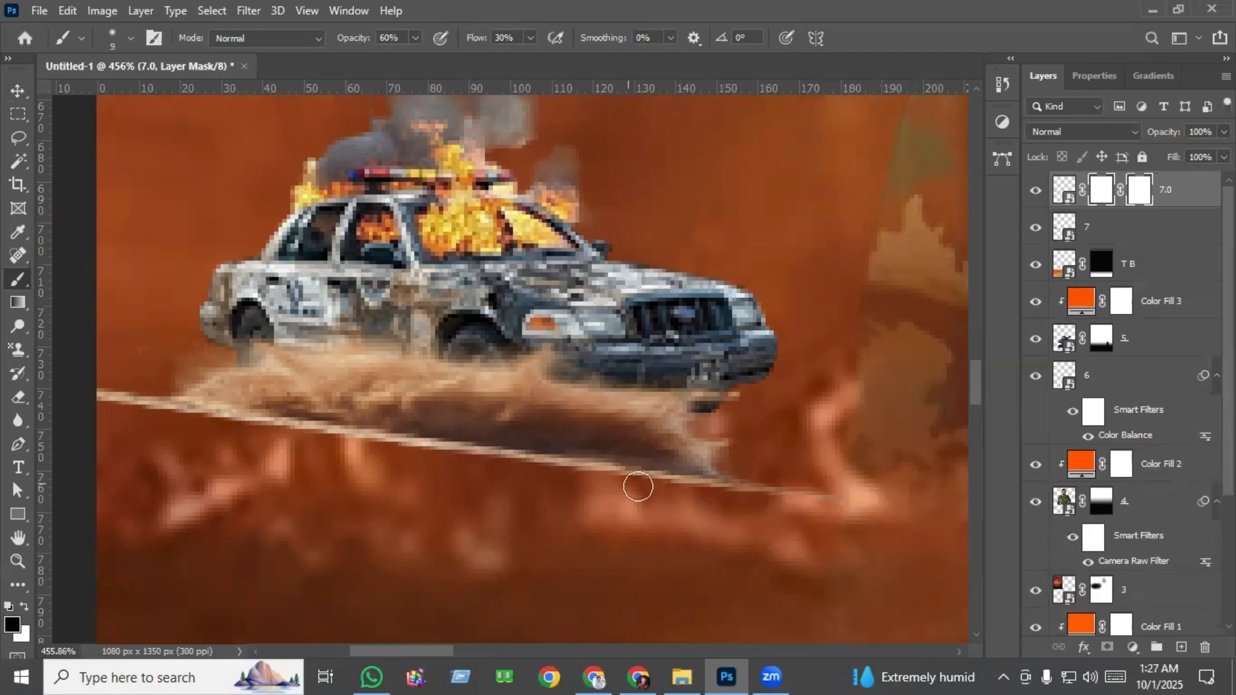
pyautogui.moveTo(795, 499)
pyautogui.mouseDown()
pyautogui.moveTo(83, 400)
pyautogui.moveTo(862, 501)
pyautogui.mouseUp()
pyautogui.moveTo(862, 501); pyautogui.dragTo(15, 387)
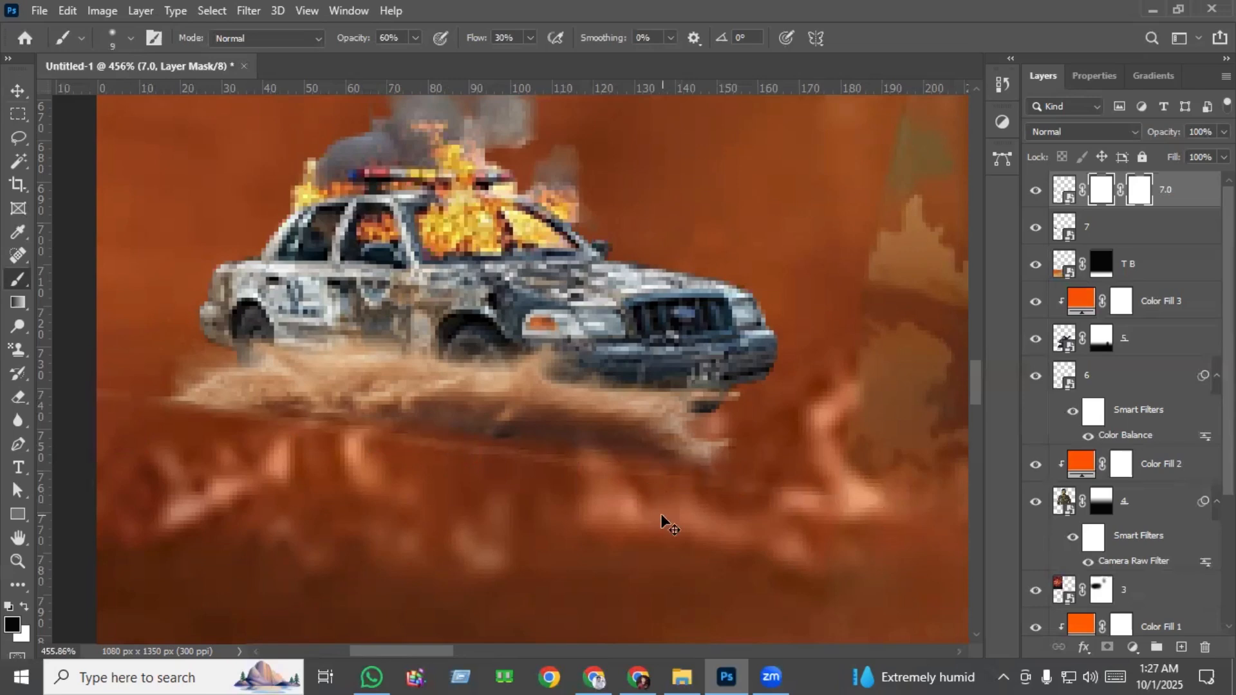
pyautogui.hotkey('ctrl', '0')
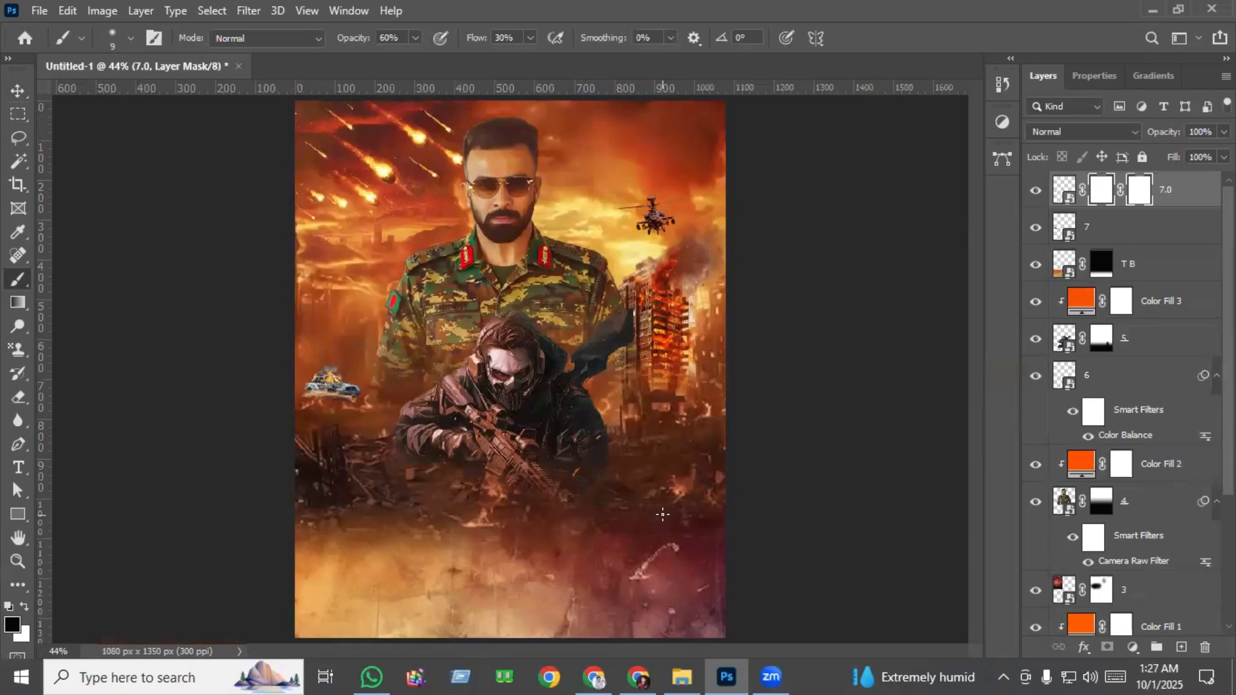
# Create a new layer above dust layer 7.0 and place the smoke-and-sparks image 5.0 from the Part 3 folder.
pyautogui.press('v')
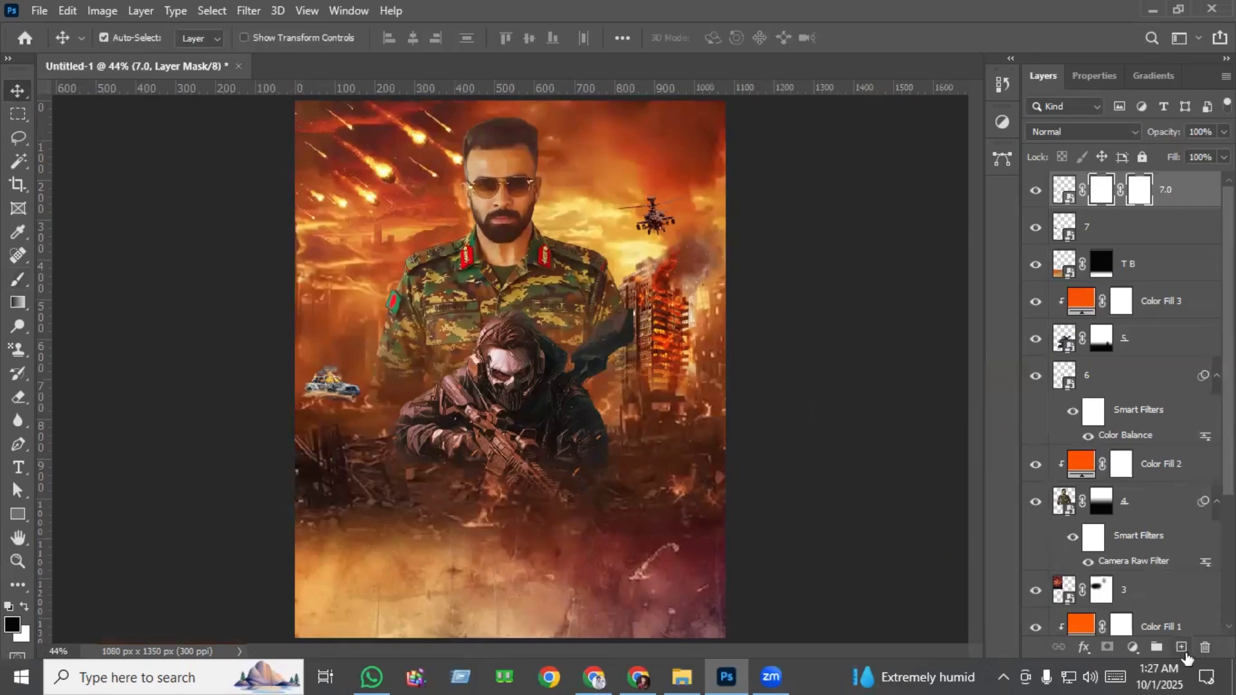
pyautogui.click(1182, 648)
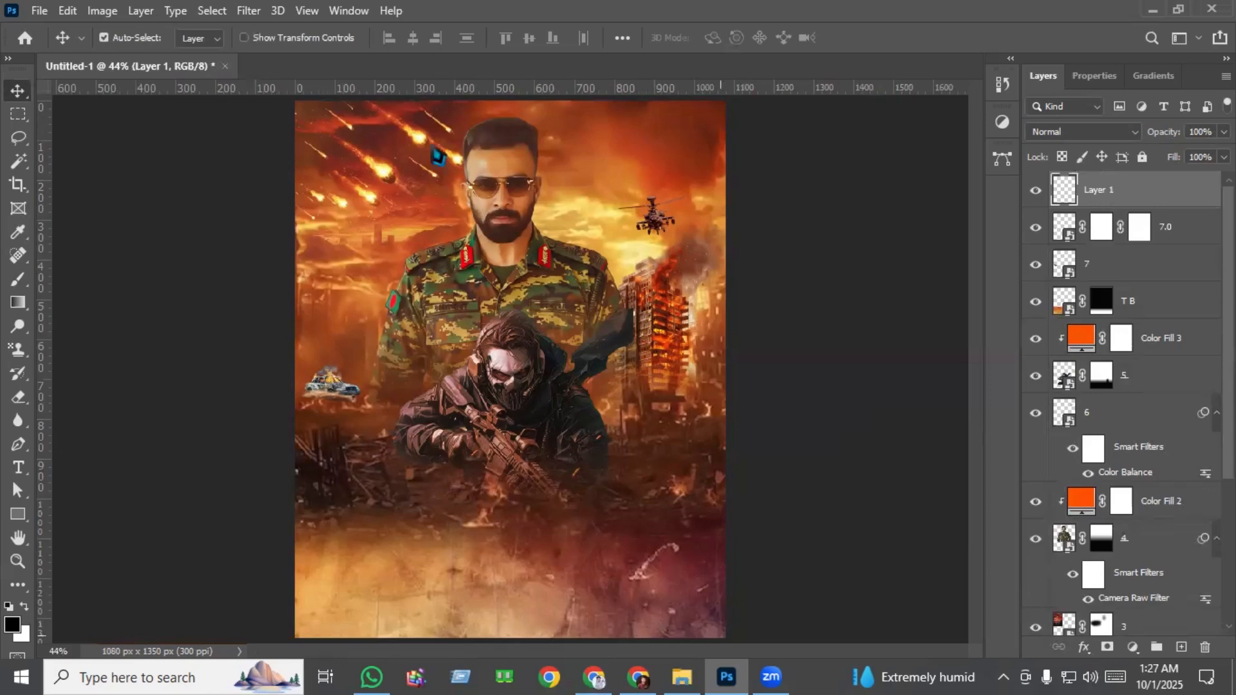
pyautogui.moveTo(438, 156); pyautogui.dragTo(702, 470)
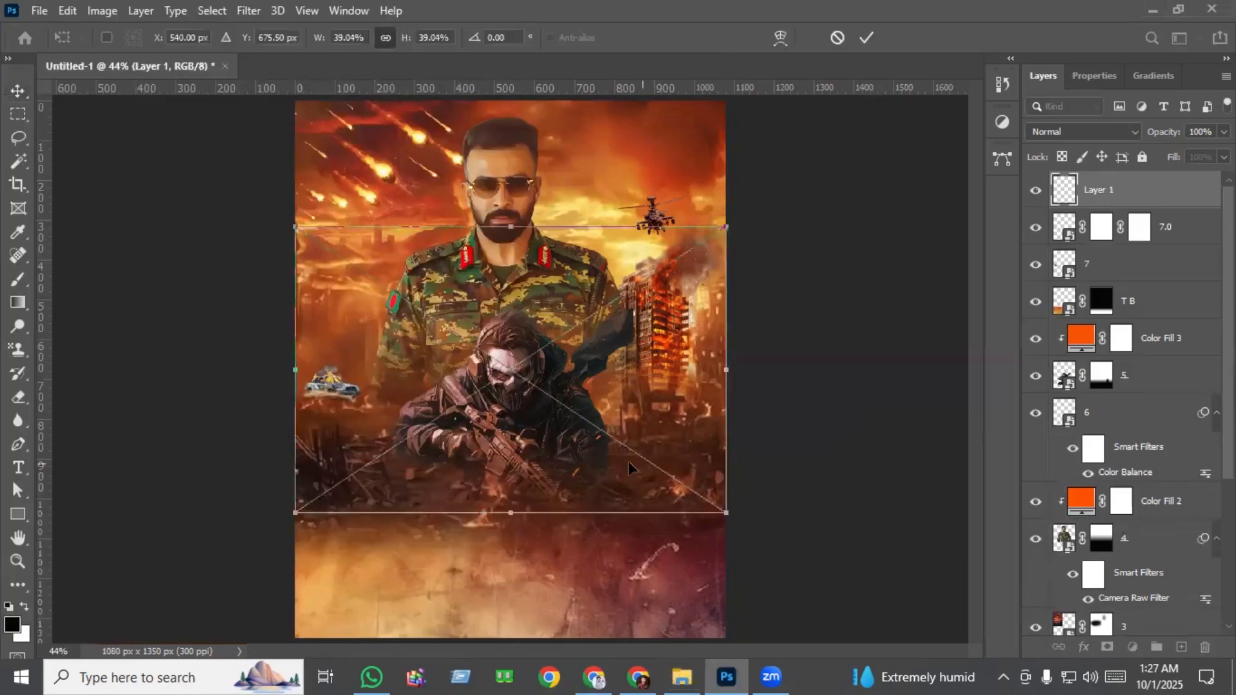
# Lower the smoke-and-sparks image to about Y 716 px and stretch it past the poster's right edge to about 44.5% width.
pyautogui.scroll(3, 575, 439)
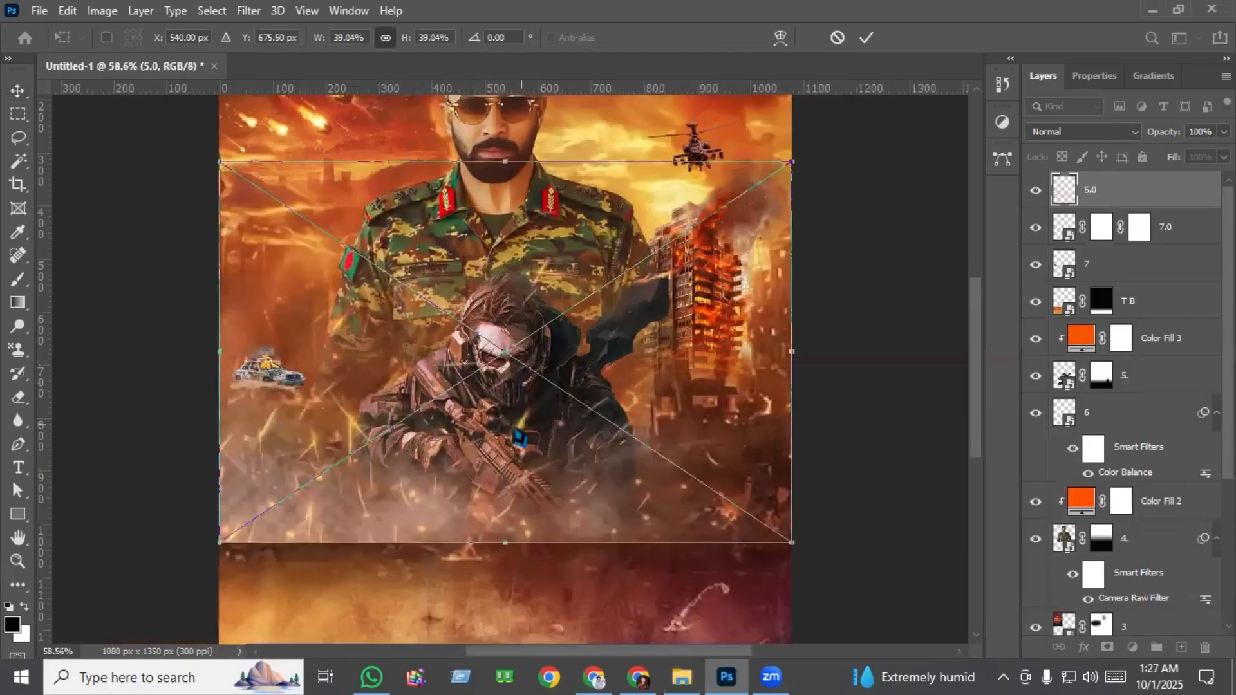
pyautogui.scroll(4, 459, 422)
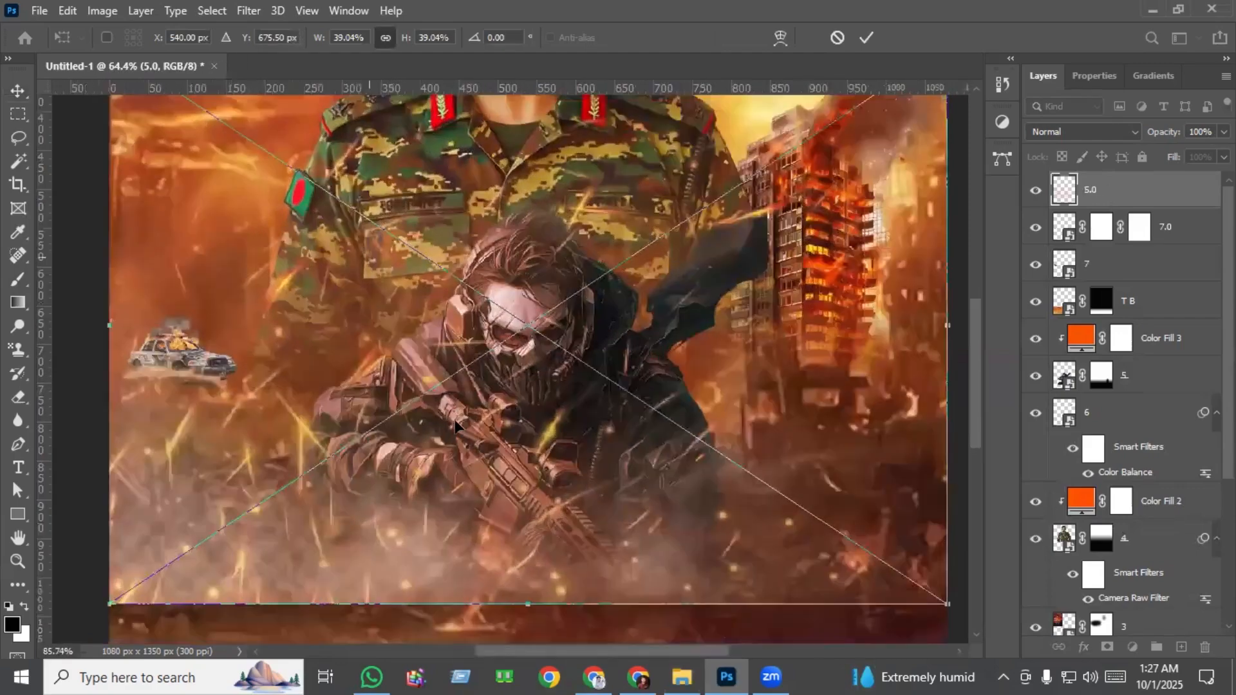
pyautogui.scroll(-1, 433, 451)
pyautogui.scroll(-1, 430, 451)
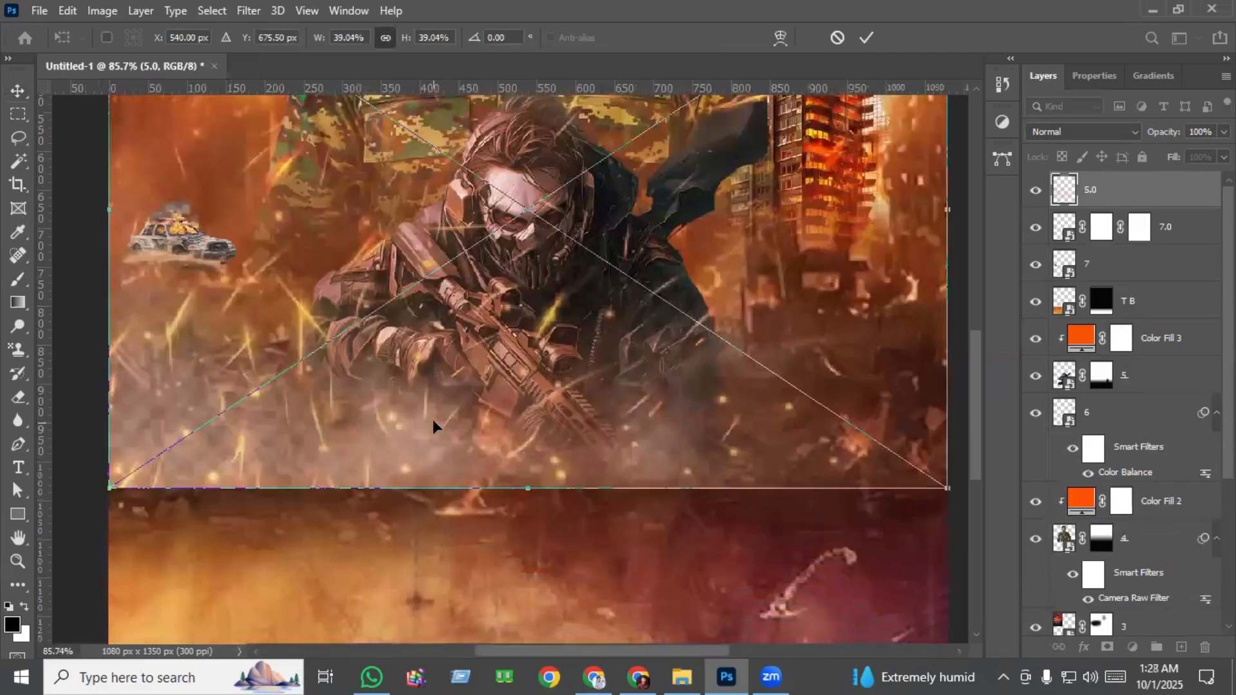
pyautogui.moveTo(447, 382); pyautogui.dragTo(444, 412)
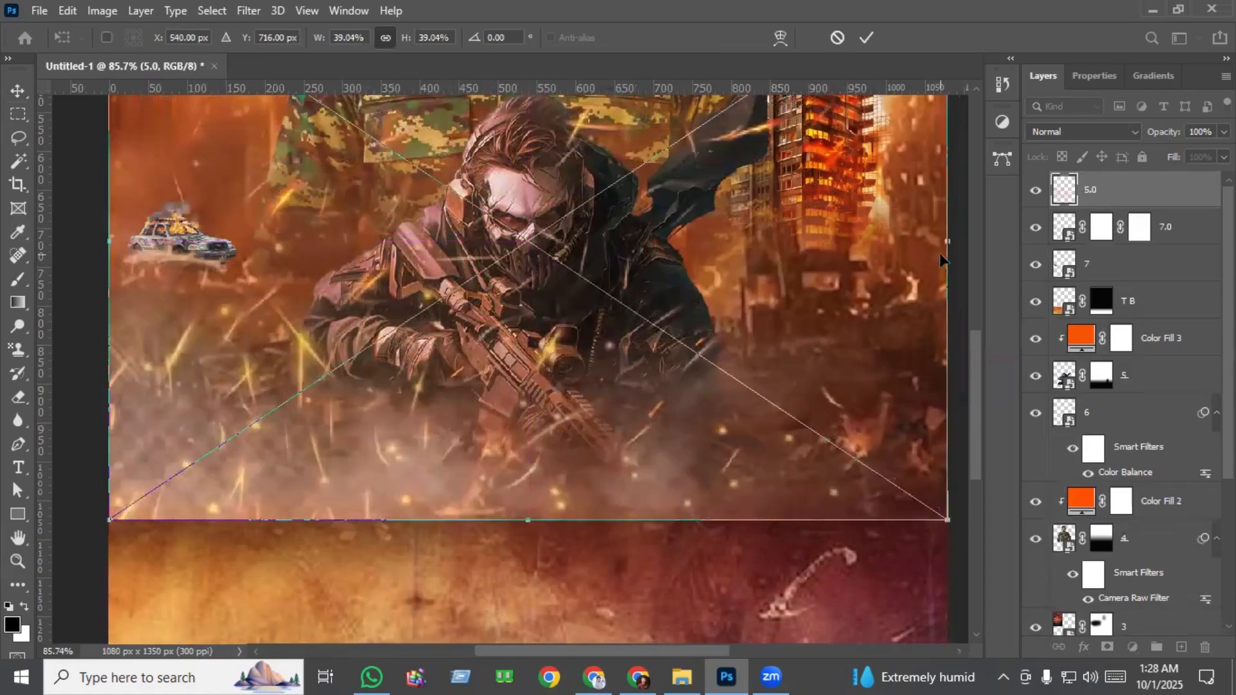
pyautogui.scroll(-2, 712, 345)
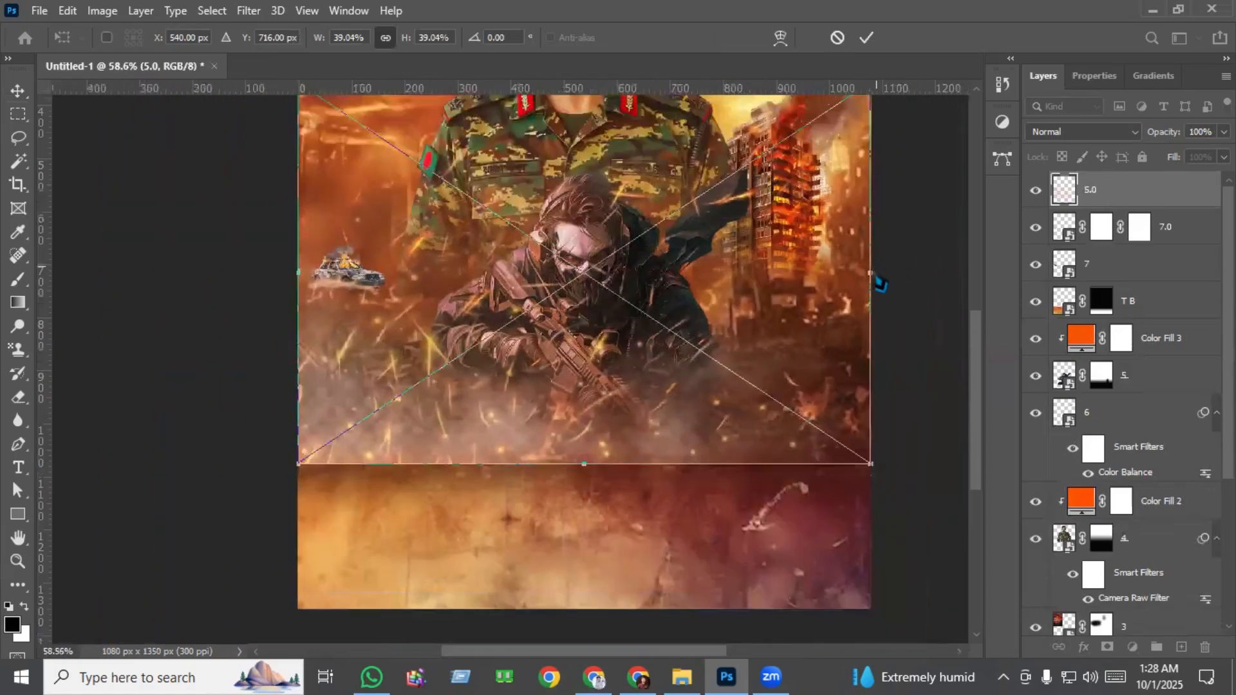
pyautogui.moveTo(874, 275); pyautogui.dragTo(952, 274)
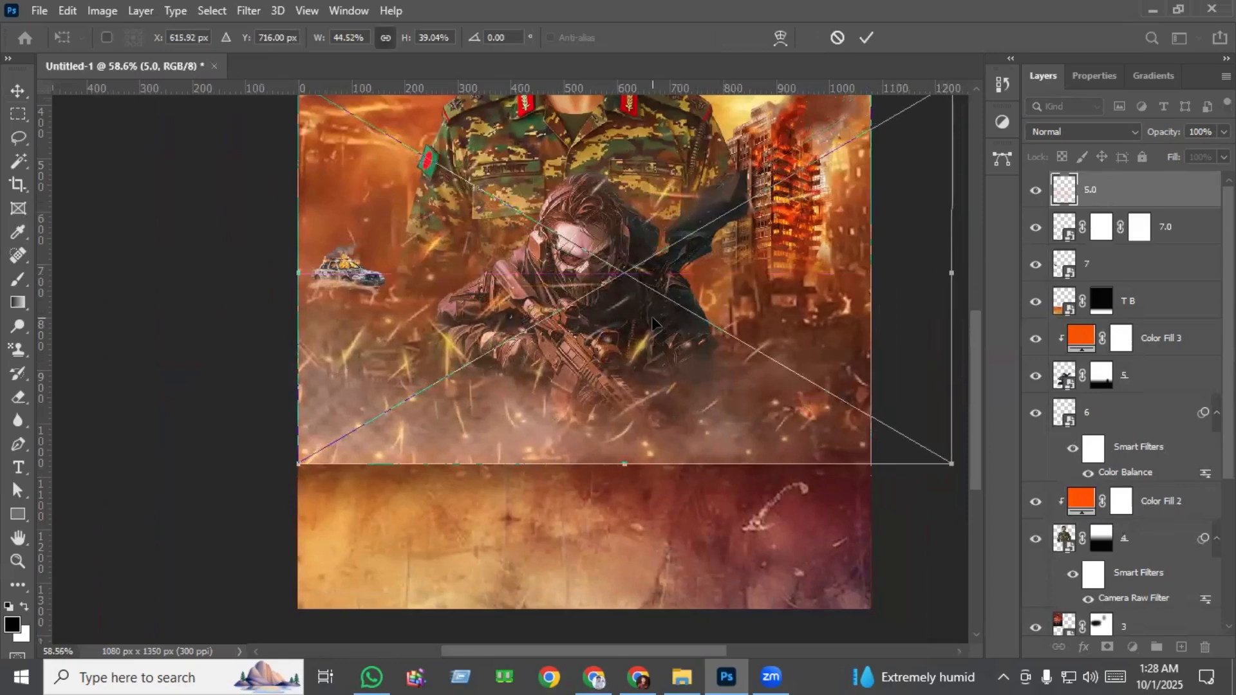
pyautogui.press('Return')
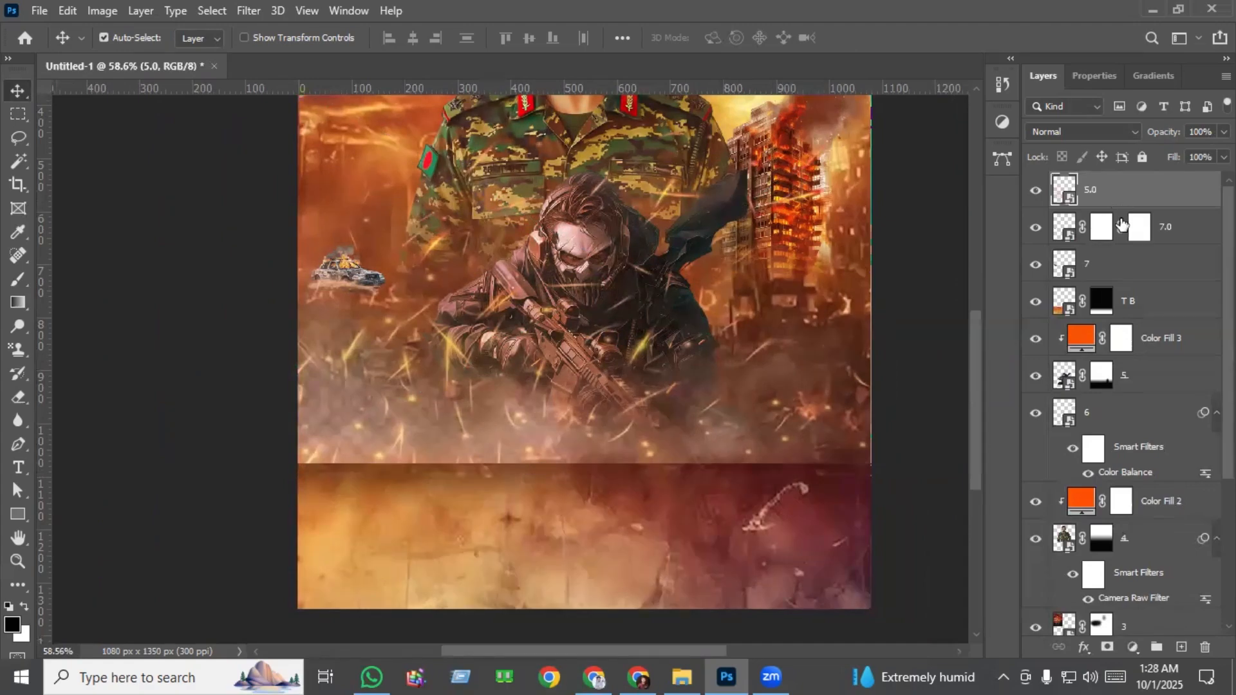
# Set the blend mode of the smoke-and-sparks layer 5.0 to Linear Light.
pyautogui.scroll(3, 721, 241)
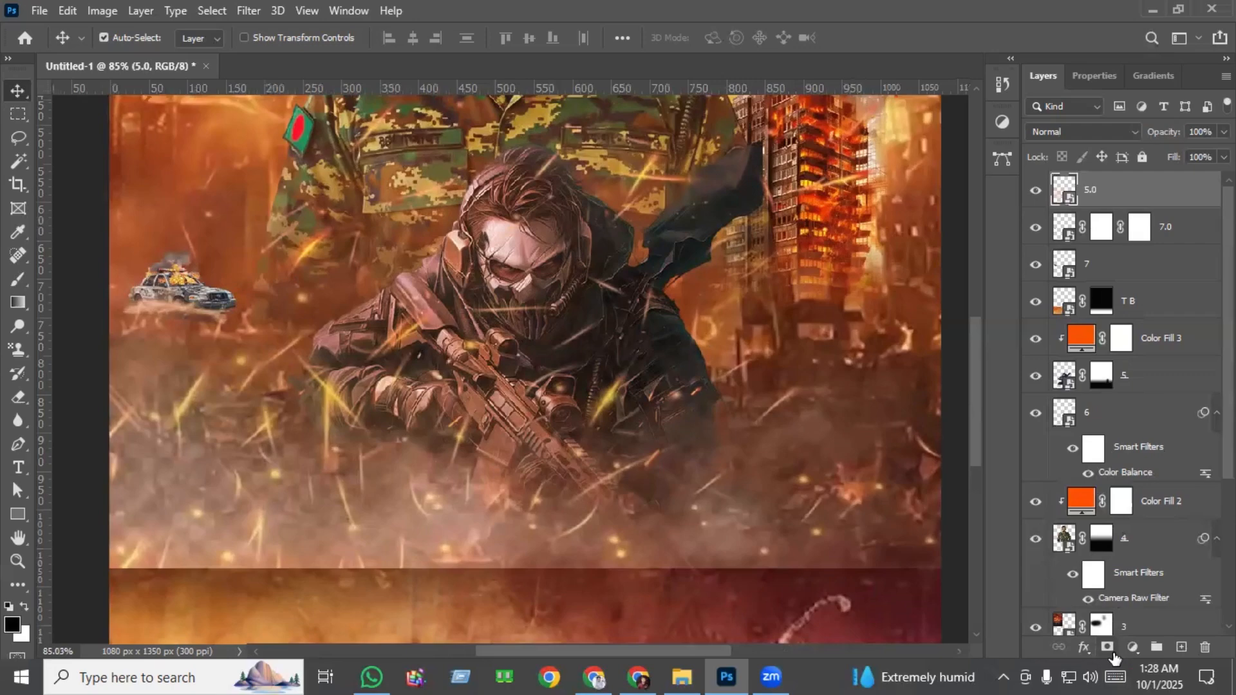
pyautogui.click(1079, 133)
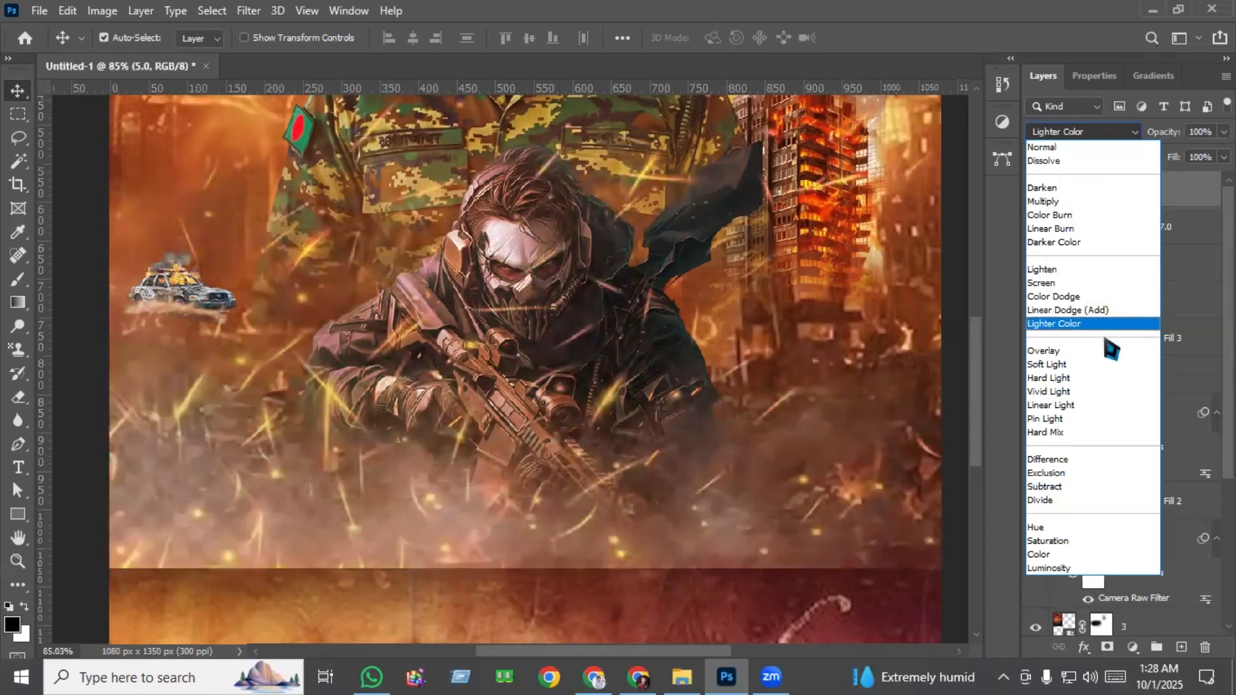
pyautogui.click(1098, 407)
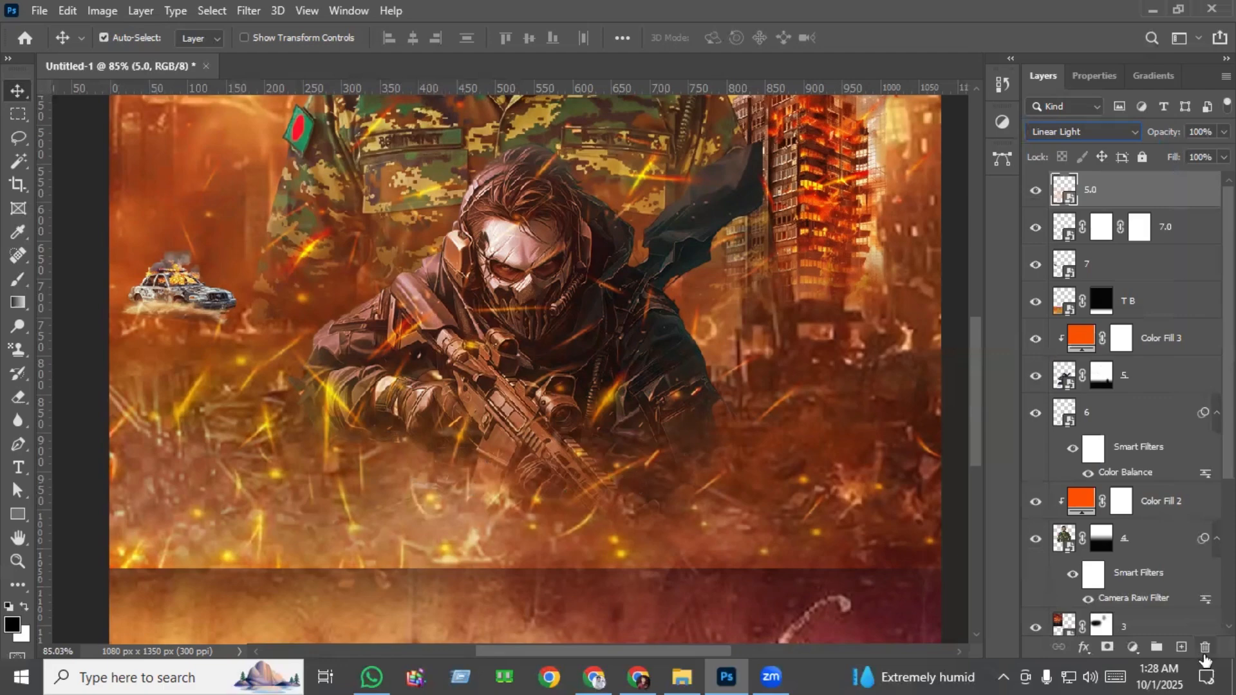
# Add a layer mask to 5.0 and fade its lower edge into the textured base with upward black-to-white linear gradients.
pyautogui.click(1107, 647)
pyautogui.scroll(-2, 784, 579)
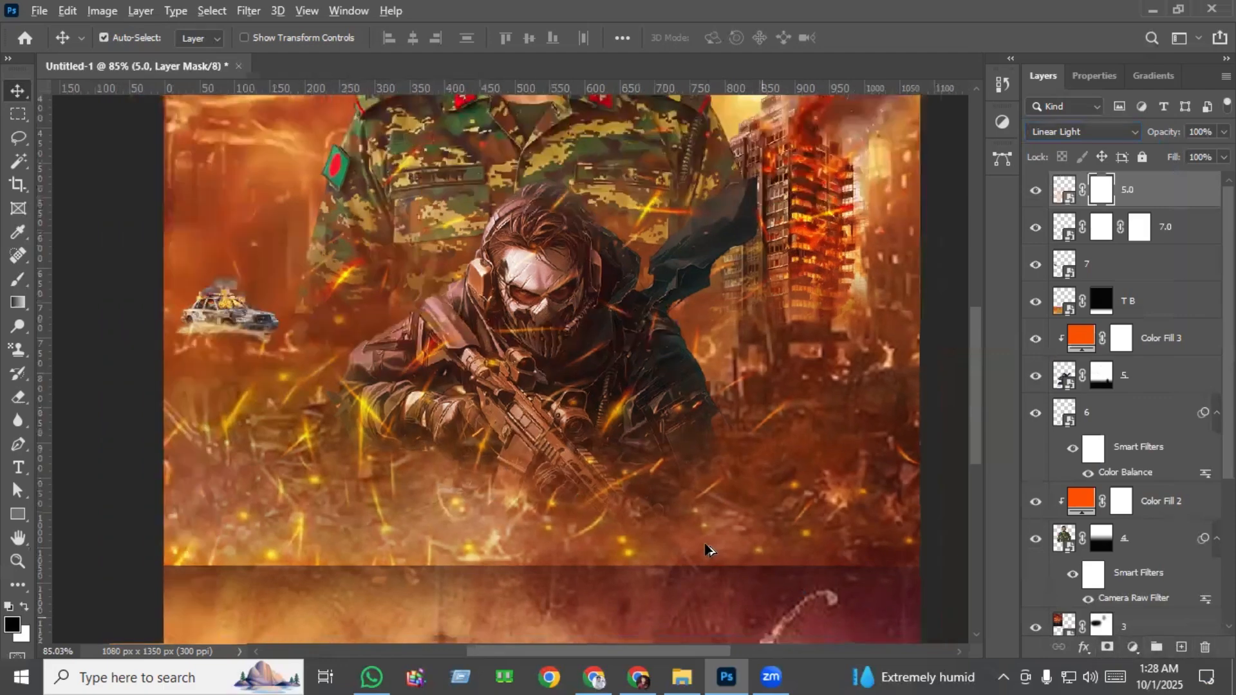
pyautogui.click(17, 302)
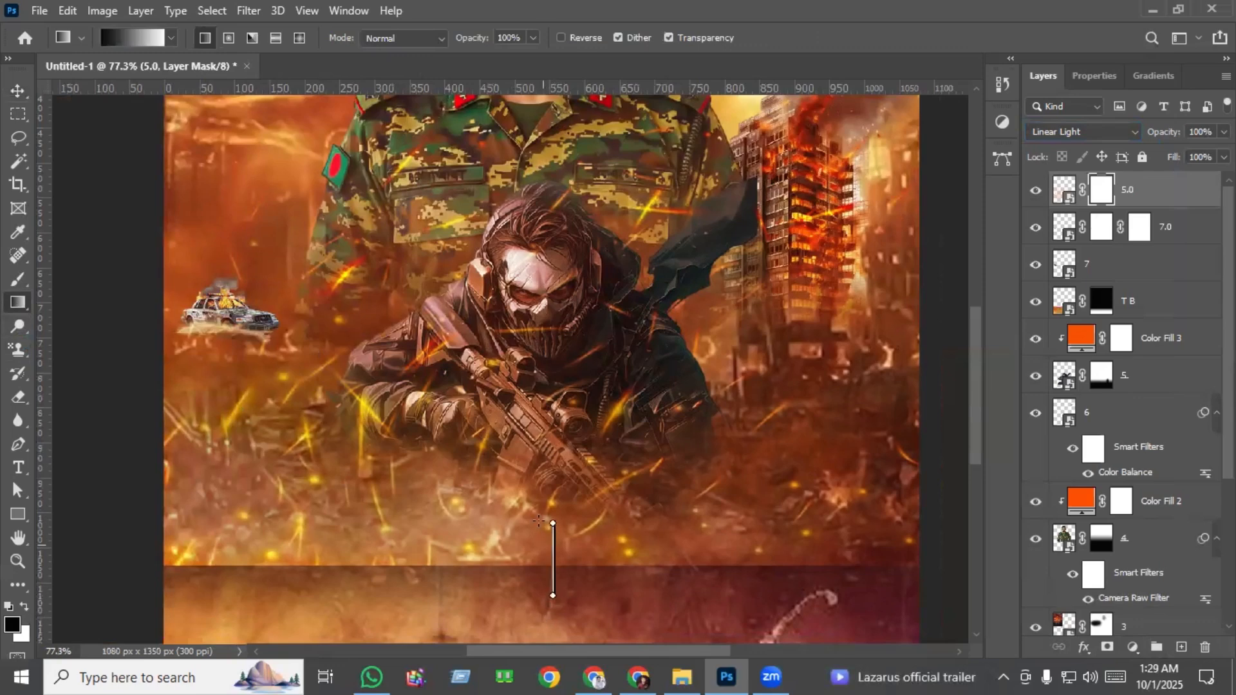
pyautogui.moveTo(540, 520); pyautogui.dragTo(540, 521)
pyautogui.moveTo(538, 577); pyautogui.dragTo(539, 502)
pyautogui.moveTo(565, 546); pyautogui.dragTo(561, 470)
pyautogui.moveTo(559, 573); pyautogui.dragTo(558, 519)
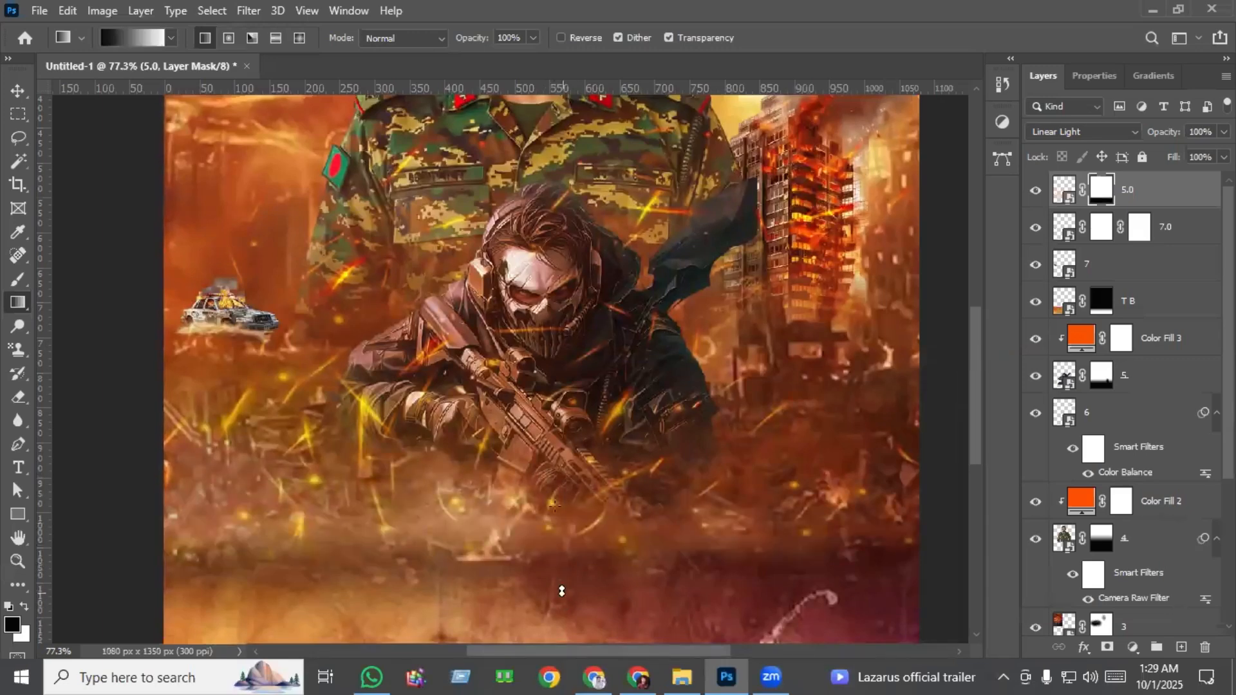
pyautogui.moveTo(561, 591); pyautogui.dragTo(561, 457)
pyautogui.moveTo(589, 549); pyautogui.dragTo(585, 534)
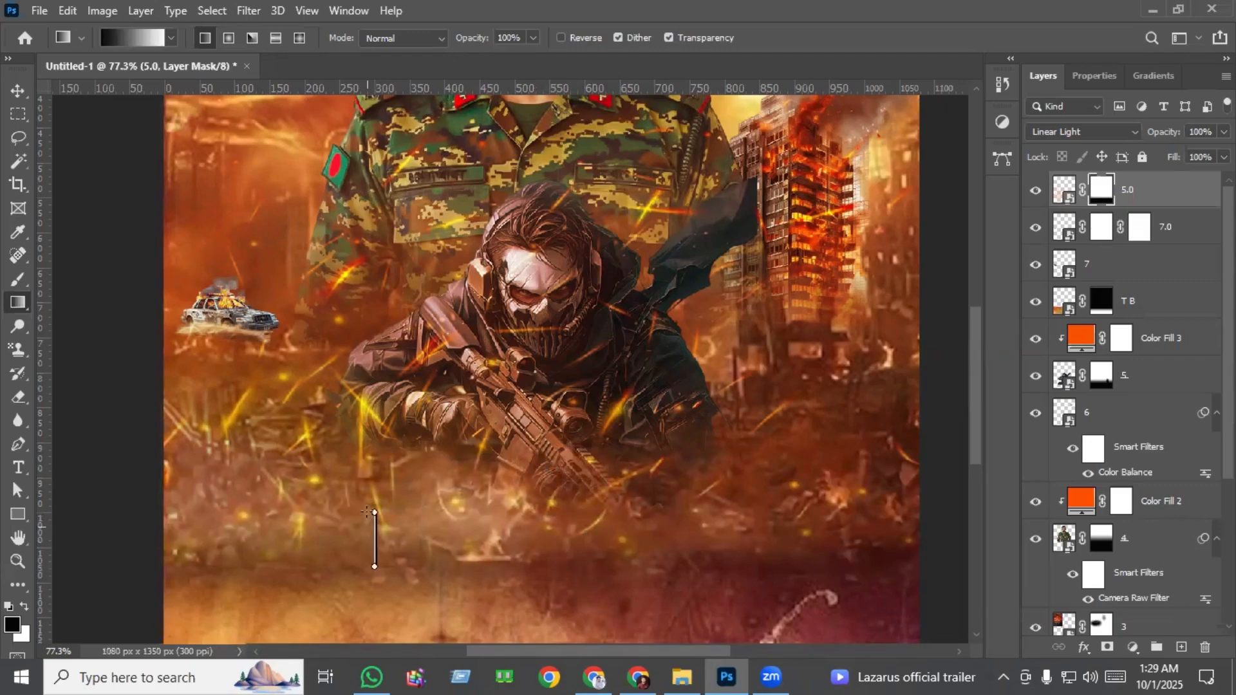
pyautogui.moveTo(369, 512); pyautogui.dragTo(371, 512)
pyautogui.scroll(-3, 462, 558)
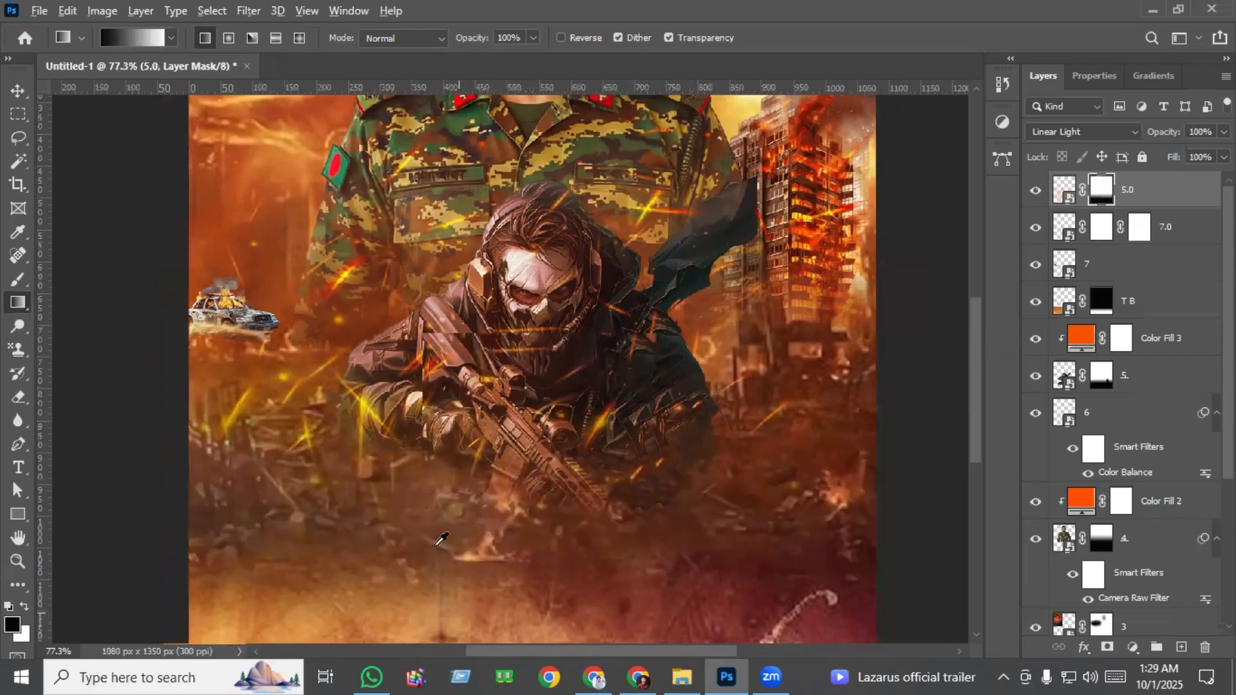
pyautogui.scroll(-1, 479, 504)
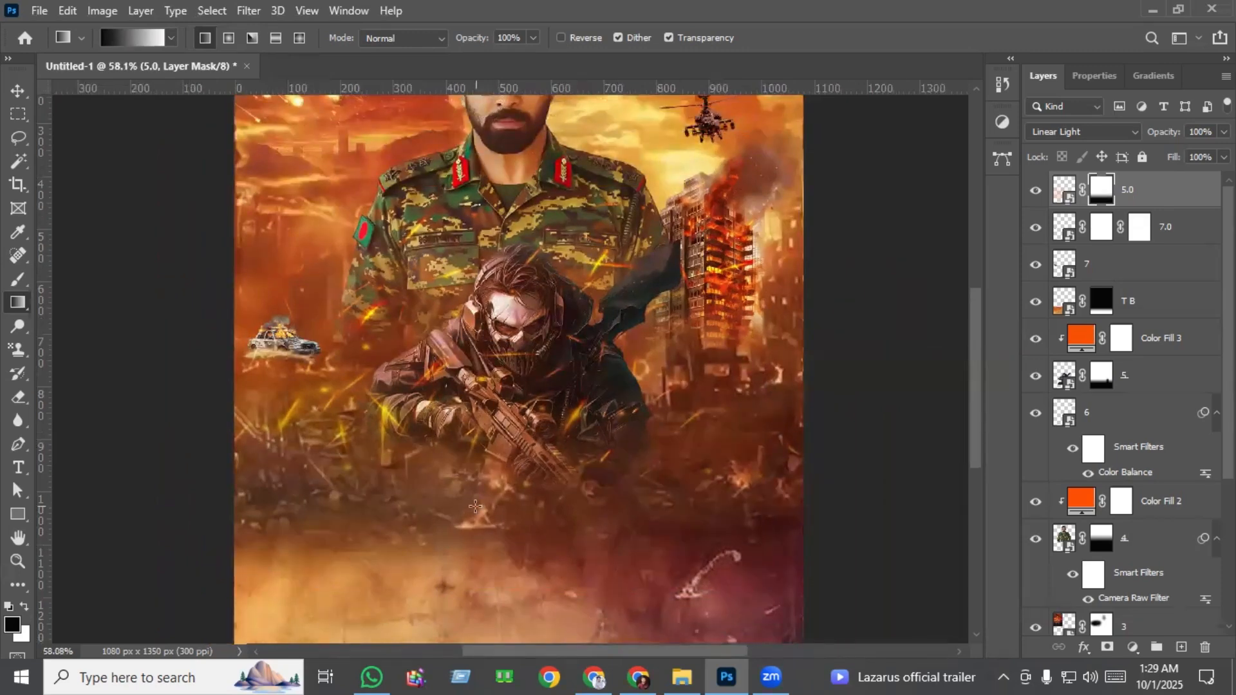
# Brush black on layer 5.0's mask with a soft 54 px brush to clear the sparks over the gunman's skull mask.
pyautogui.click(18, 91)
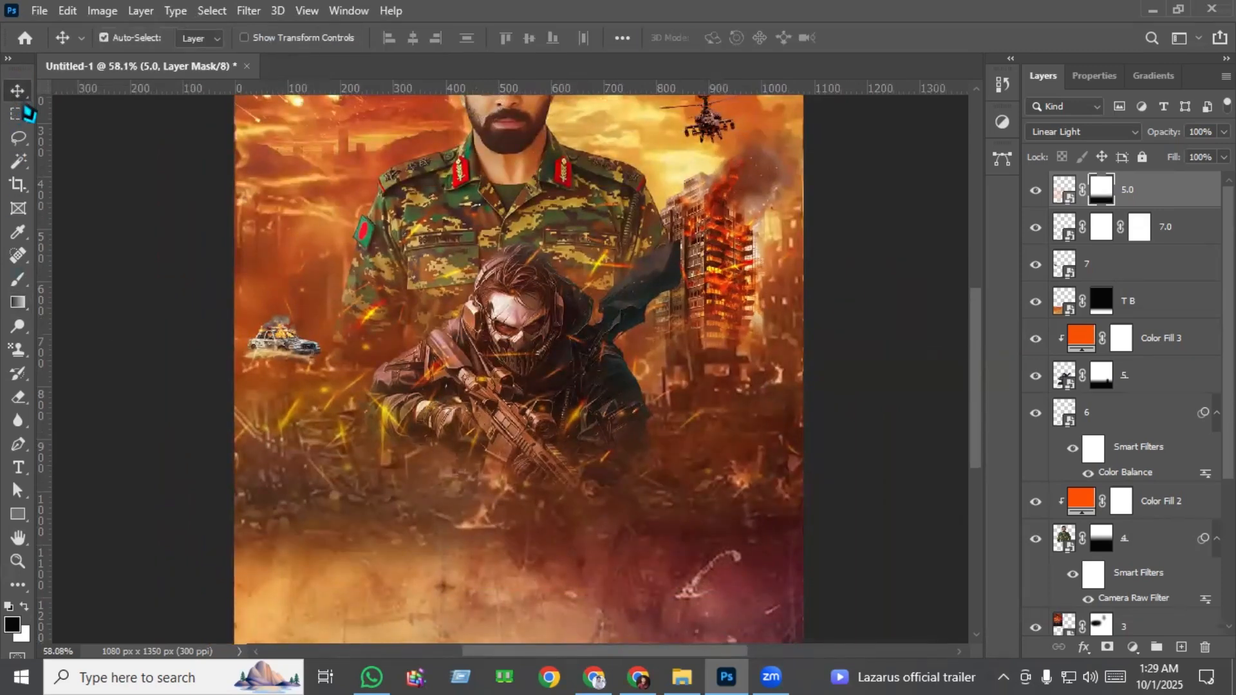
pyautogui.scroll(2, 442, 544)
pyautogui.scroll(2, 373, 444)
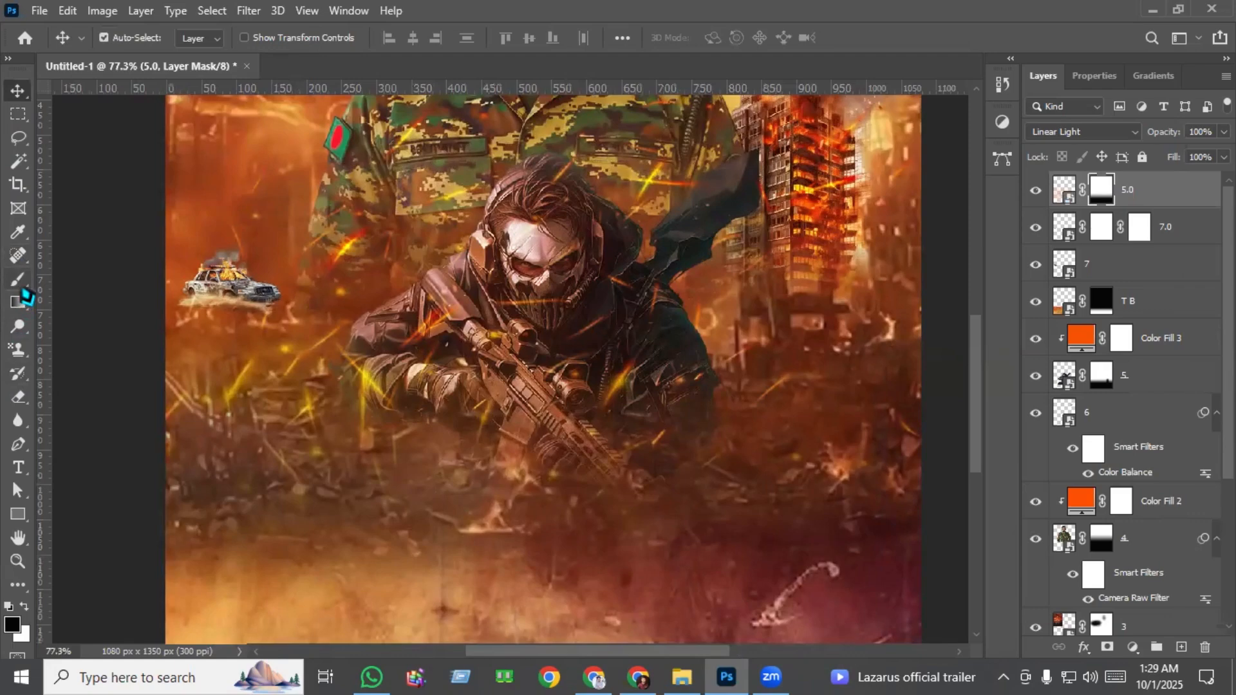
pyautogui.click(18, 280)
pyautogui.scroll(2, 487, 292)
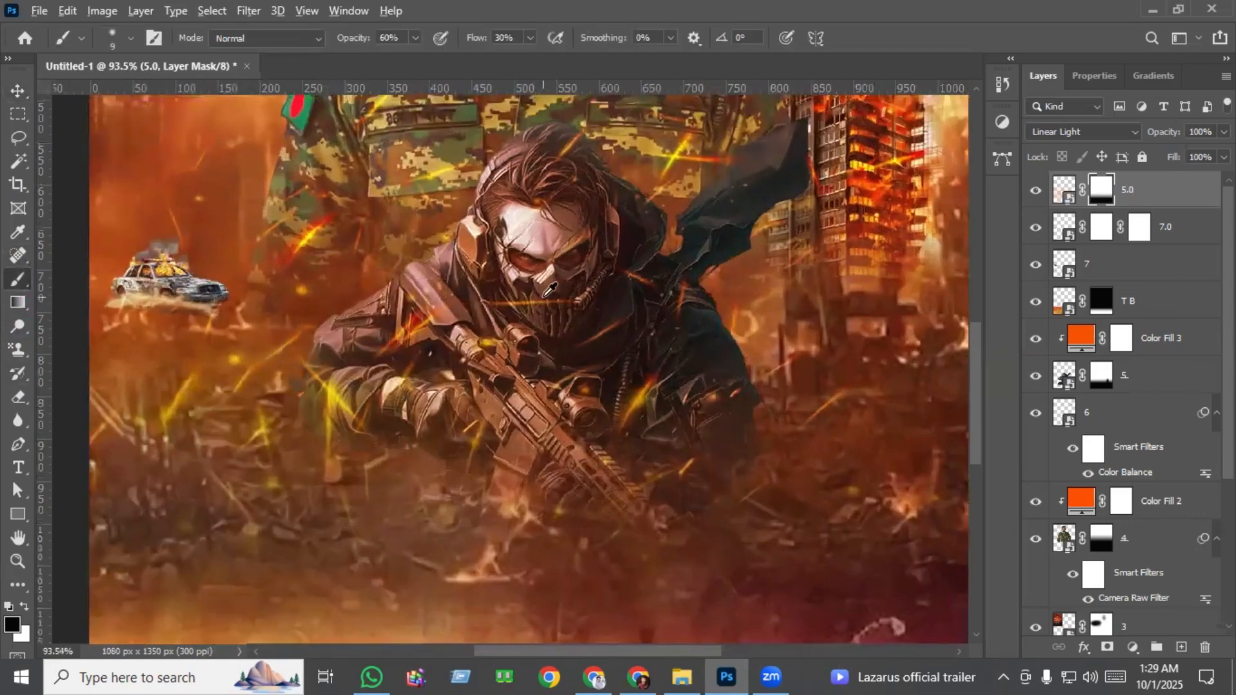
pyautogui.scroll(2, 534, 296)
pyautogui.moveTo(512, 307); pyautogui.dragTo(552, 318)
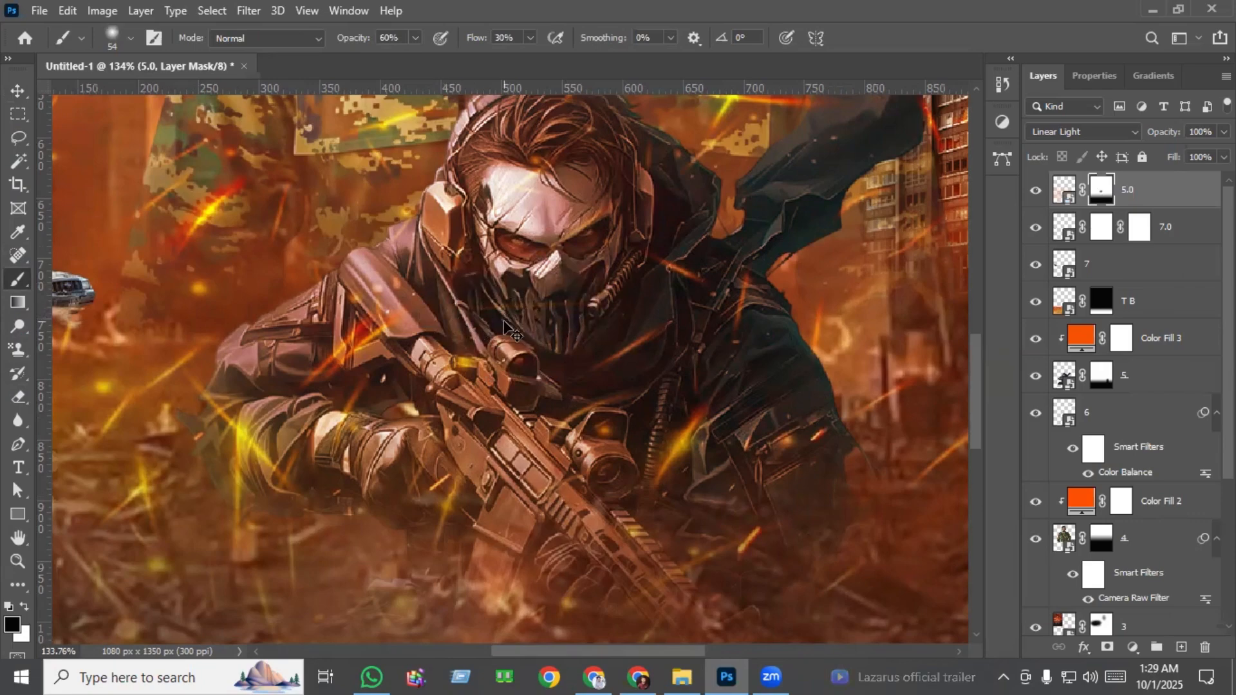
pyautogui.hotkey('ctrl', '0')
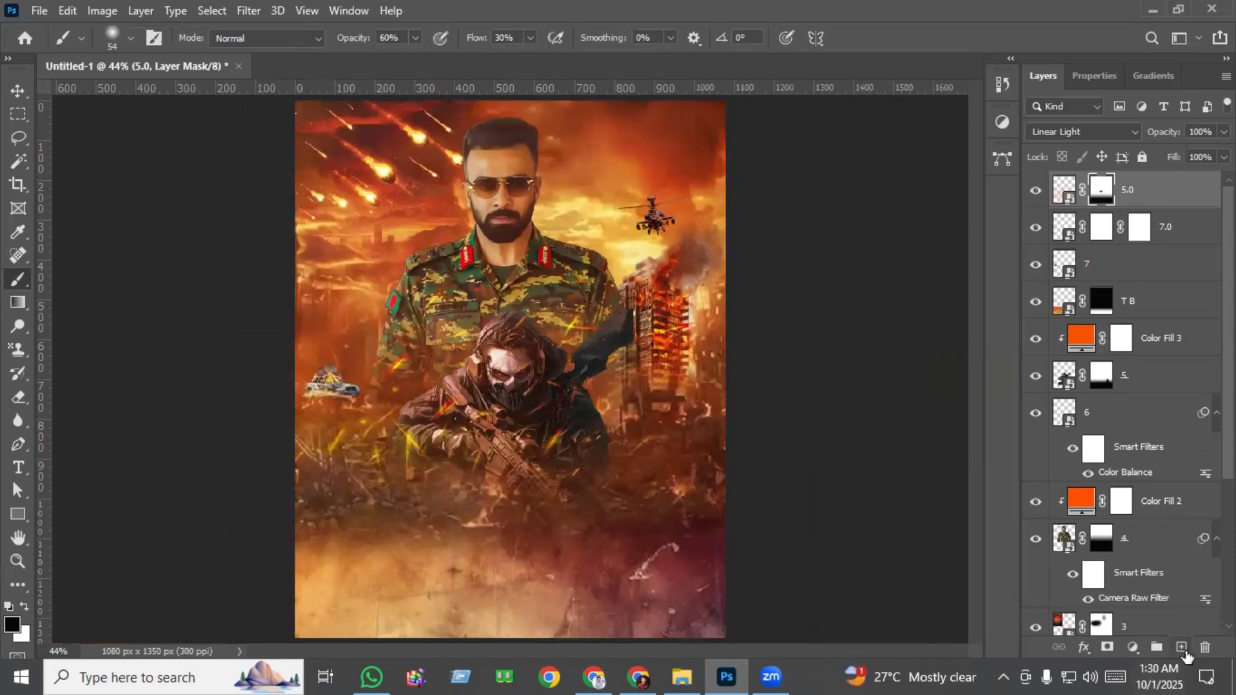
# Create a new layer above 5.0 and open T.ai from the Part 3 folder in Illustrator.
pyautogui.click(1182, 648)
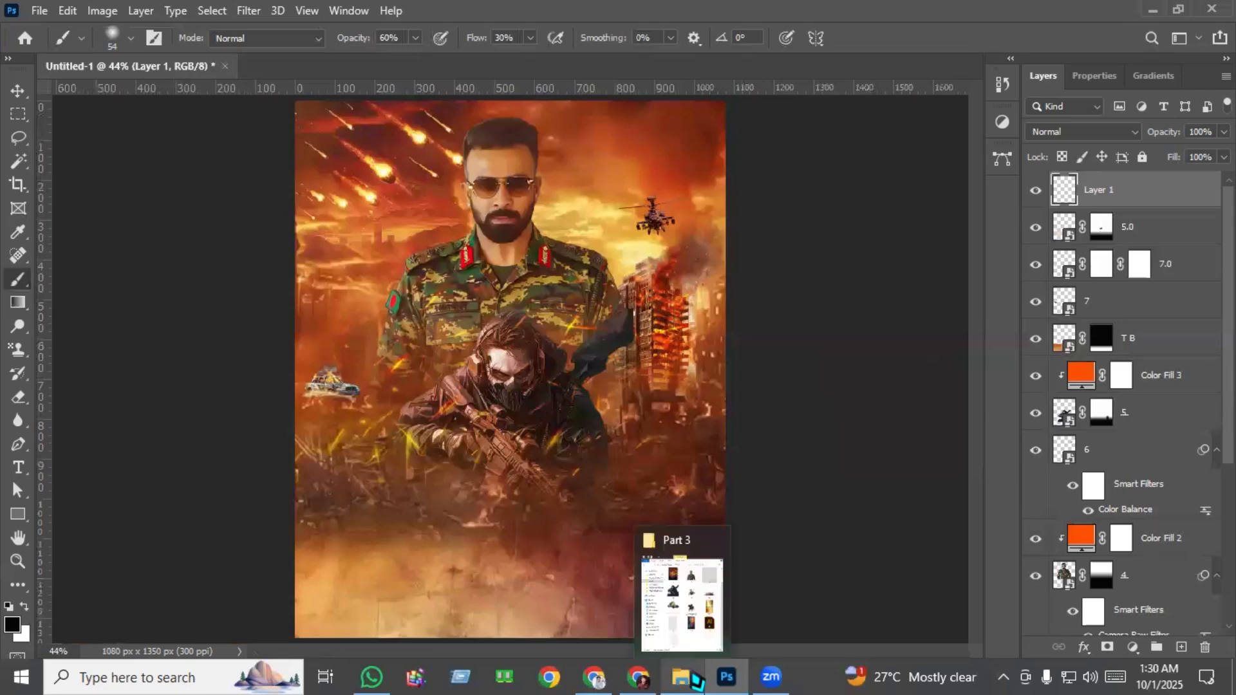
pyautogui.click(696, 680)
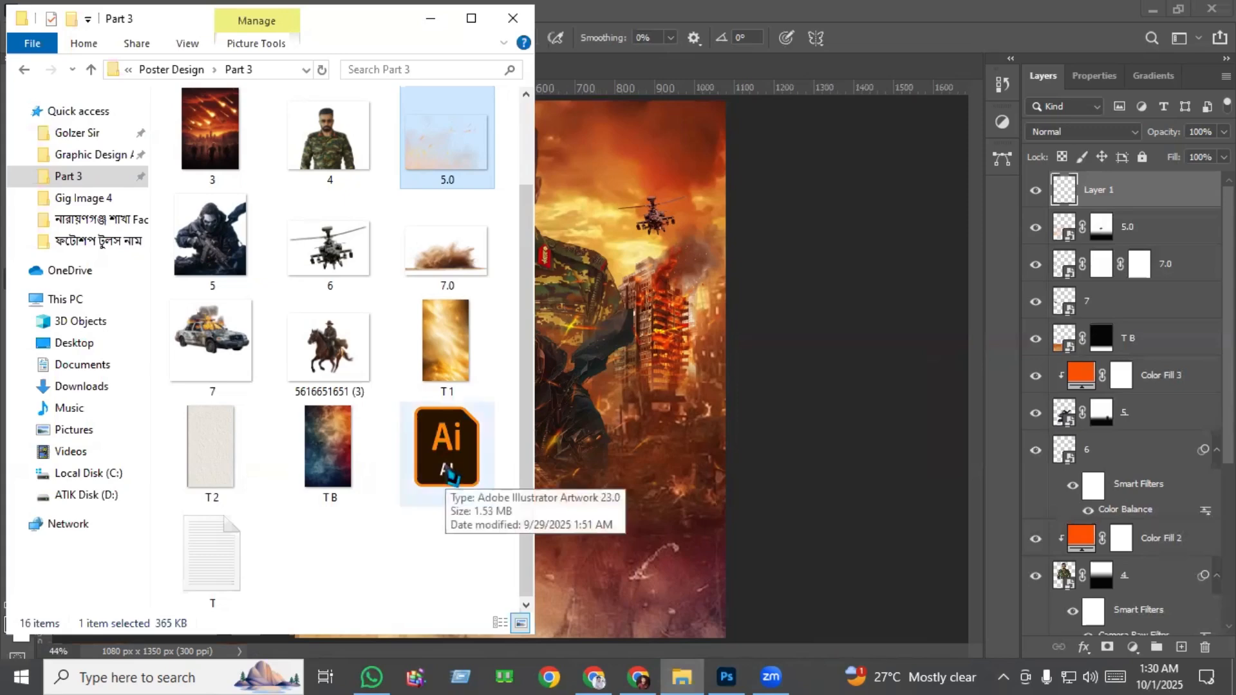
pyautogui.click(450, 477)
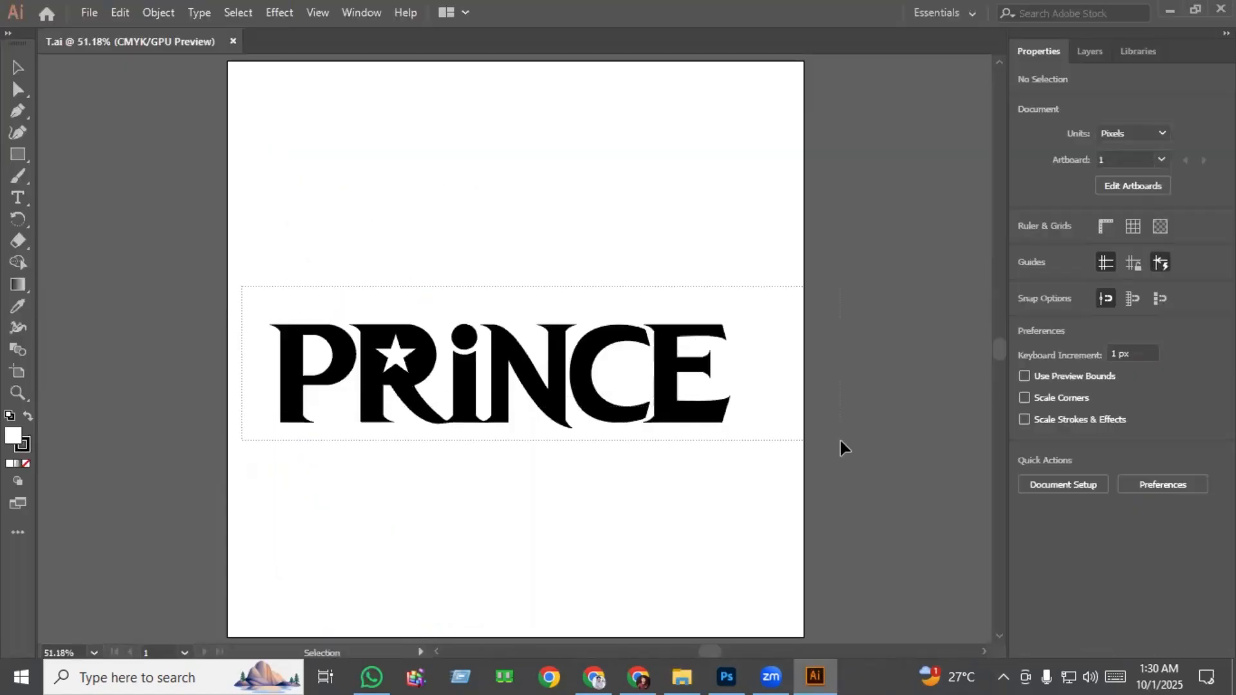
# Bring the whole PRINCE lettering from Illustrator into the Photoshop poster as a smart object, scaled to 21.37% and centred on the textured base.
pyautogui.moveTo(243, 287); pyautogui.dragTo(841, 441)
pyautogui.click(726, 677)
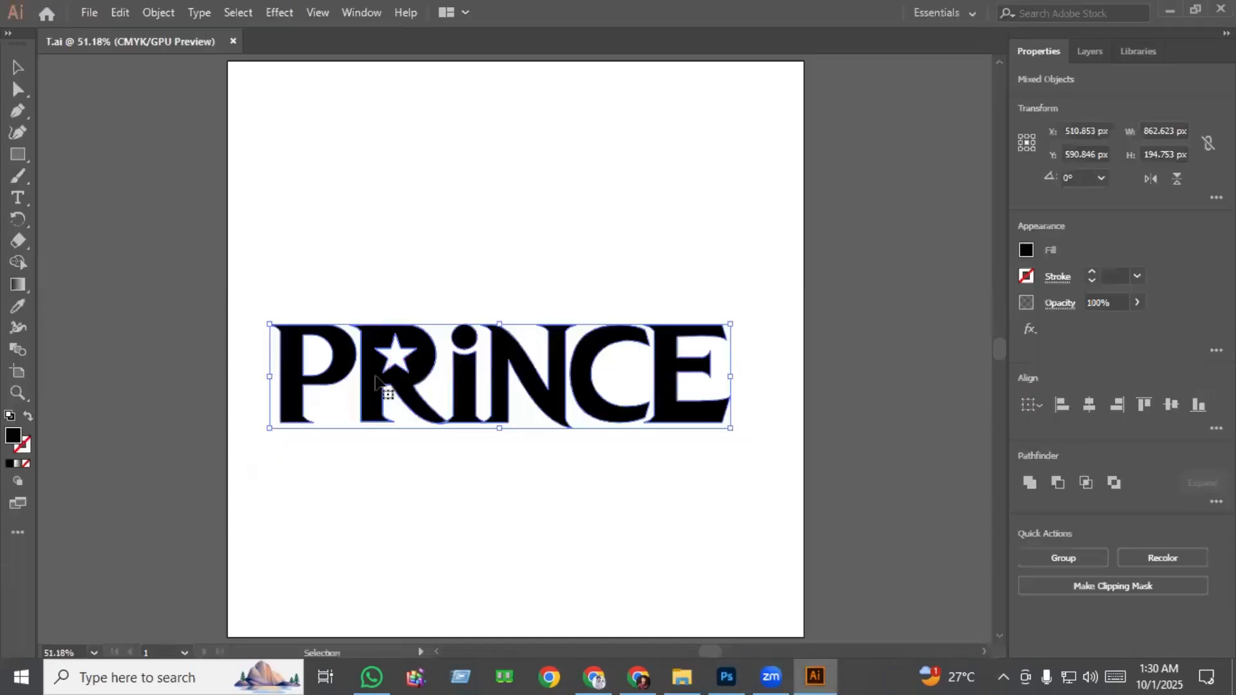
pyautogui.moveTo(394, 395); pyautogui.dragTo(534, 528)
pyautogui.moveTo(507, 486); pyautogui.dragTo(508, 514)
pyautogui.moveTo(509, 545); pyautogui.dragTo(508, 539)
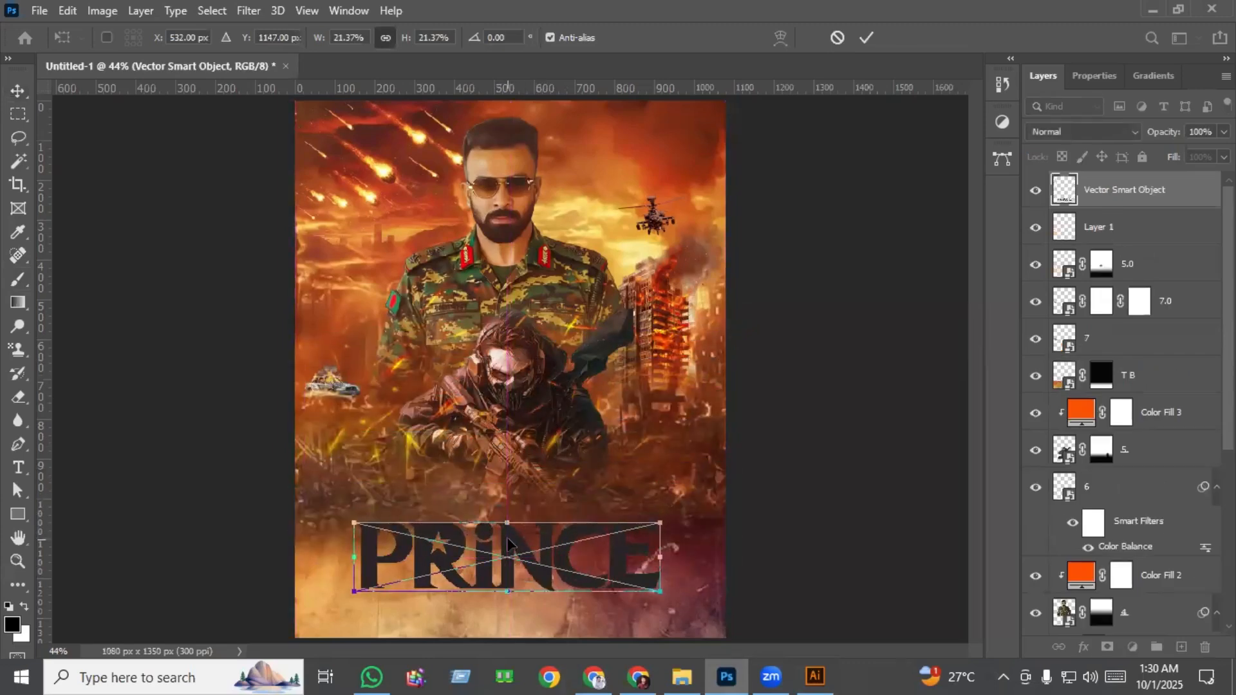
pyautogui.press('Return')
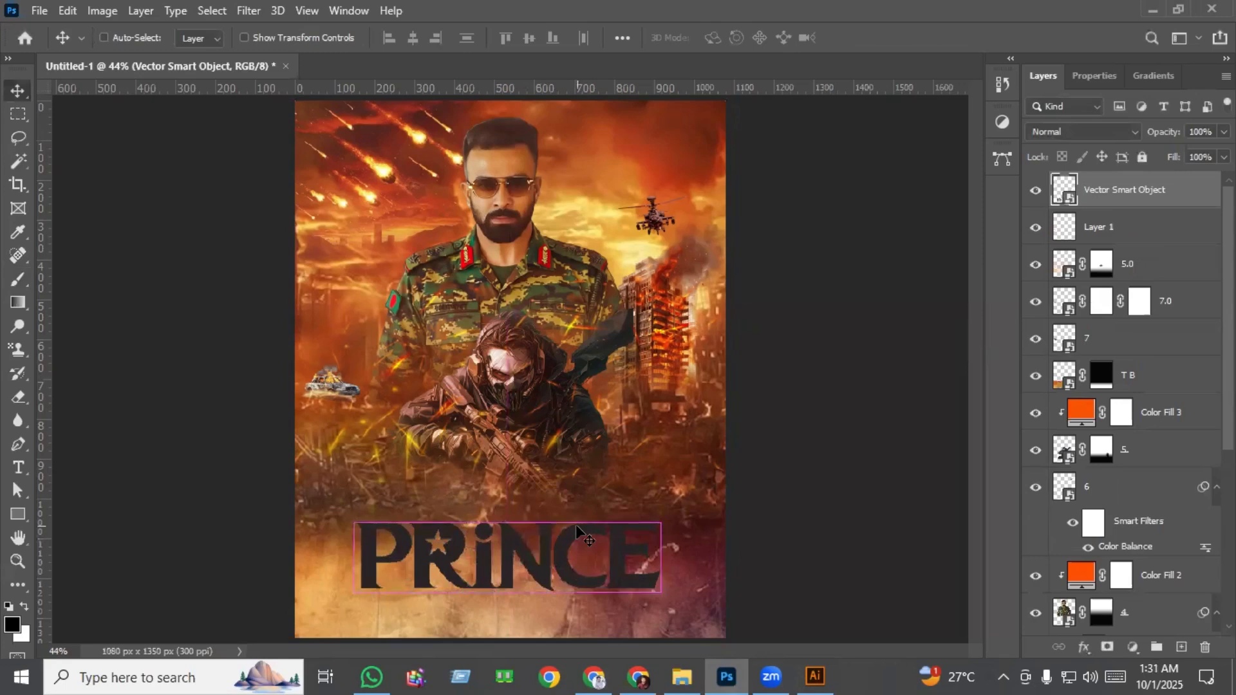
# Put the PRINCE lettering layer into a new layer group.
pyautogui.hotkey('ctrl', '+')
pyautogui.hotkey('ctrl', '+')
pyautogui.scroll(-3, 552, 501)
pyautogui.scroll(-3, 552, 501)
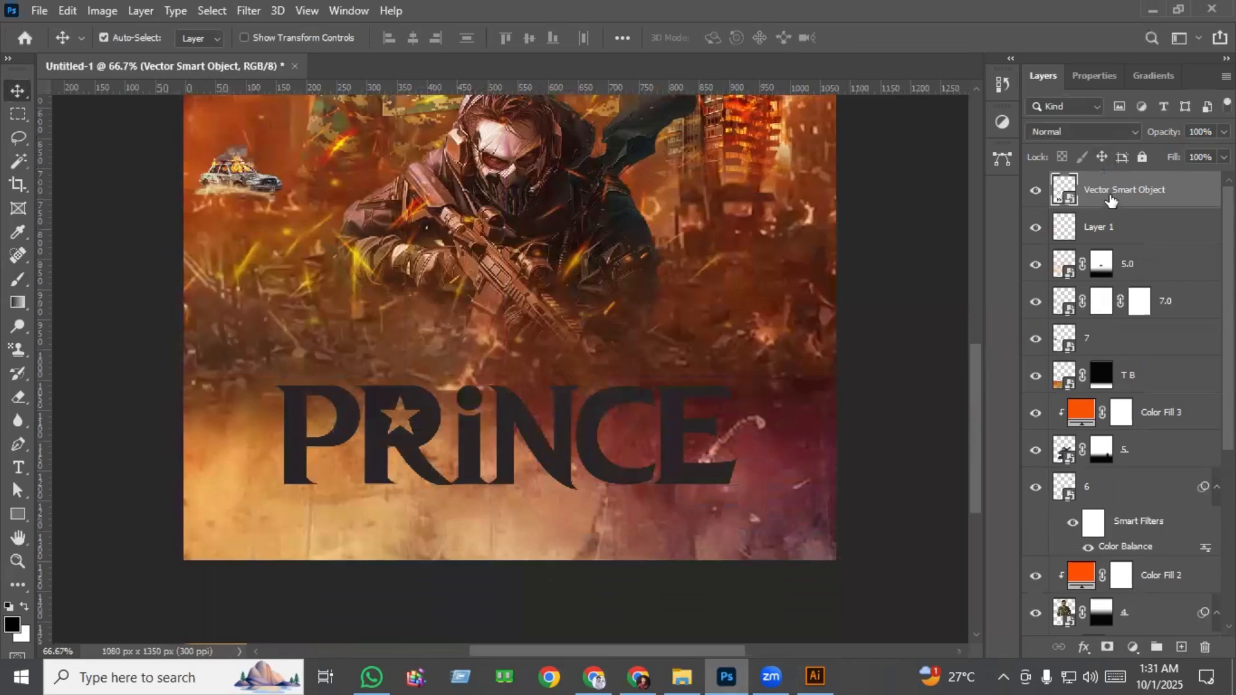
pyautogui.hotkey('ctrl', 'g')
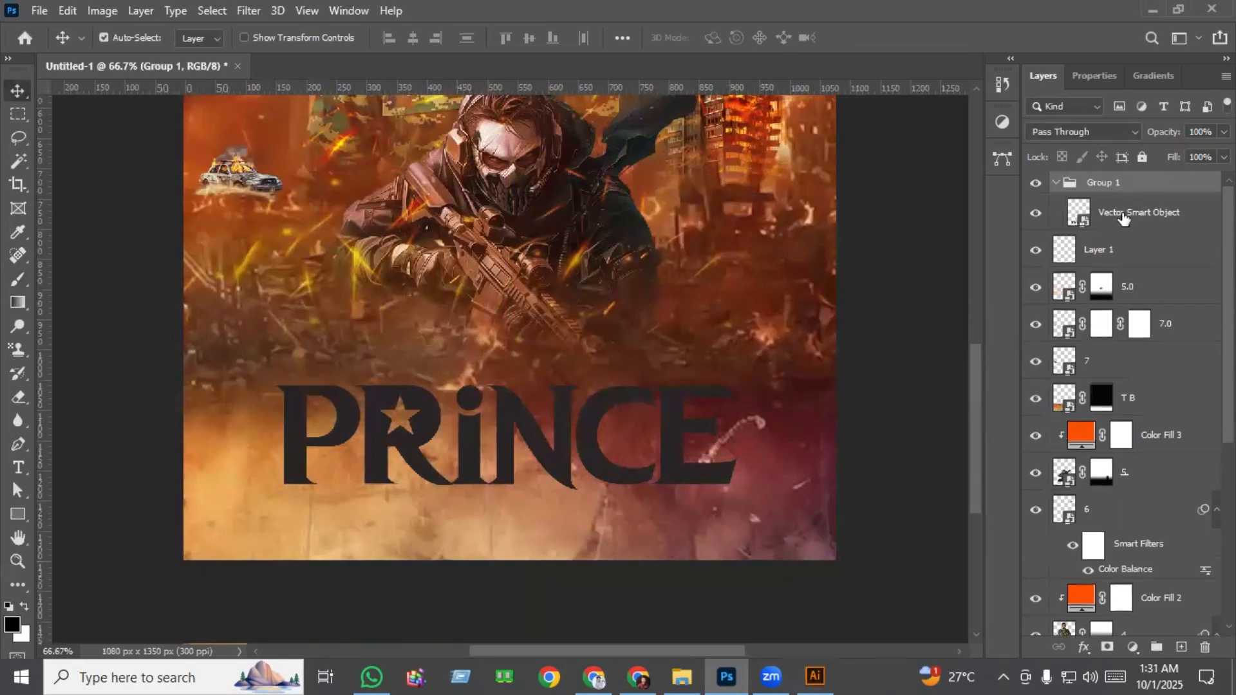
# Apply a white Color Overlay at 100% opacity to the PRINCE lettering inside the group.
pyautogui.click(1133, 212)
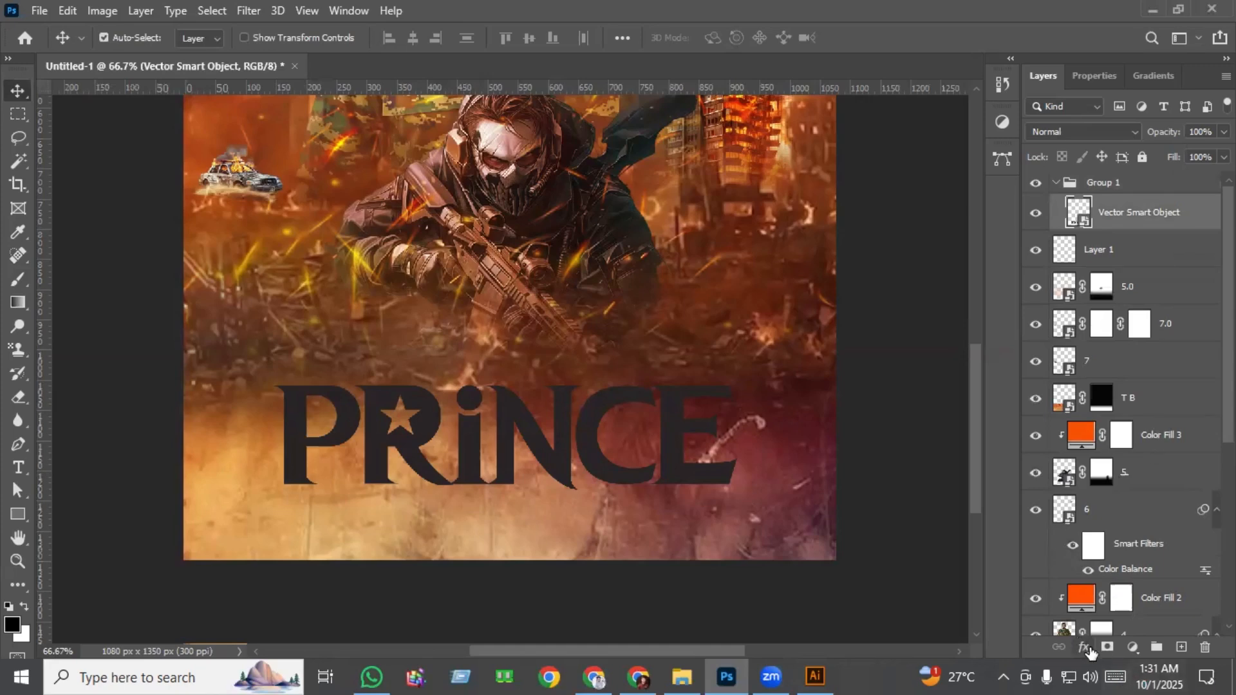
pyautogui.click(1085, 649)
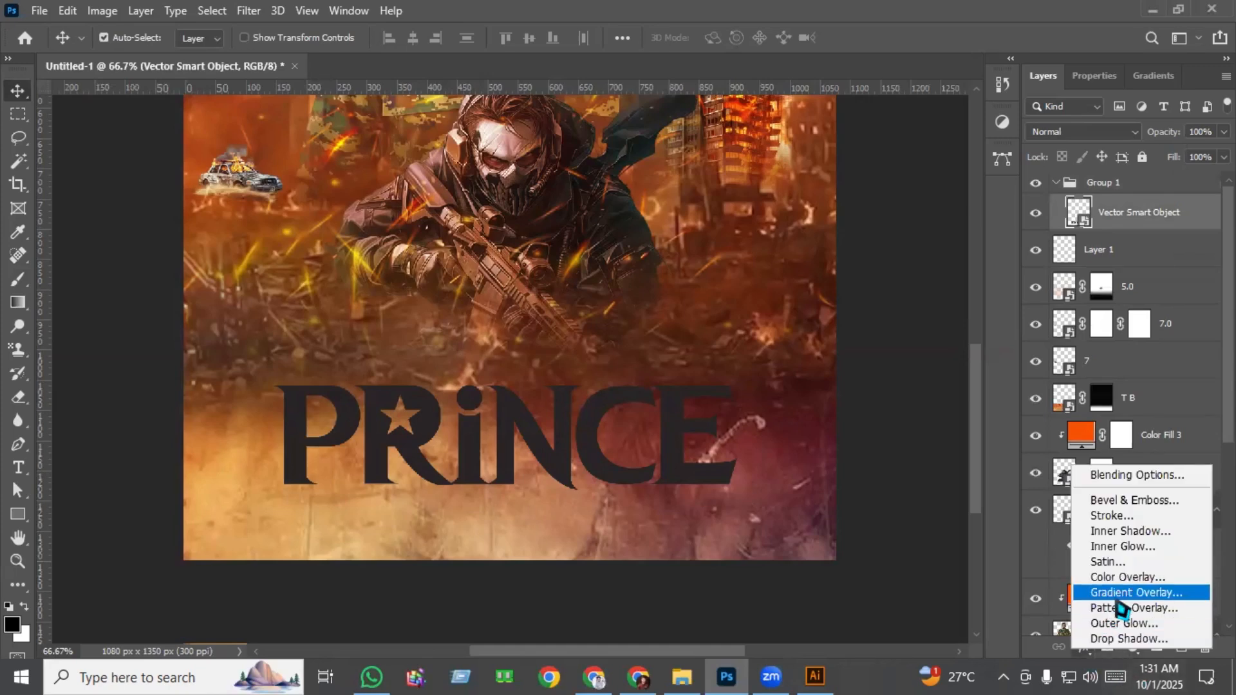
pyautogui.click(1153, 578)
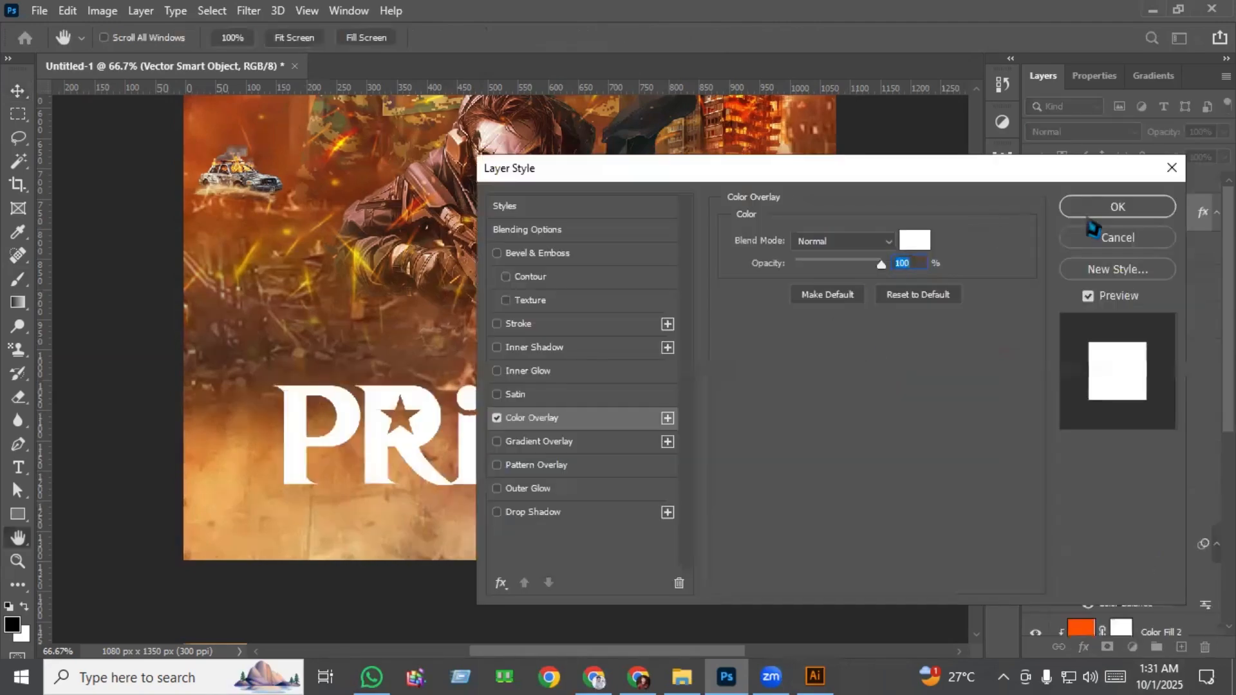
pyautogui.click(1123, 209)
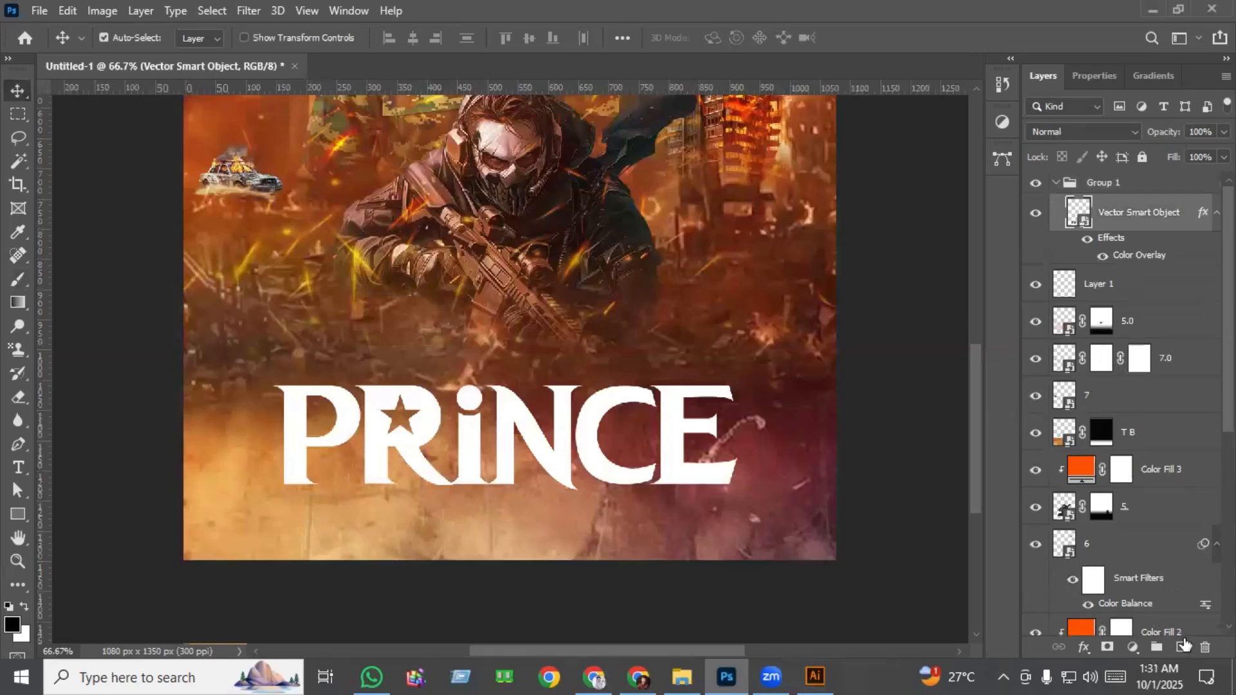
# Place the gold texture T 1 from the Part 3 folder above the lettering, rotated -90° and shifted down to cover the title.
pyautogui.click(1183, 646)
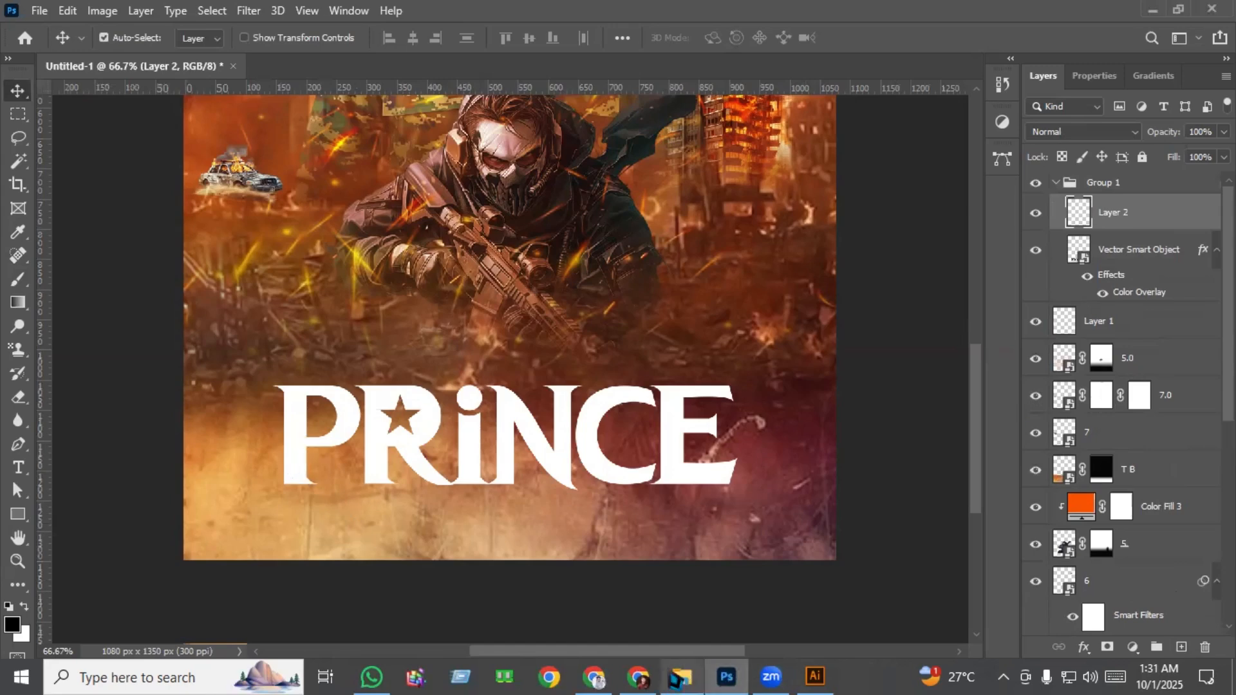
pyautogui.moveTo(677, 680)
pyautogui.click(686, 579)
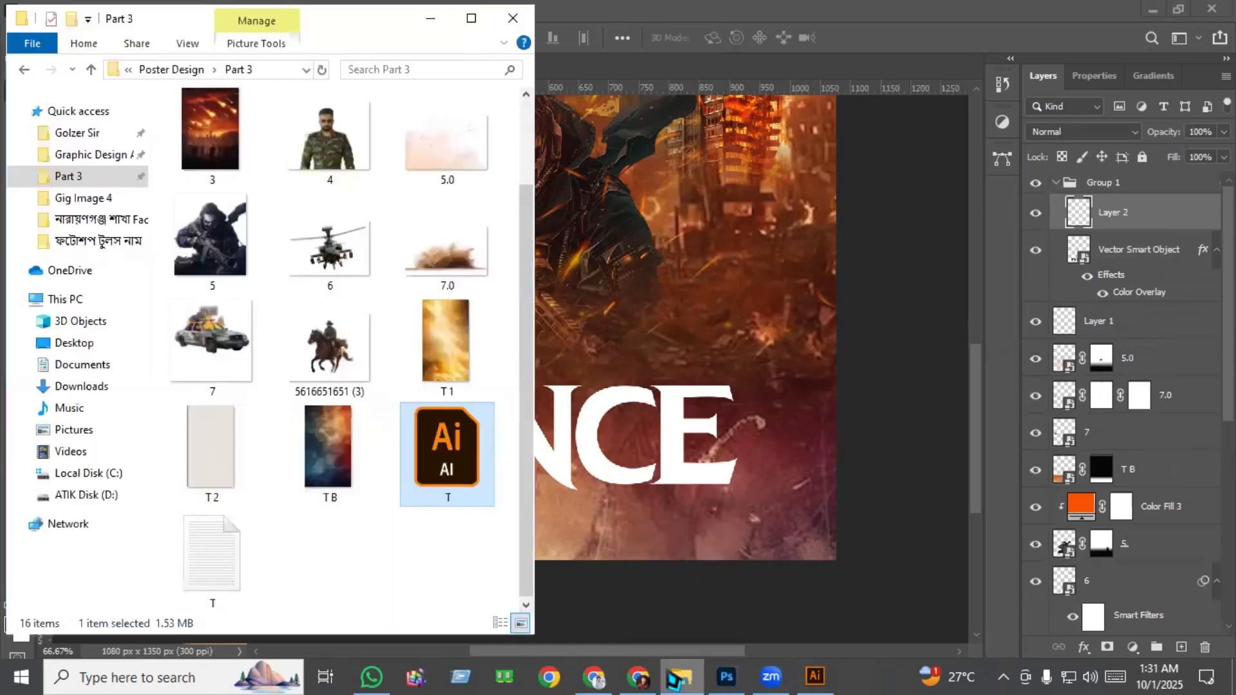
pyautogui.moveTo(430, 364); pyautogui.dragTo(734, 408)
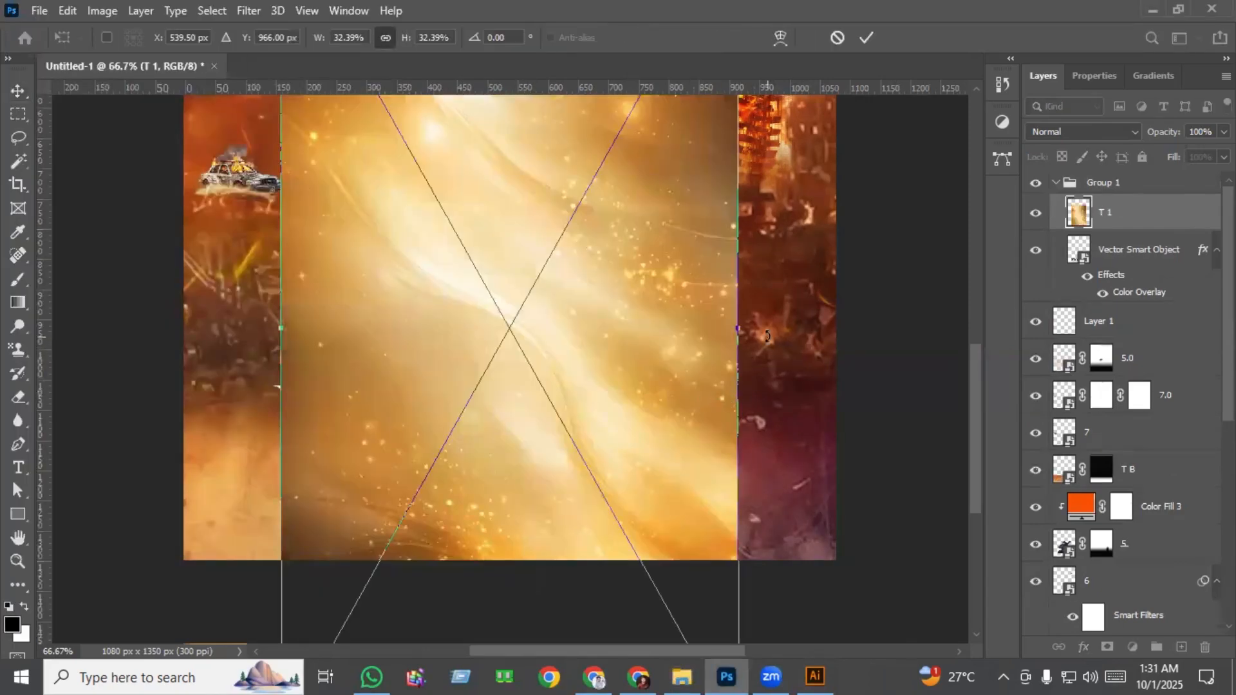
pyautogui.moveTo(767, 335); pyautogui.dragTo(522, 185)
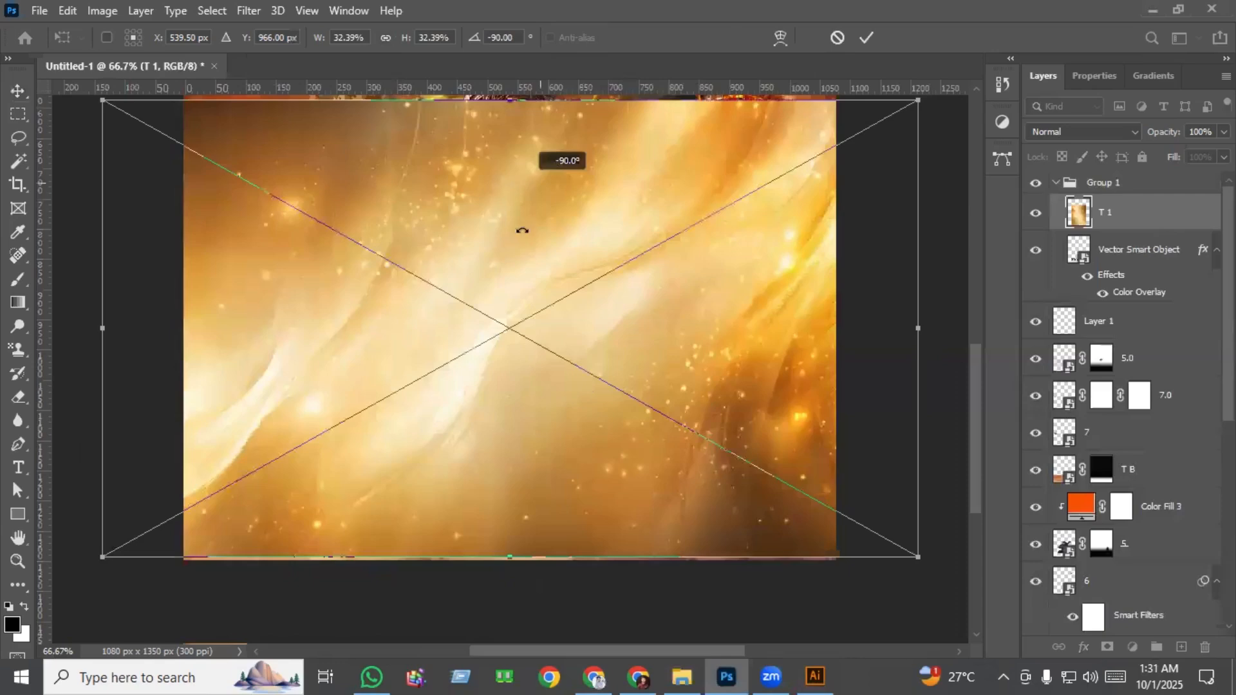
pyautogui.moveTo(543, 319); pyautogui.dragTo(542, 397)
pyautogui.press('Return')
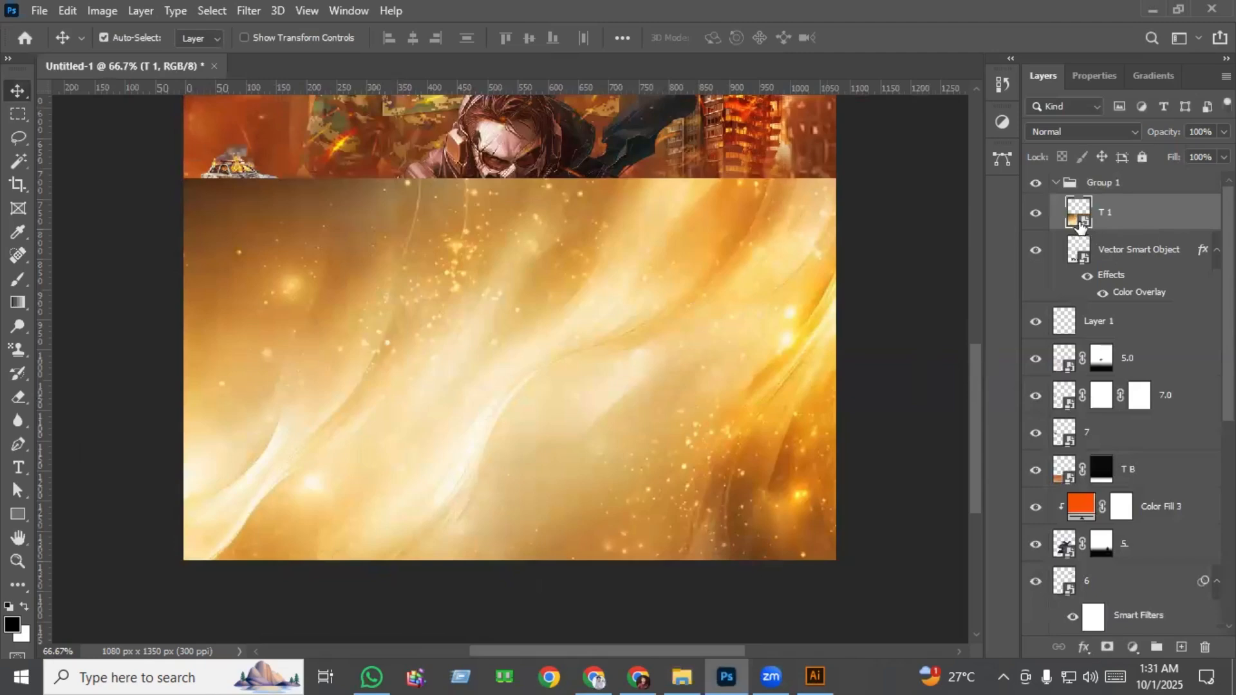
# Clip the T 1 texture to the PRINCE lettering and remove the lettering's Color Overlay.
pyautogui.keyDown('alt'); pyautogui.click(1080, 225); pyautogui.keyUp('alt')
pyautogui.scroll(2, 566, 359)
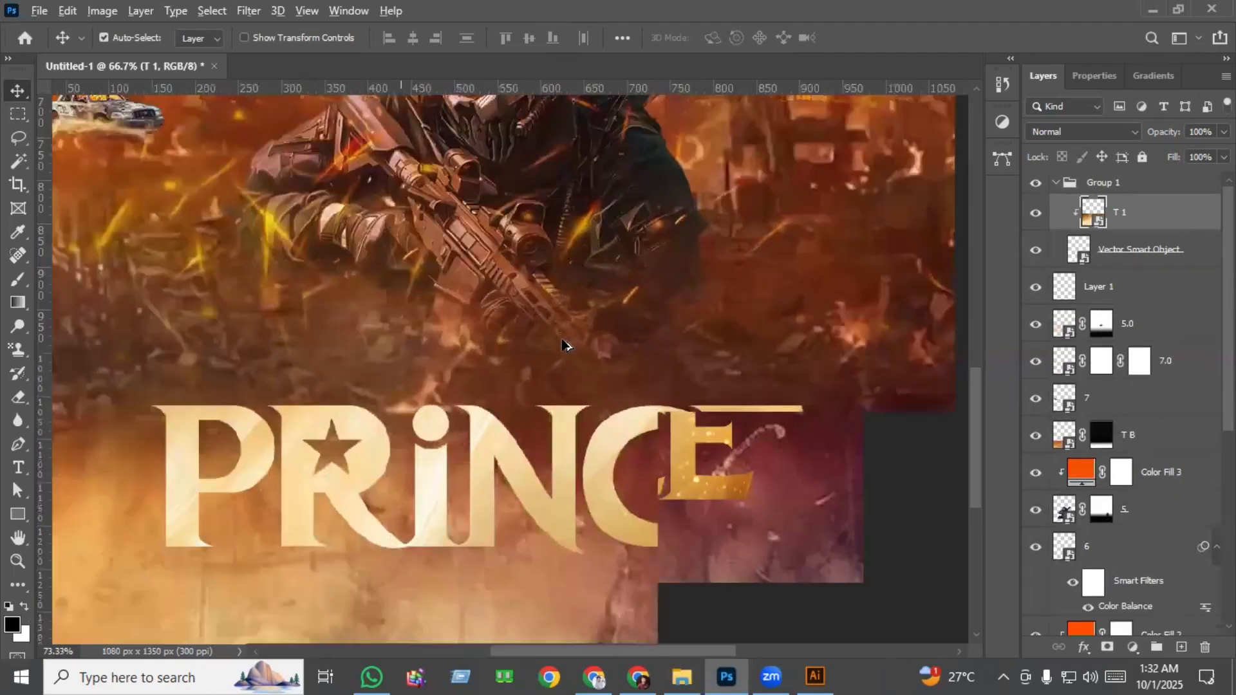
pyautogui.scroll(-3, 562, 346)
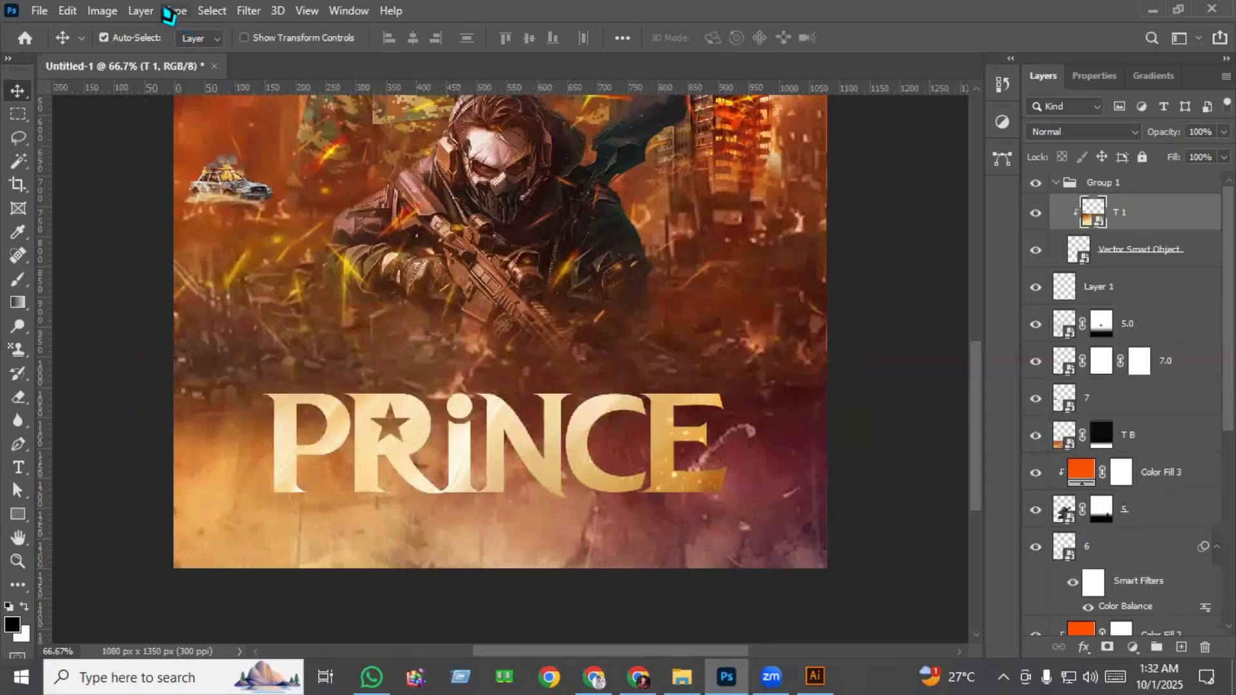
# Apply Brightness/Contrast to the T 1 texture with brightness 8 and contrast 49.
pyautogui.click(101, 11)
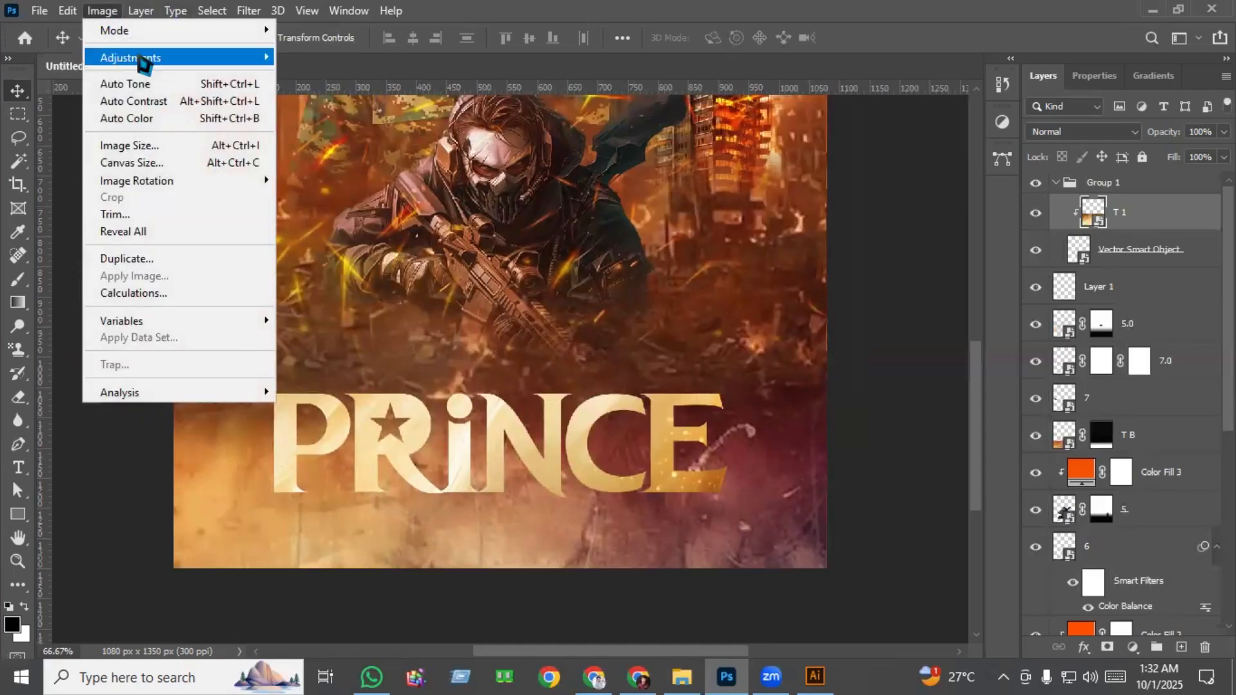
pyautogui.moveTo(264, 58)
pyautogui.click(367, 59)
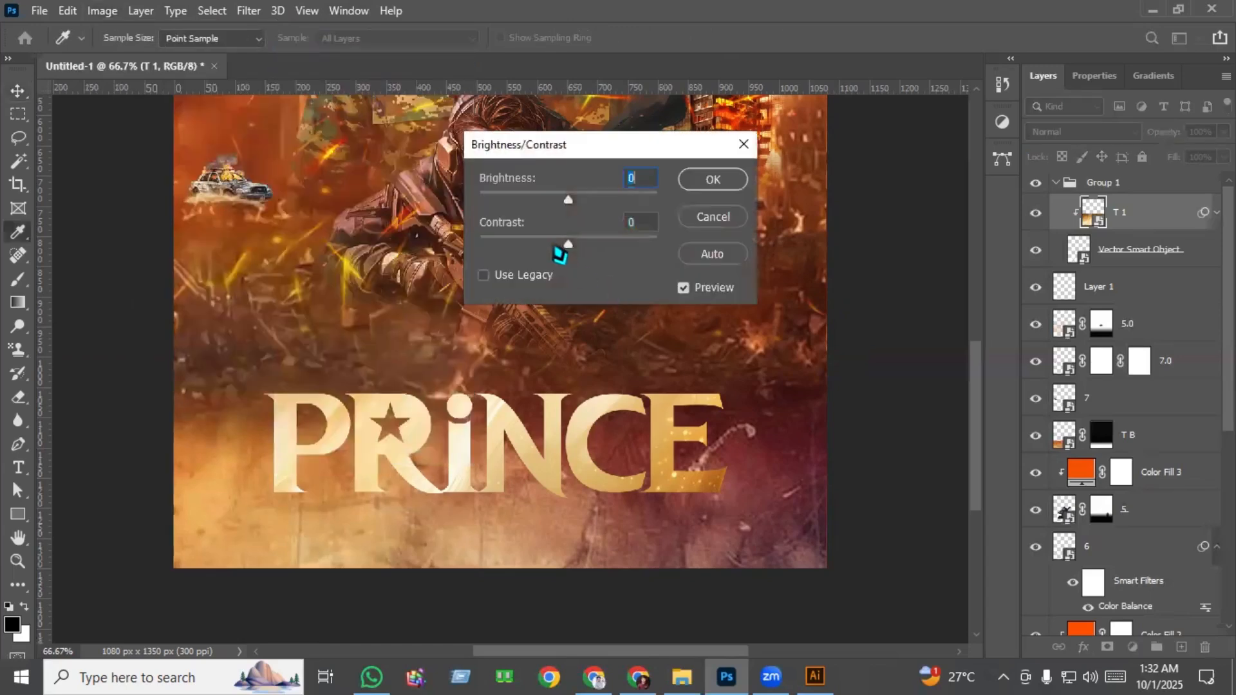
pyautogui.moveTo(564, 246); pyautogui.dragTo(620, 256)
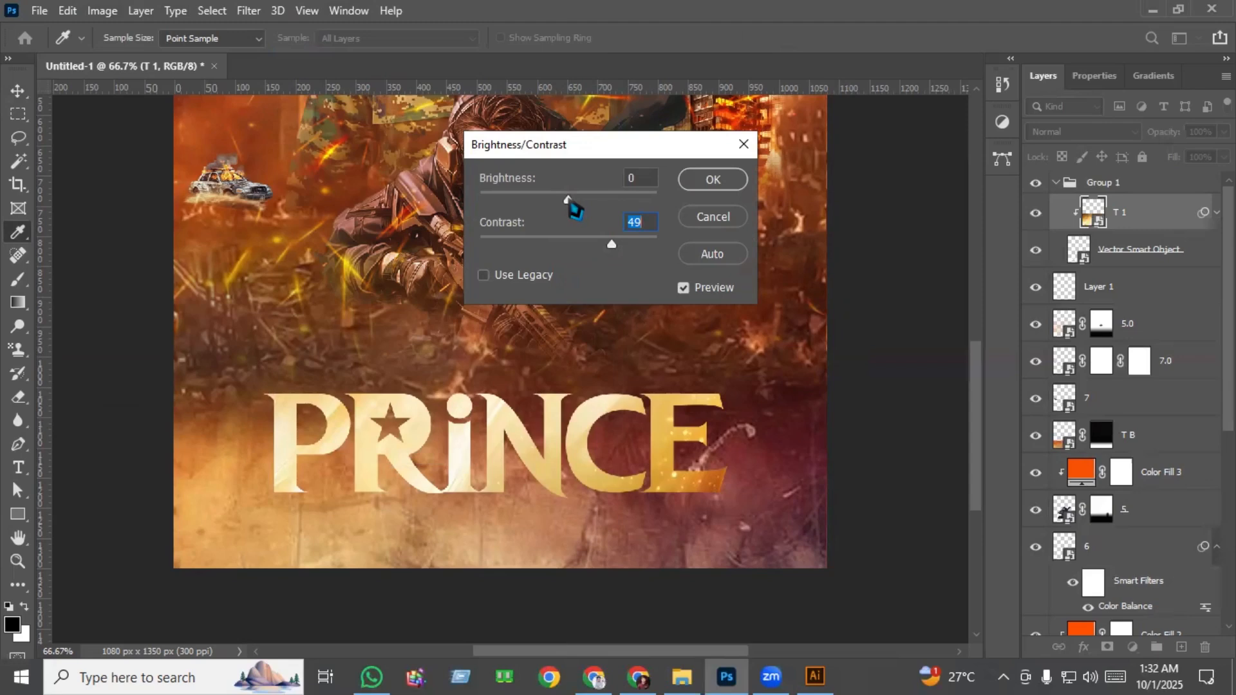
pyautogui.moveTo(568, 200); pyautogui.dragTo(571, 202)
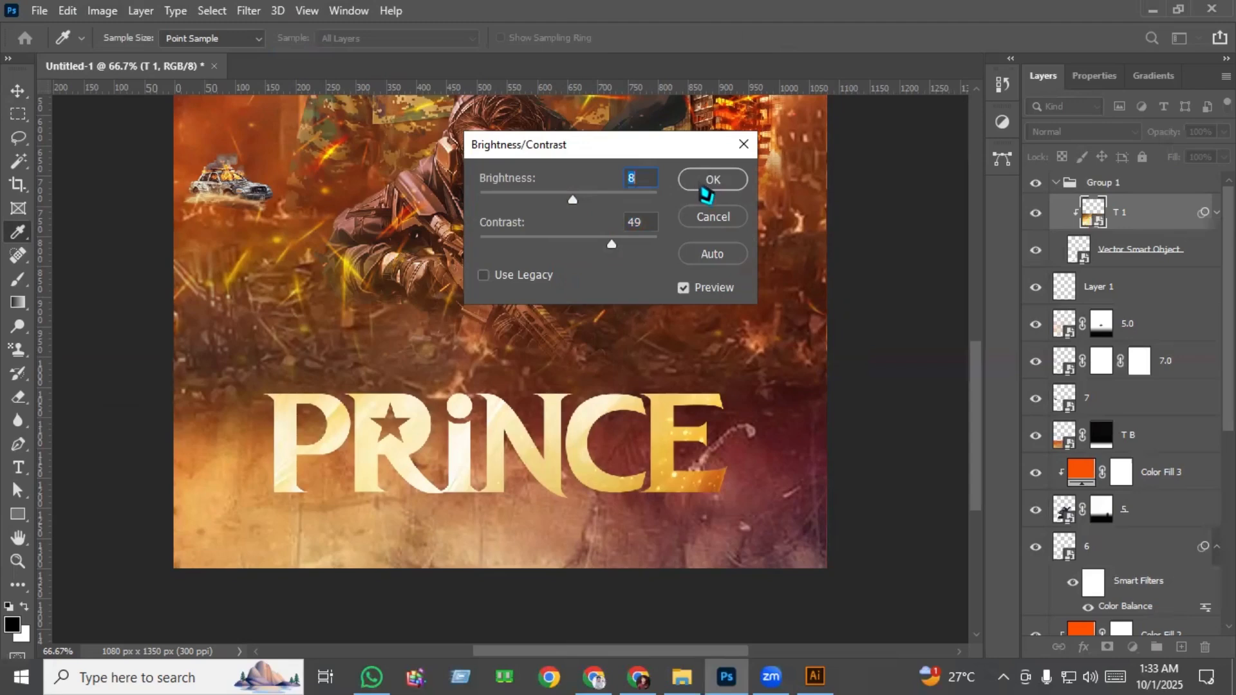
pyautogui.click(710, 182)
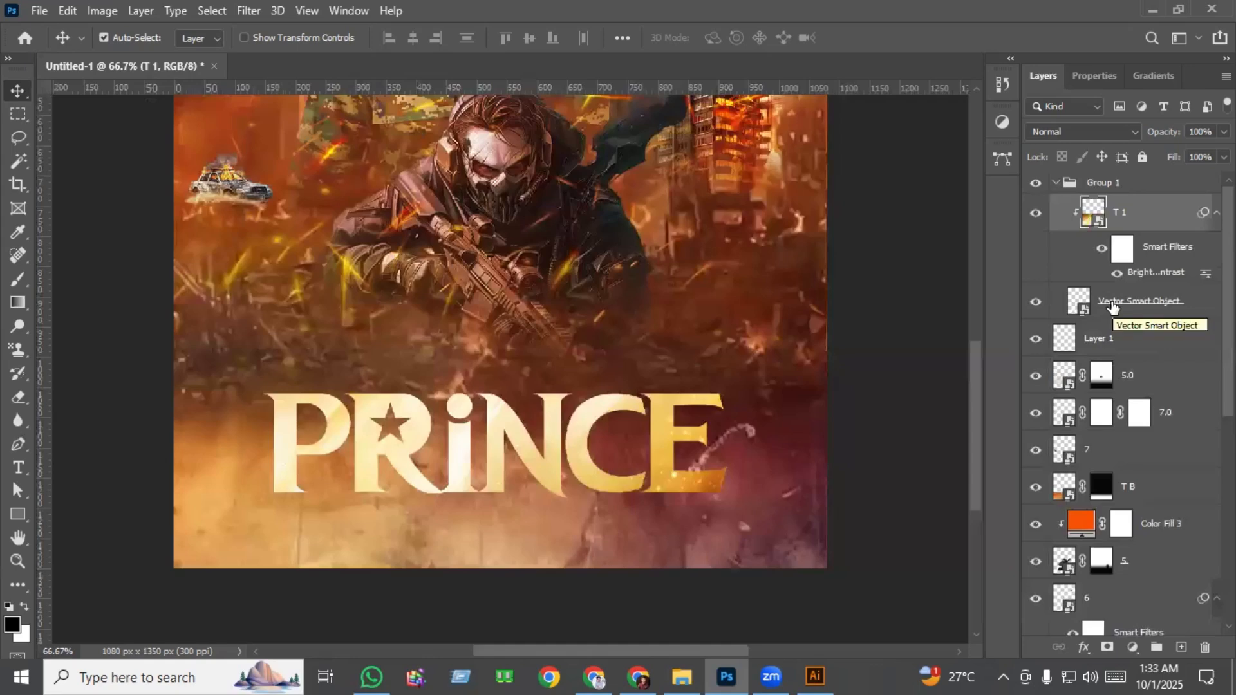
# Add a black Multiply drop shadow to the PRINCE lettering with 100% opacity and 6 px distance.
pyautogui.click(1113, 308)
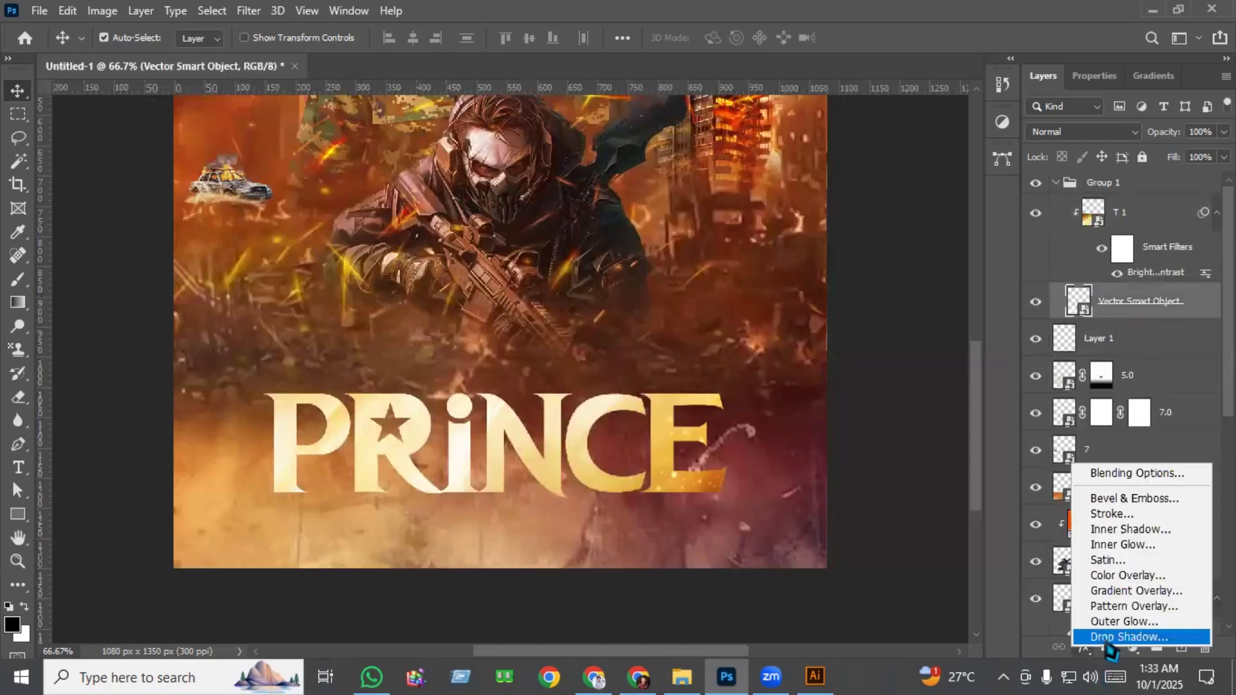
pyautogui.click(1084, 647)
pyautogui.click(1124, 637)
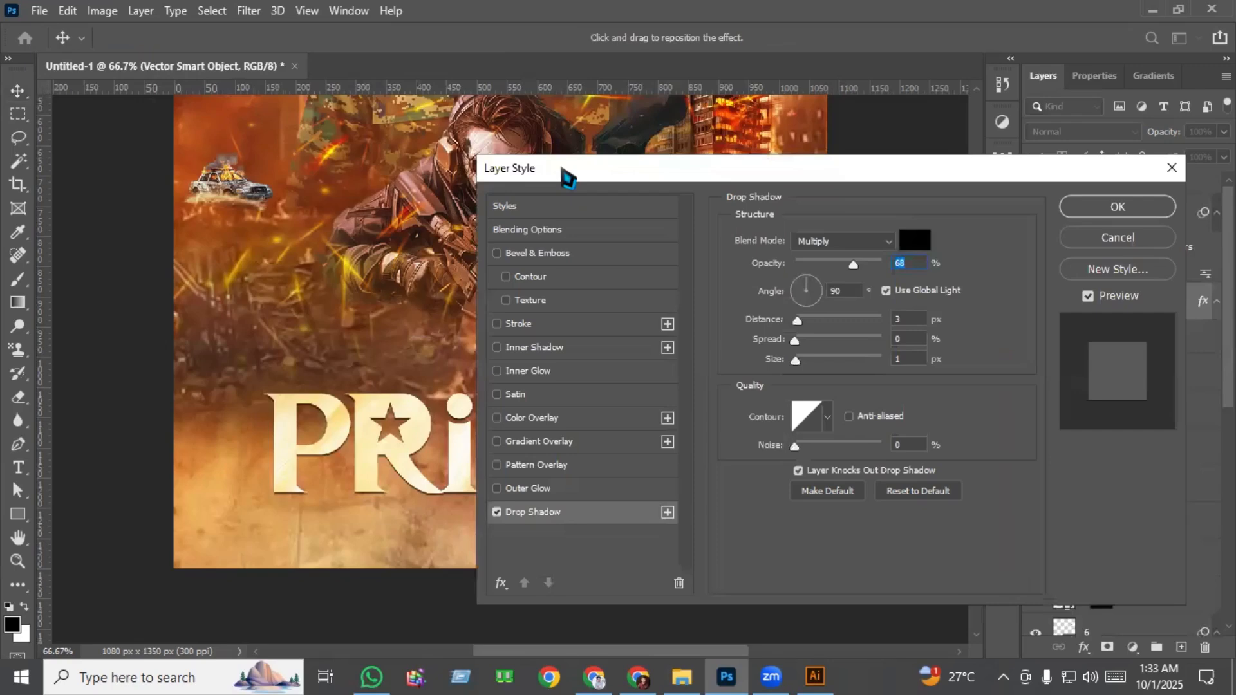
pyautogui.moveTo(567, 177); pyautogui.dragTo(799, 183)
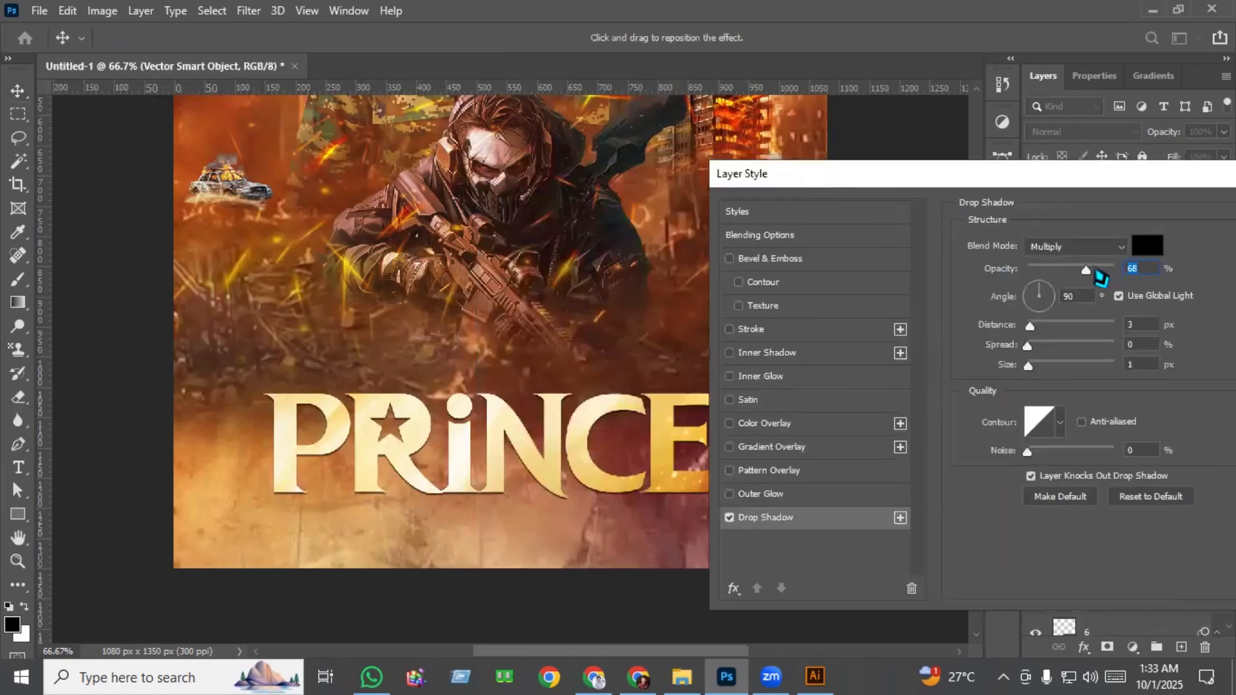
pyautogui.moveTo(1099, 270); pyautogui.dragTo(1148, 277)
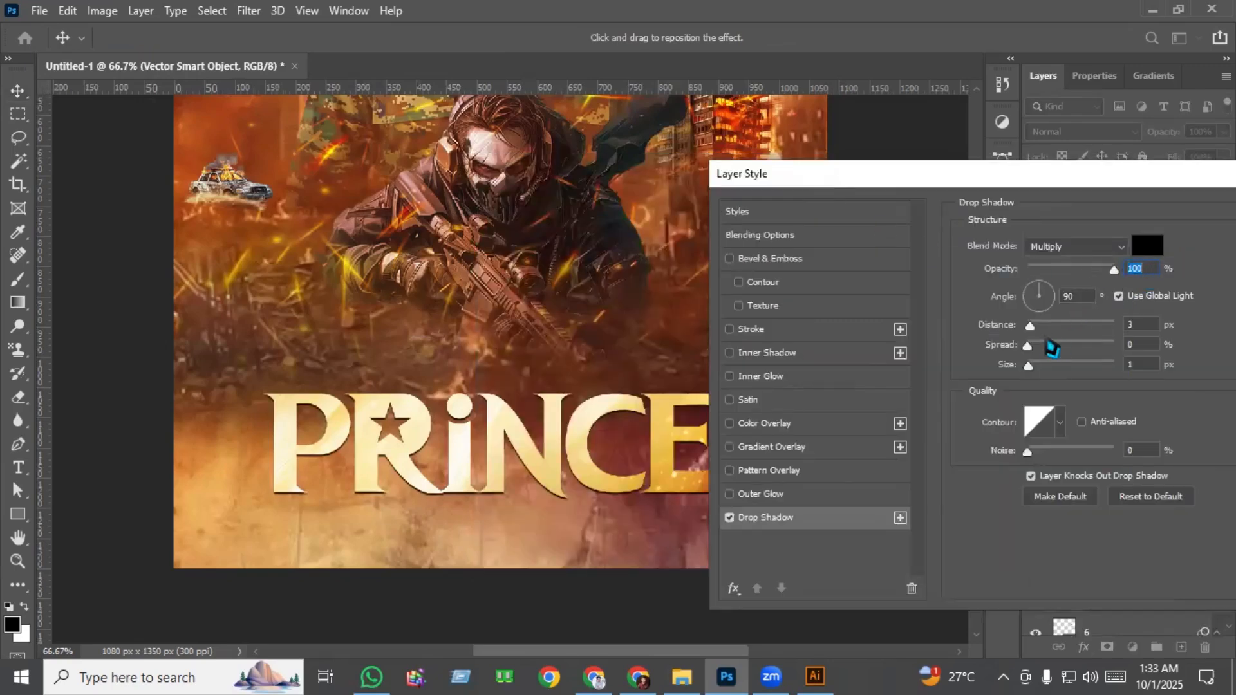
pyautogui.moveTo(1032, 328); pyautogui.dragTo(1039, 335)
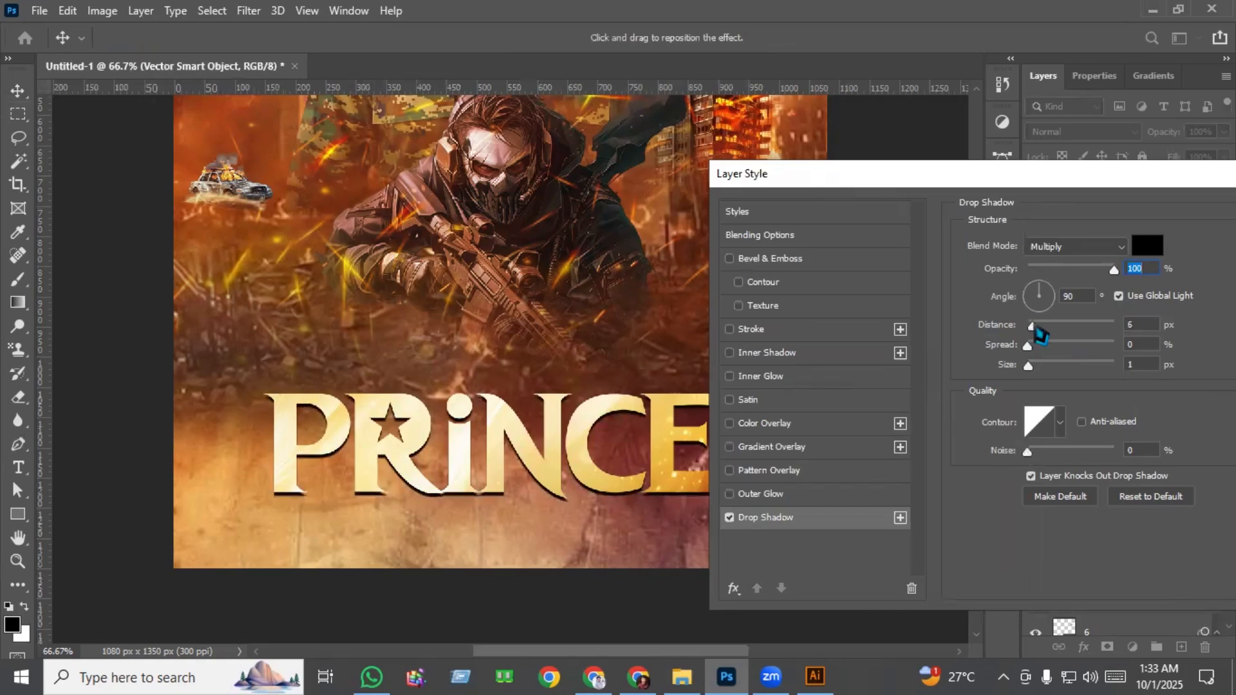
pyautogui.moveTo(1034, 176); pyautogui.dragTo(824, 172)
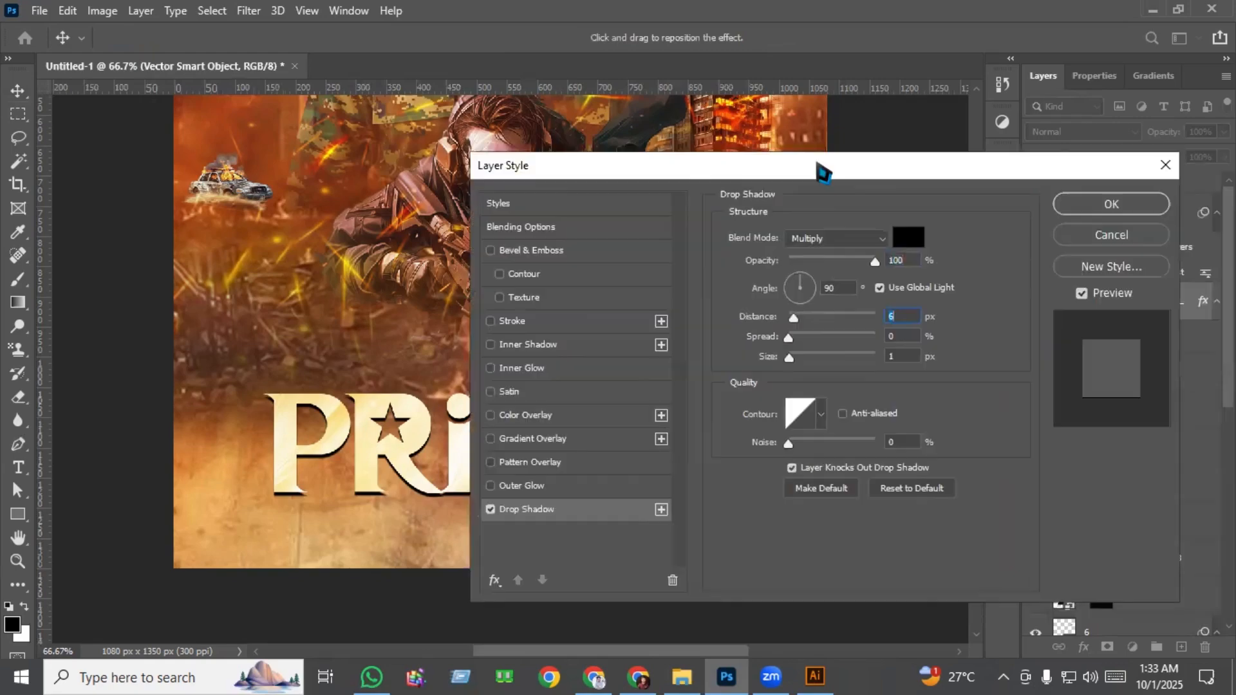
pyautogui.click(1103, 205)
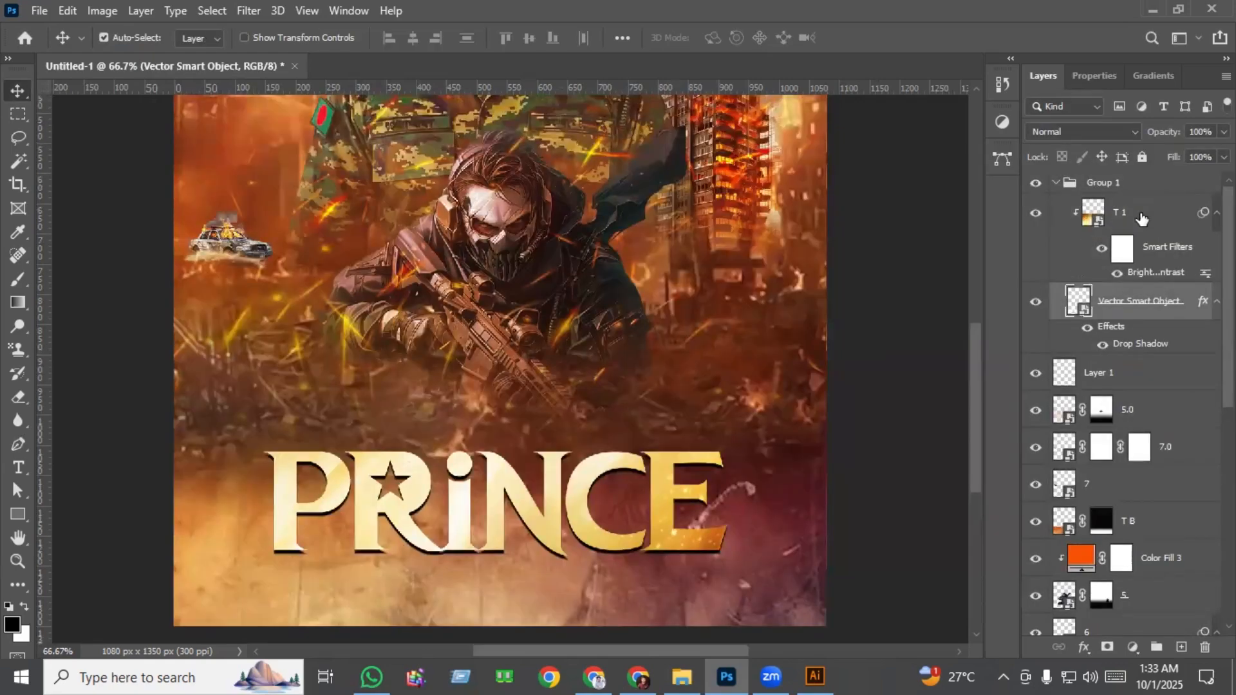
# Apply Color Balance to the T 1 texture, shifting the midtones' Cyan–Red level to +44.
pyautogui.click(1142, 219)
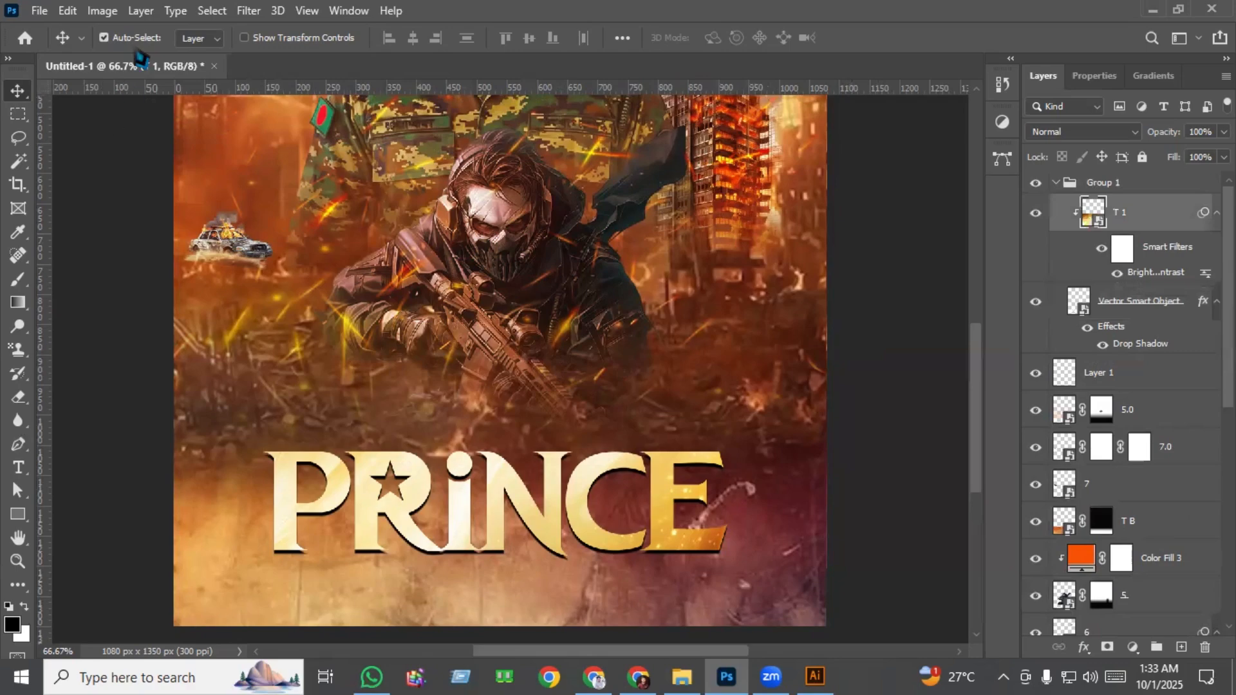
pyautogui.click(103, 11)
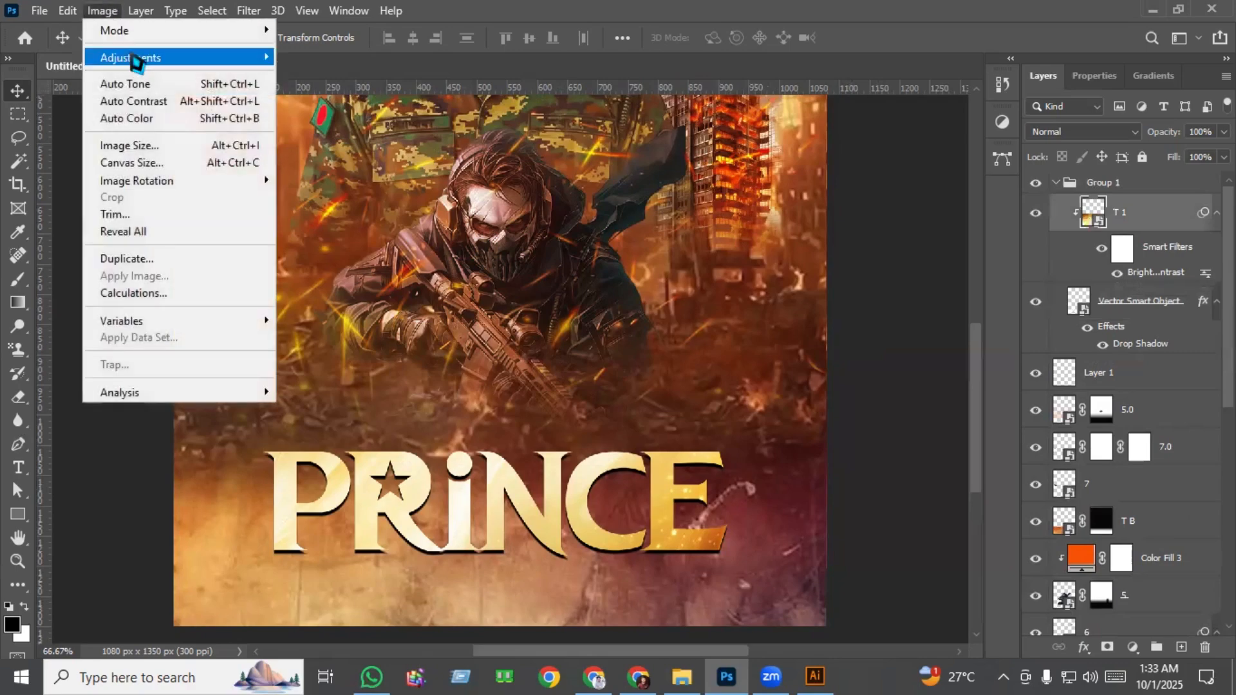
pyautogui.moveTo(136, 56)
pyautogui.click(326, 170)
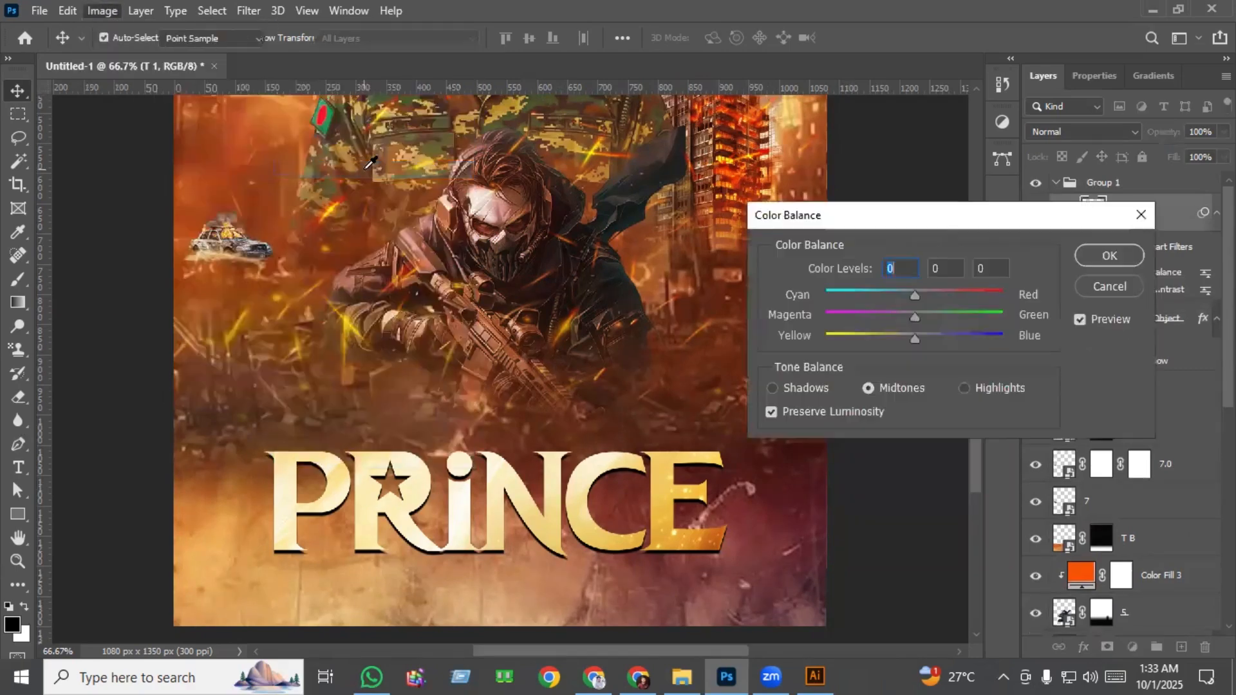
pyautogui.moveTo(916, 297); pyautogui.dragTo(960, 297)
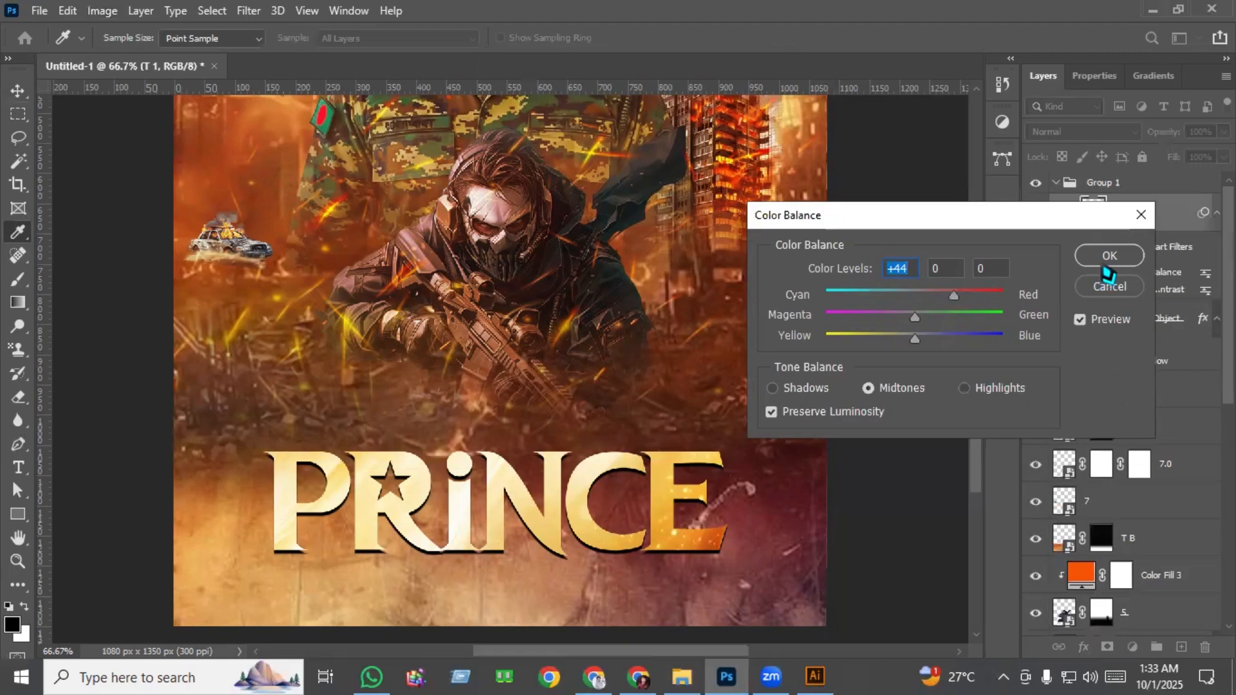
pyautogui.click(1105, 256)
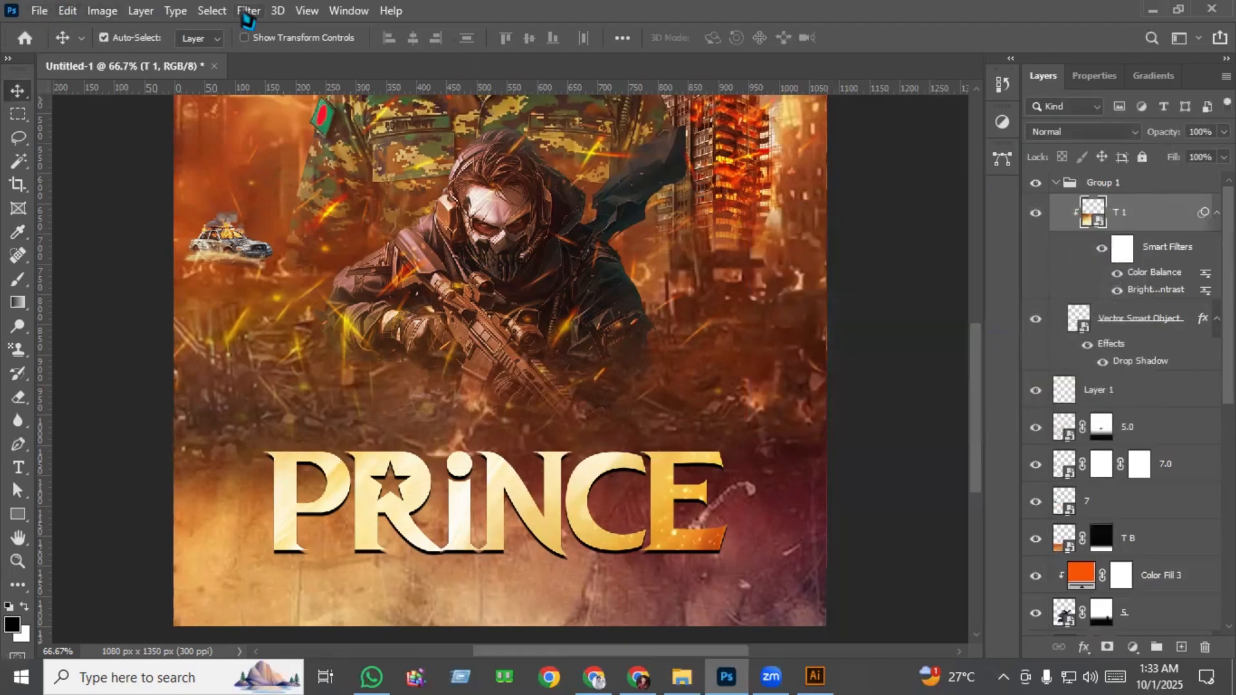
# Apply the Oil Paint filter to the T 1 texture with stylization 0.2, cleanliness 0.2, scale 0.1 and lighting at -60° with shine 0.3.
pyautogui.click(248, 11)
pyautogui.moveTo(360, 336)
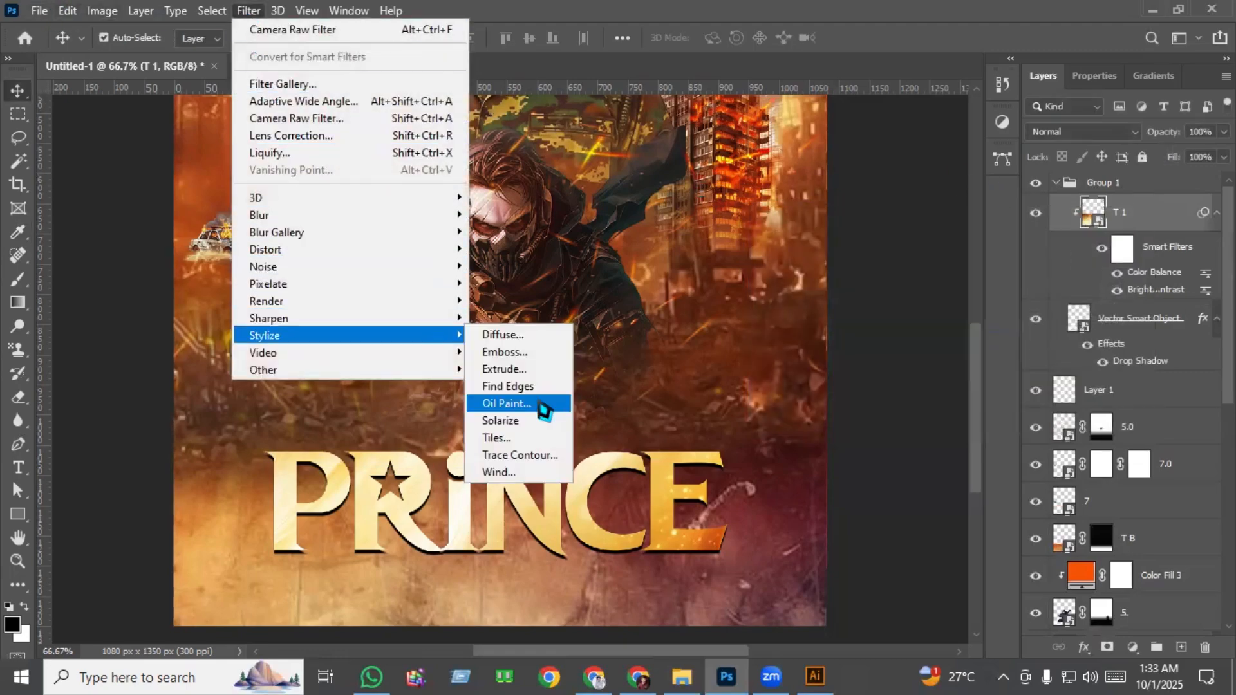
pyautogui.click(543, 404)
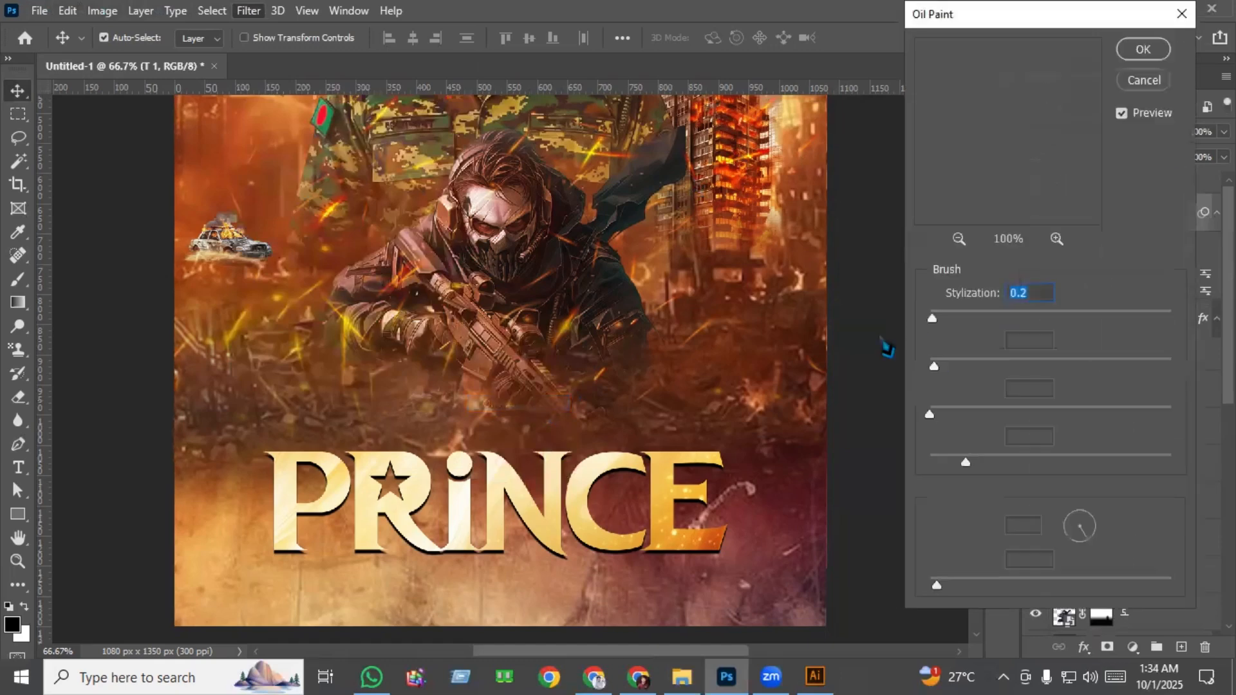
pyautogui.press('alt')
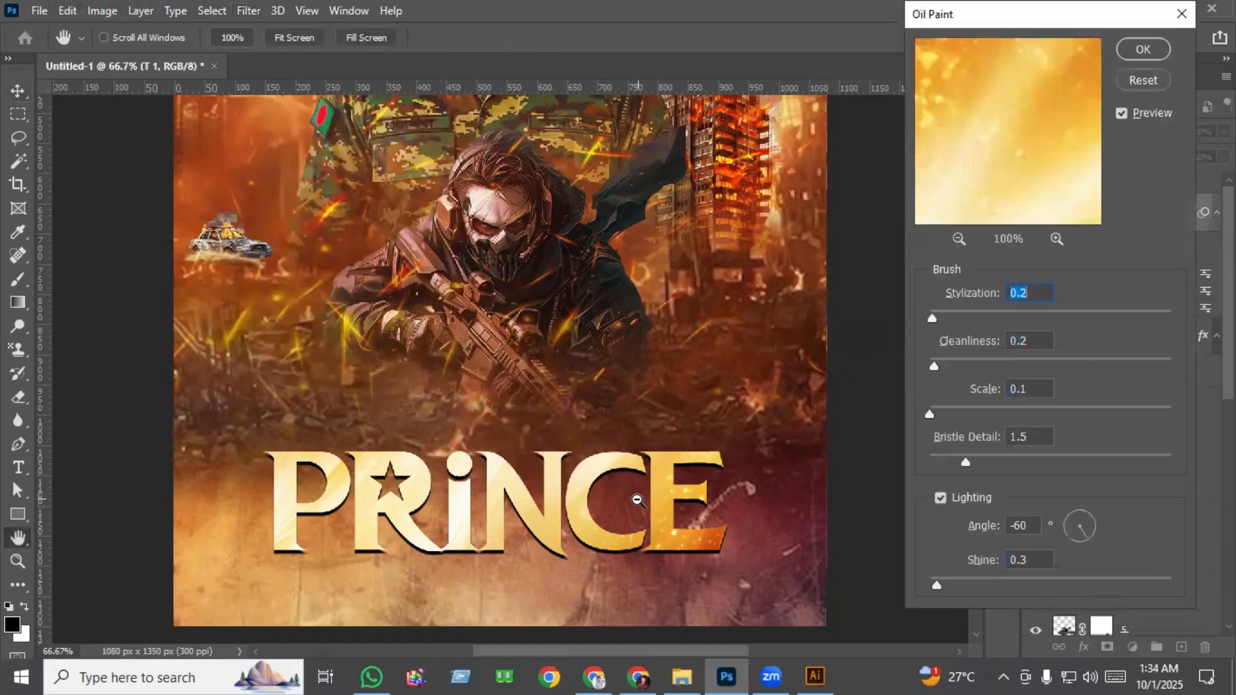
pyautogui.press('alt')
pyautogui.hotkey('ctrl', '+')
pyautogui.hotkey('ctrl', '+')
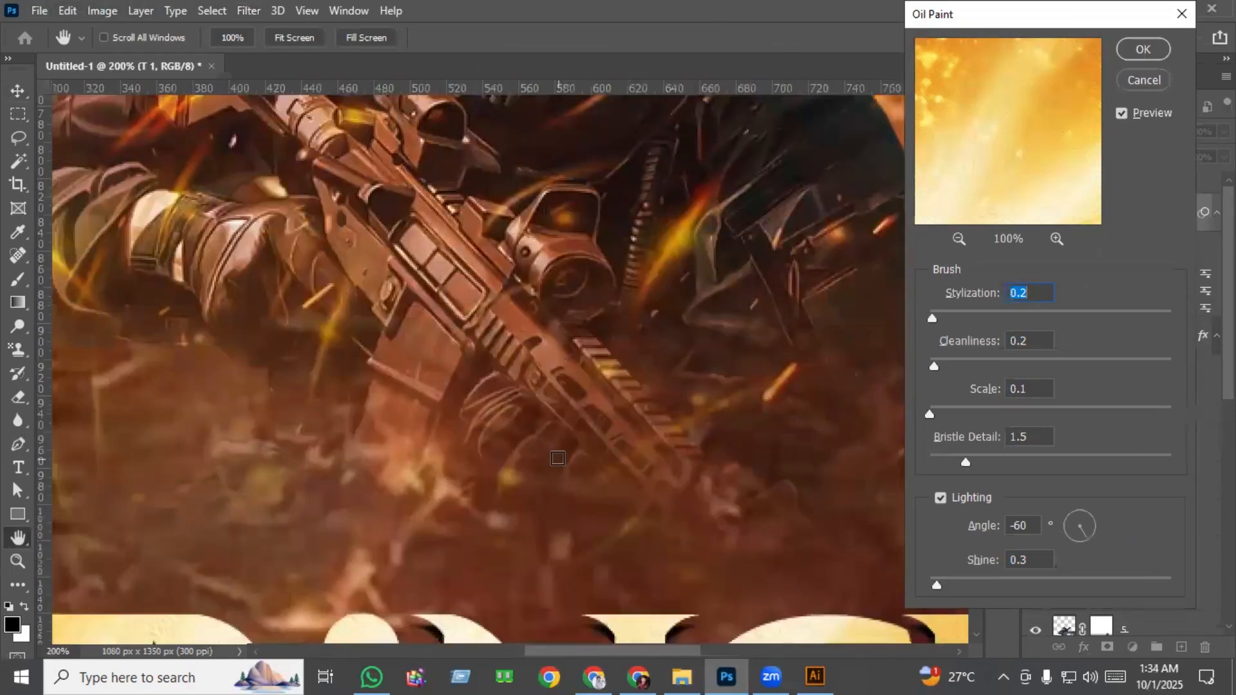
pyautogui.moveTo(549, 451); pyautogui.dragTo(547, 206)
pyautogui.moveTo(487, 585); pyautogui.dragTo(494, 505)
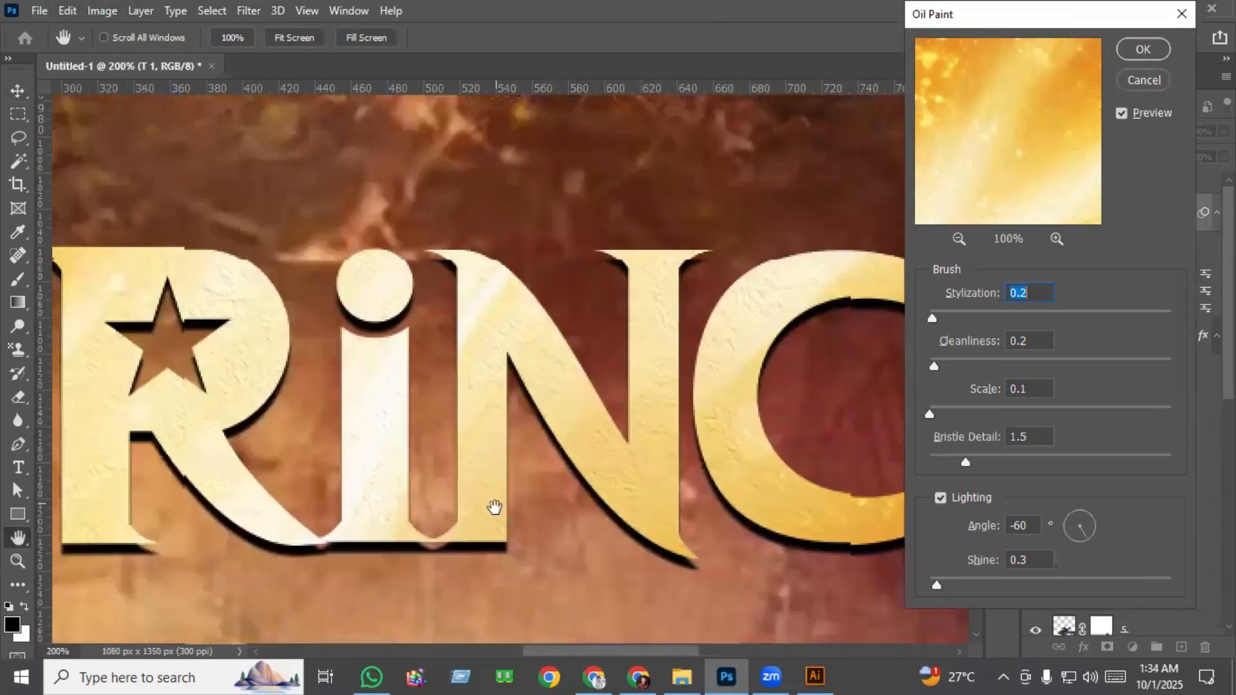
pyautogui.click(1122, 114)
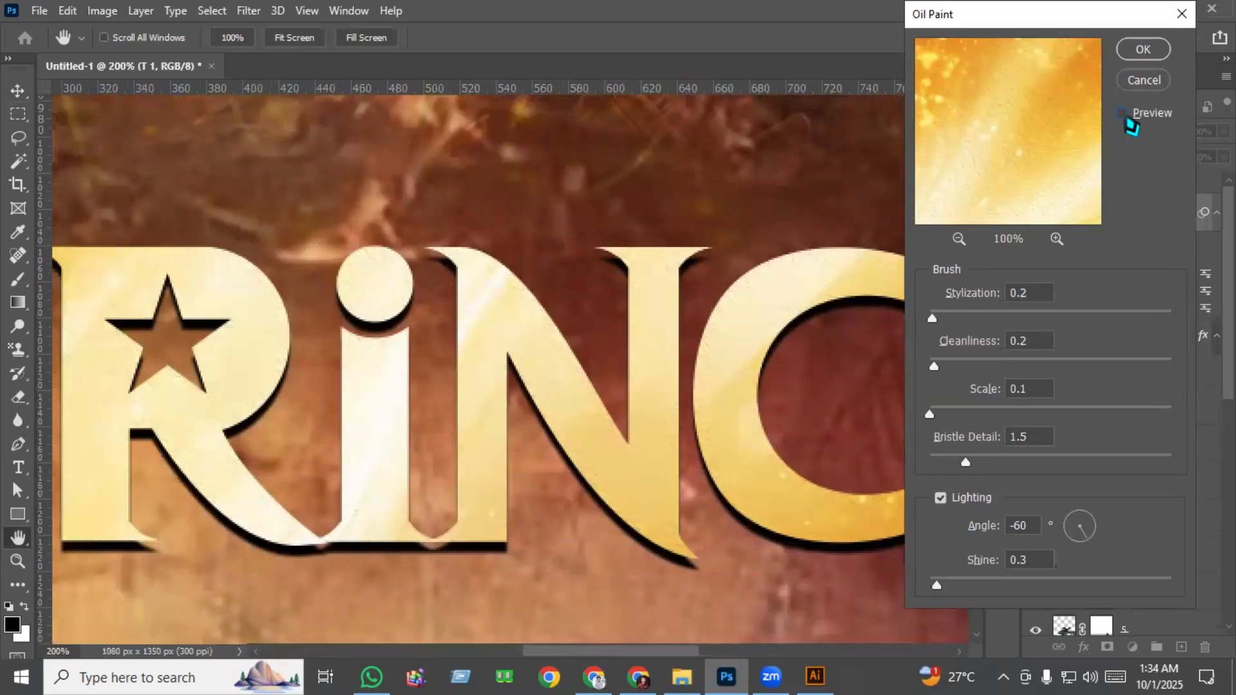
pyautogui.click(1124, 116)
pyautogui.moveTo(966, 461); pyautogui.dragTo(959, 467)
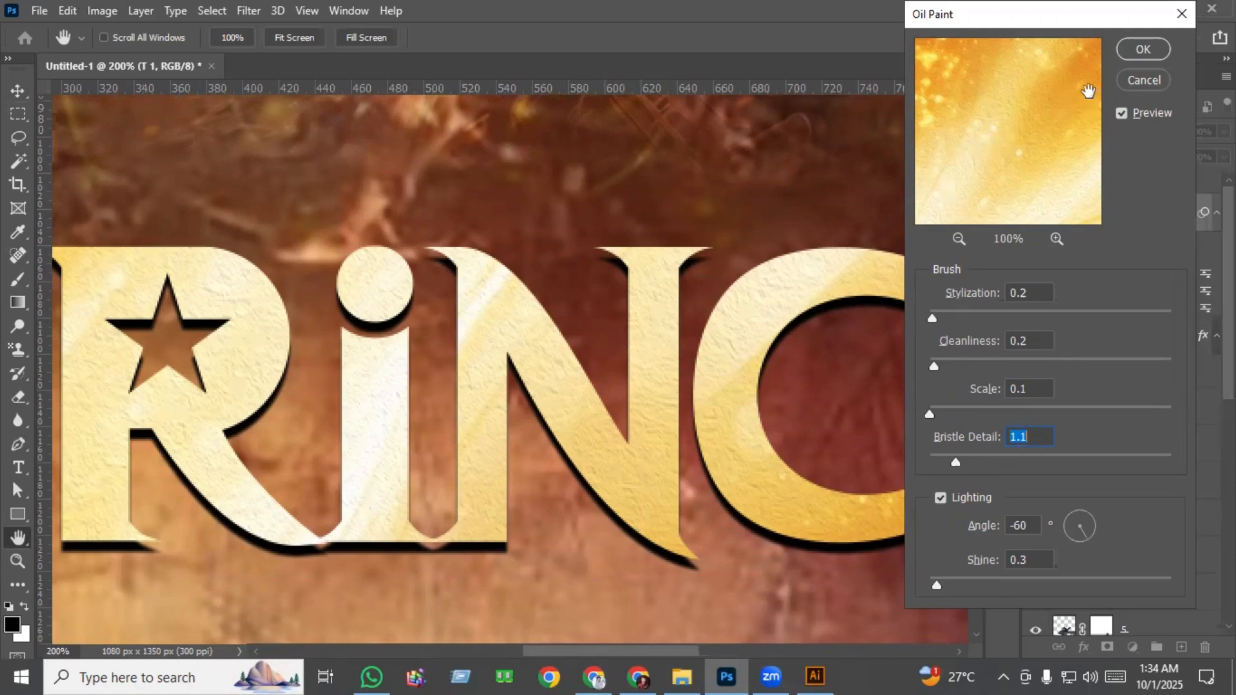
pyautogui.click(1145, 49)
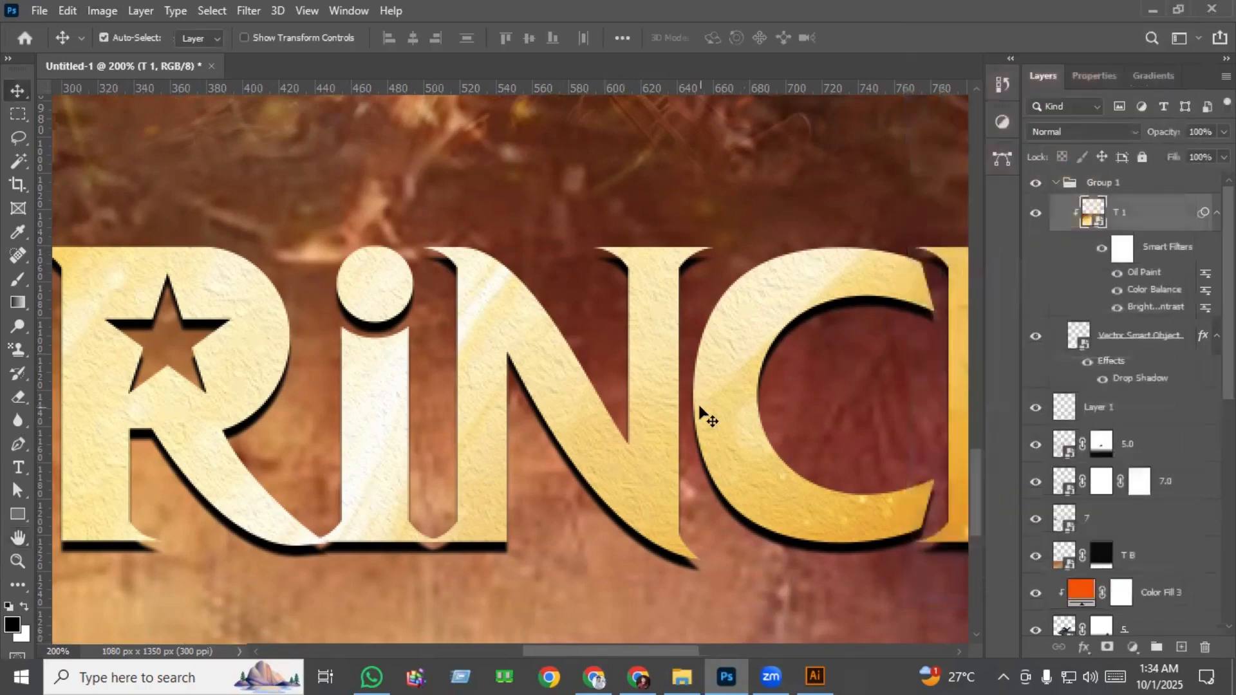
# Apply a Levels adjustment to the T 1 texture to deepen the gold tones of the PRINCE lettering.
pyautogui.hotkey('ctrl', '0')
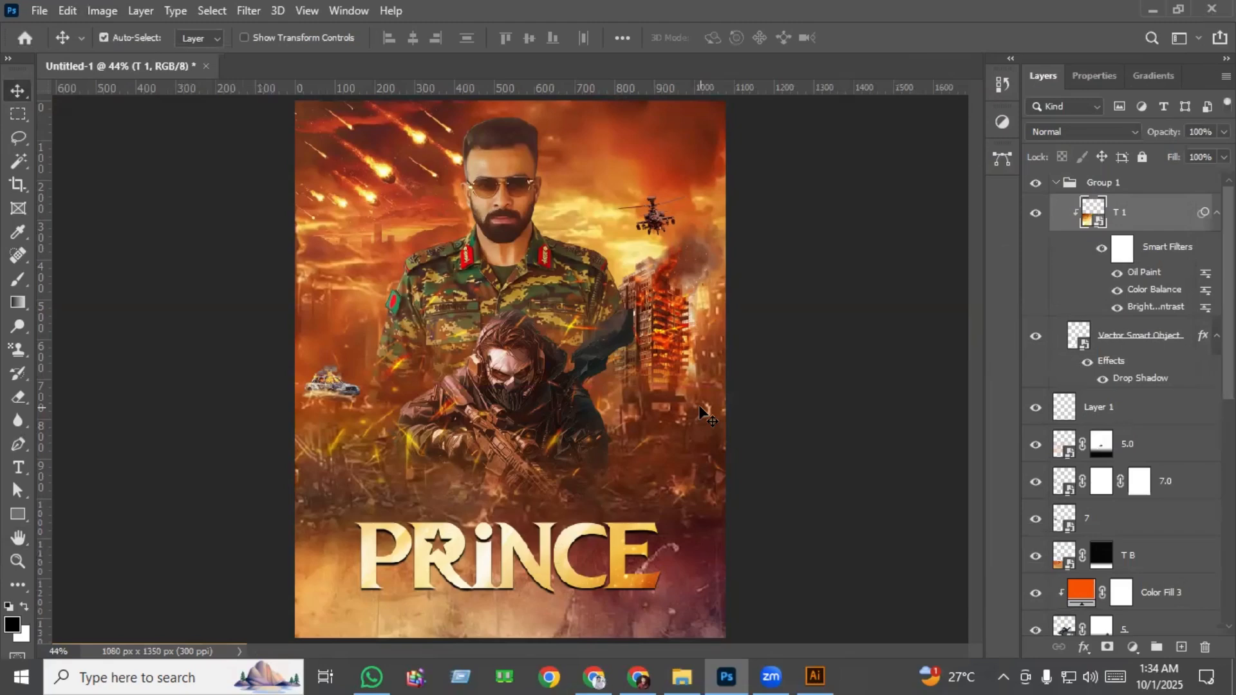
pyautogui.hotkey('ctrl', 'l')
pyautogui.moveTo(450, 293); pyautogui.dragTo(489, 302)
pyautogui.click(748, 126)
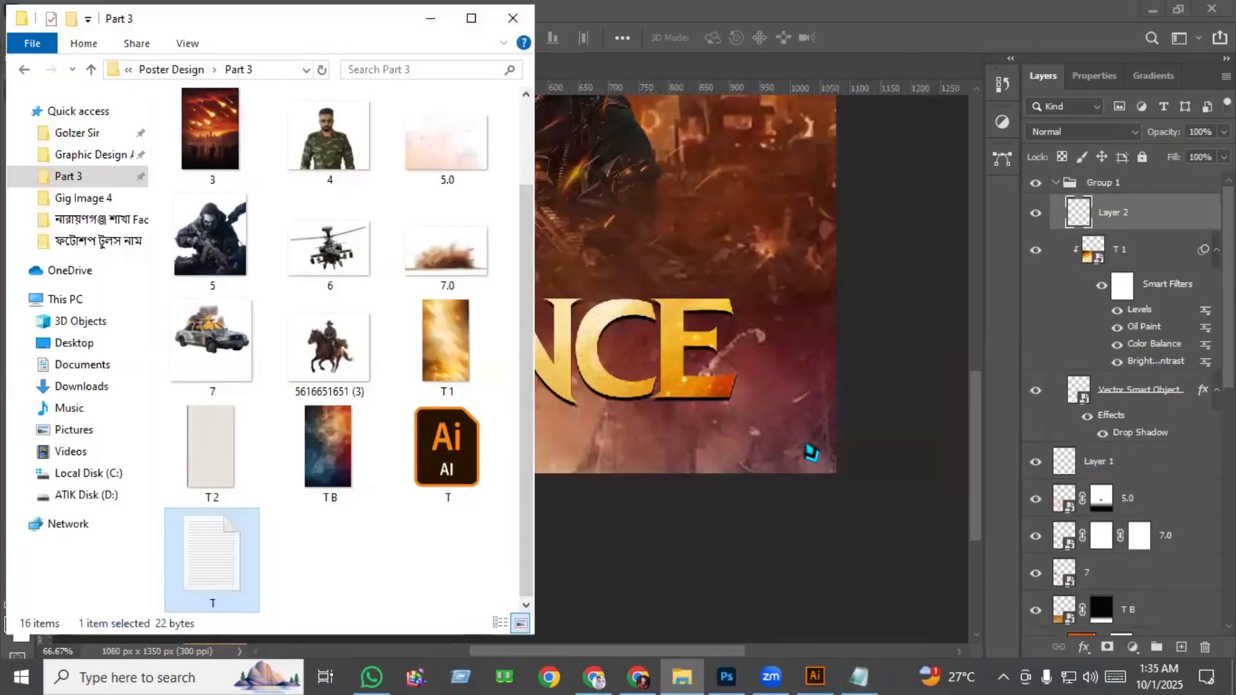
# Add the white text SHAKIB KHAN below the PRINCE lettering in the 12 pt Movie Poster Personal font.
pyautogui.click(908, 433)
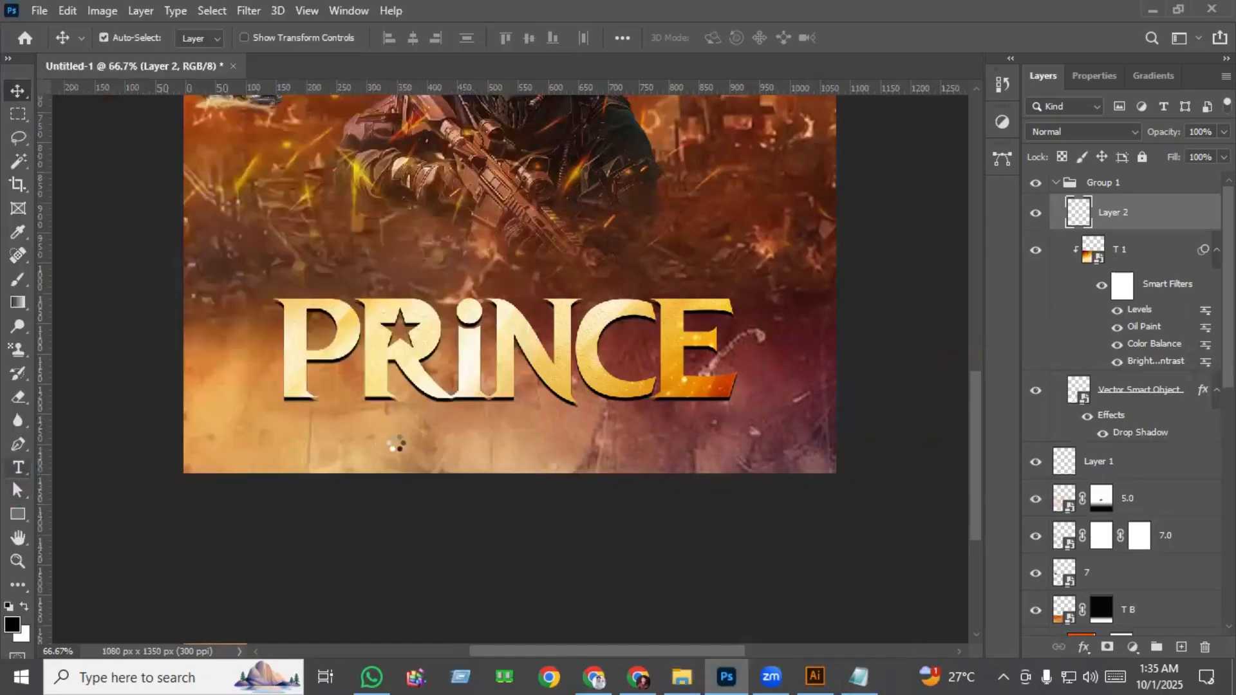
pyautogui.press('t')
pyautogui.click(396, 444)
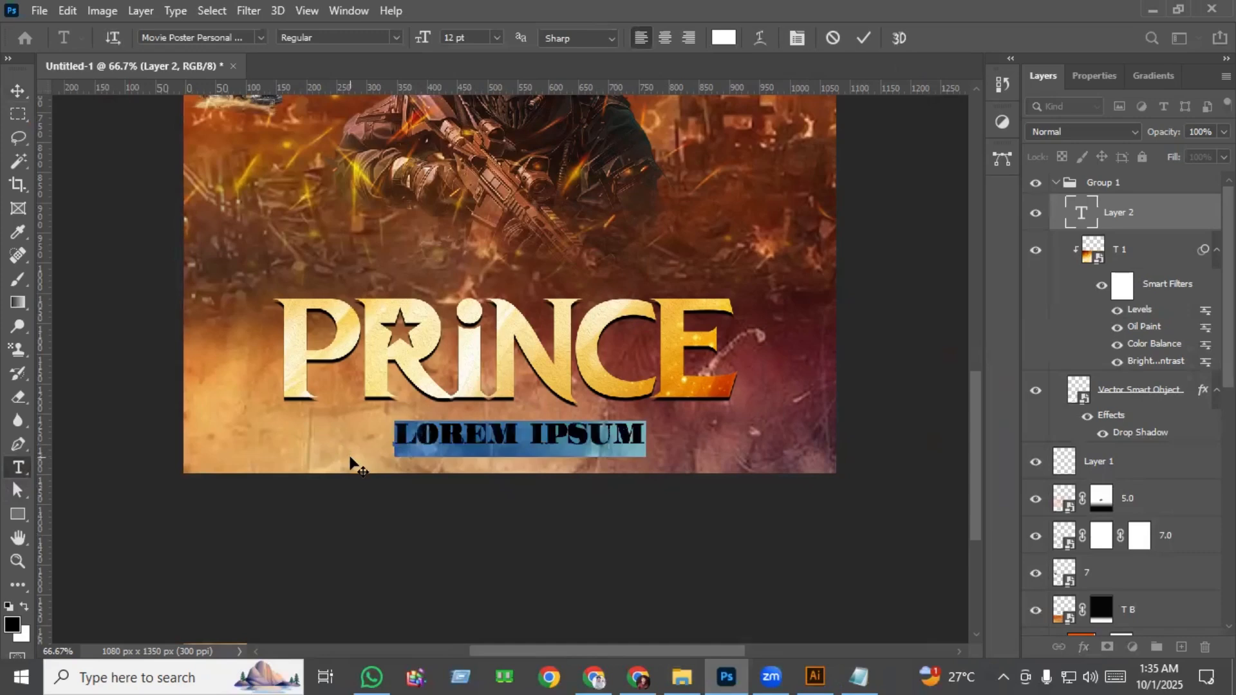
pyautogui.write('SHAKIB KHAN')
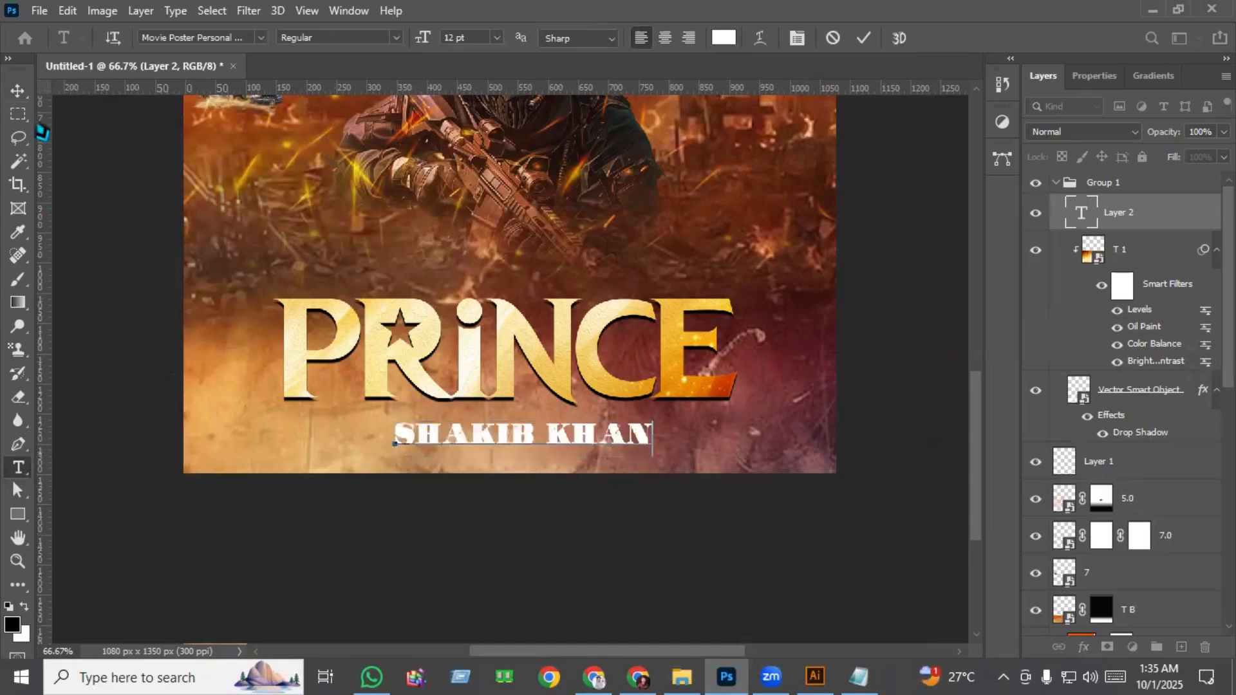
pyautogui.click(19, 91)
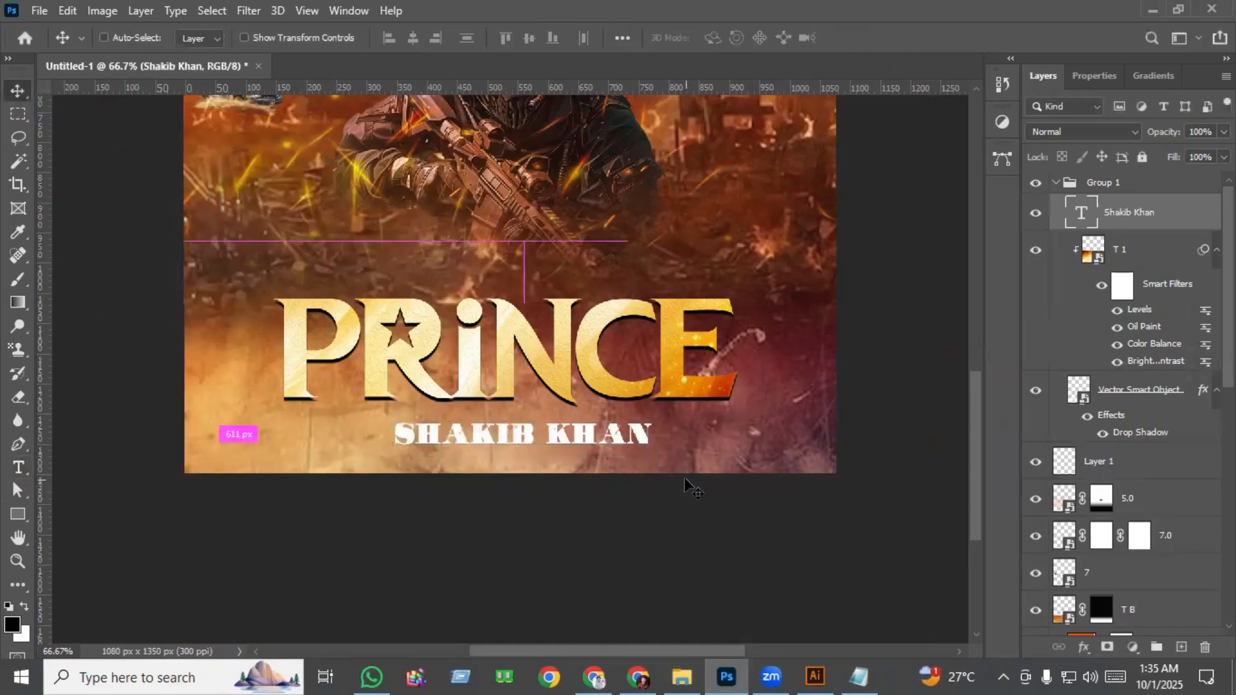
# Scale the SHAKIB KHAN text to about 129% and centre it beneath the PRINCE lettering.
pyautogui.hotkey('ctrl', 't')
pyautogui.moveTo(395, 434); pyautogui.dragTo(324, 443)
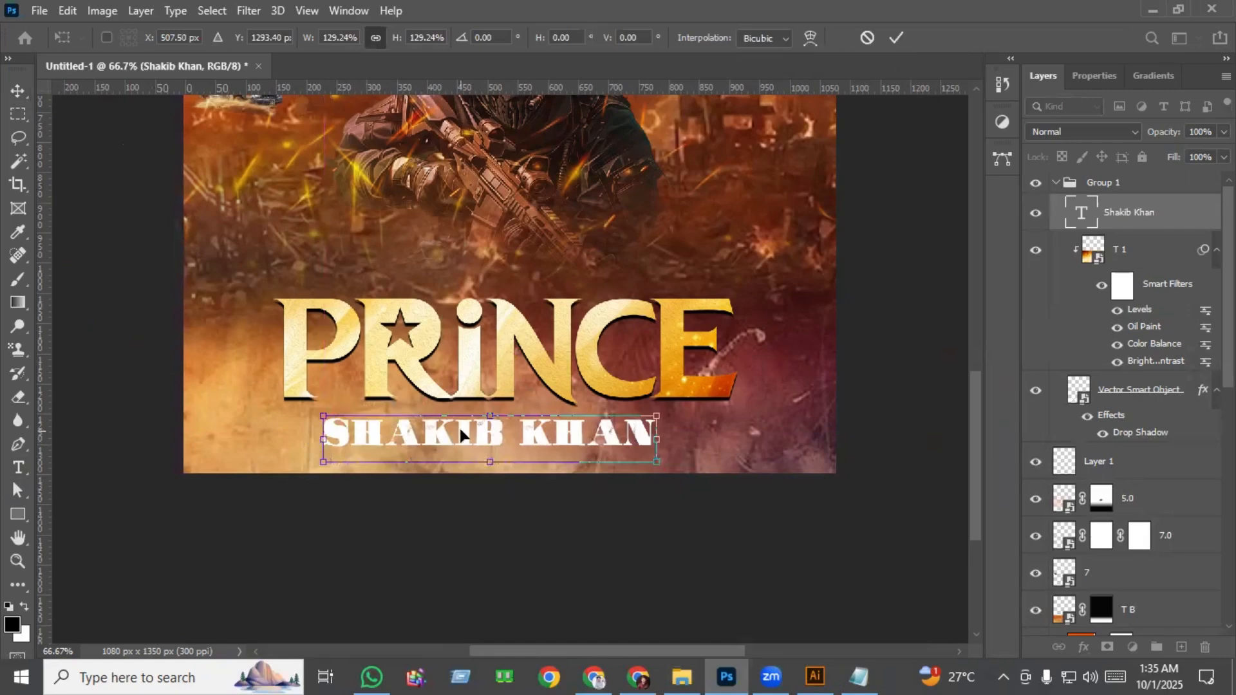
pyautogui.moveTo(459, 435); pyautogui.dragTo(470, 435)
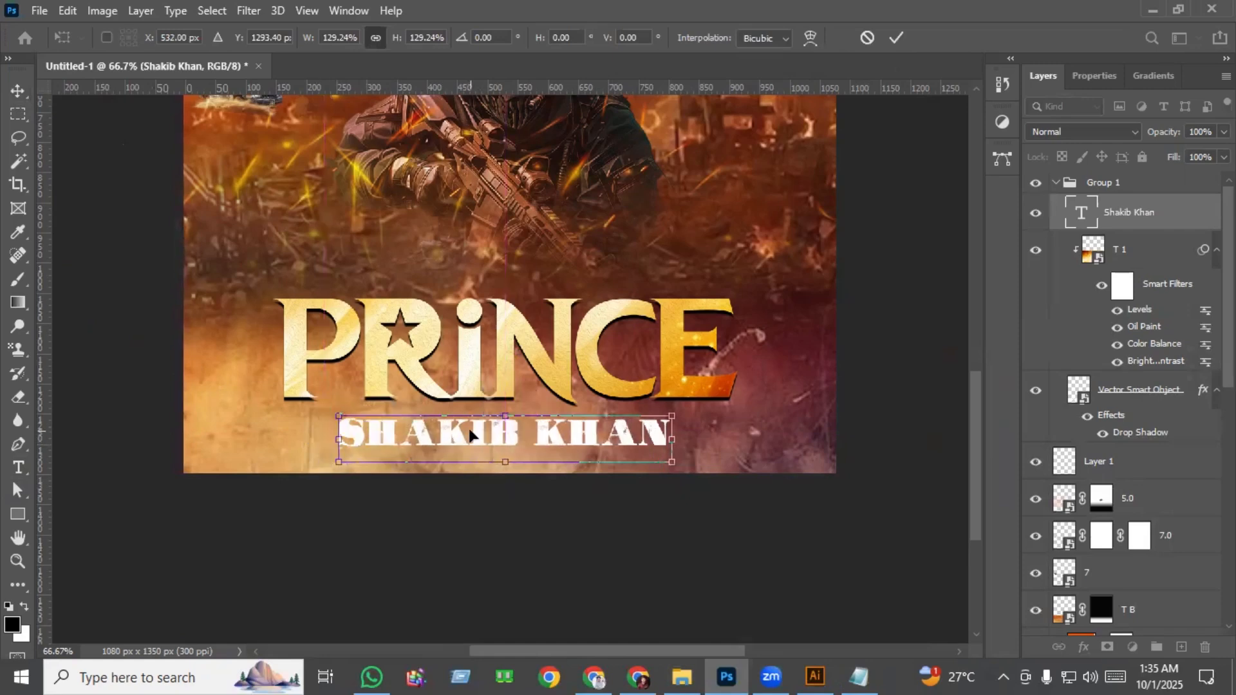
pyautogui.press('Return')
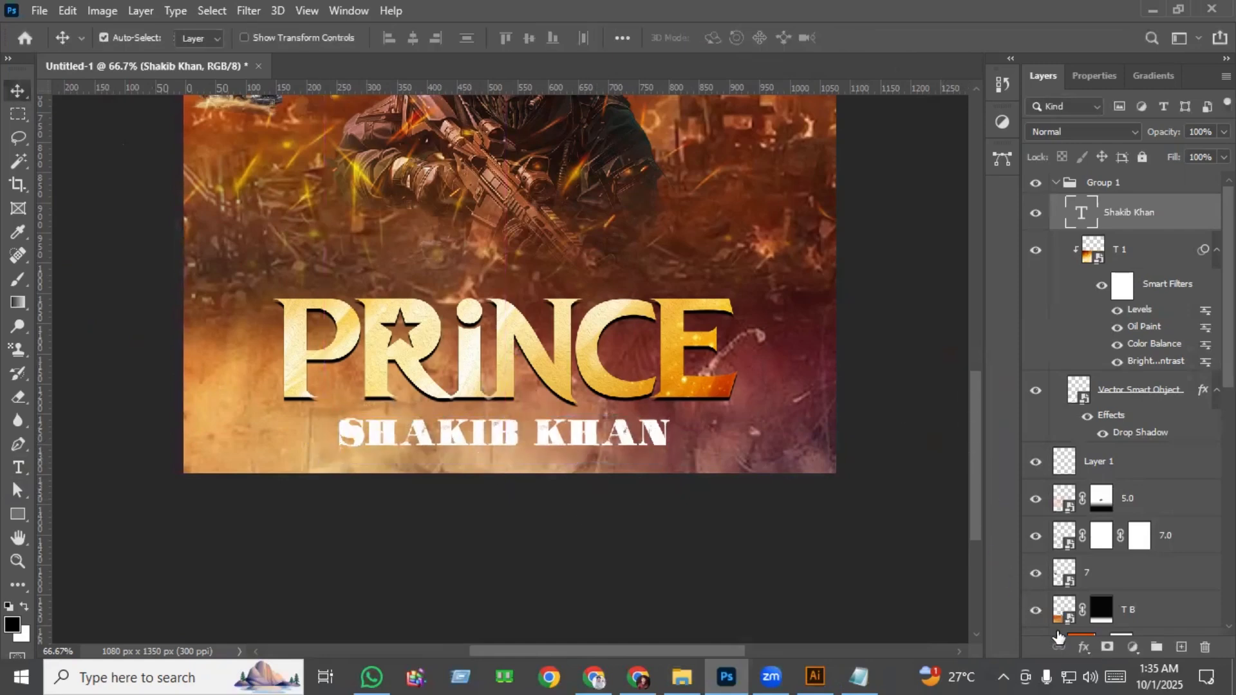
# Add a black Multiply drop shadow to the SHAKIB KHAN text with 100% opacity, 6 px distance and 1 px size.
pyautogui.click(1085, 648)
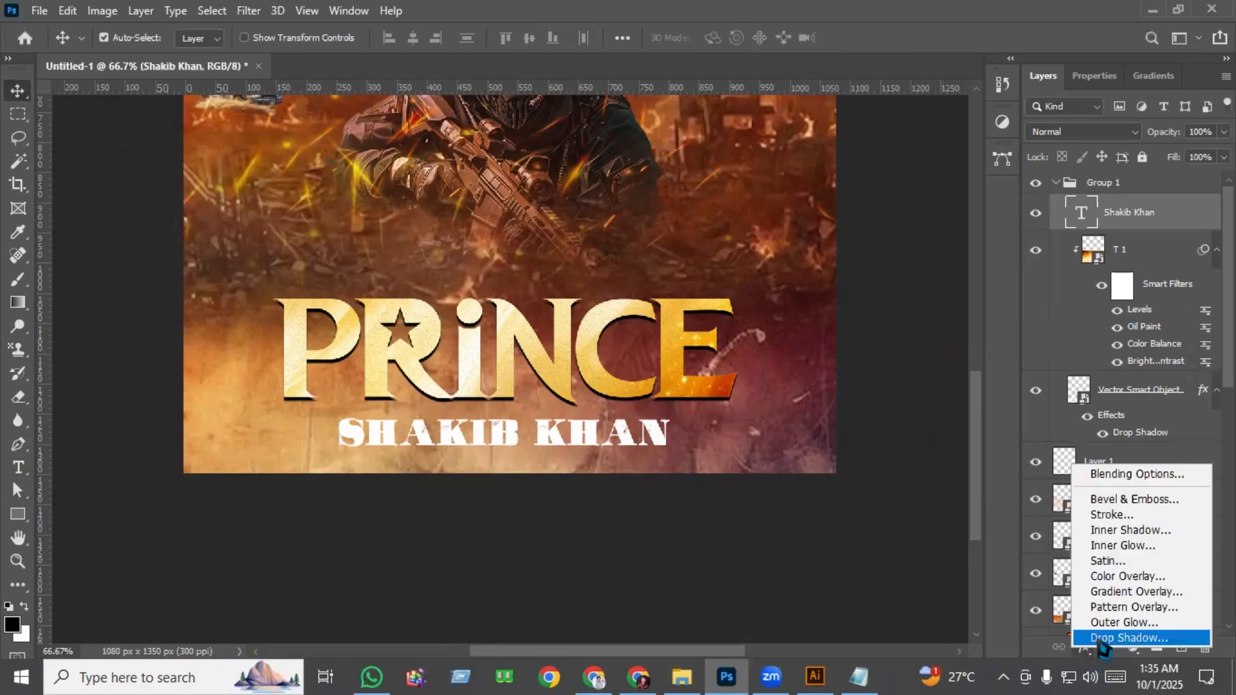
pyautogui.click(1103, 640)
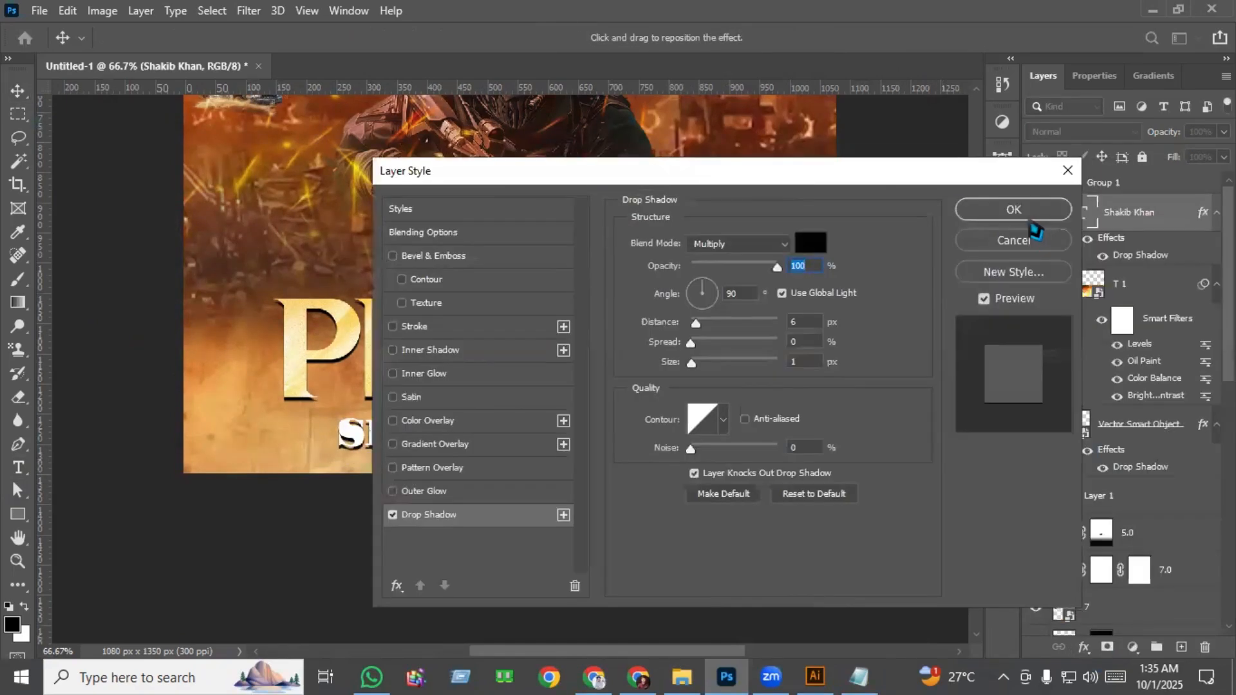